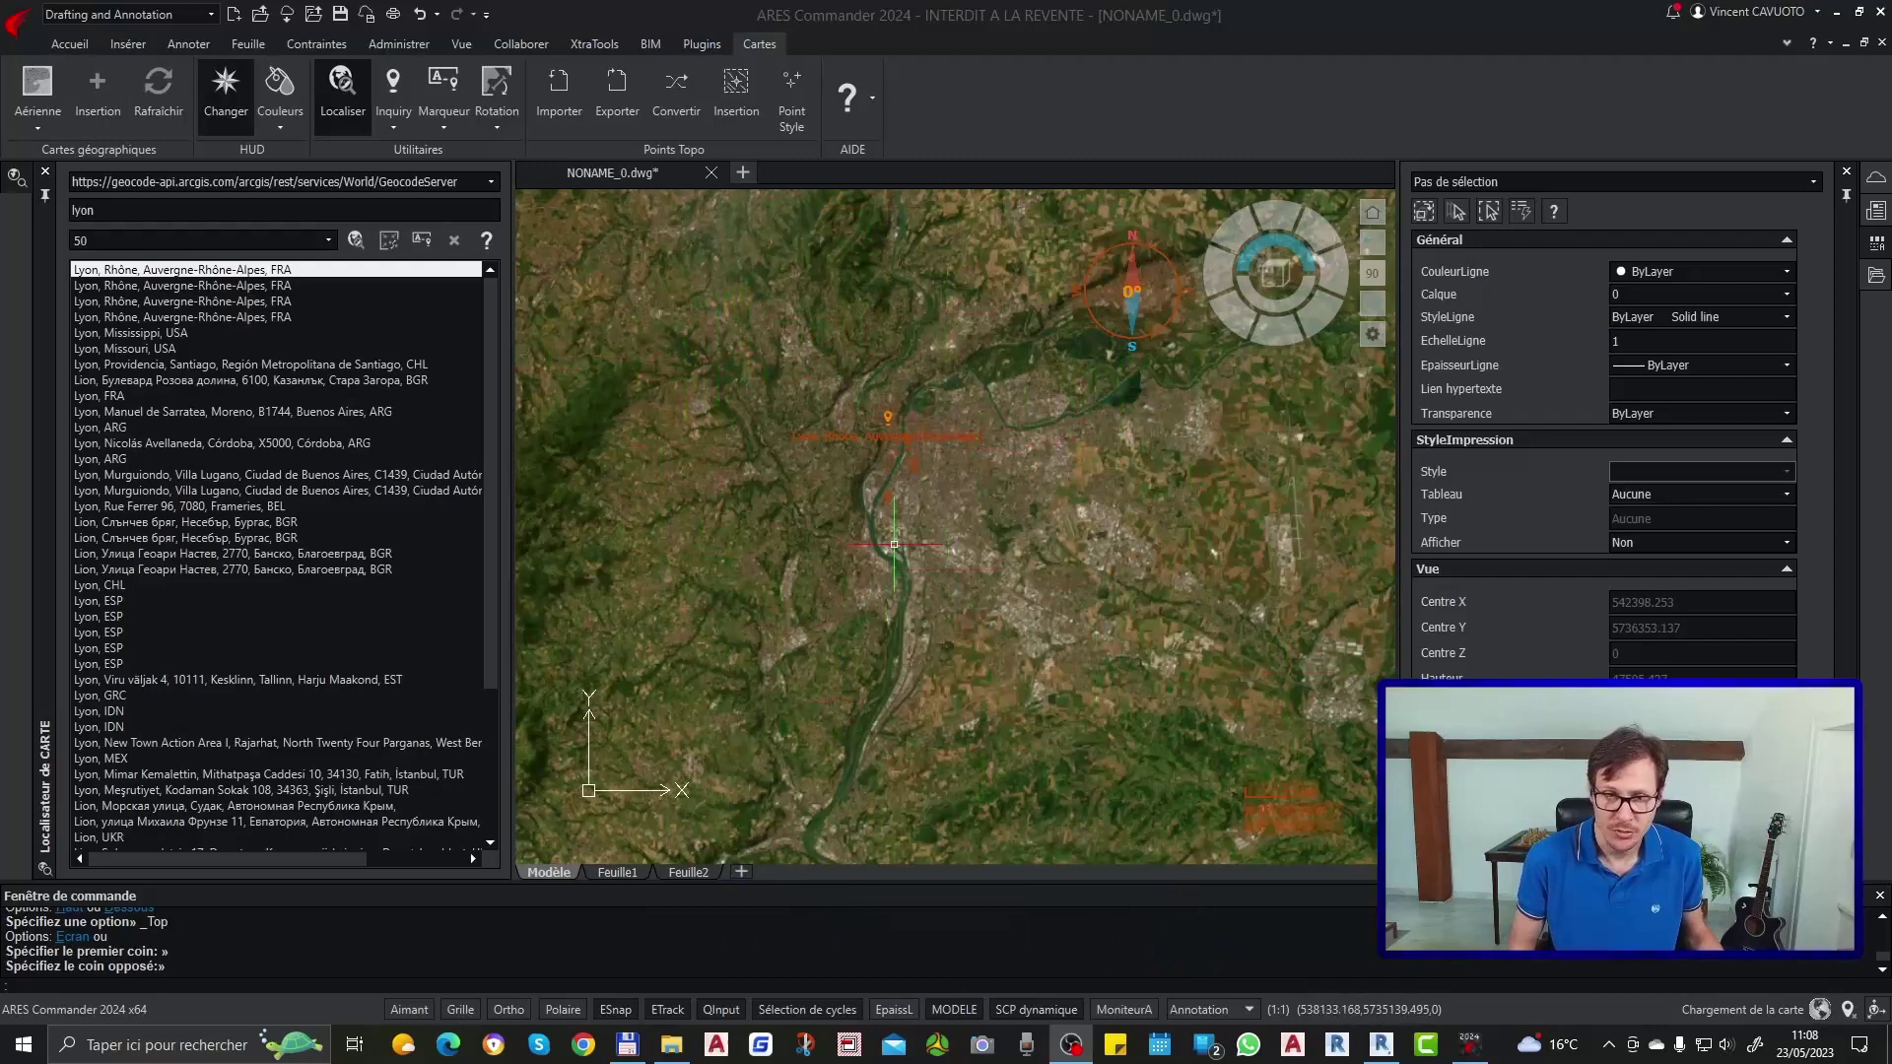
{"action": "left_click", "coordinate": [341, 98]}
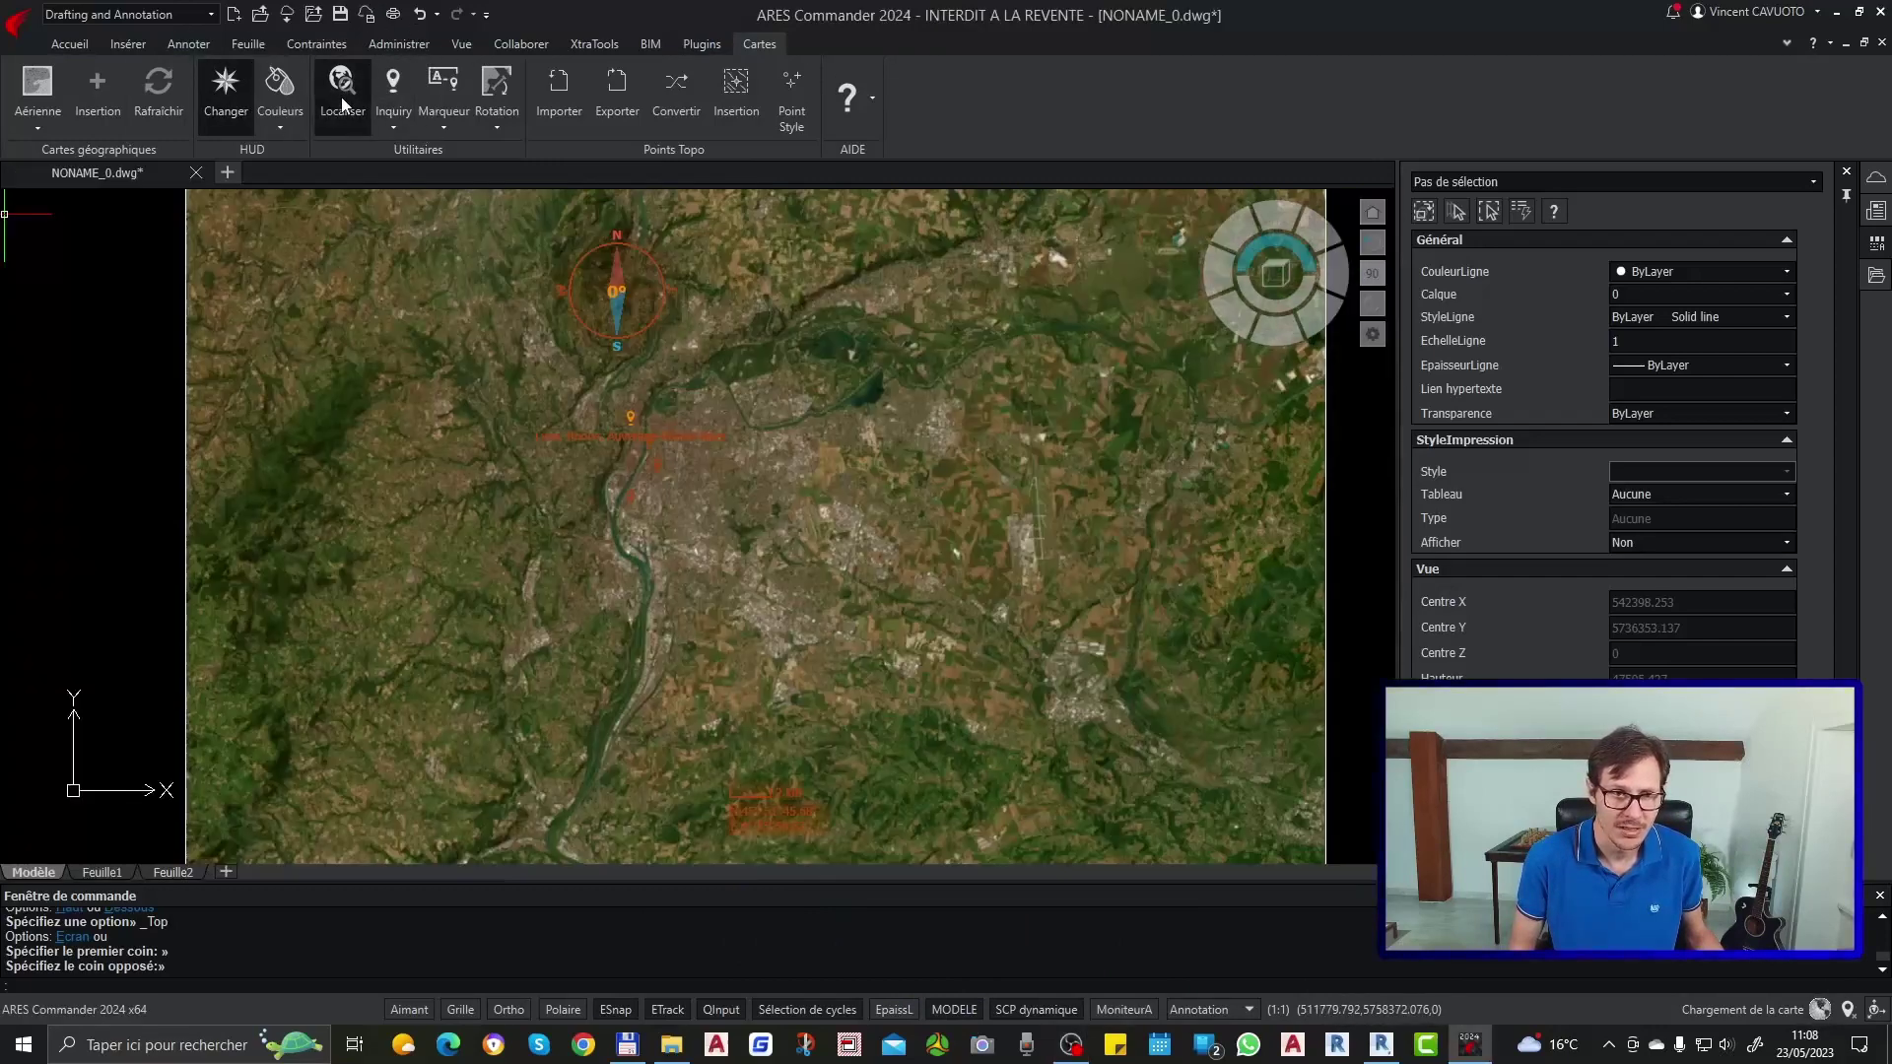
{"action": "left_click", "coordinate": [341, 96]}
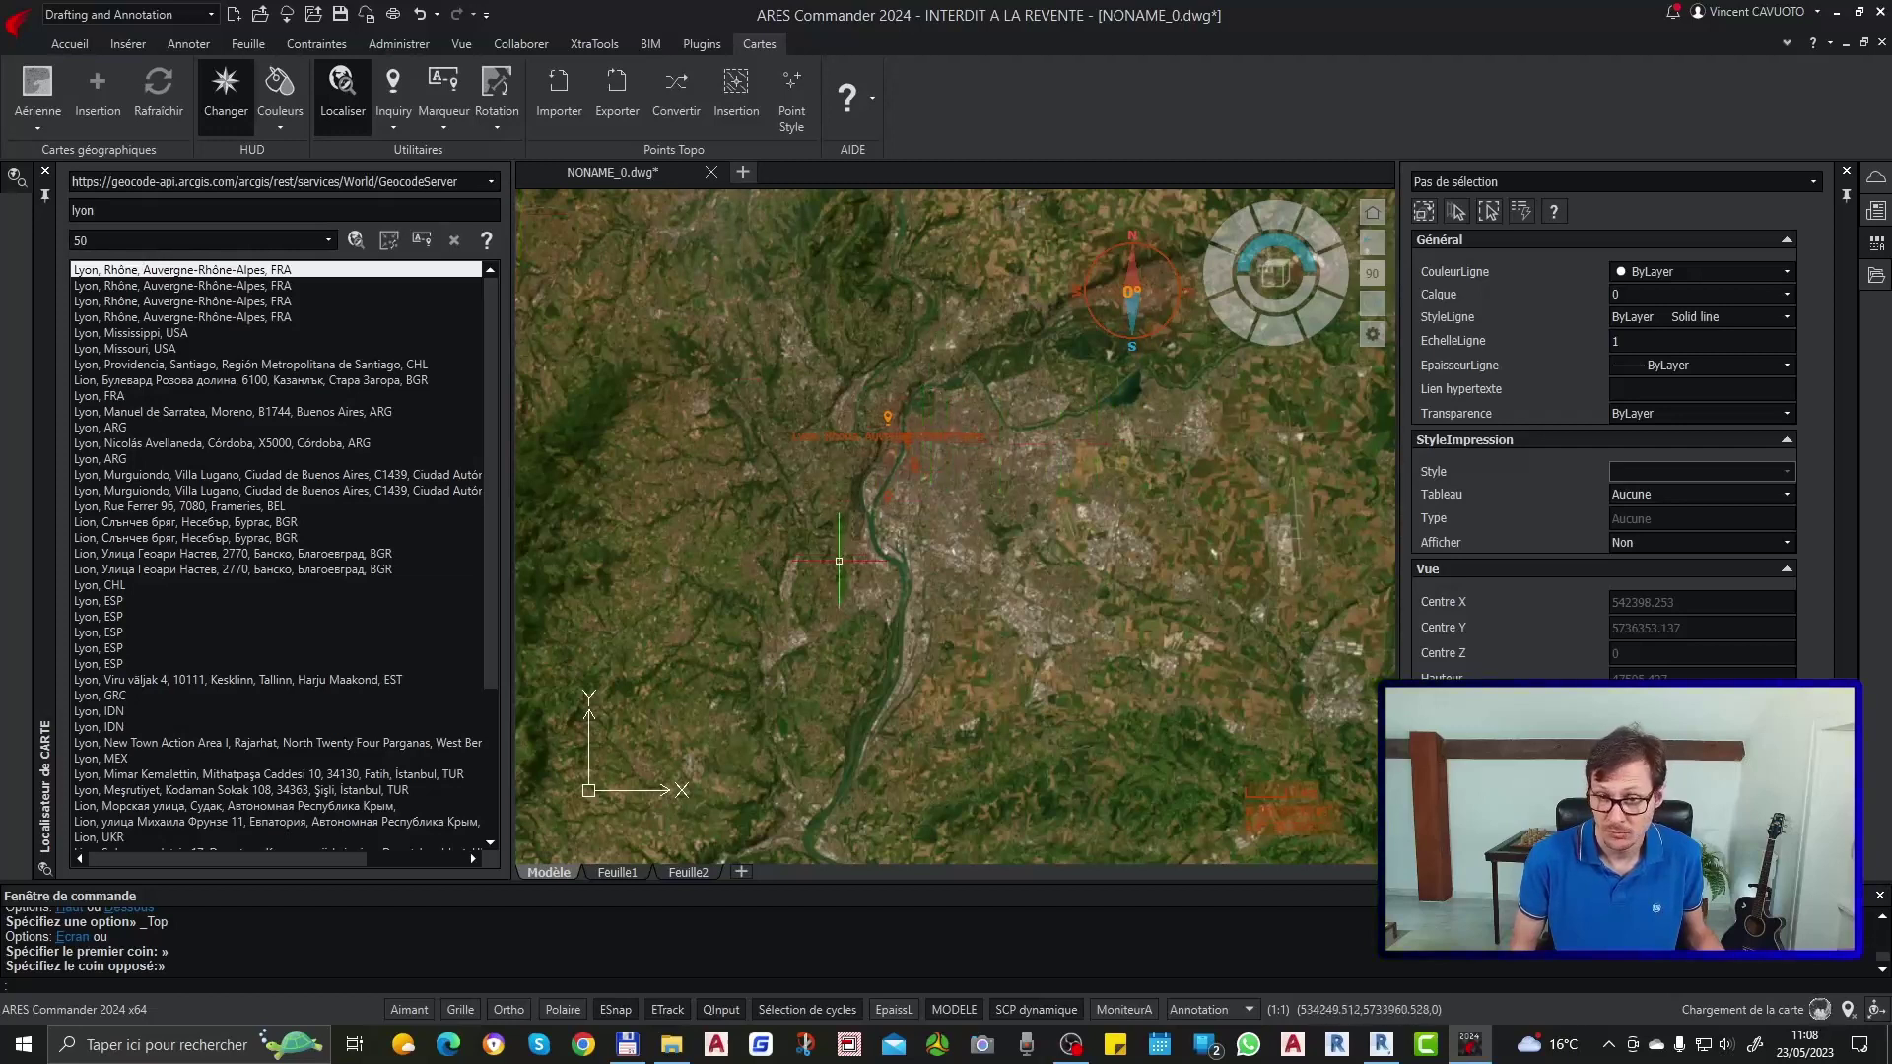
{"action": "scroll", "coordinate": [915, 566], "scroll_direction": "down", "scroll_amount": 3}
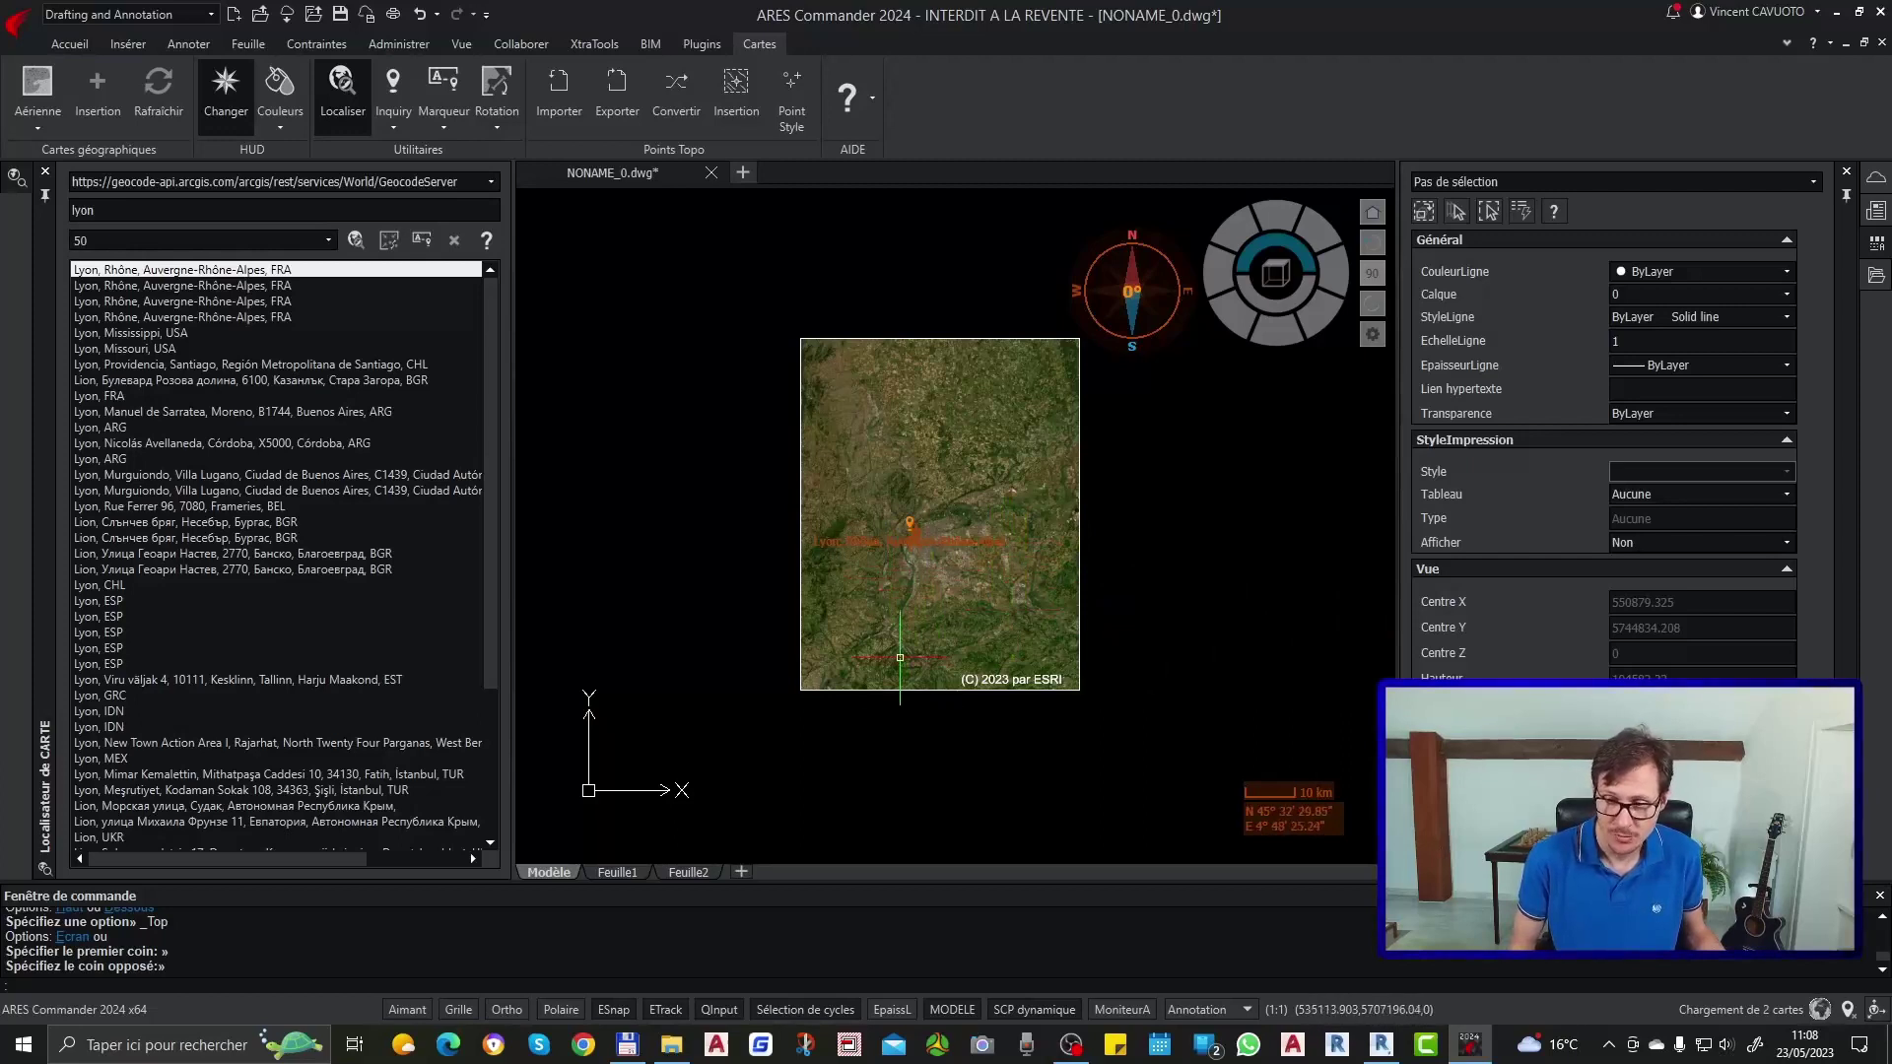
{"action": "scroll", "coordinate": [904, 536], "scroll_direction": "up", "scroll_amount": 5}
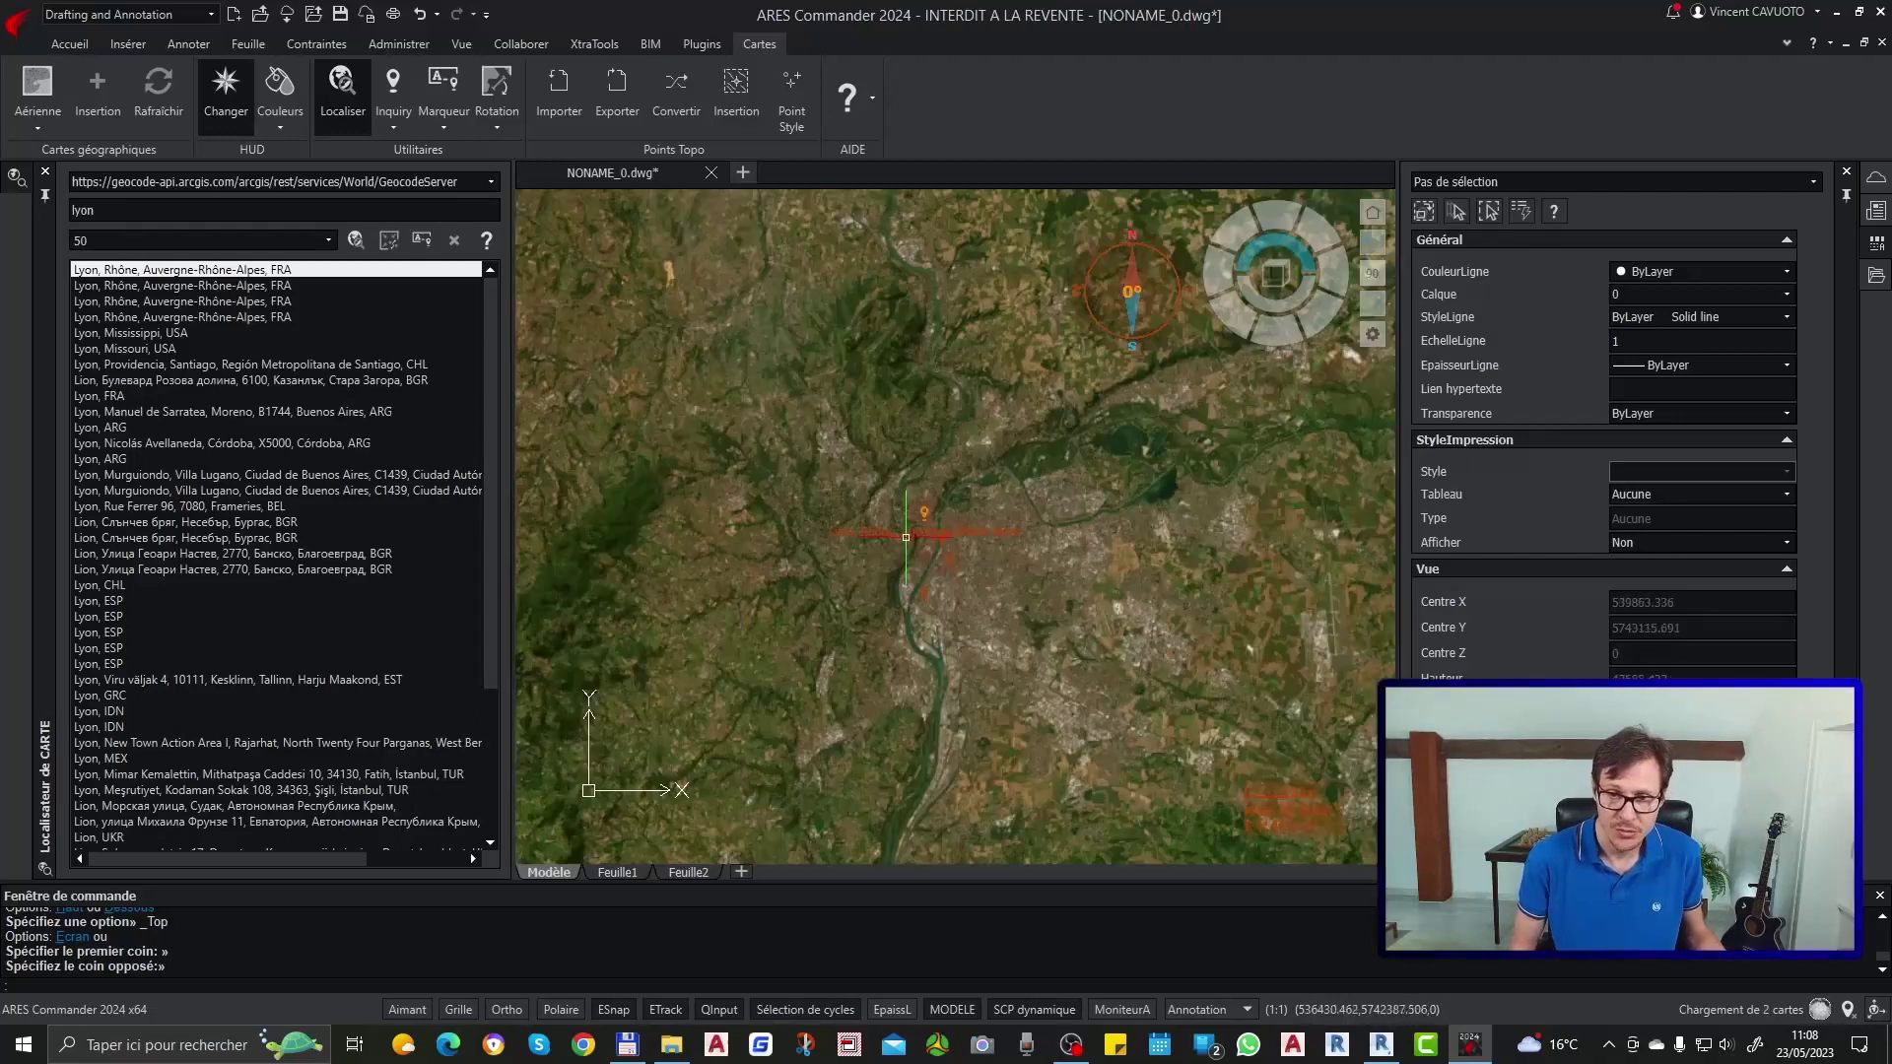
{"action": "scroll", "coordinate": [972, 656], "scroll_direction": "up", "scroll_amount": 2}
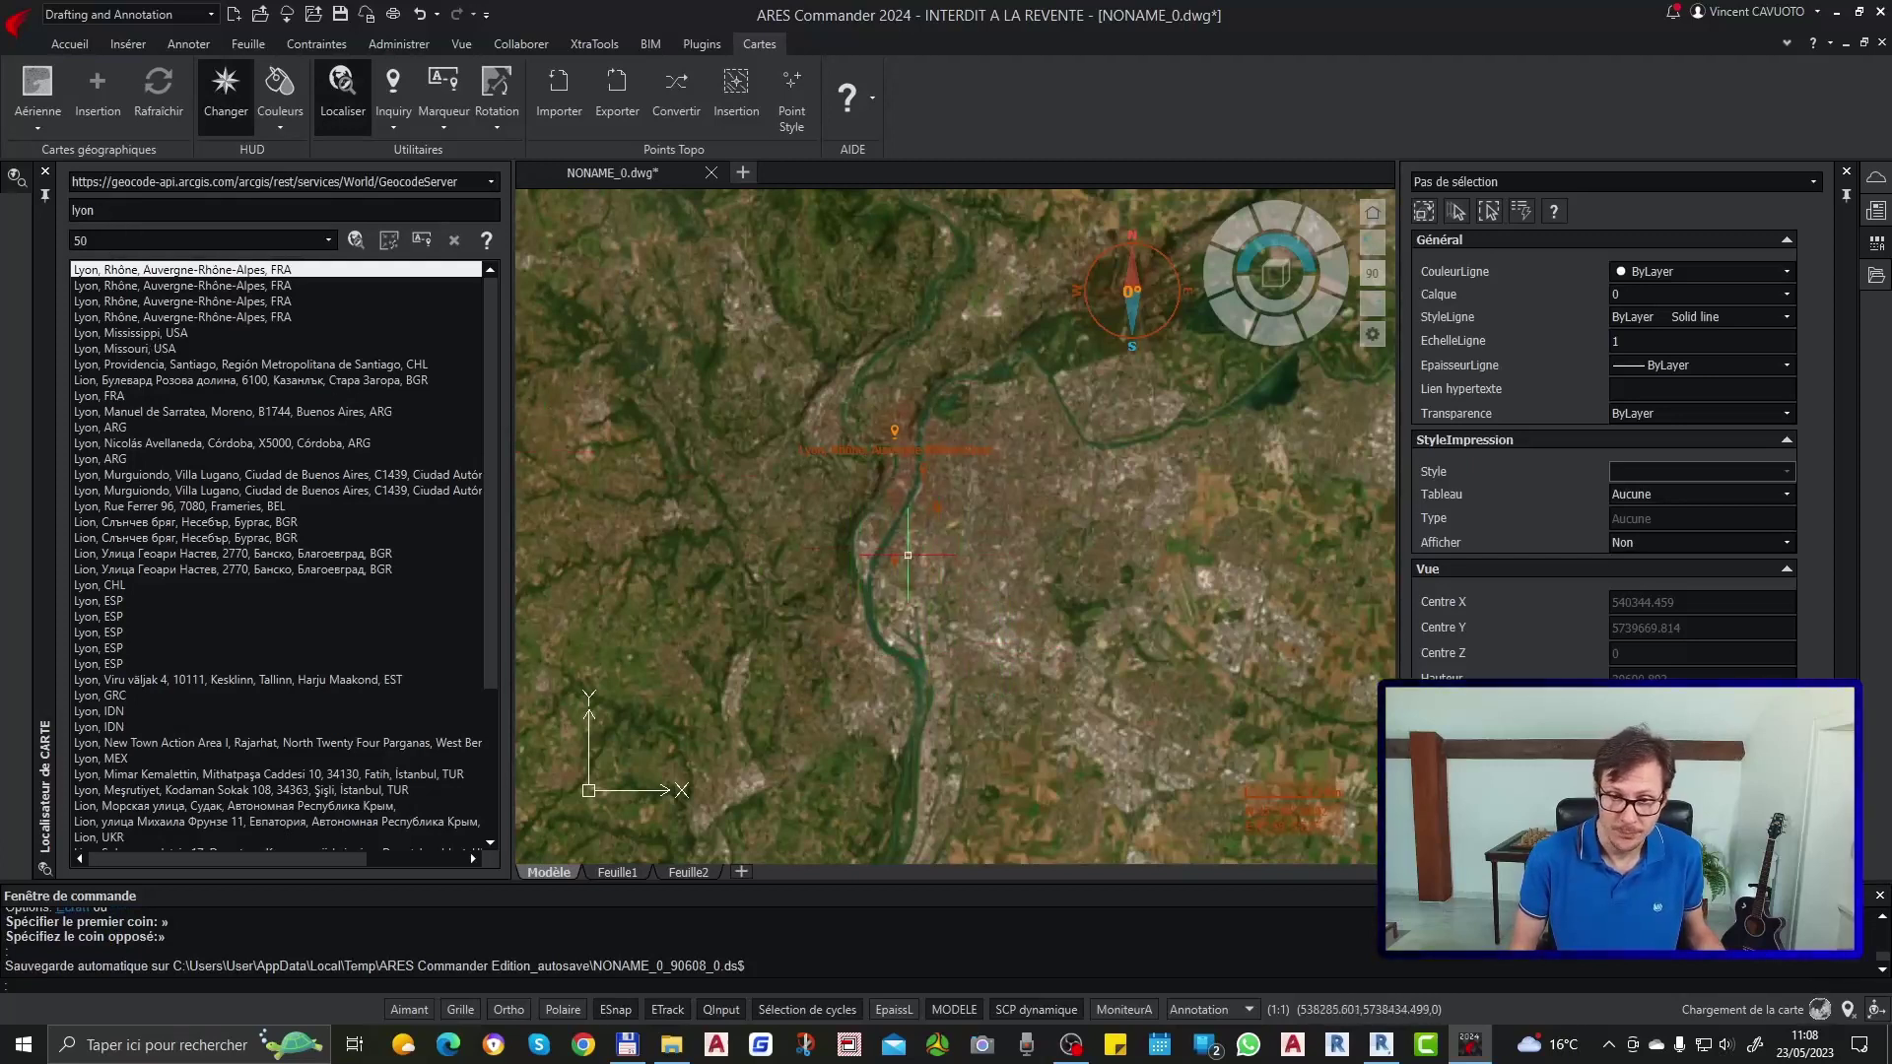
Step: Try several Lyon results, settle on the second Lyon, Rhône result and zoom in on its marker
{"action": "left_click", "coordinate": [246, 287]}
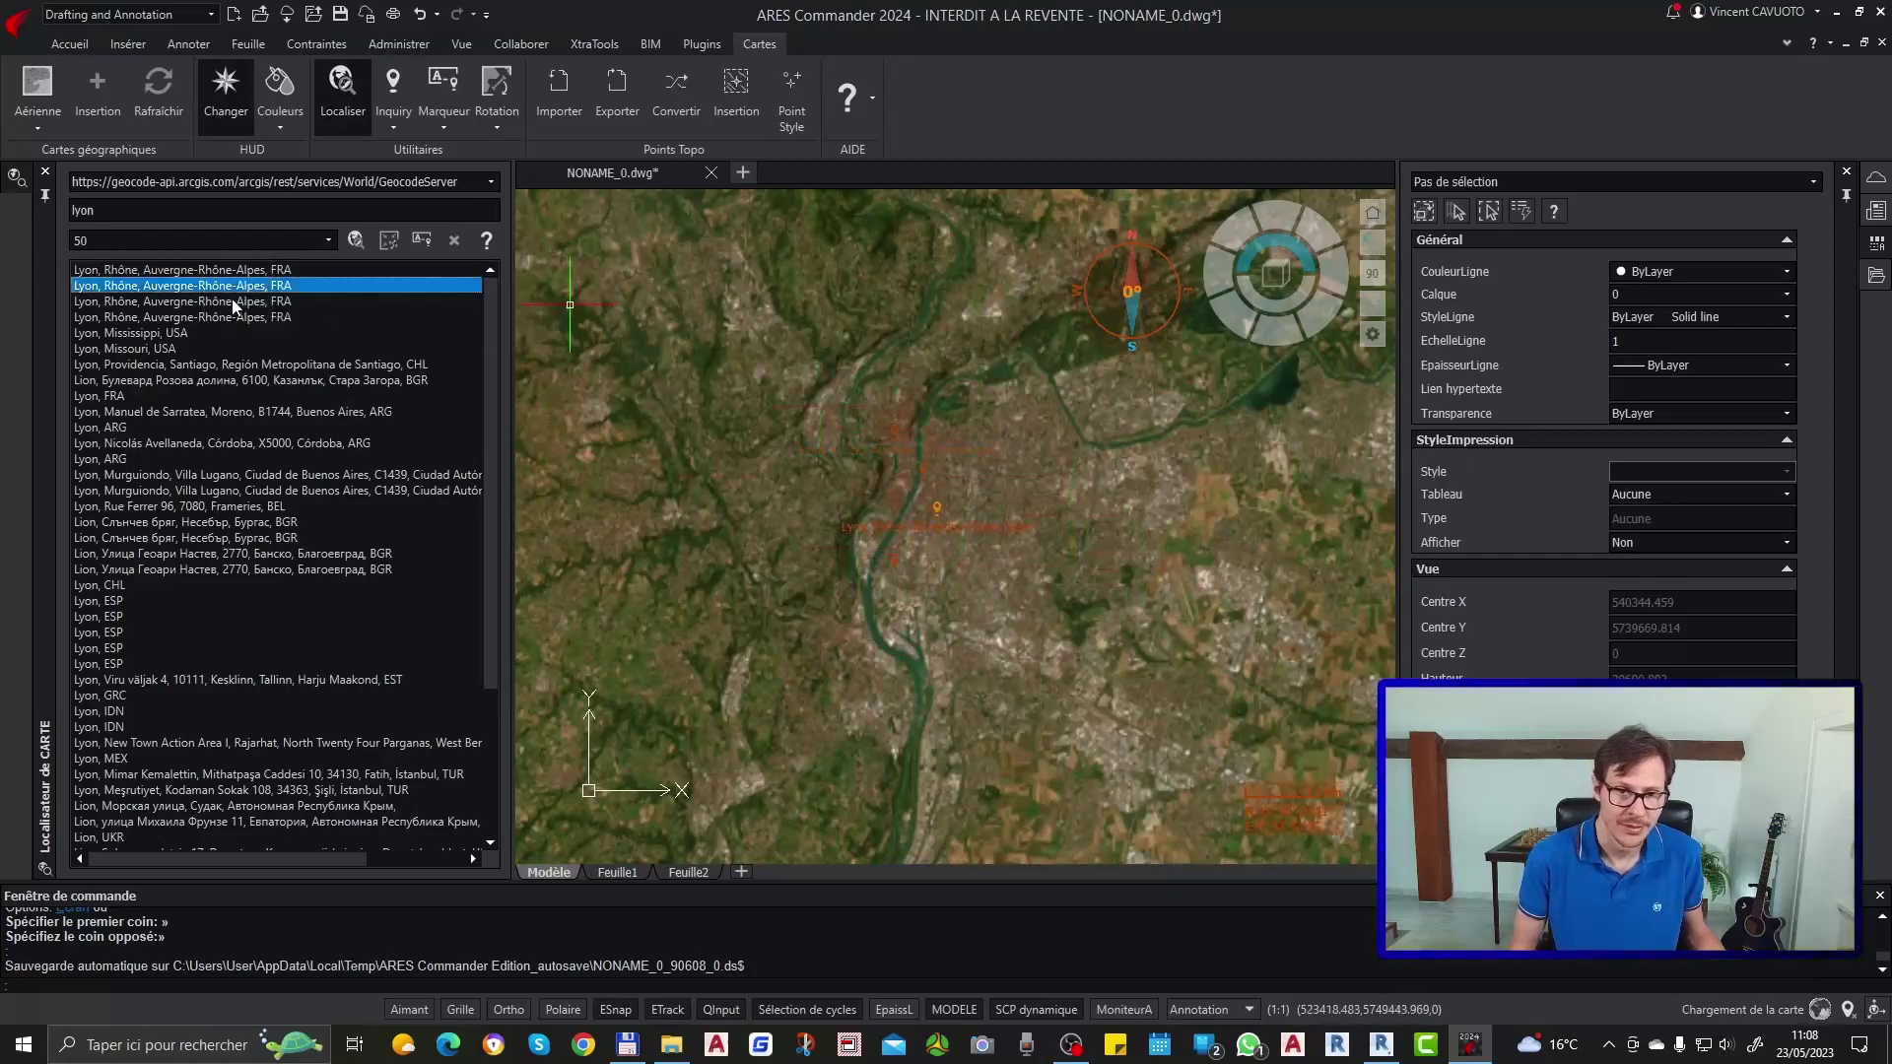
{"action": "left_click", "coordinate": [234, 301]}
{"action": "left_click", "coordinate": [229, 317]}
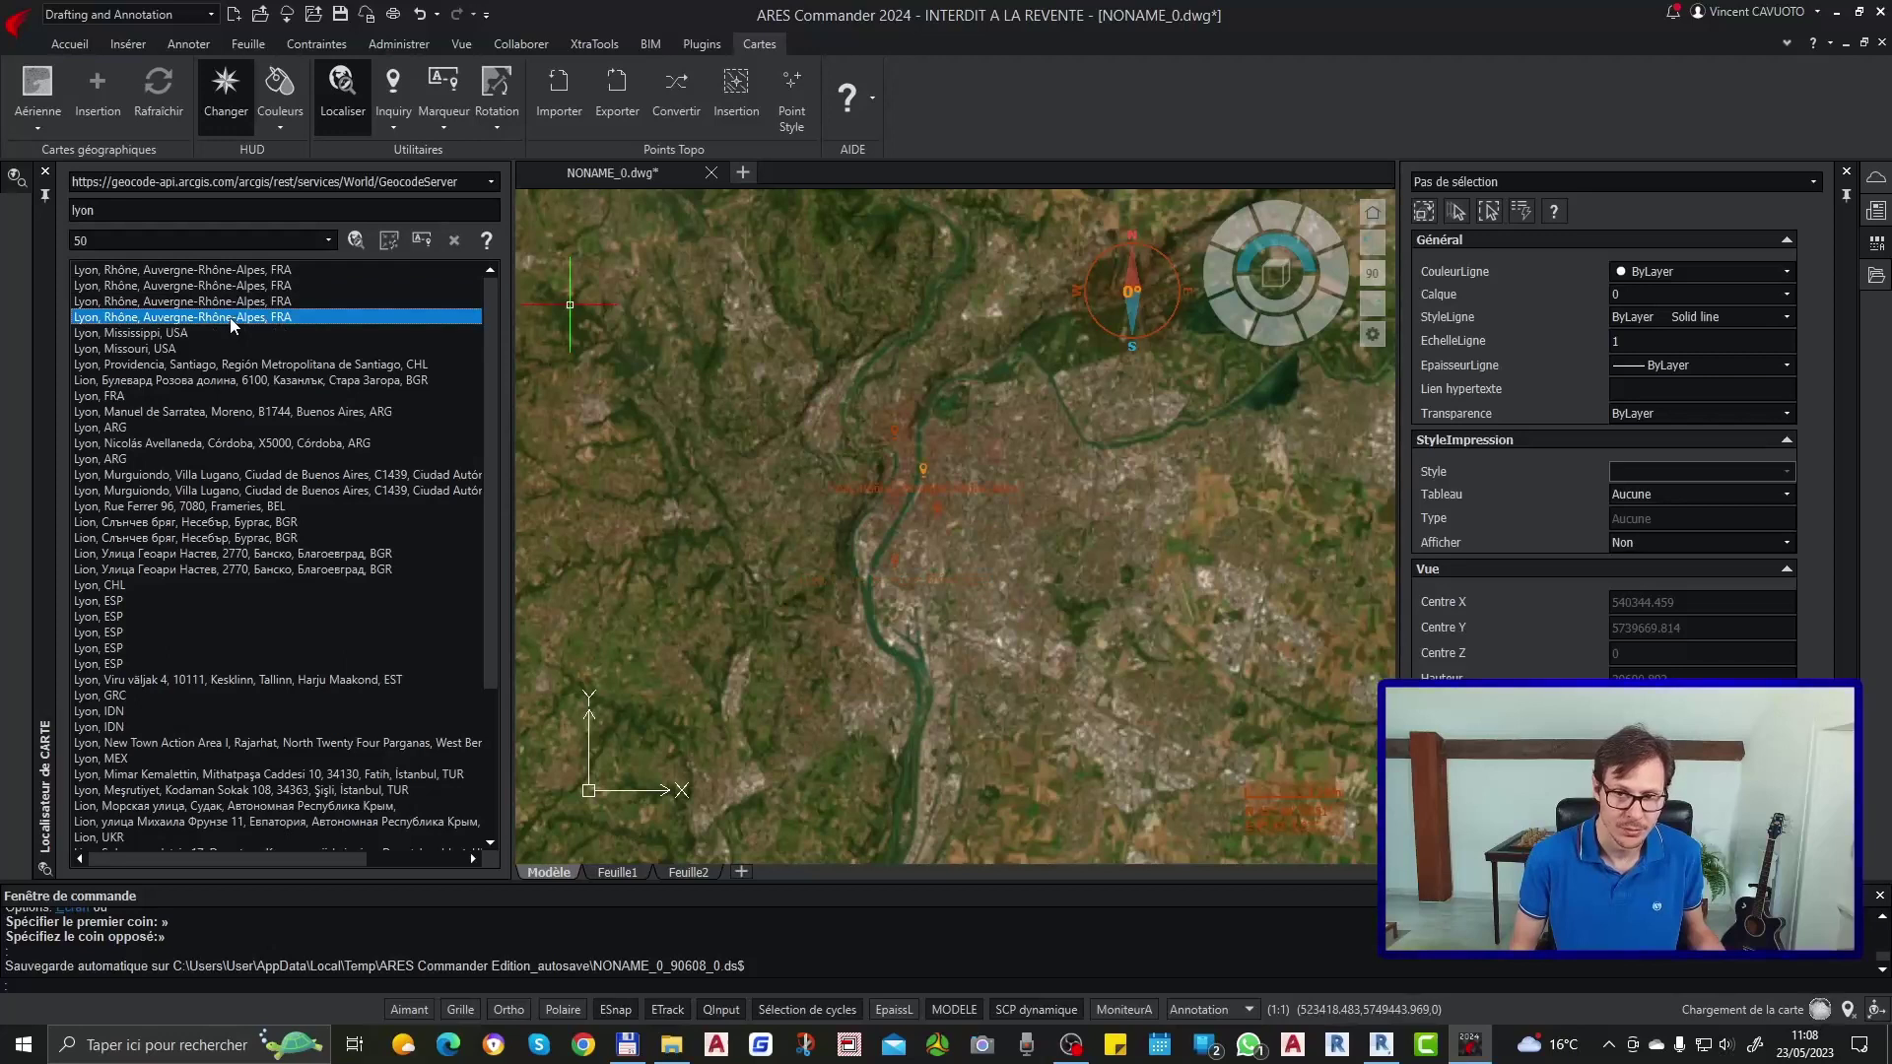
{"action": "left_click", "coordinate": [219, 286]}
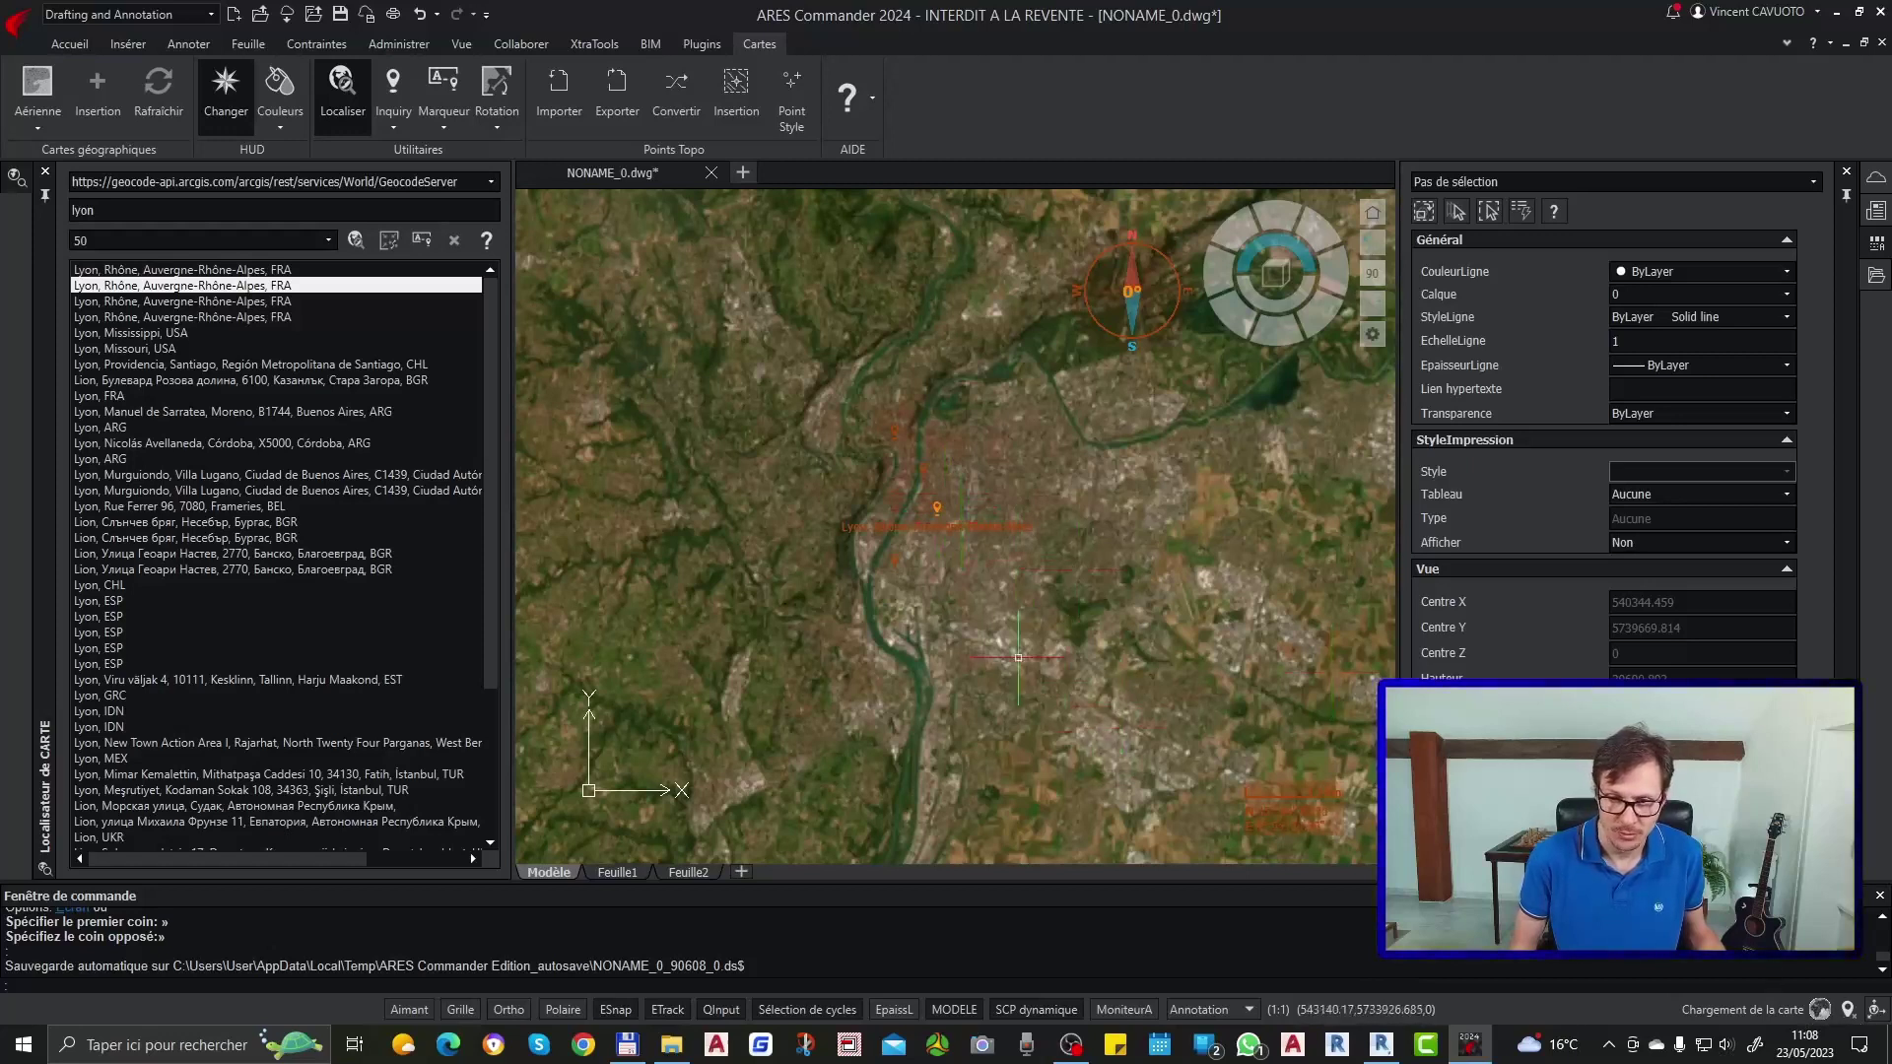
{"action": "scroll", "coordinate": [906, 494], "scroll_direction": "up", "scroll_amount": 1}
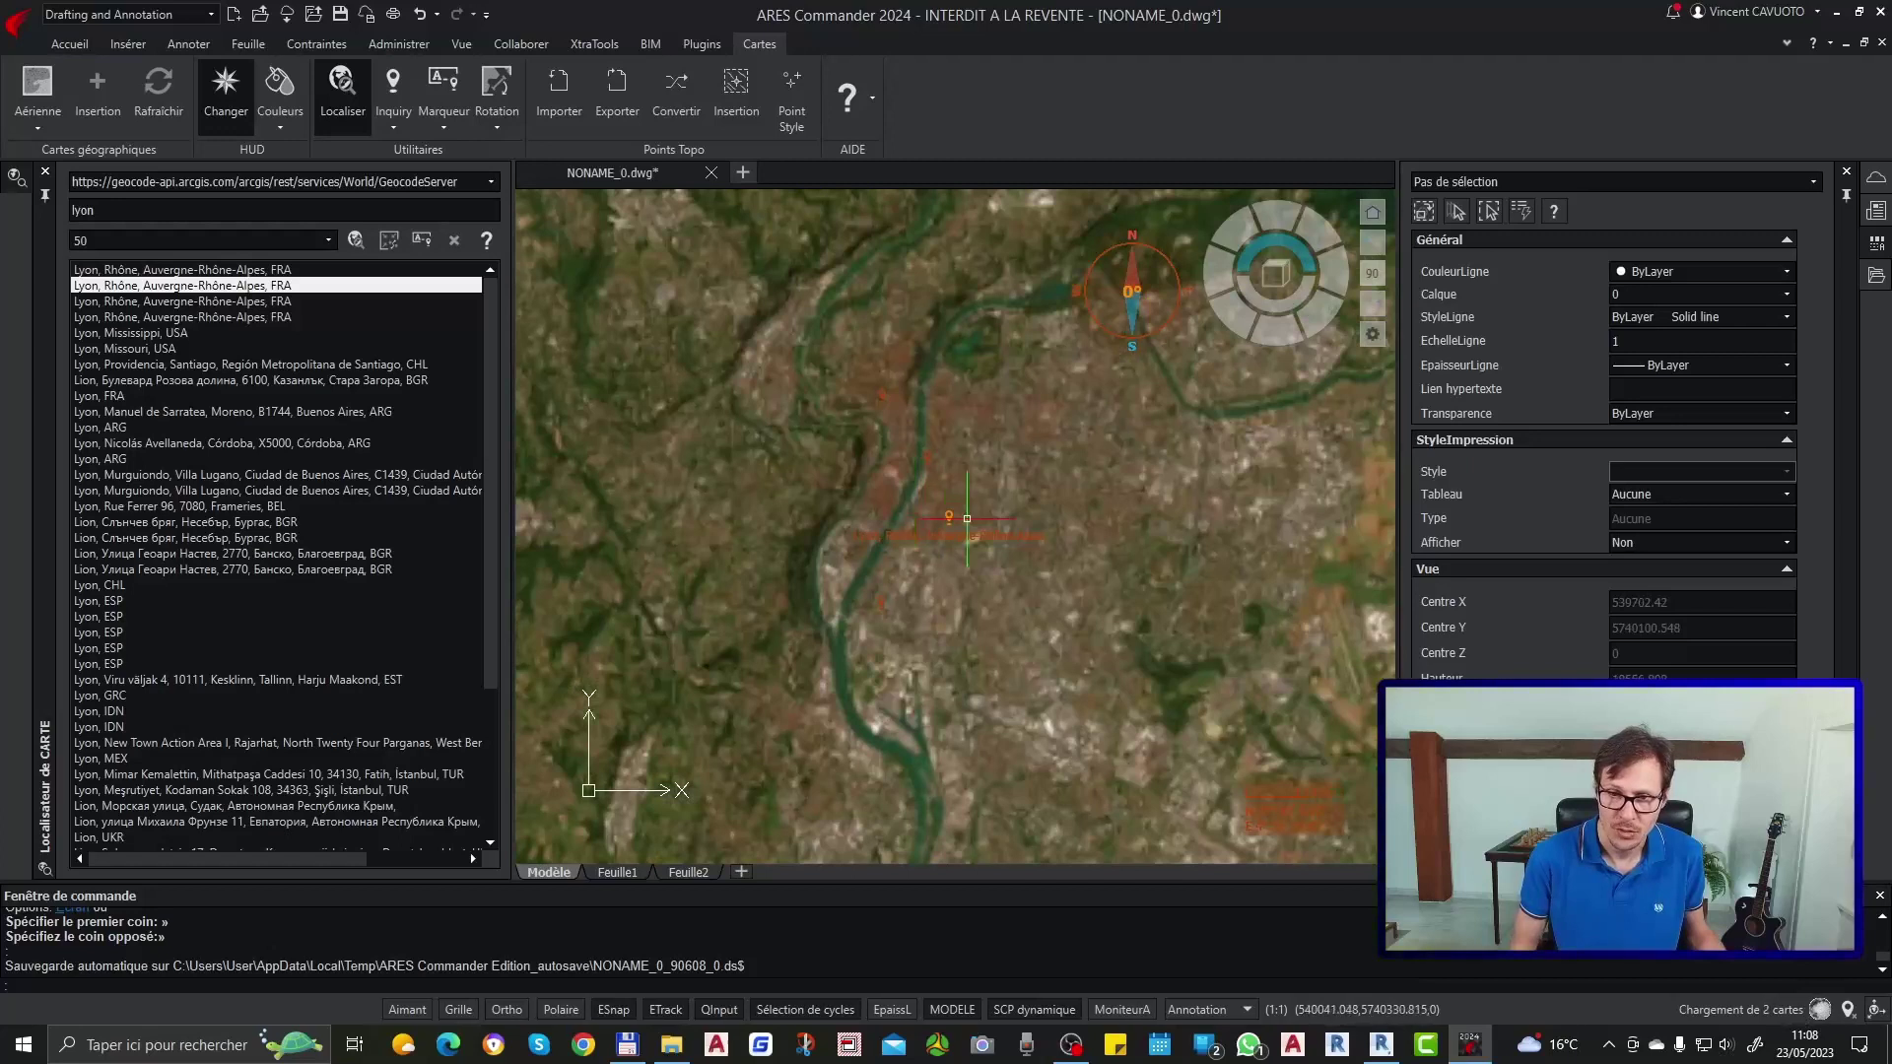
{"action": "scroll", "coordinate": [959, 519], "scroll_direction": "up", "scroll_amount": 2}
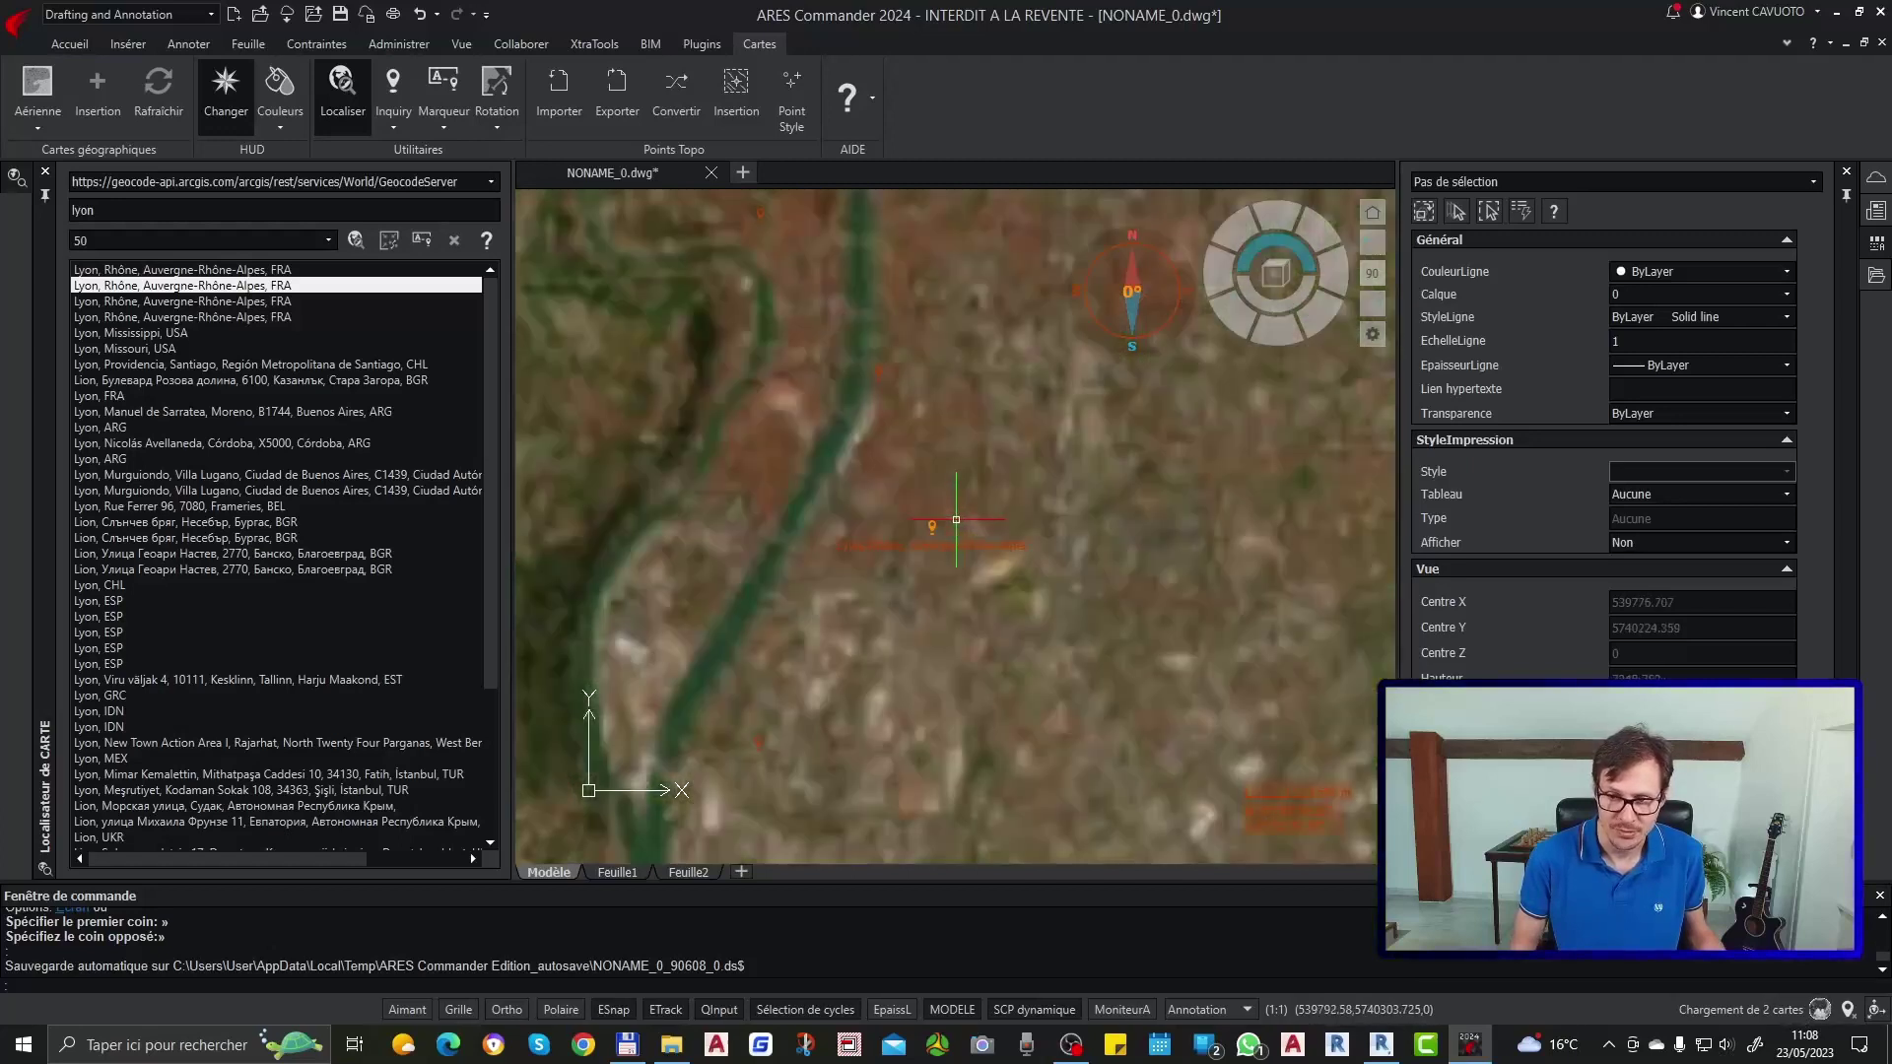
{"action": "scroll", "coordinate": [955, 519], "scroll_direction": "up", "scroll_amount": 3}
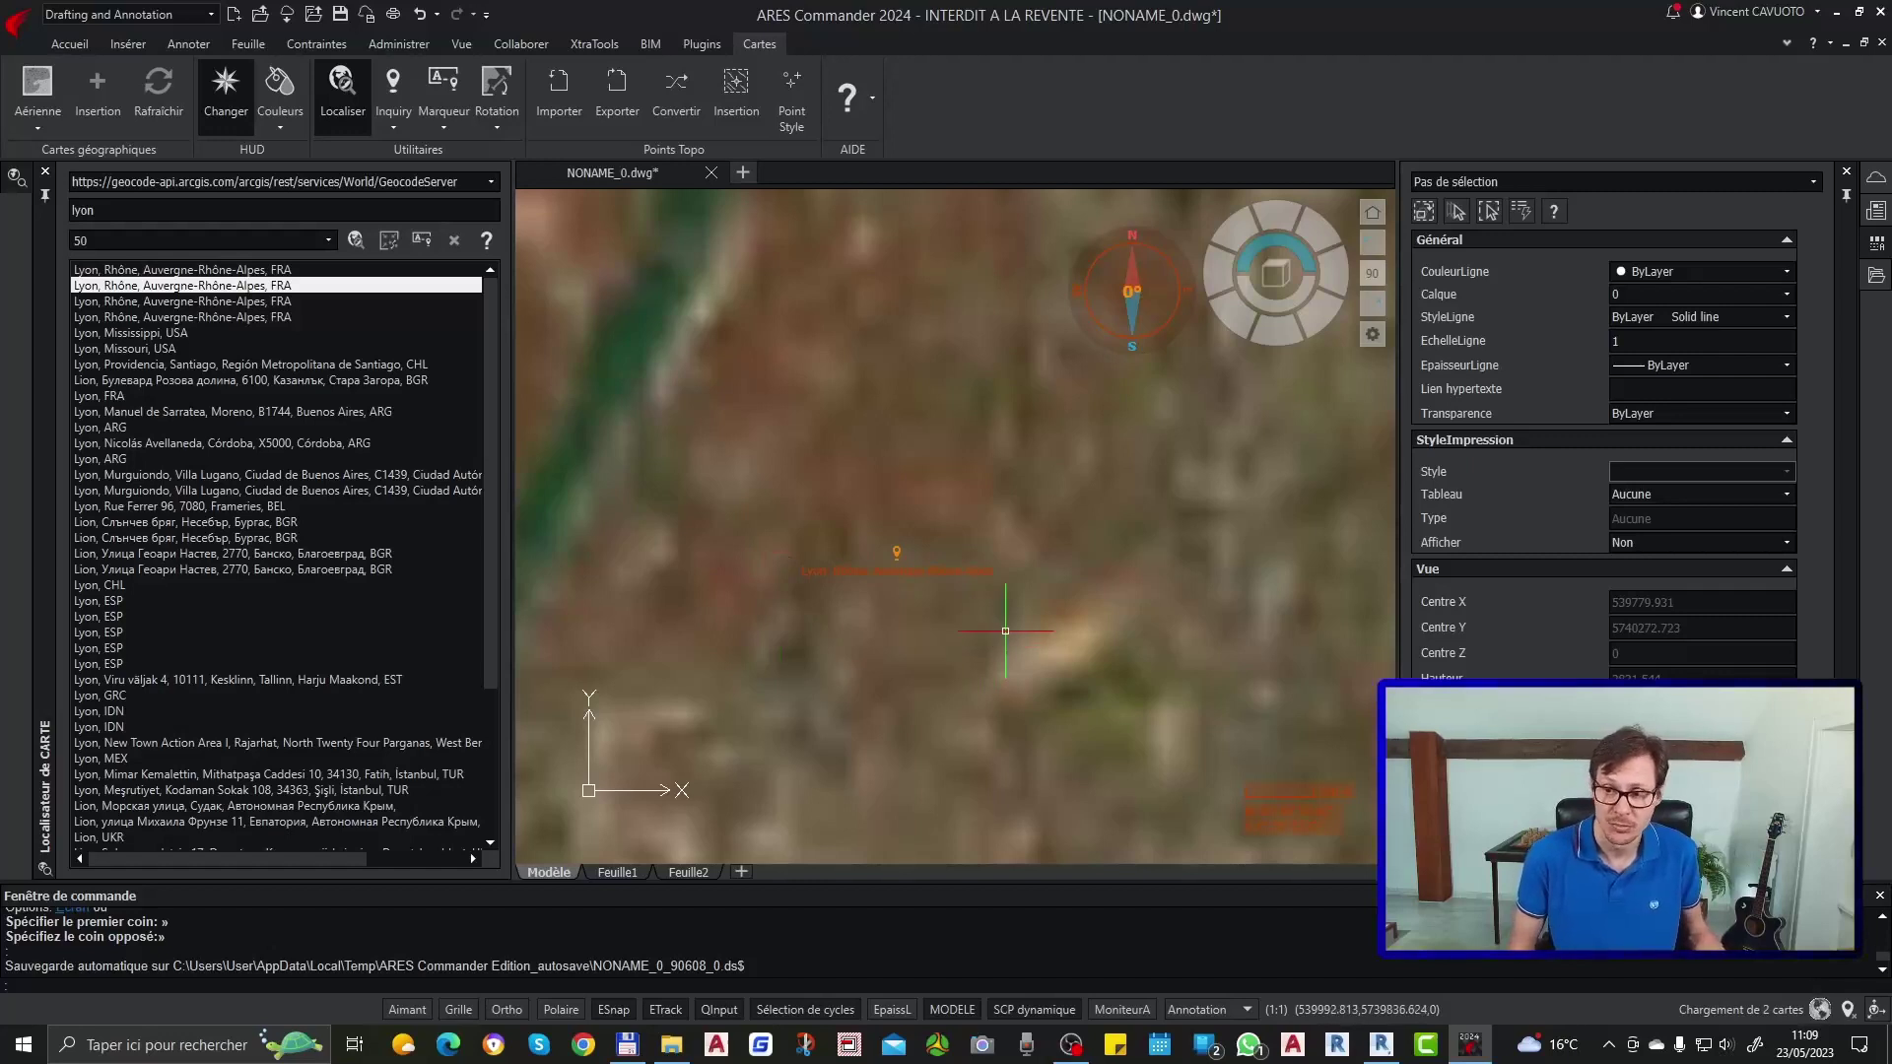
Step: Try the Désactiver and Routière basemap modes, settle on Hybride, then zoom out
{"action": "left_click", "coordinate": [42, 130]}
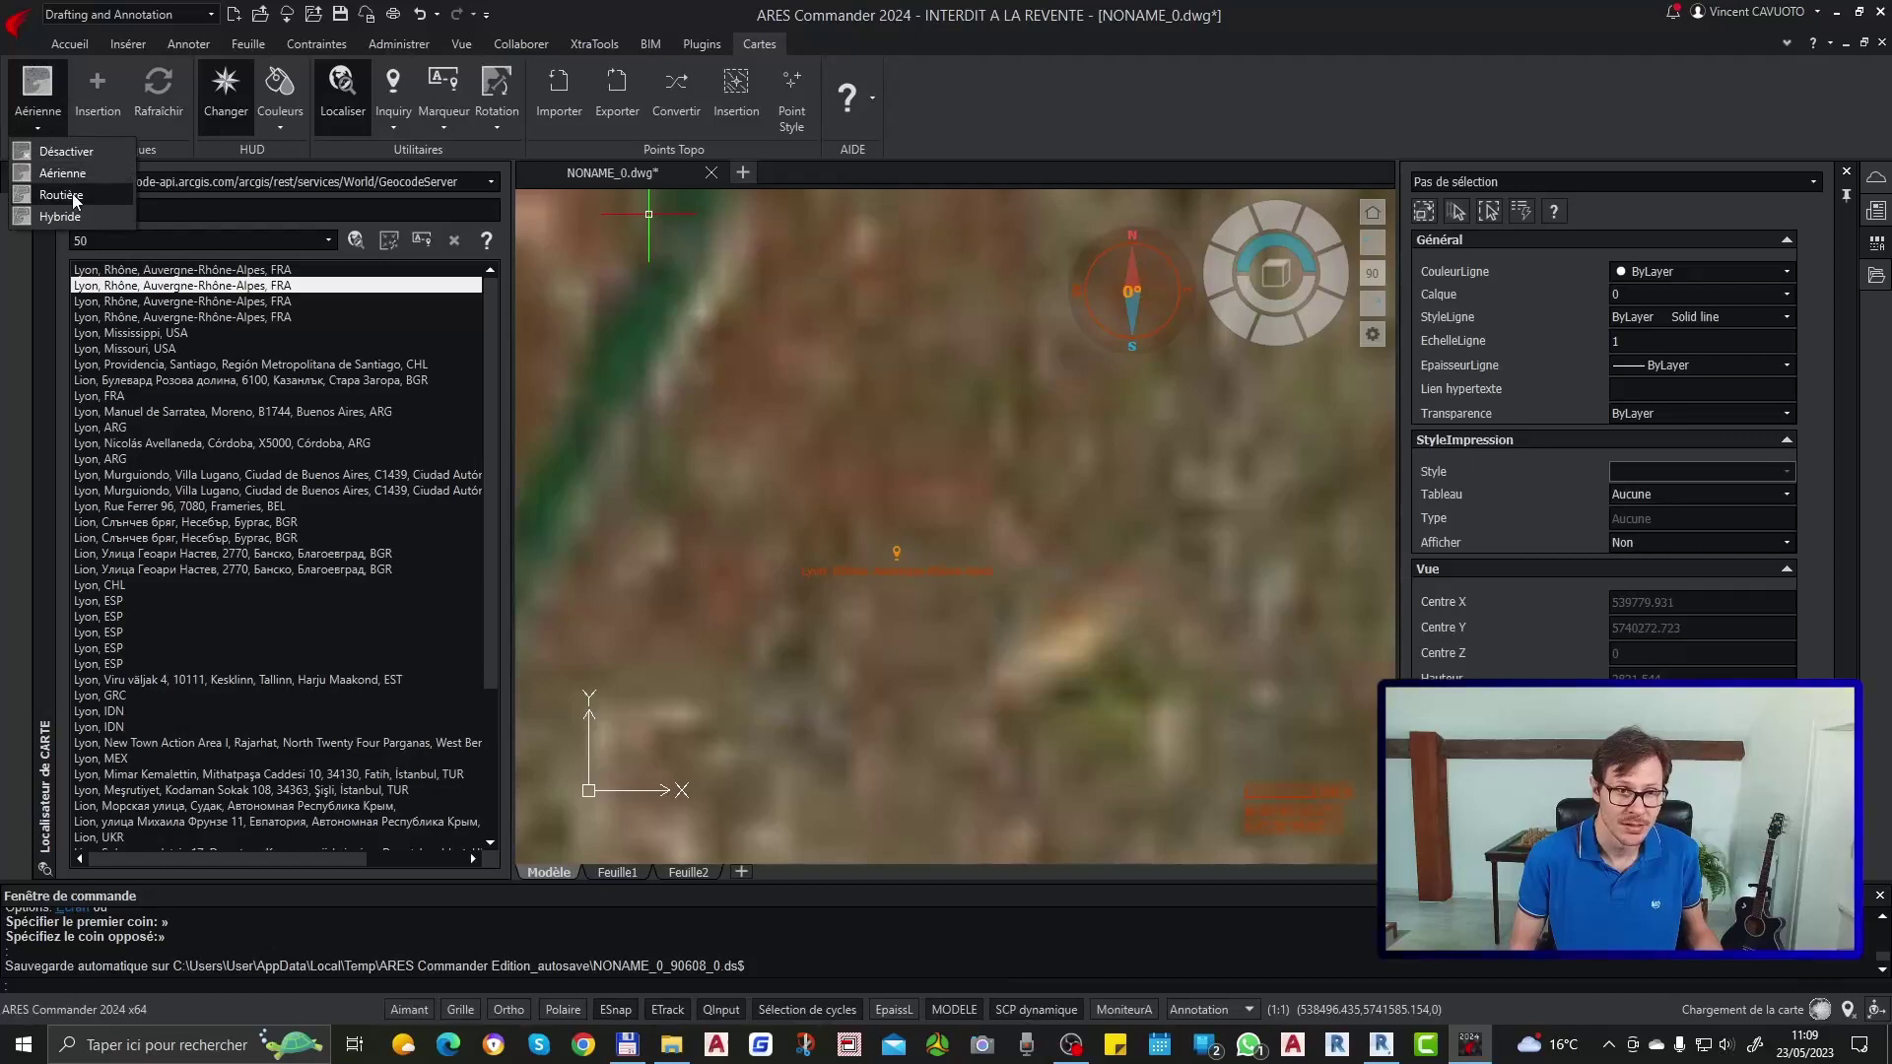
{"action": "left_click", "coordinate": [73, 154]}
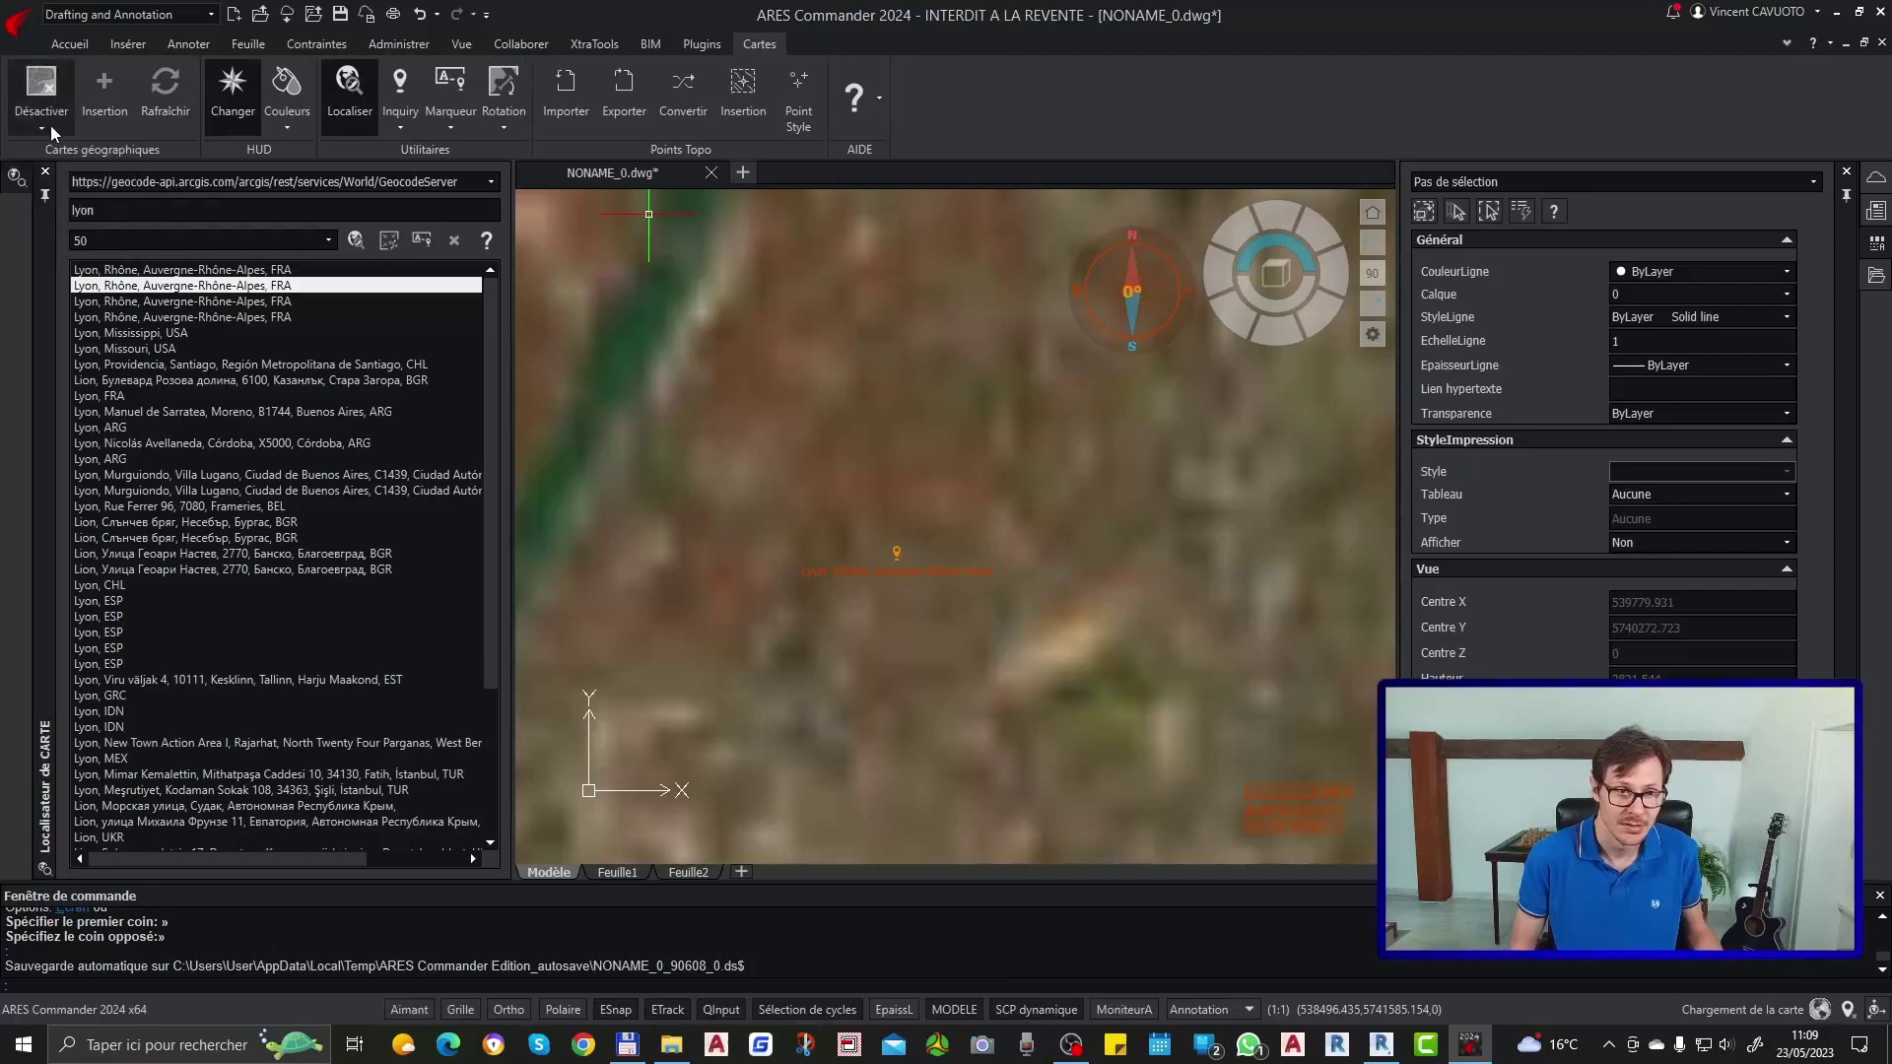
{"action": "left_click", "coordinate": [49, 126]}
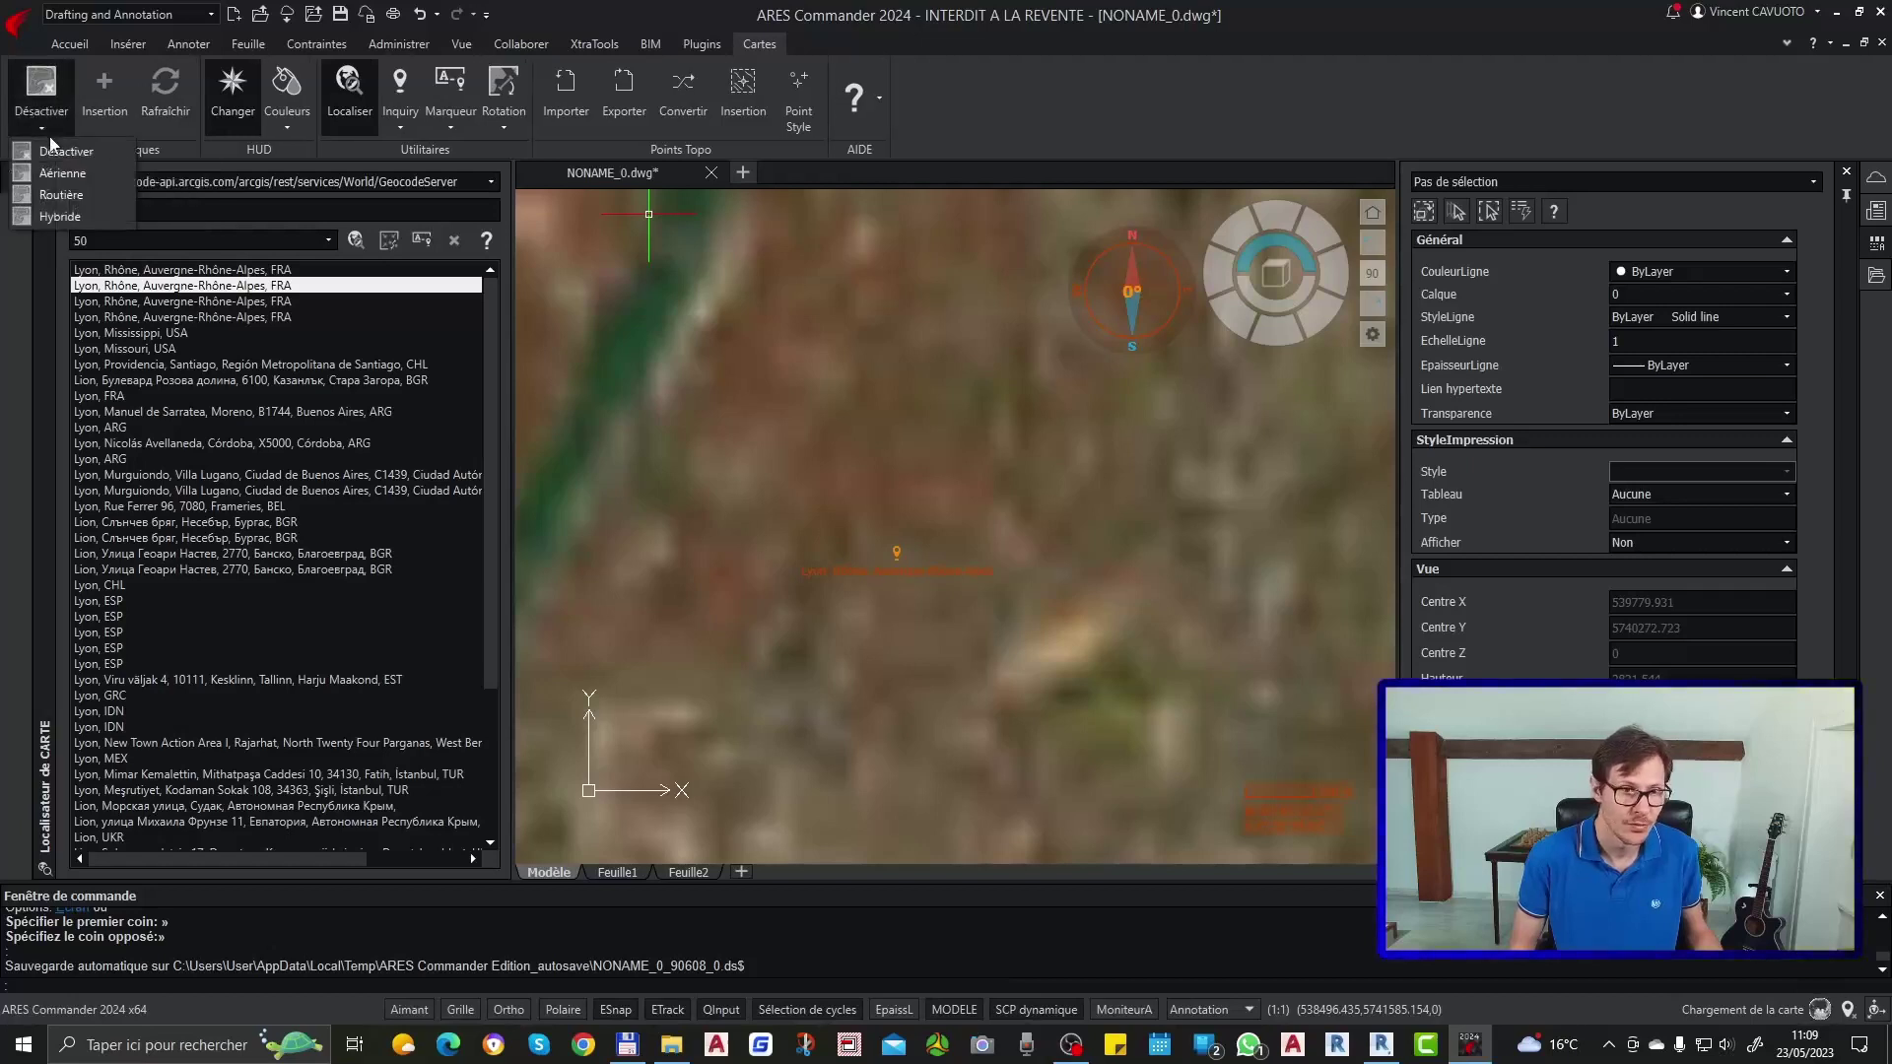
{"action": "left_click", "coordinate": [67, 193]}
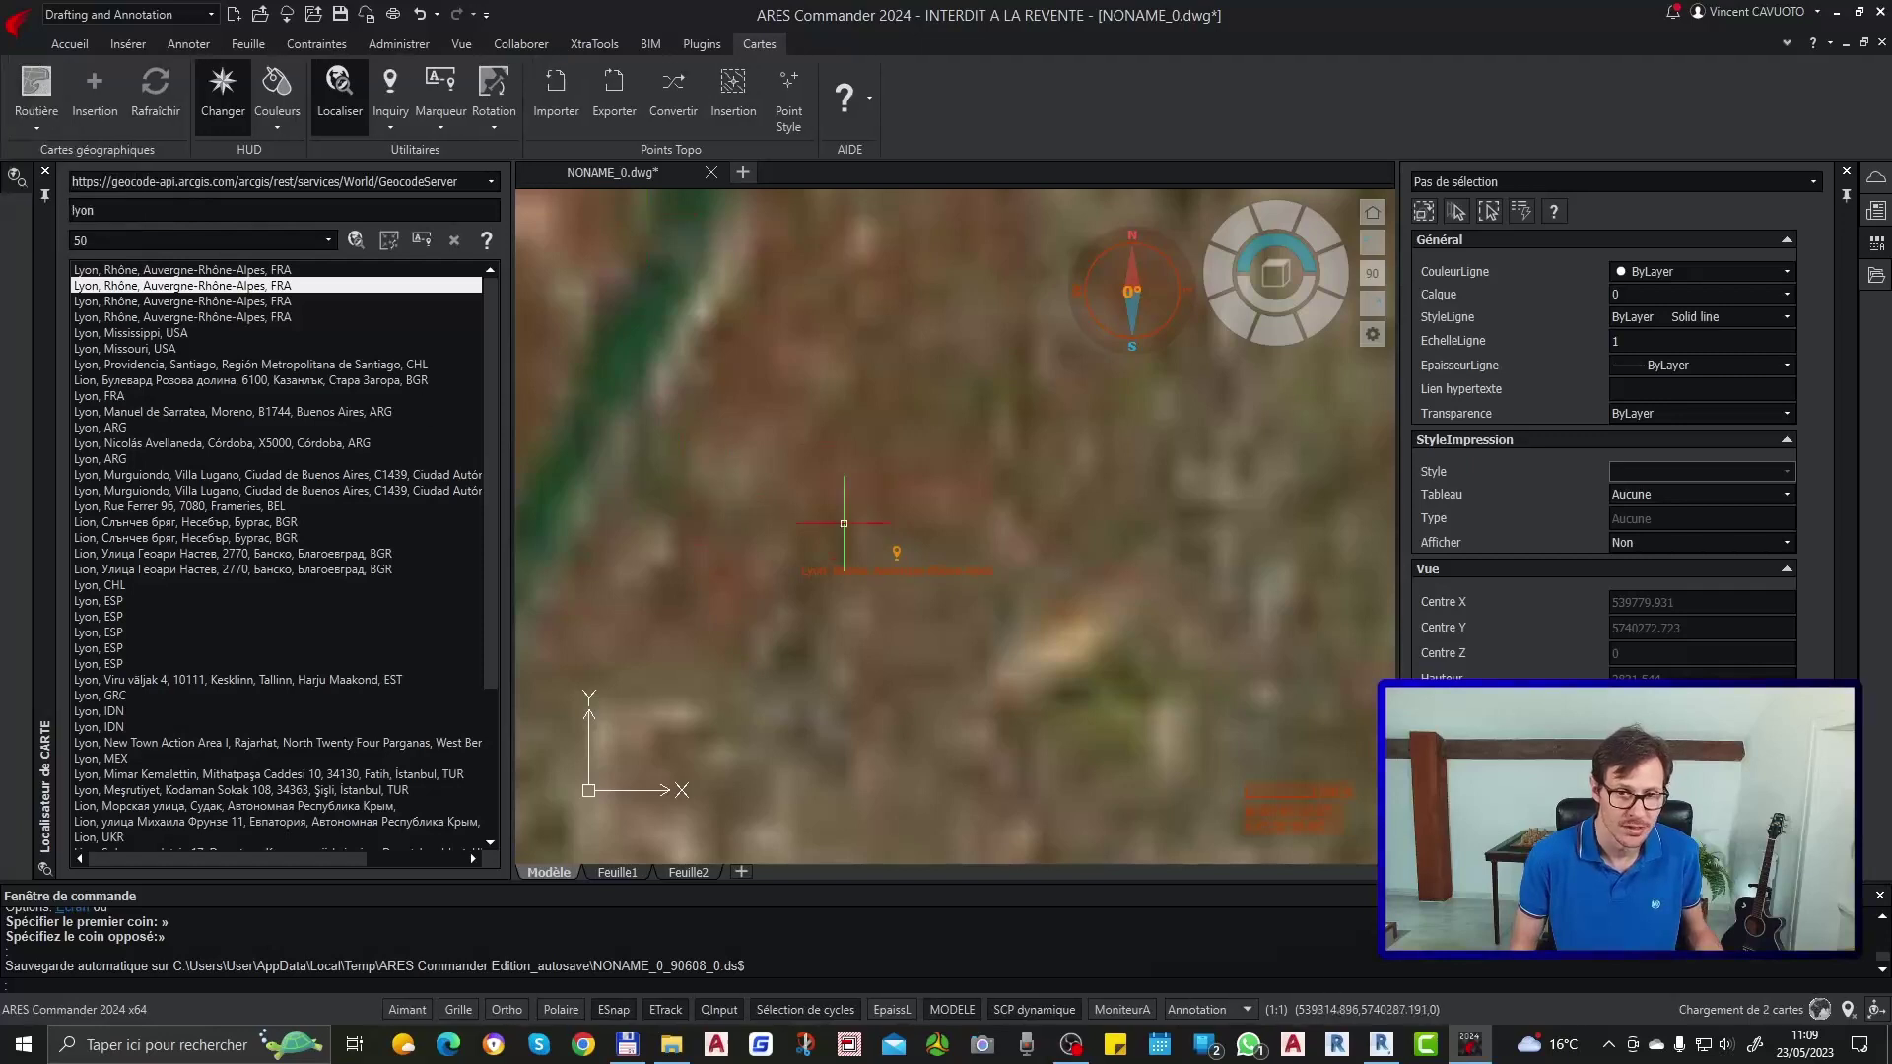
{"action": "left_click", "coordinate": [26, 130]}
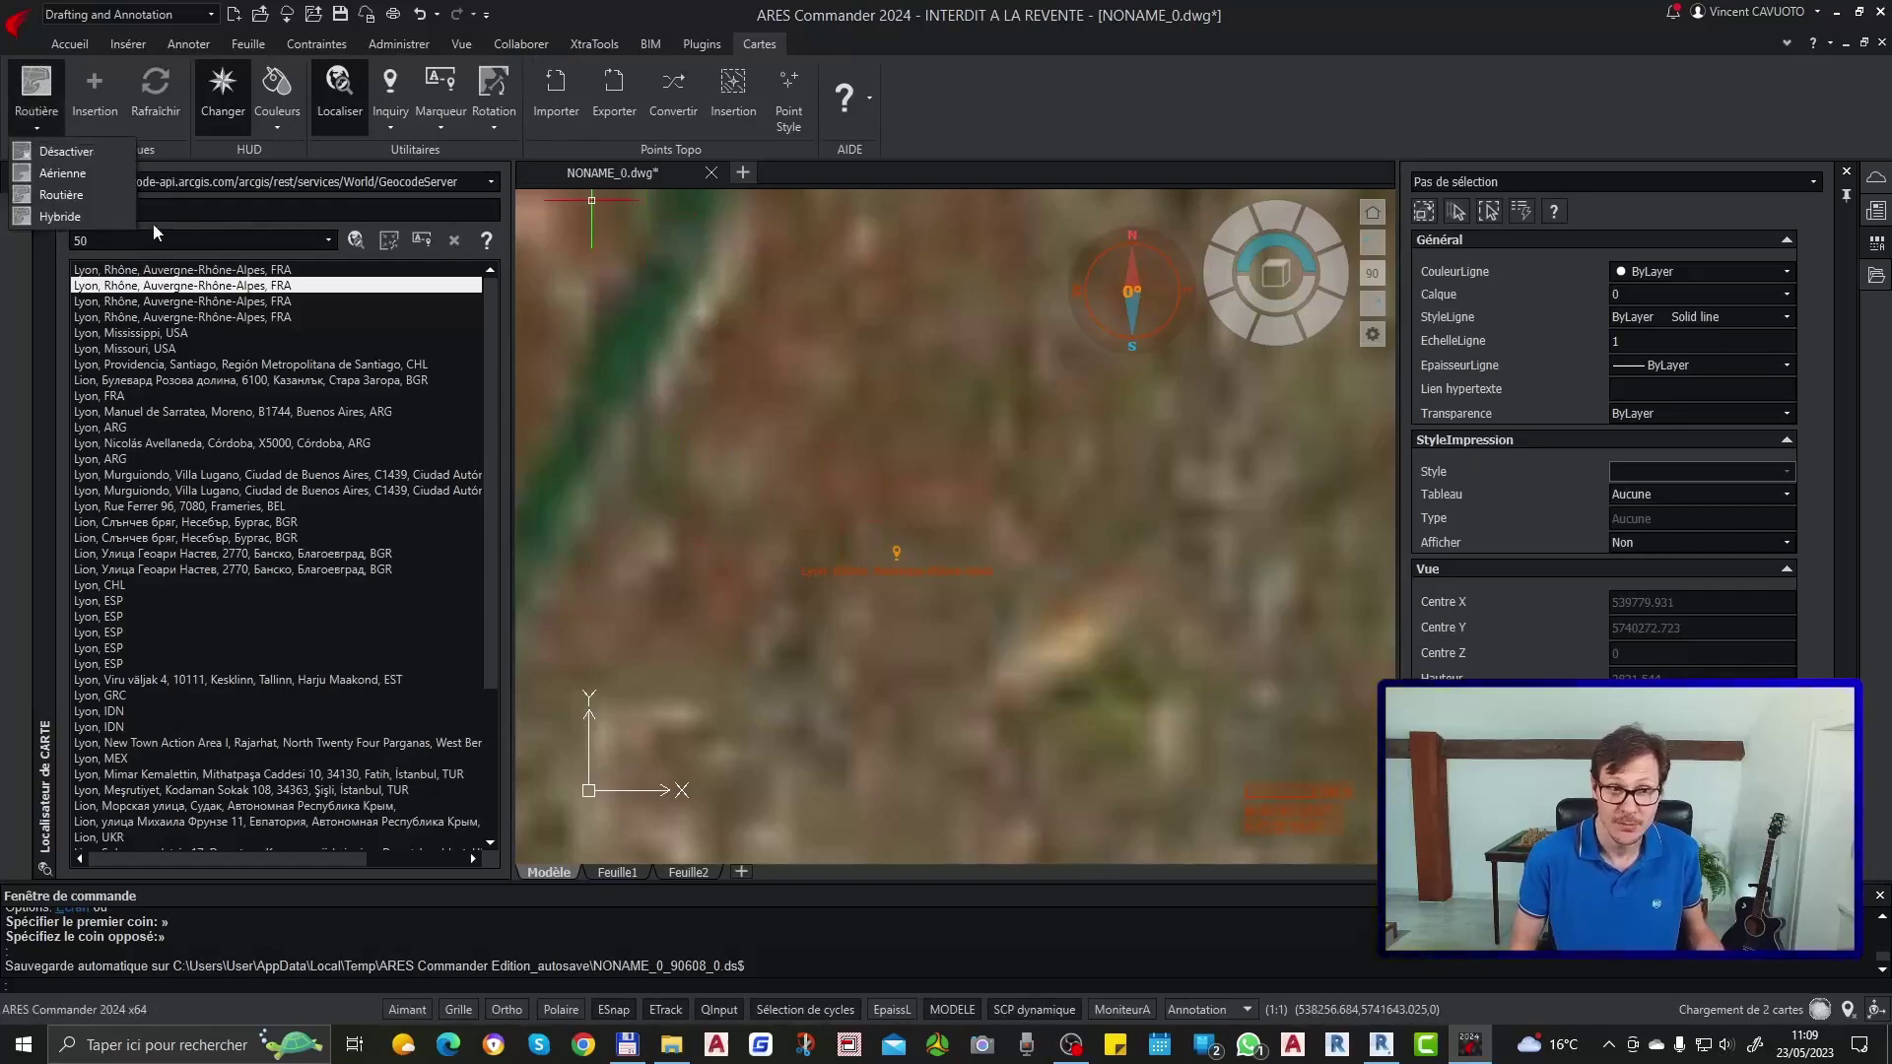
{"action": "left_click", "coordinate": [61, 216]}
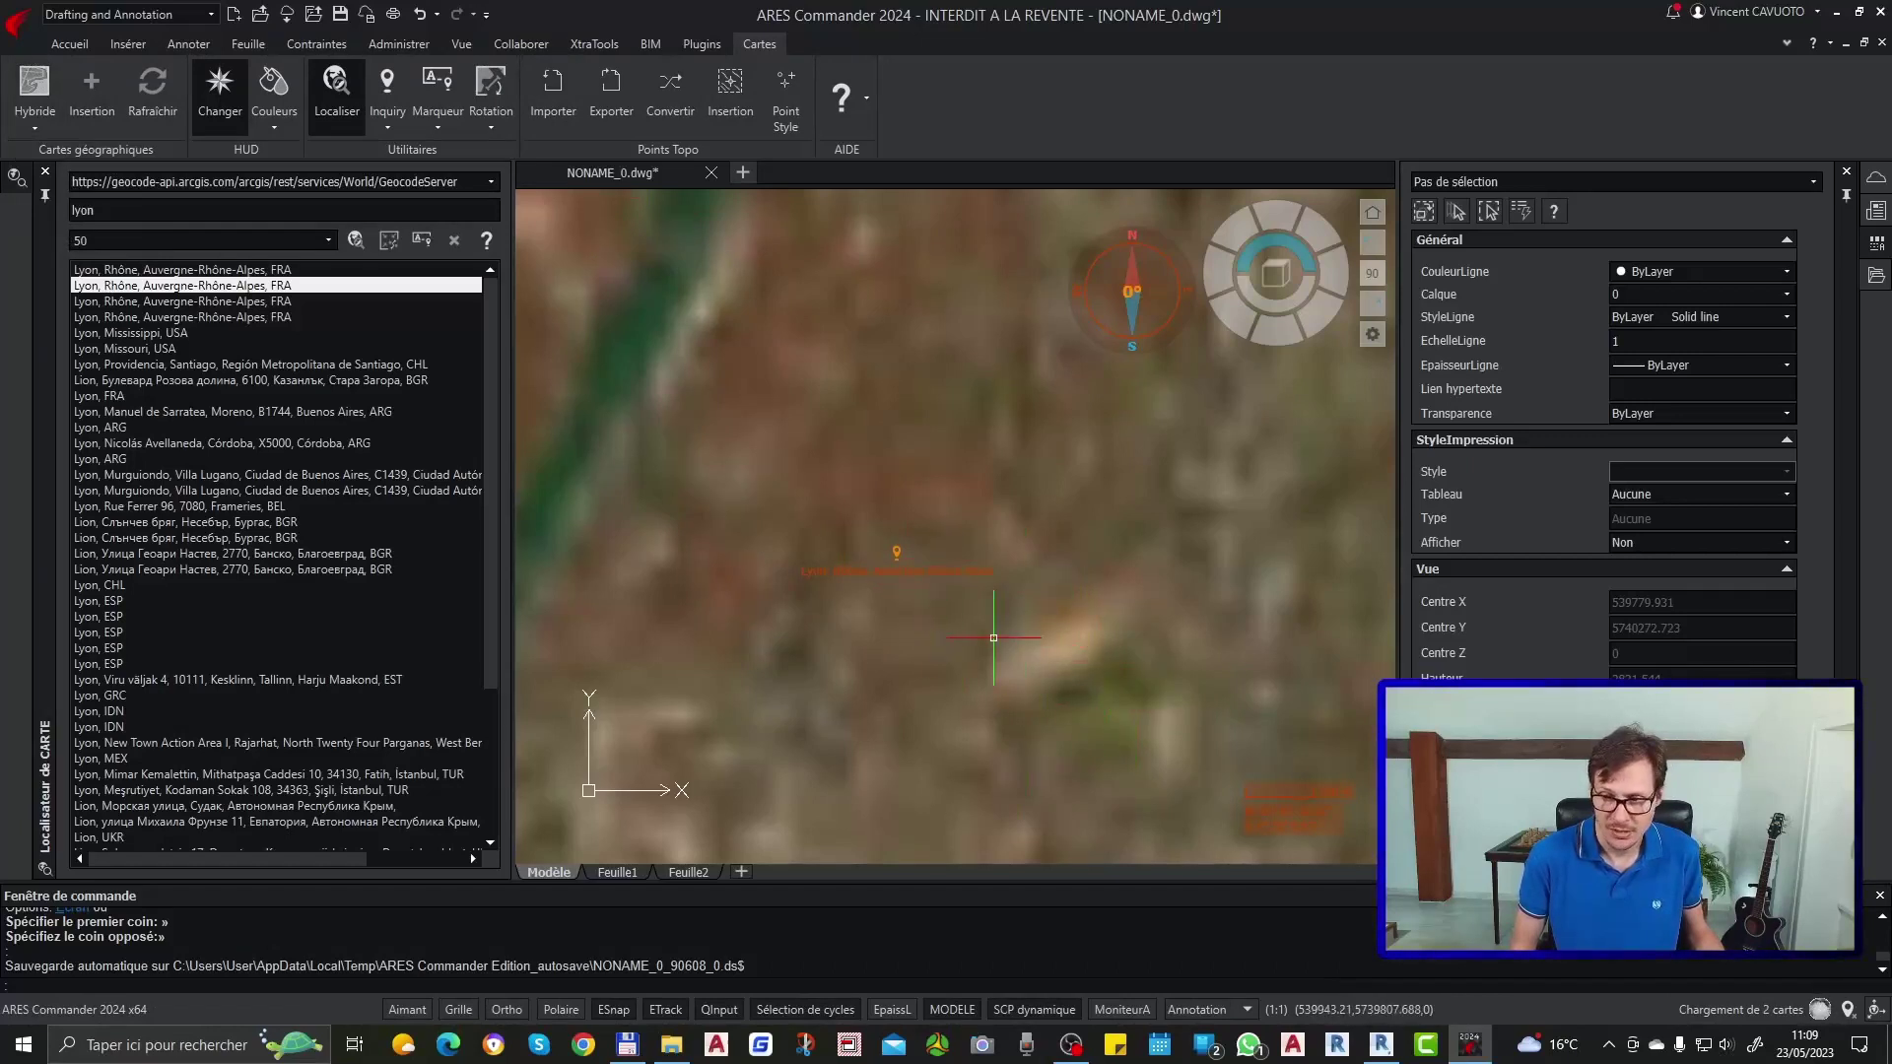
{"action": "scroll", "coordinate": [1084, 622], "scroll_direction": "down", "scroll_amount": 3}
{"action": "scroll", "coordinate": [1074, 616], "scroll_direction": "down", "scroll_amount": 2}
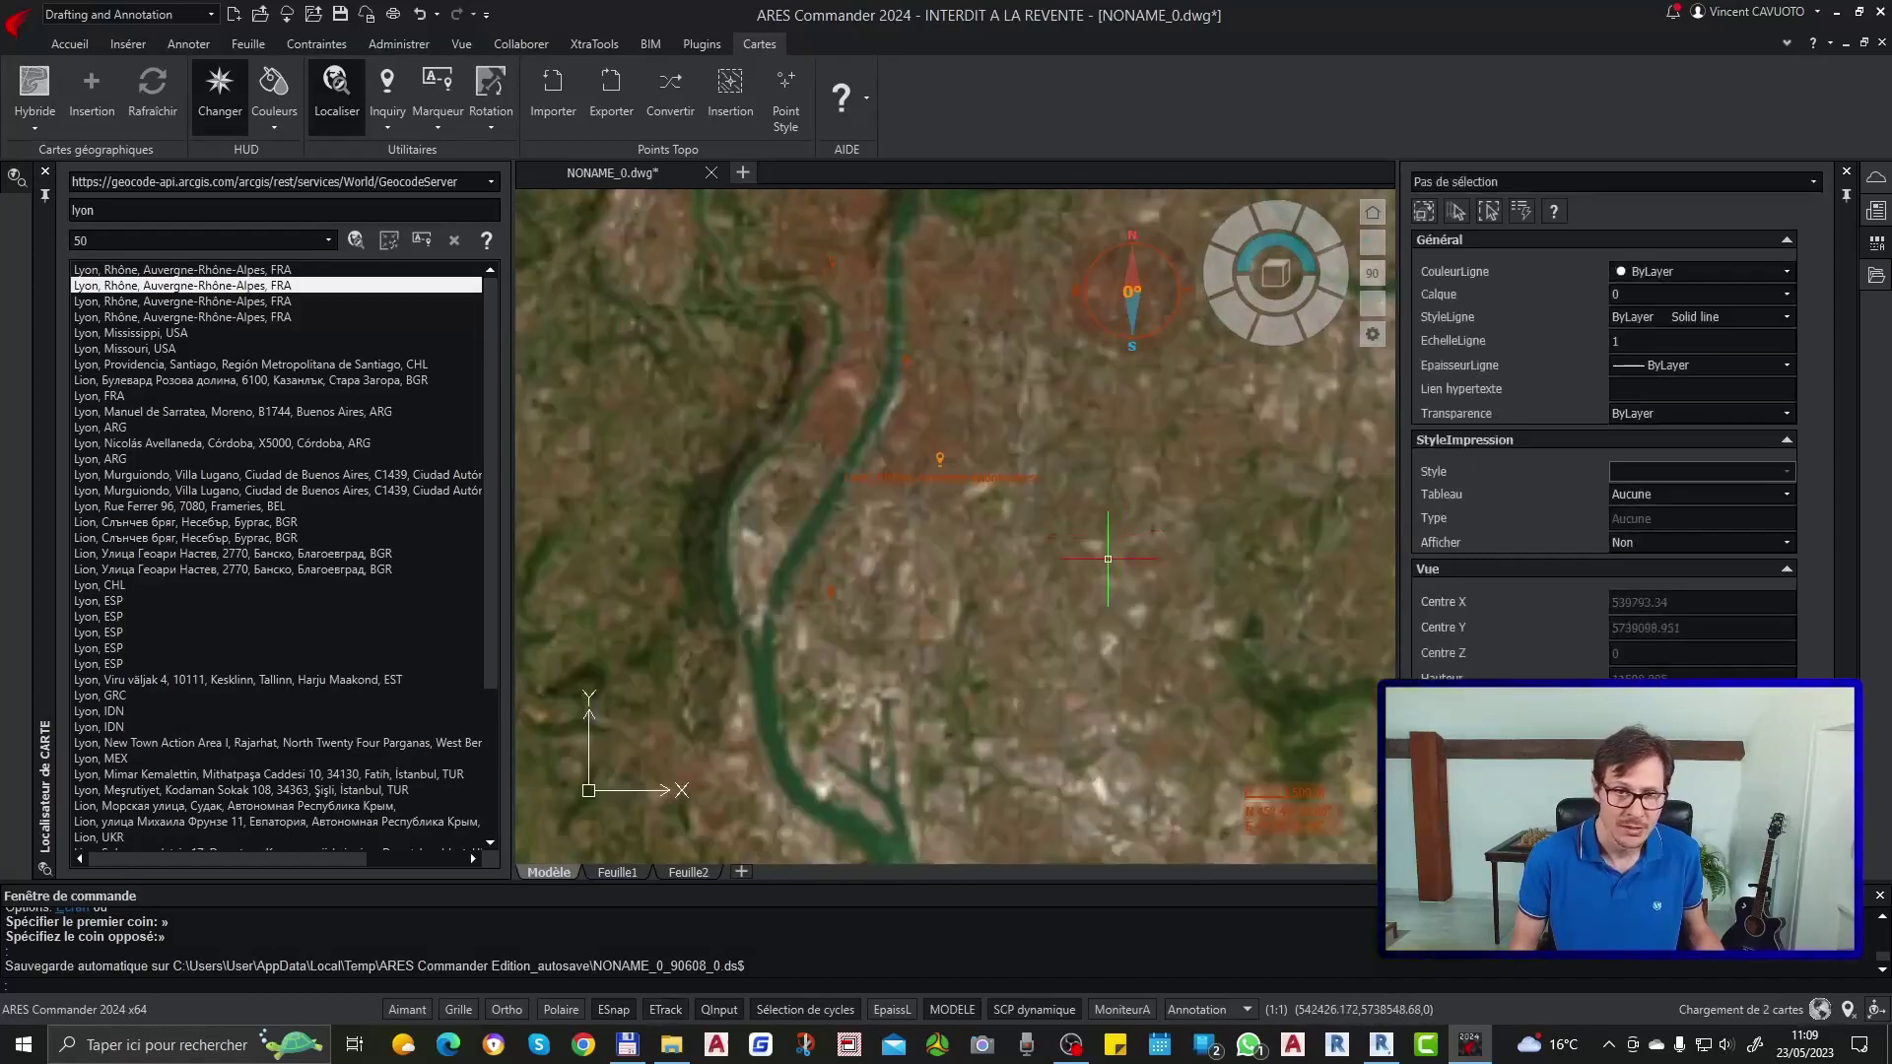
{"action": "scroll", "coordinate": [1064, 528], "scroll_direction": "down", "scroll_amount": 2}
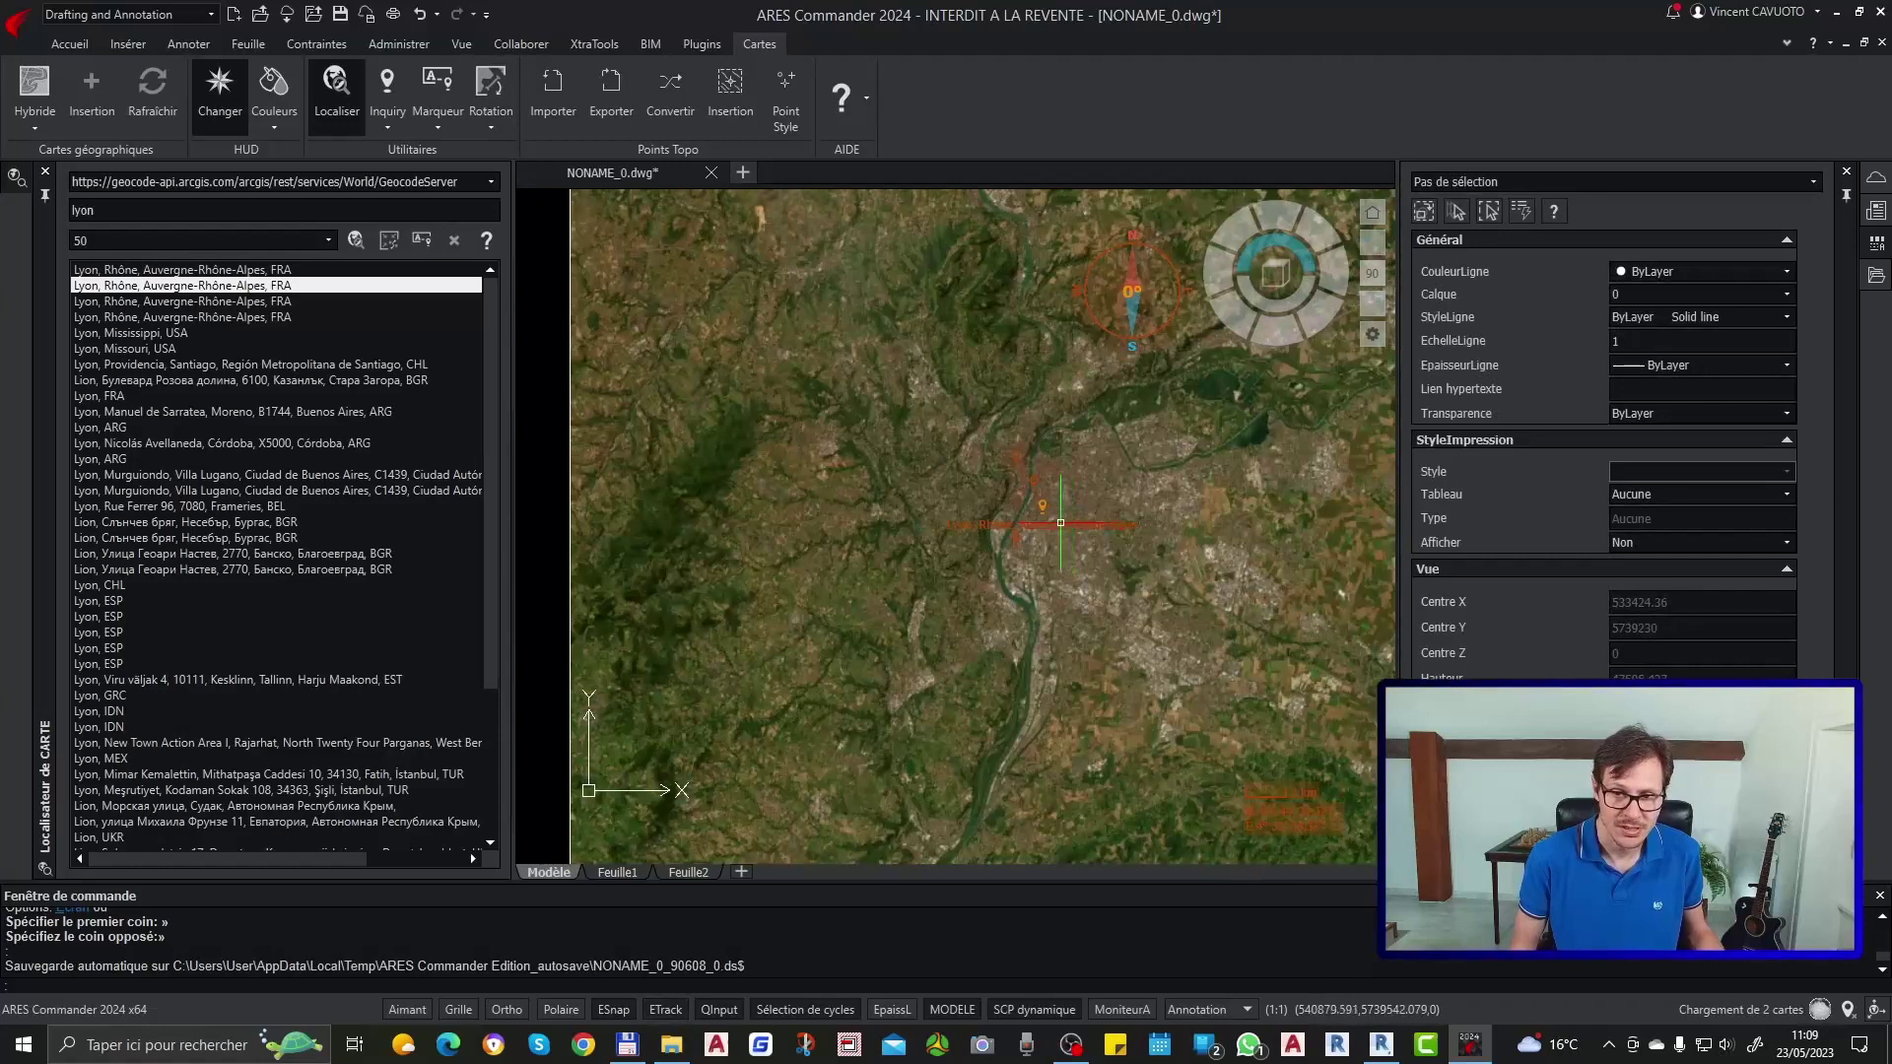
{"action": "scroll", "coordinate": [990, 538], "scroll_direction": "down", "scroll_amount": 1}
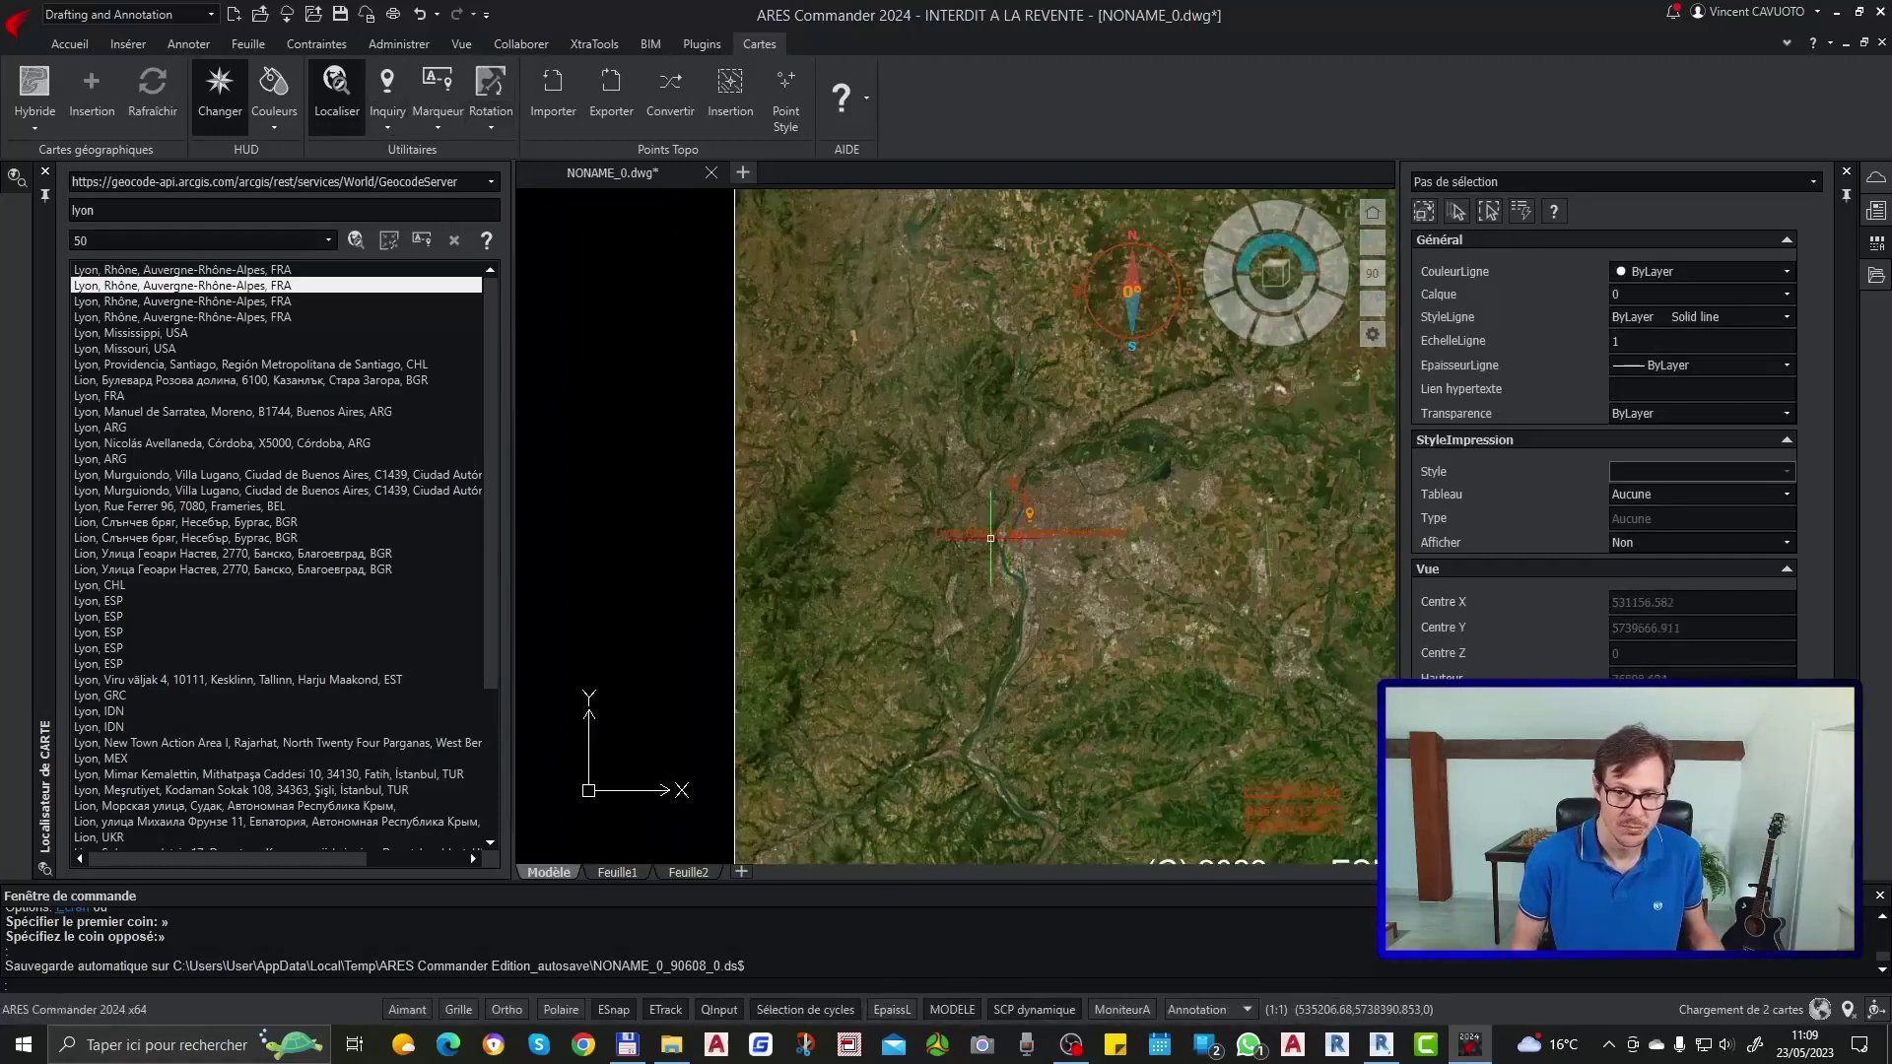
Step: Search for 'grenoble', pick the Grenoble, Isère result and zoom the map onto it
{"action": "type", "text": "grenoble"}
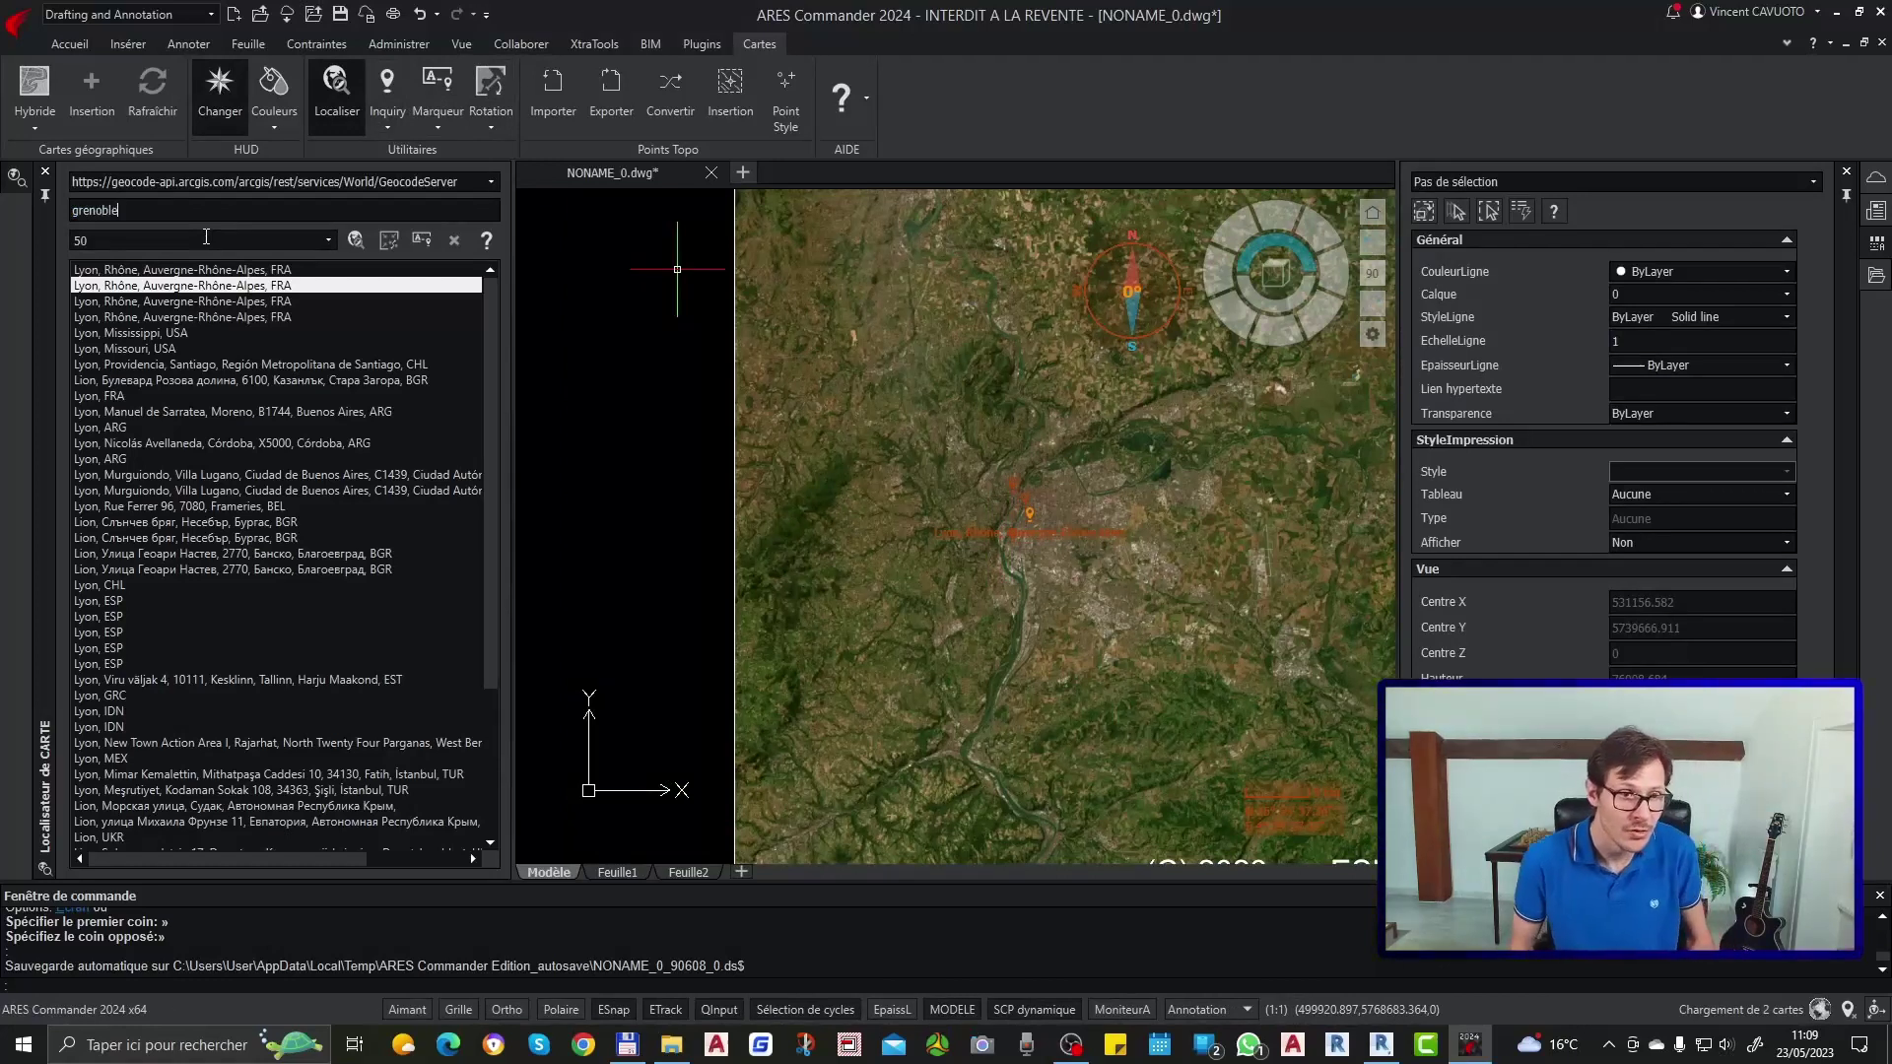
{"action": "key", "text": "Return"}
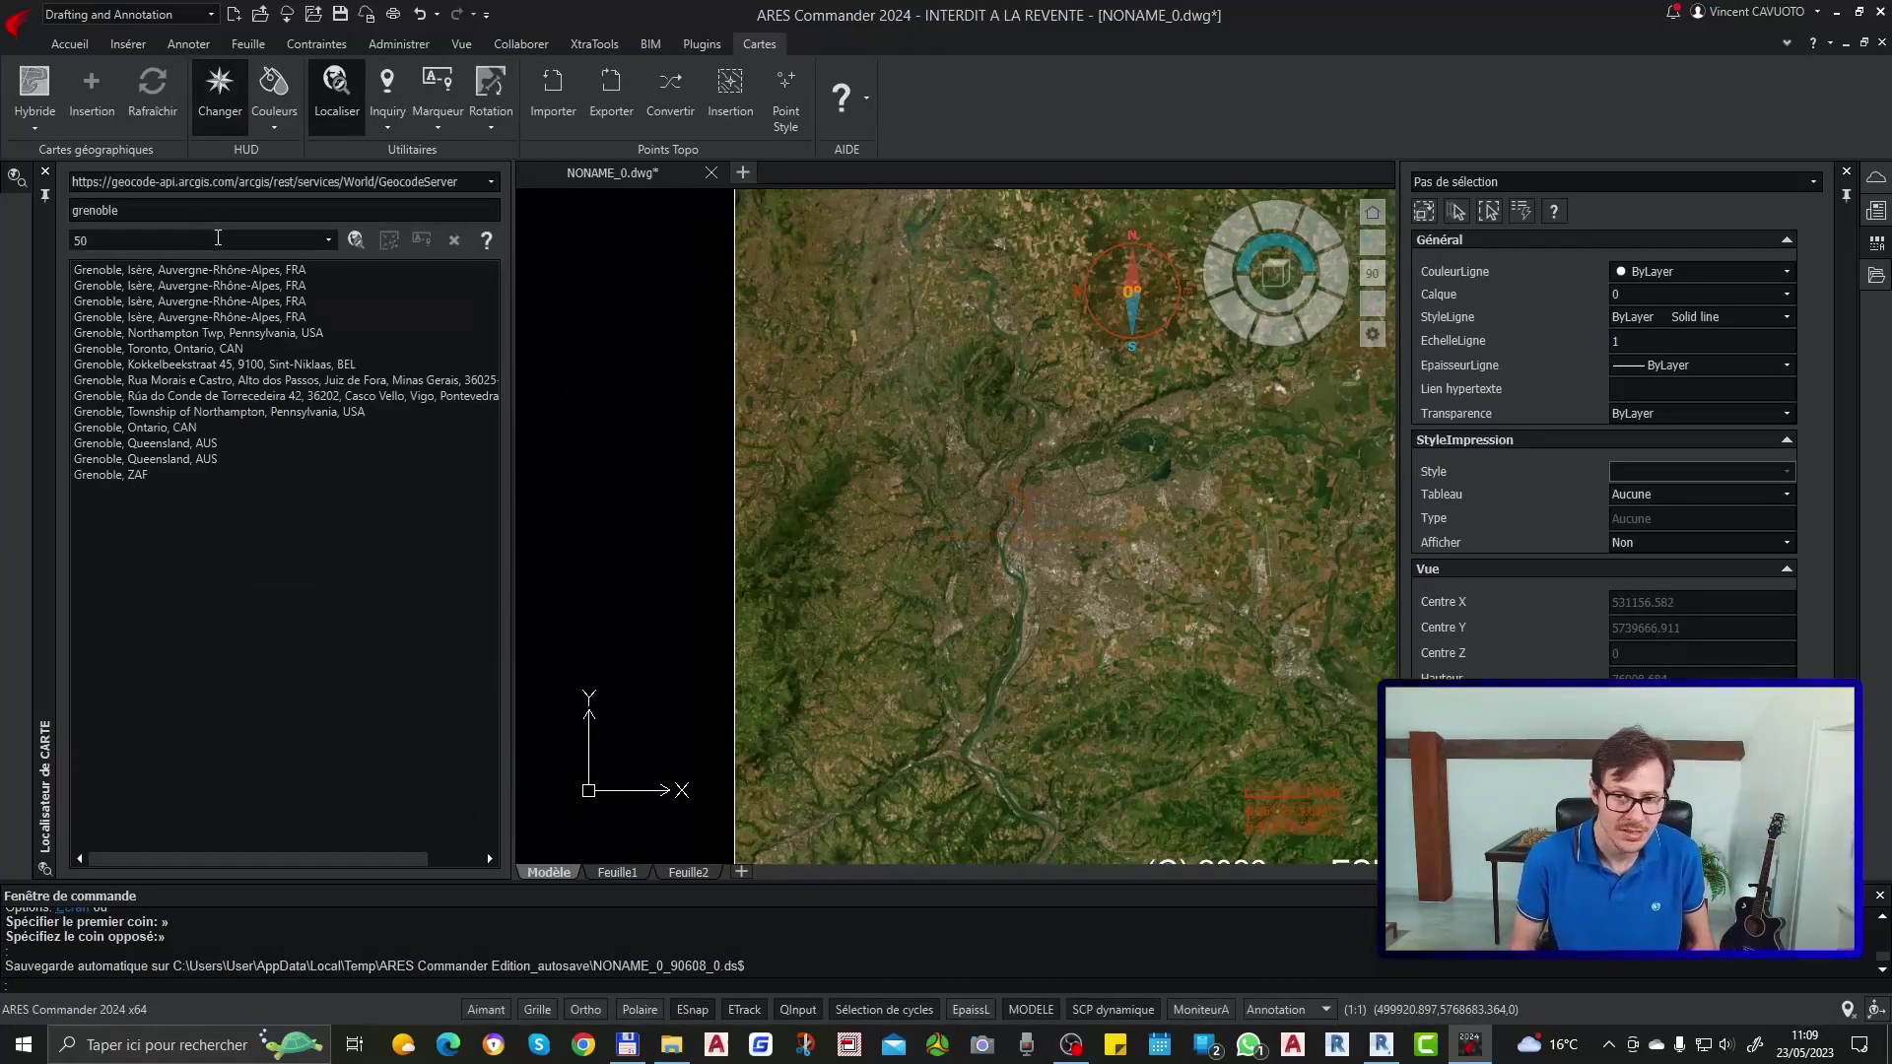
{"action": "left_click", "coordinate": [180, 271]}
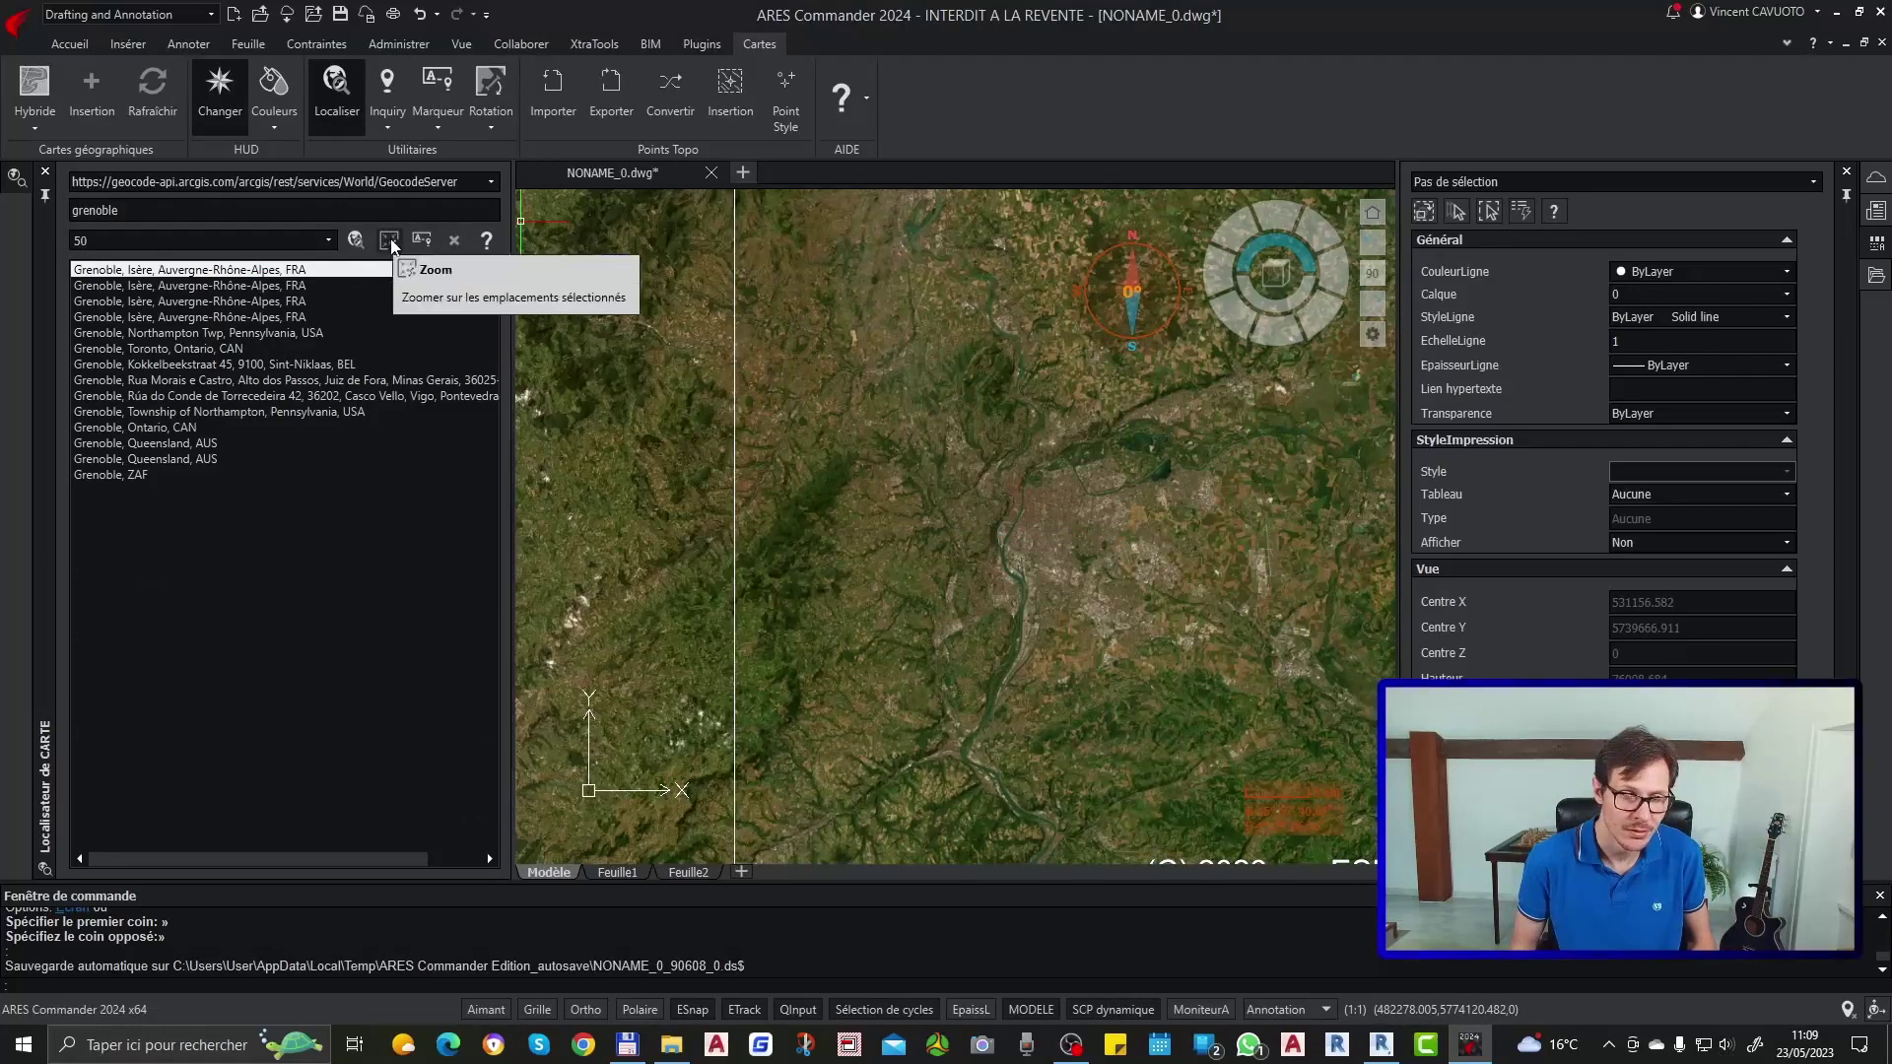
{"action": "left_click", "coordinate": [391, 242]}
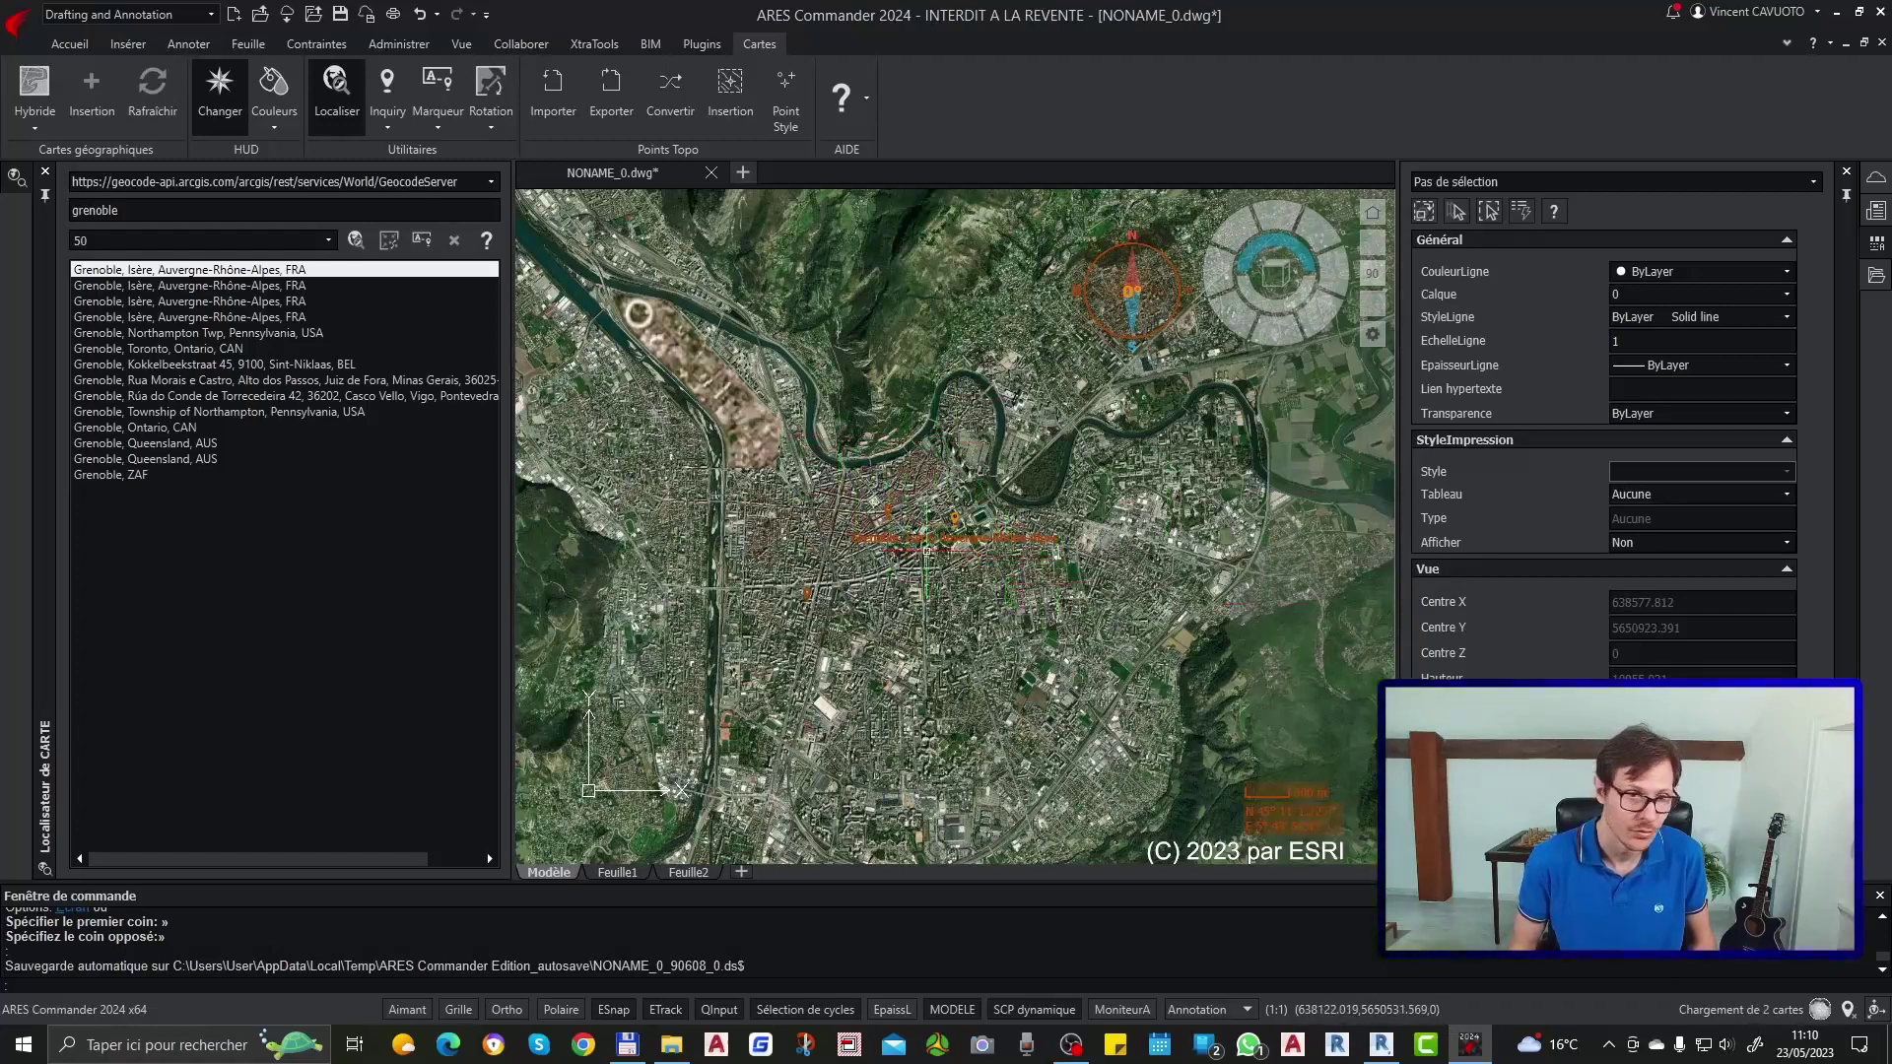
{"action": "scroll", "coordinate": [1010, 504], "scroll_direction": "down", "scroll_amount": 4}
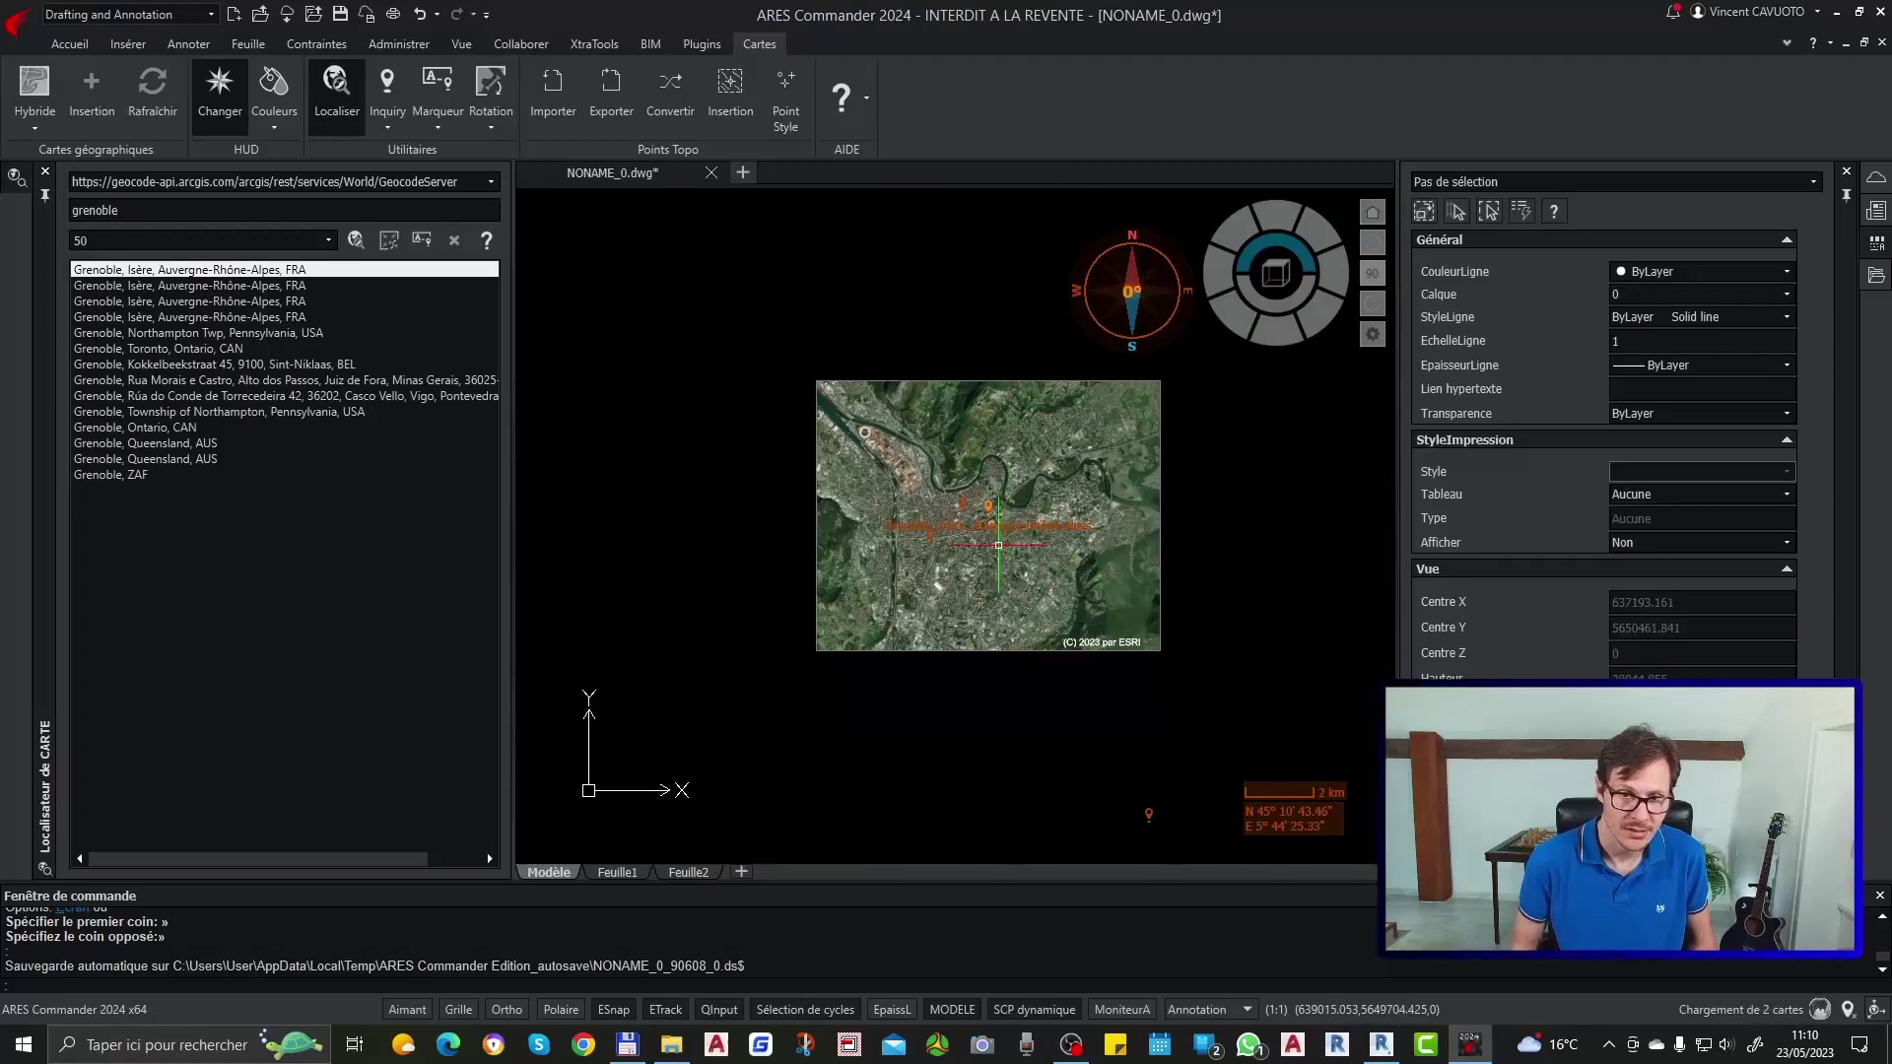
Step: Replace the search with 'france' and select the France, FRA result
{"action": "double_click", "coordinate": [140, 213]}
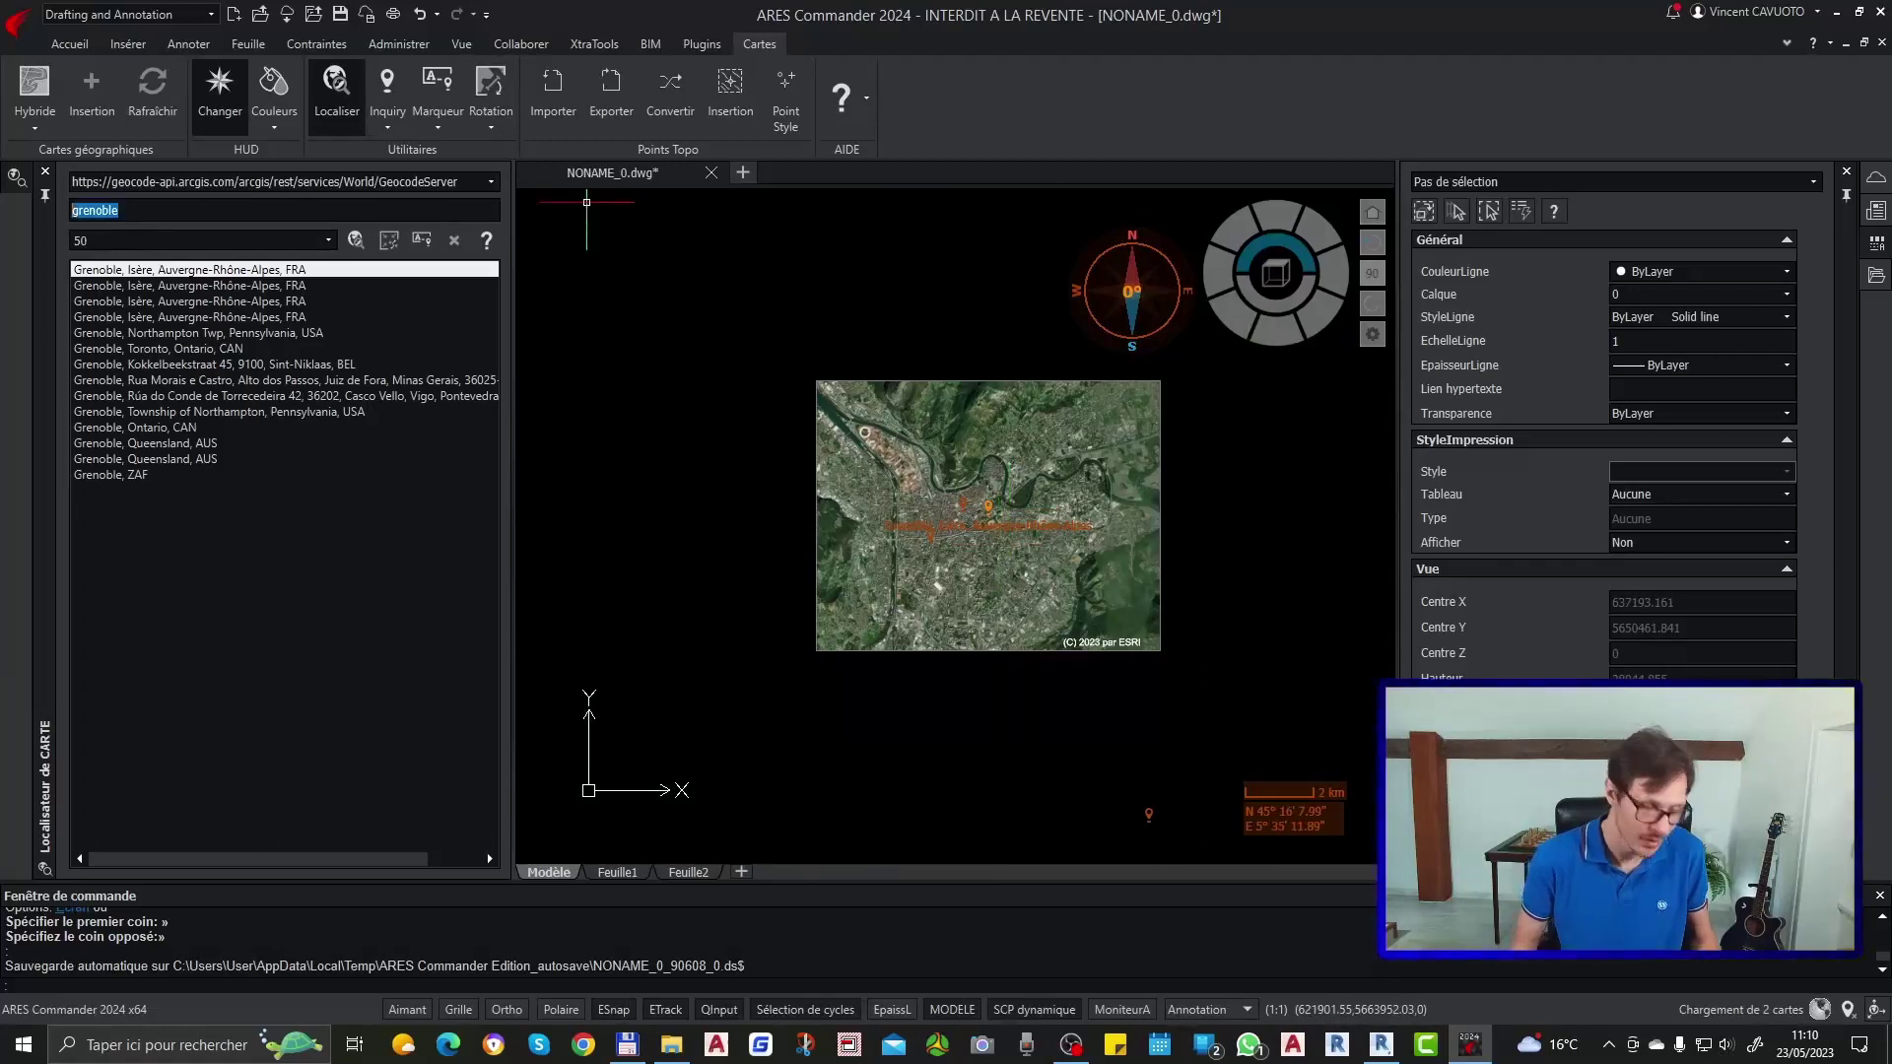
{"action": "type", "text": "france"}
{"action": "key", "text": "Return"}
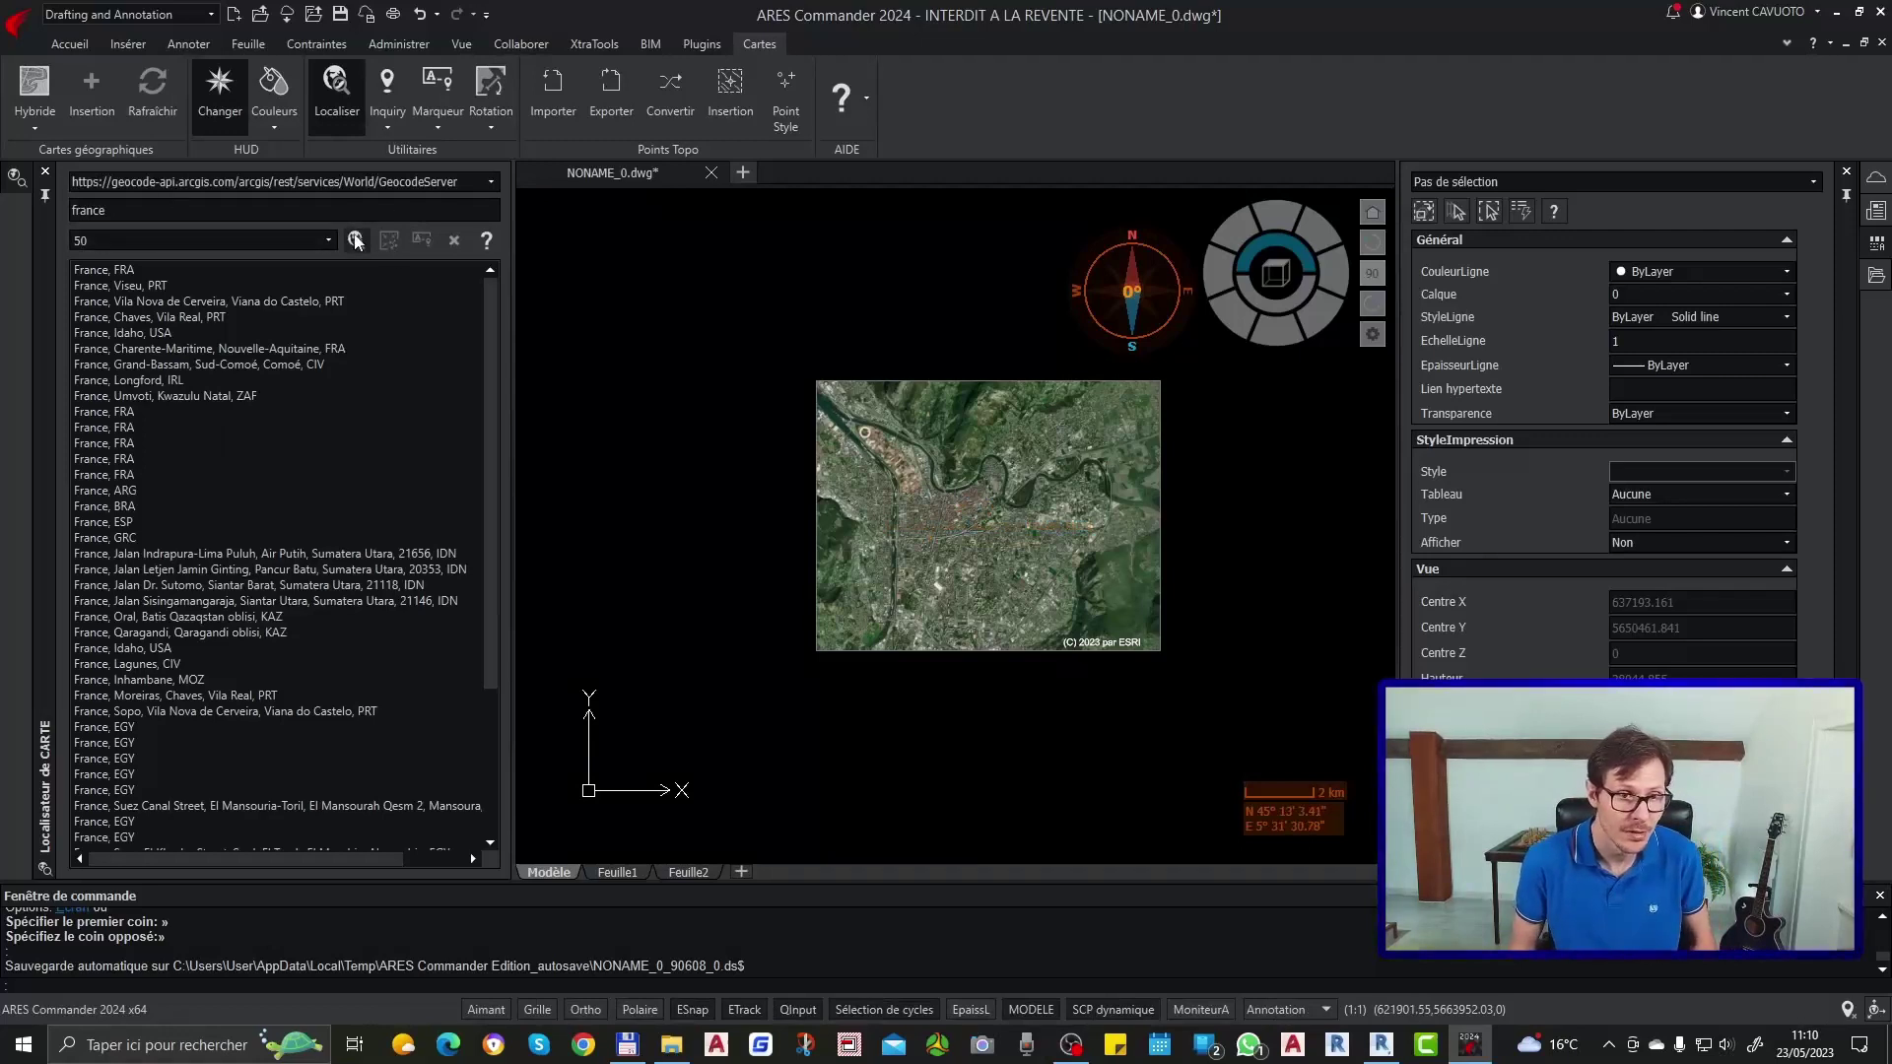
{"action": "left_click", "coordinate": [123, 272]}
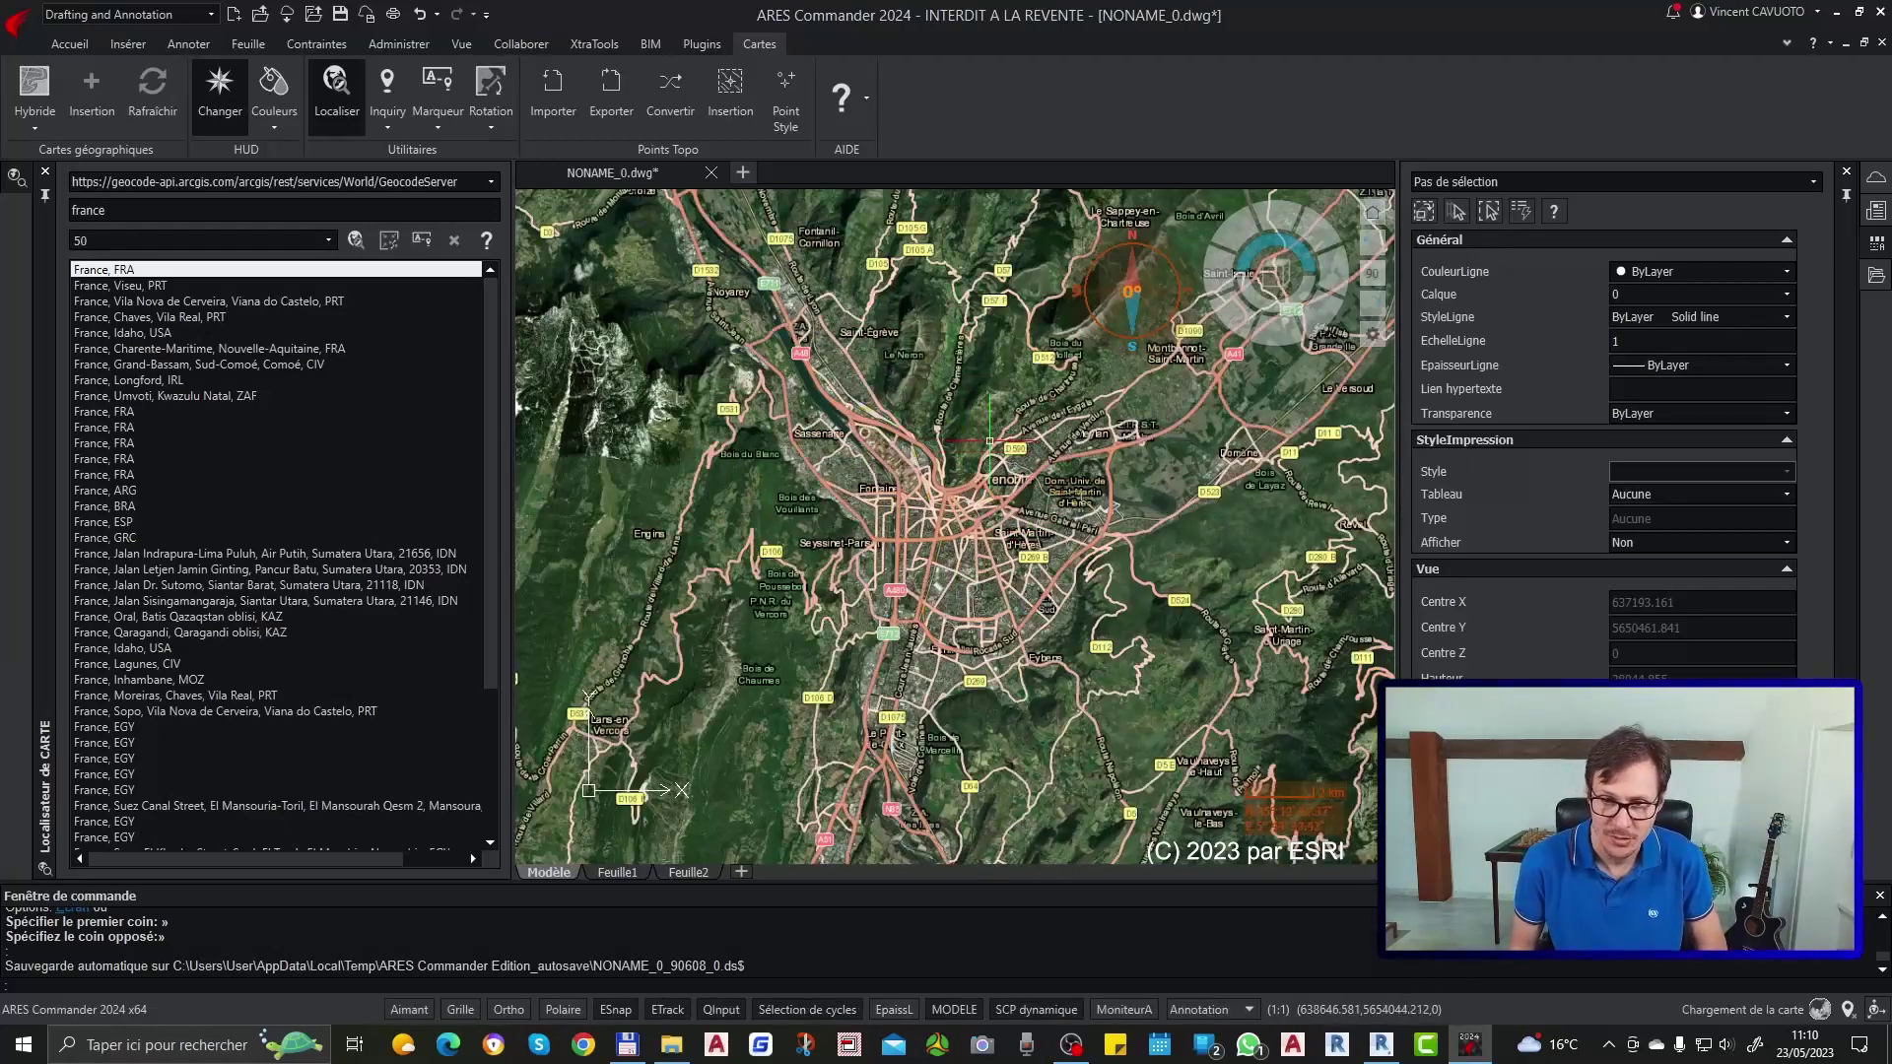
Step: Change the basemap mode from Hybride to Aérienne imagery
{"action": "left_click", "coordinate": [22, 130]}
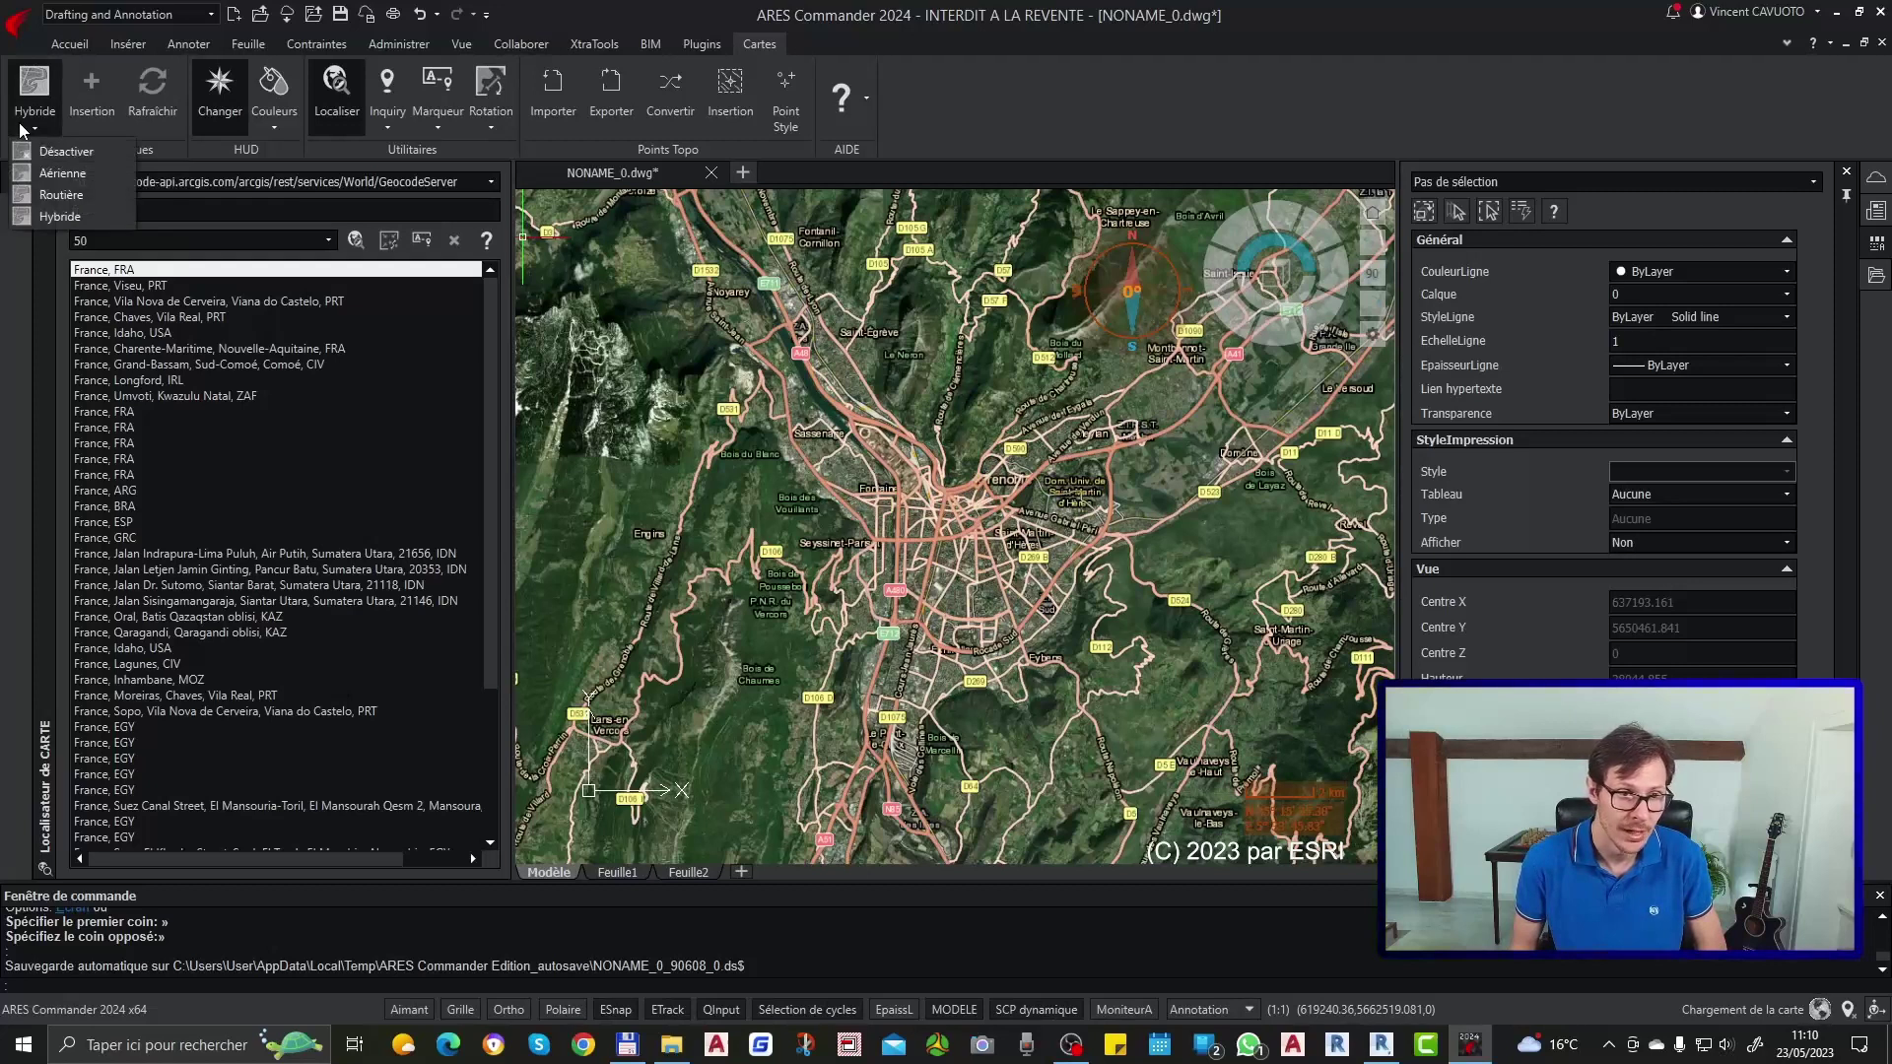
{"action": "left_click", "coordinate": [21, 130]}
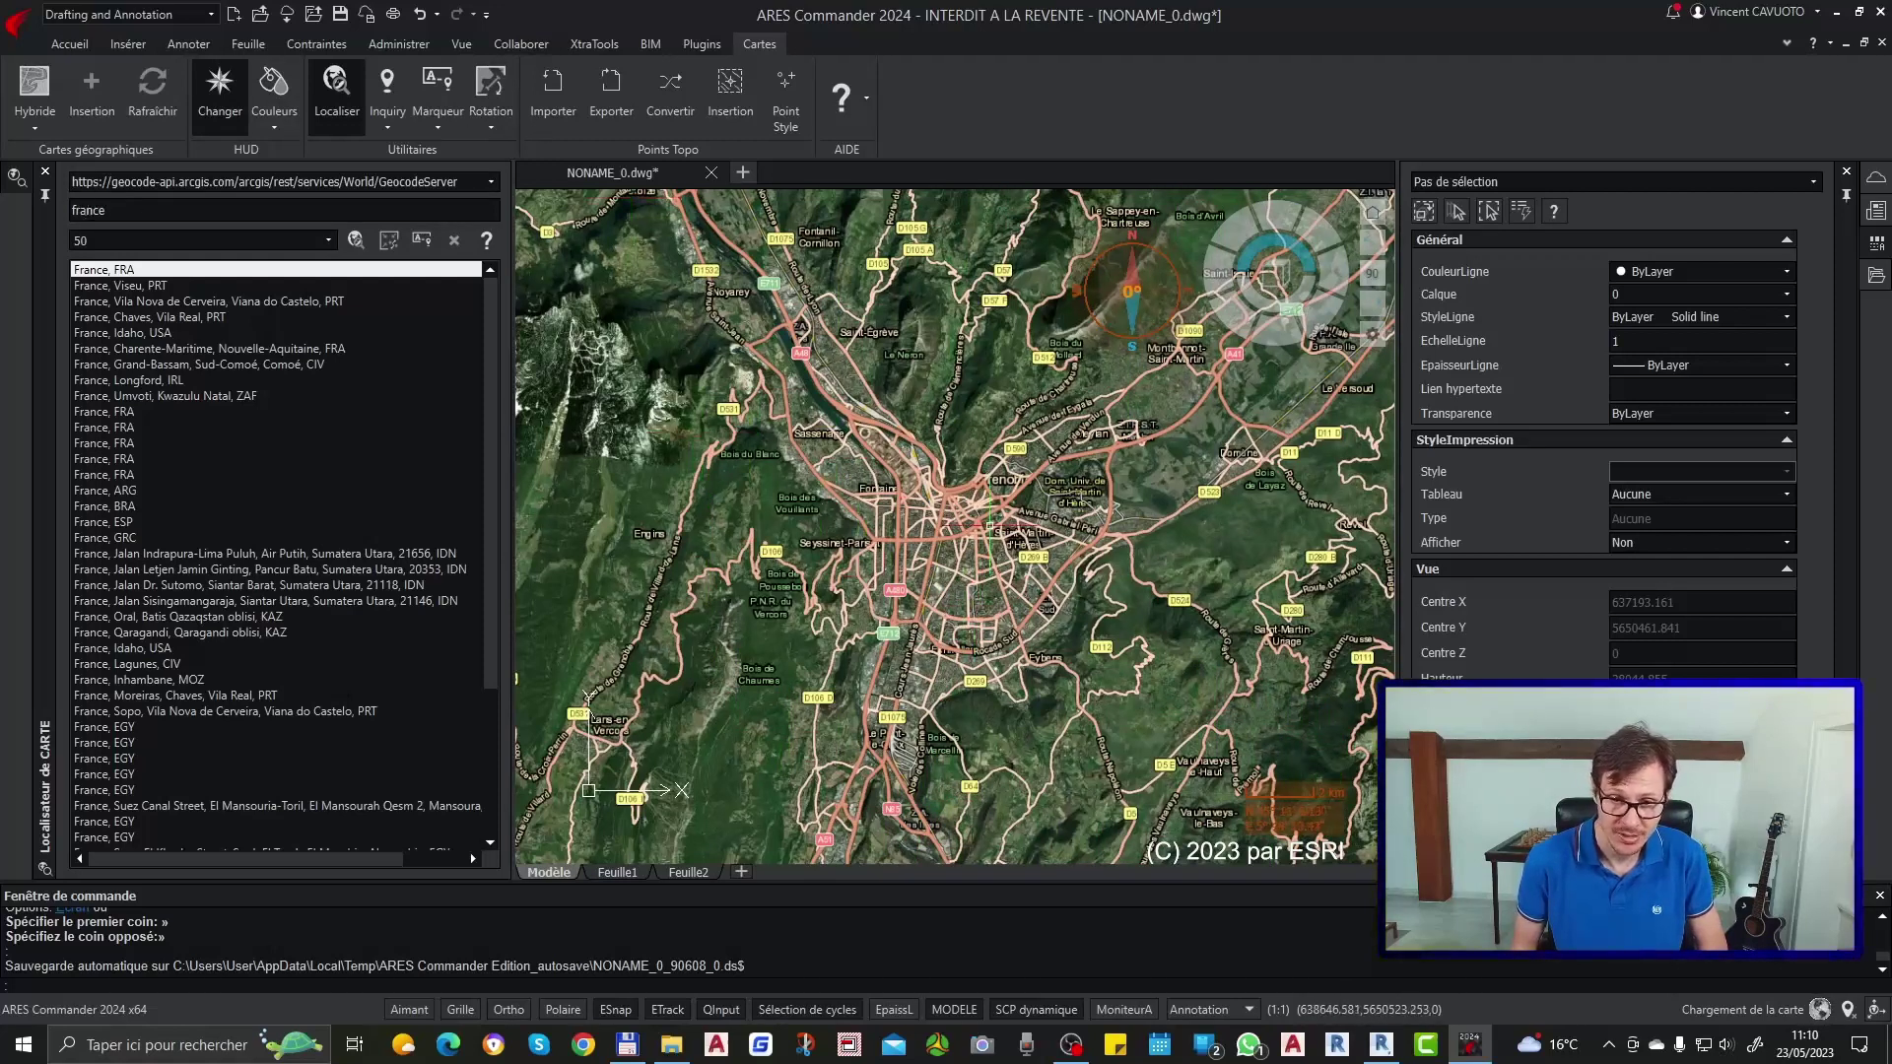
{"action": "scroll", "coordinate": [973, 495], "scroll_direction": "up", "scroll_amount": 3}
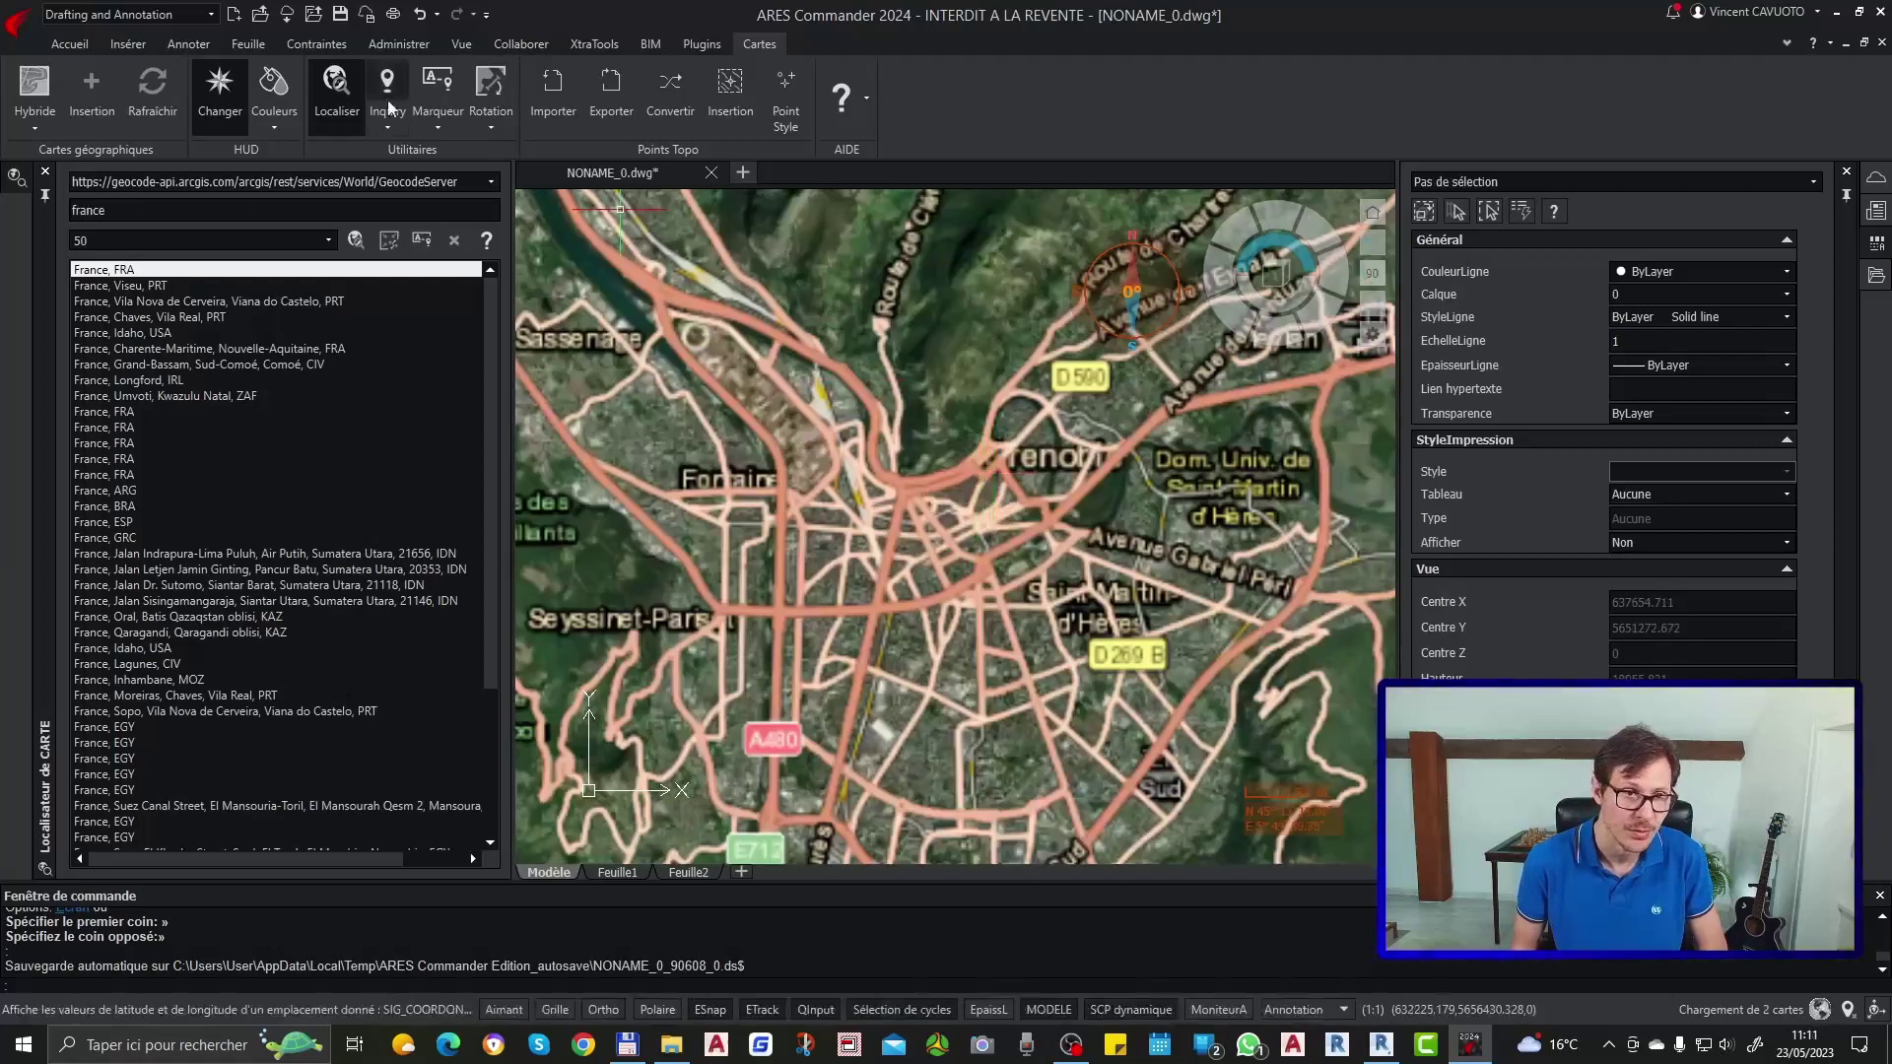
{"action": "left_click", "coordinate": [24, 132]}
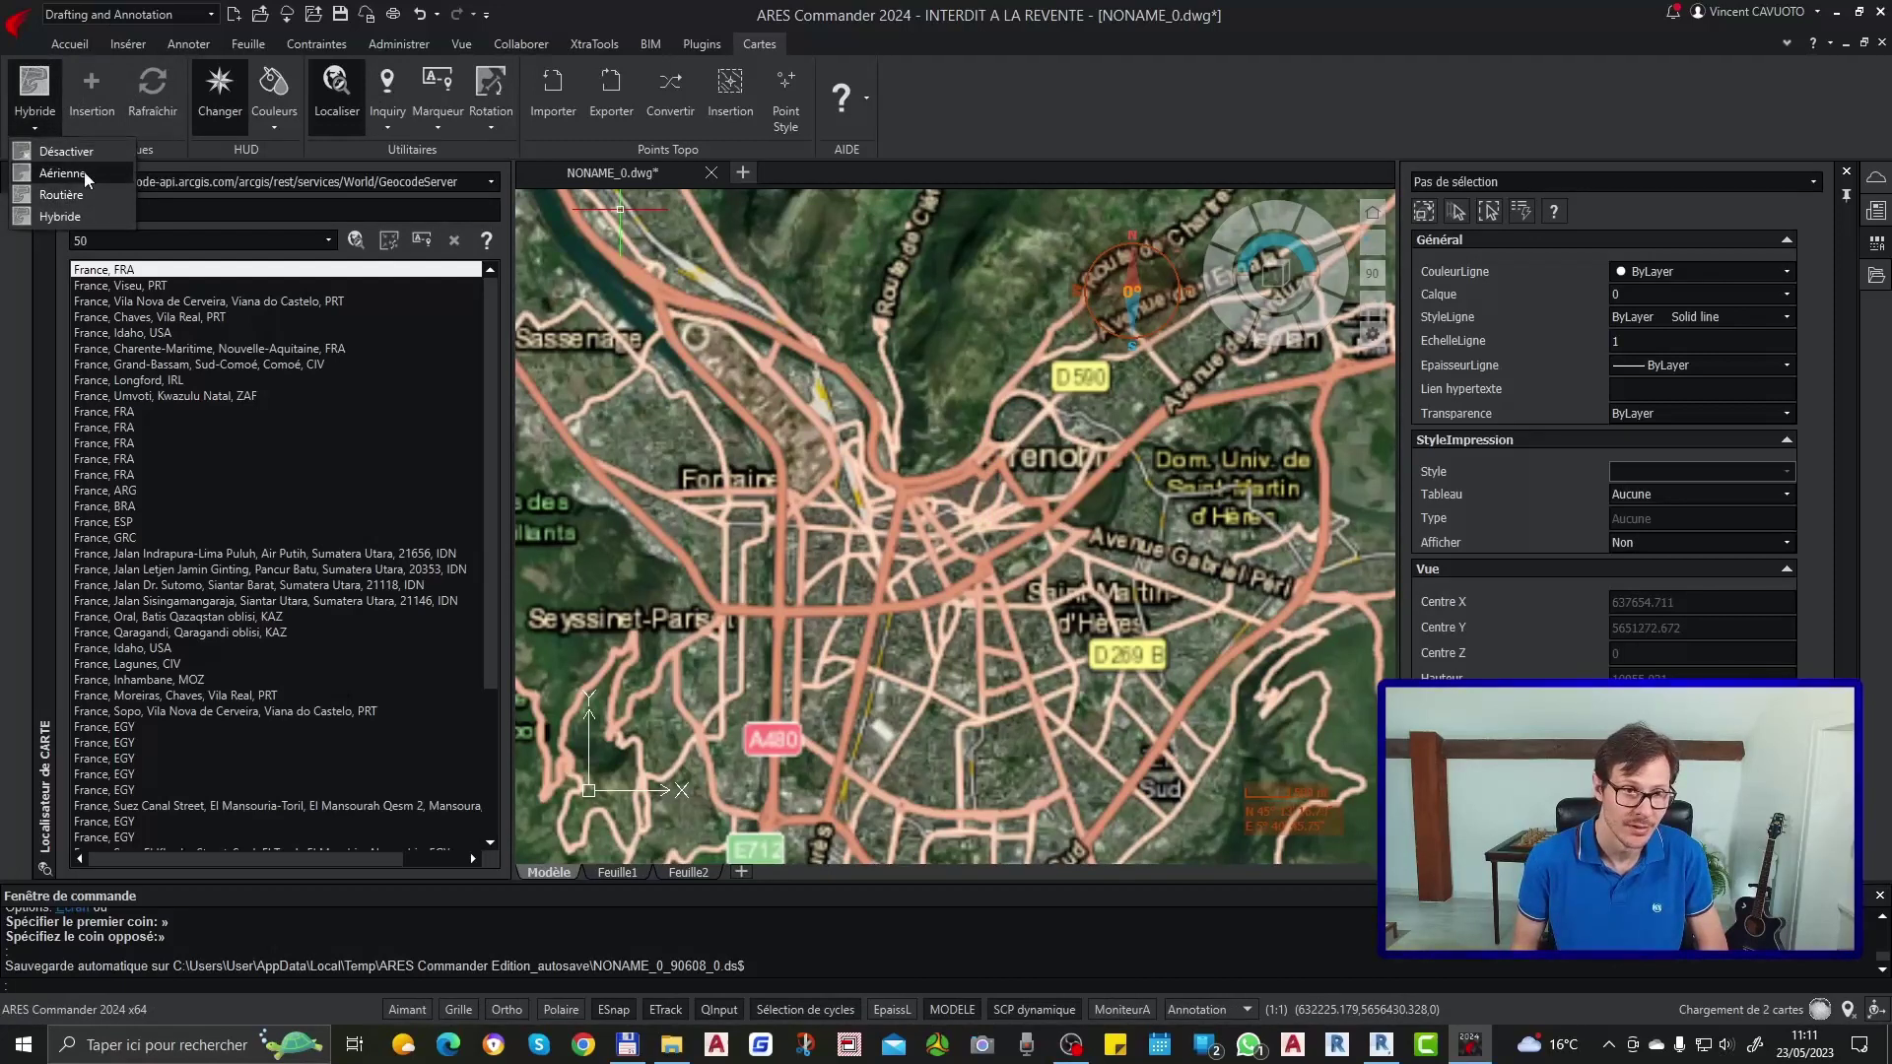
{"action": "left_click", "coordinate": [44, 172]}
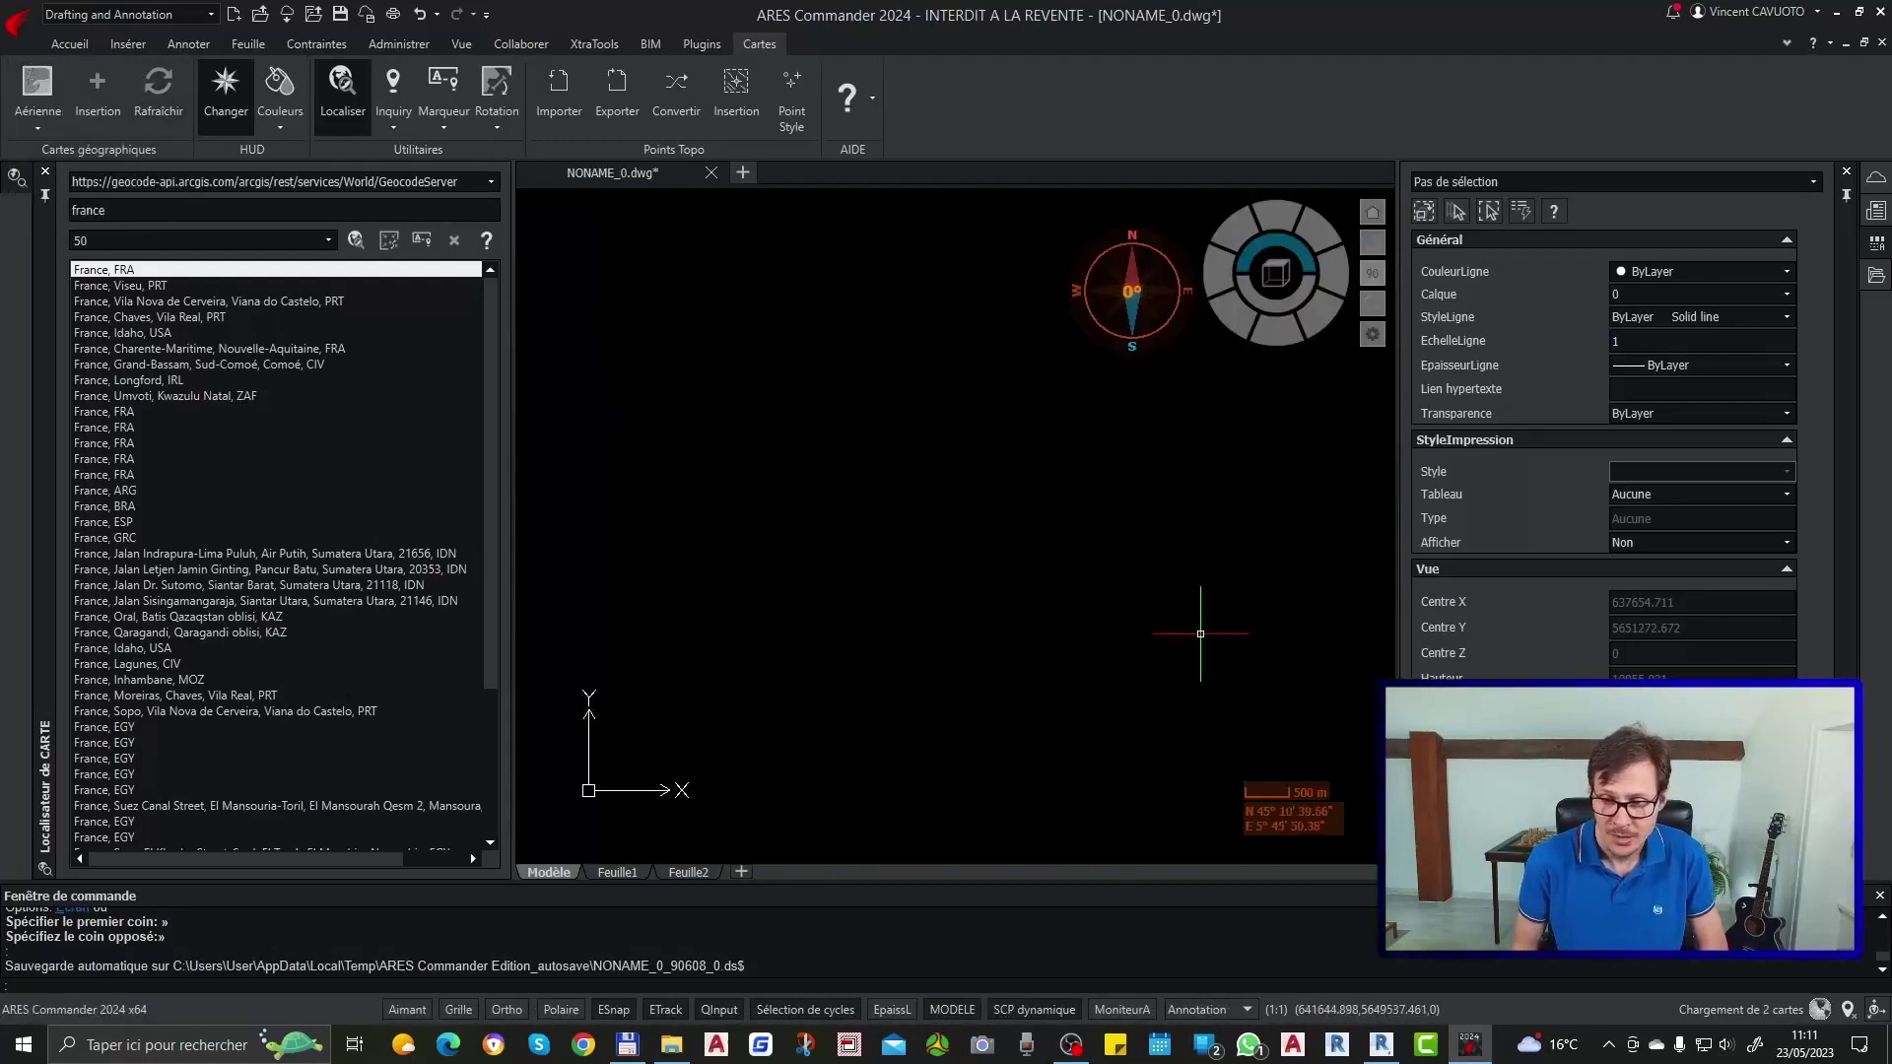
Step: Zoom in on the aerial map until the city and its river loop fill the view
{"action": "scroll", "coordinate": [1033, 551], "scroll_direction": "up", "scroll_amount": 3}
{"action": "scroll", "coordinate": [1034, 551], "scroll_direction": "up", "scroll_amount": 2}
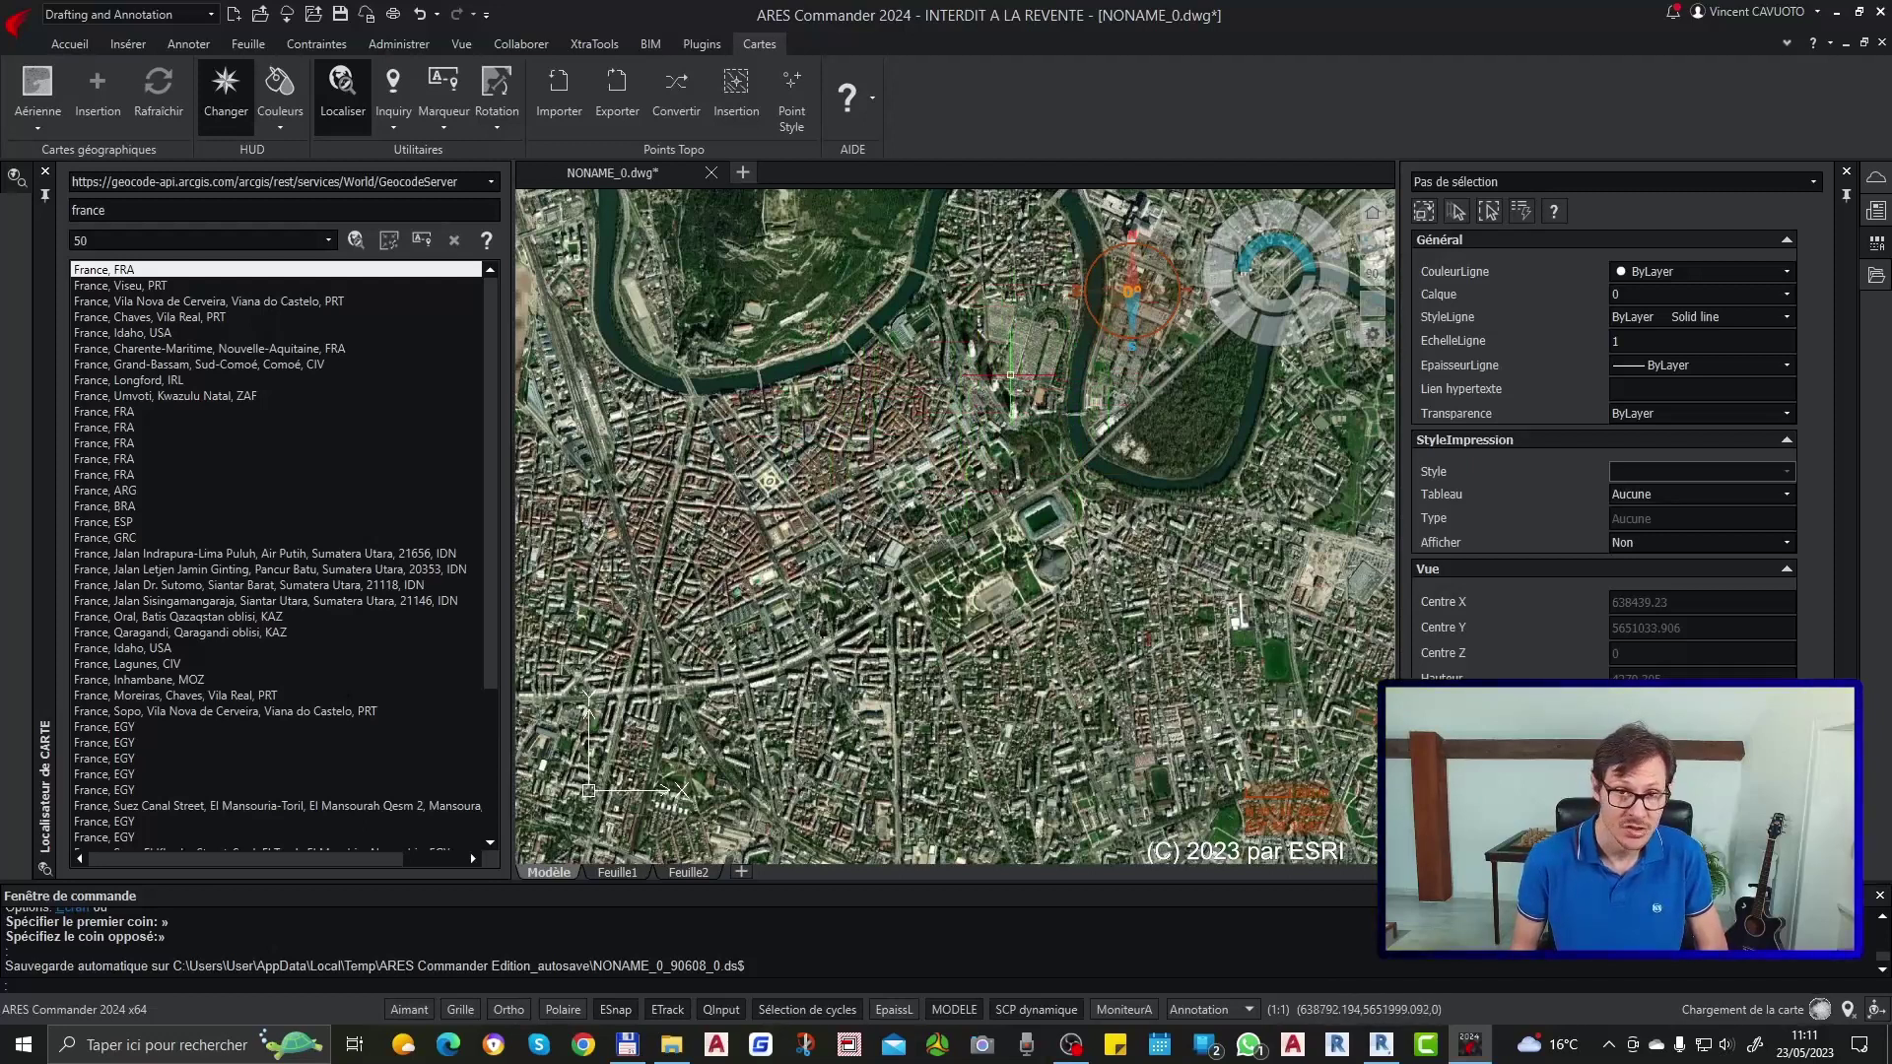
Step: Hide and re-show the map HUD, then zoom in toward the city blocks
{"action": "left_click", "coordinate": [221, 98]}
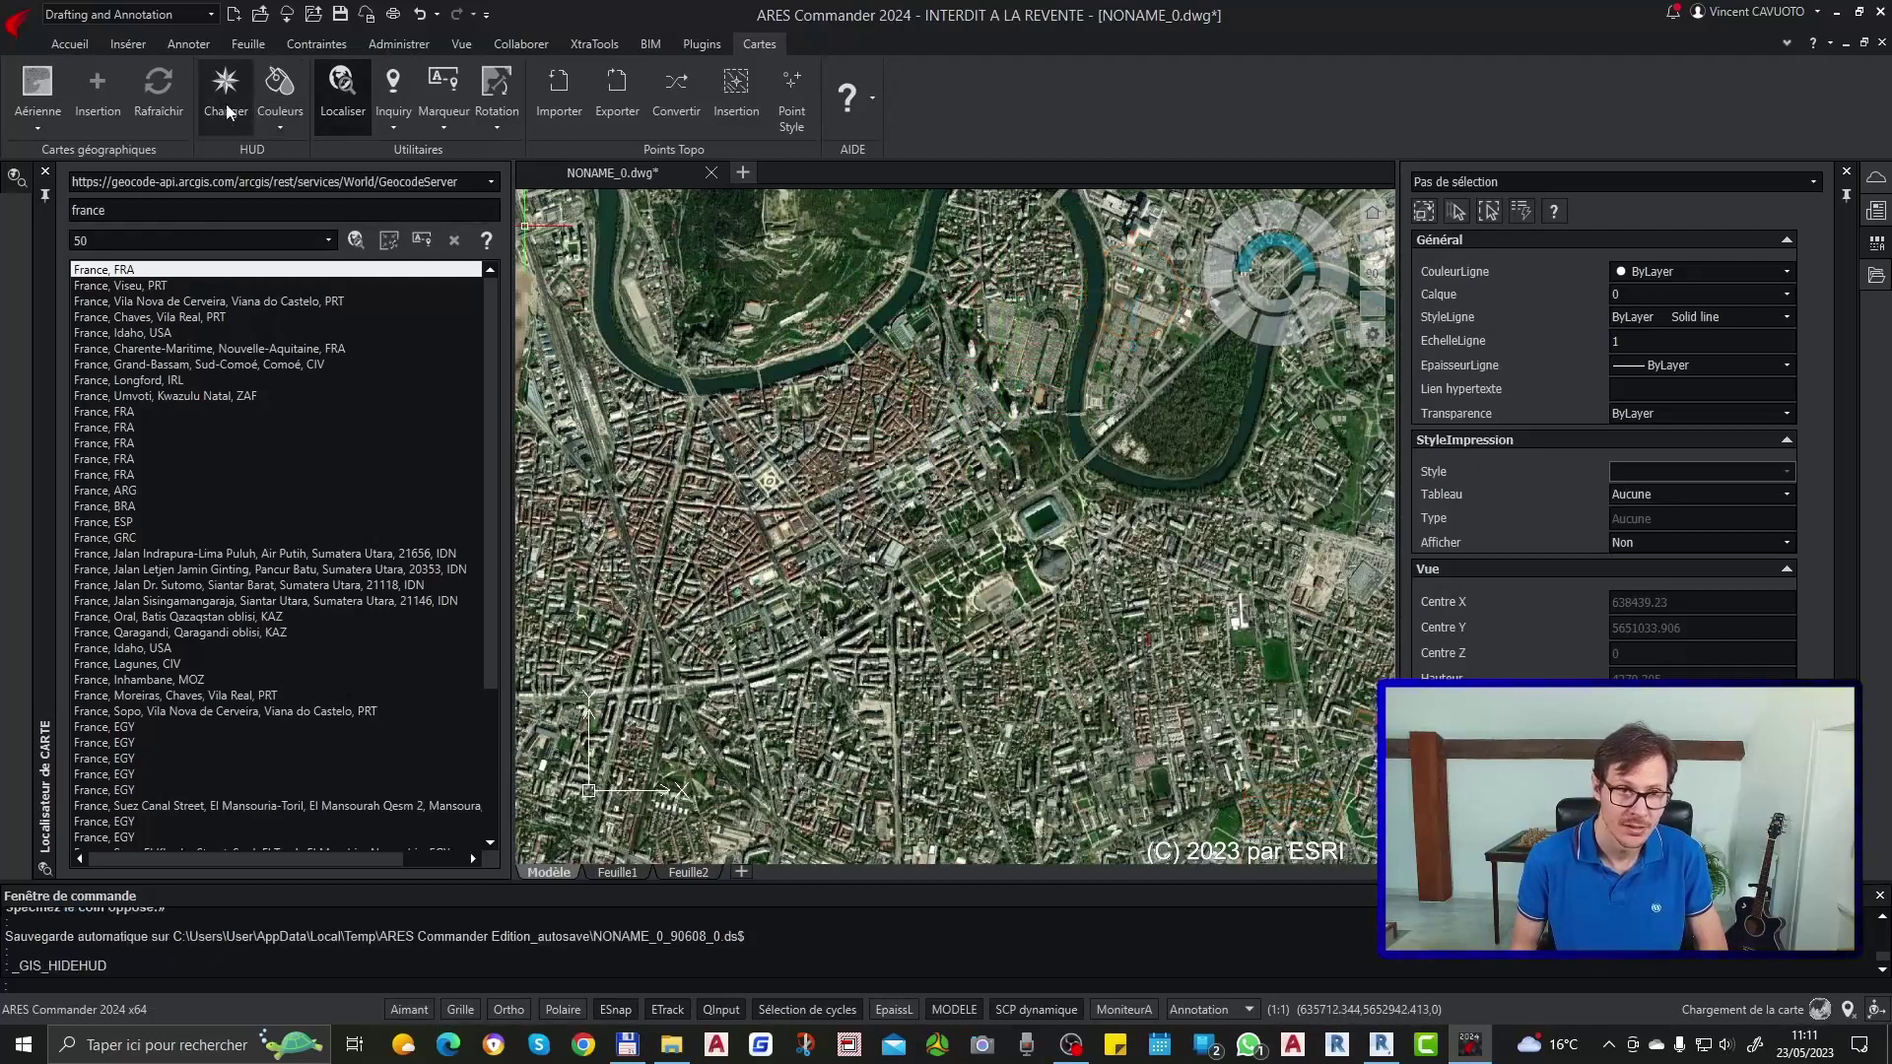
{"action": "left_click", "coordinate": [226, 103]}
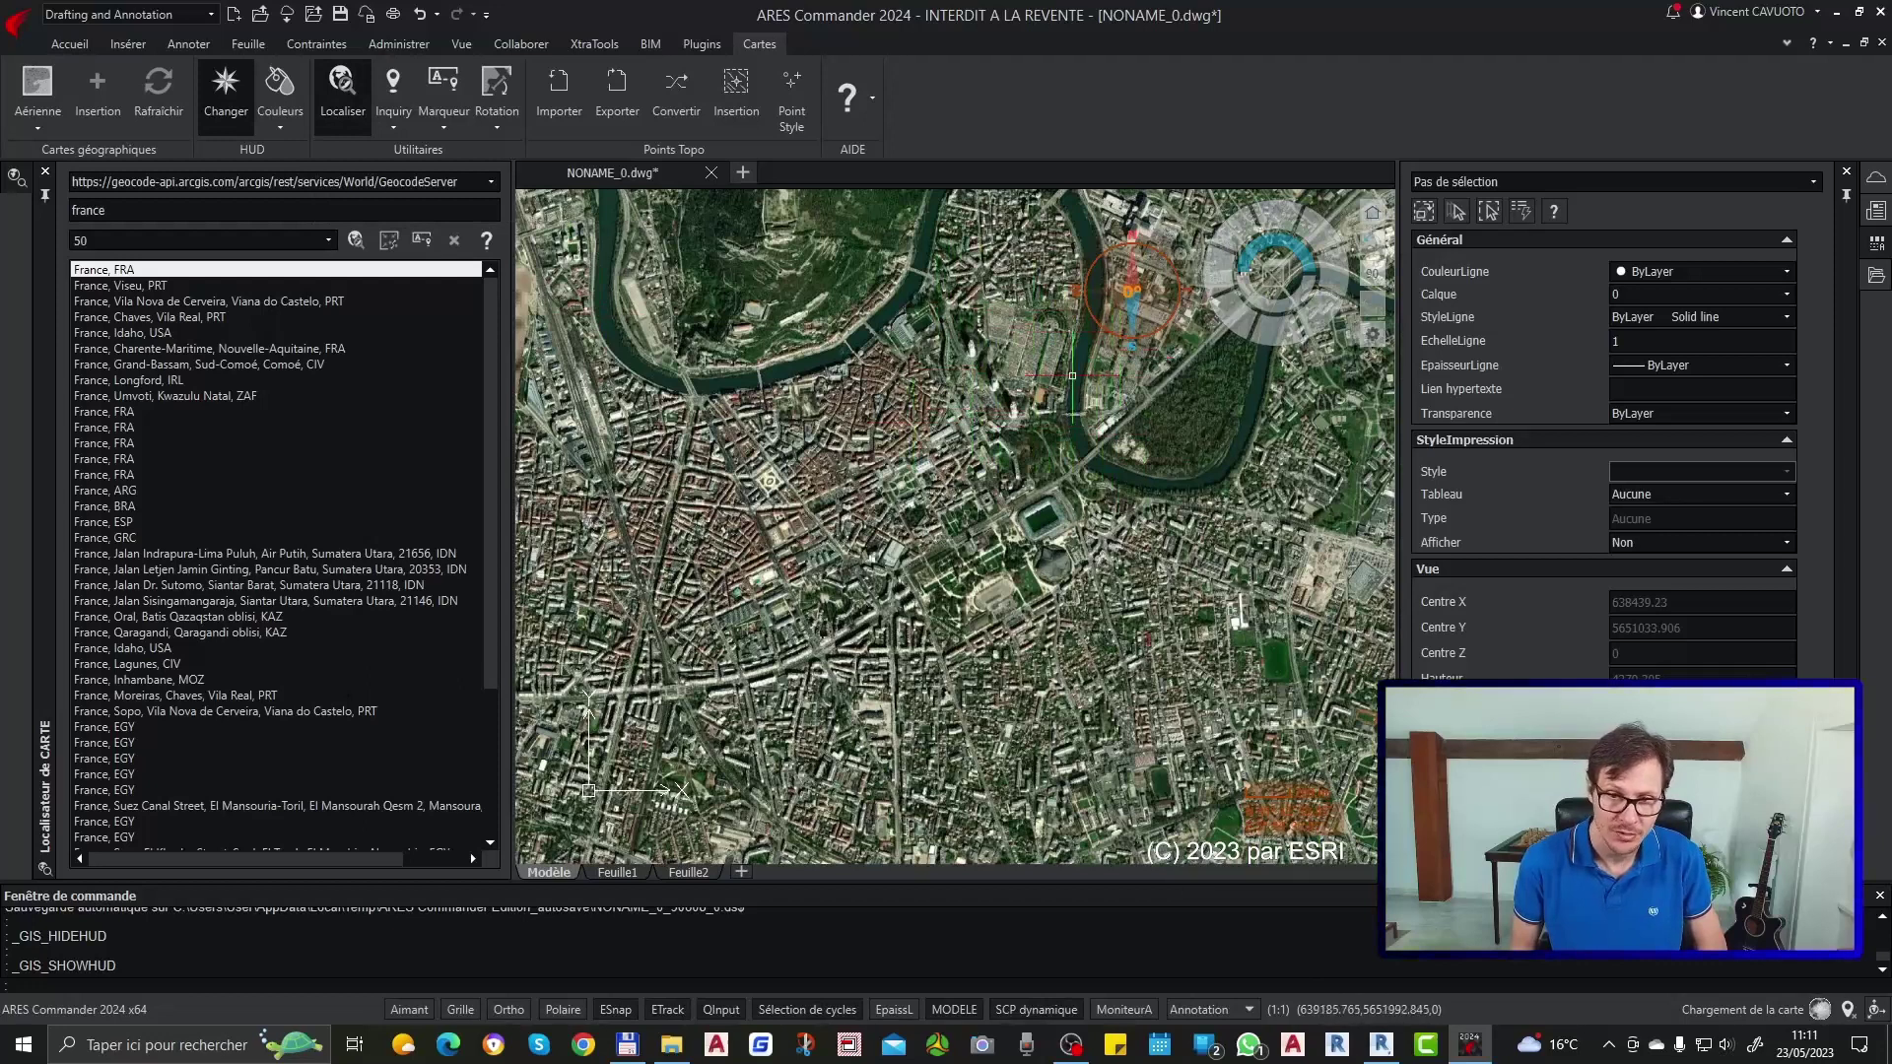
{"action": "scroll", "coordinate": [949, 466], "scroll_direction": "up", "scroll_amount": 3}
{"action": "scroll", "coordinate": [949, 466], "scroll_direction": "up", "scroll_amount": 5}
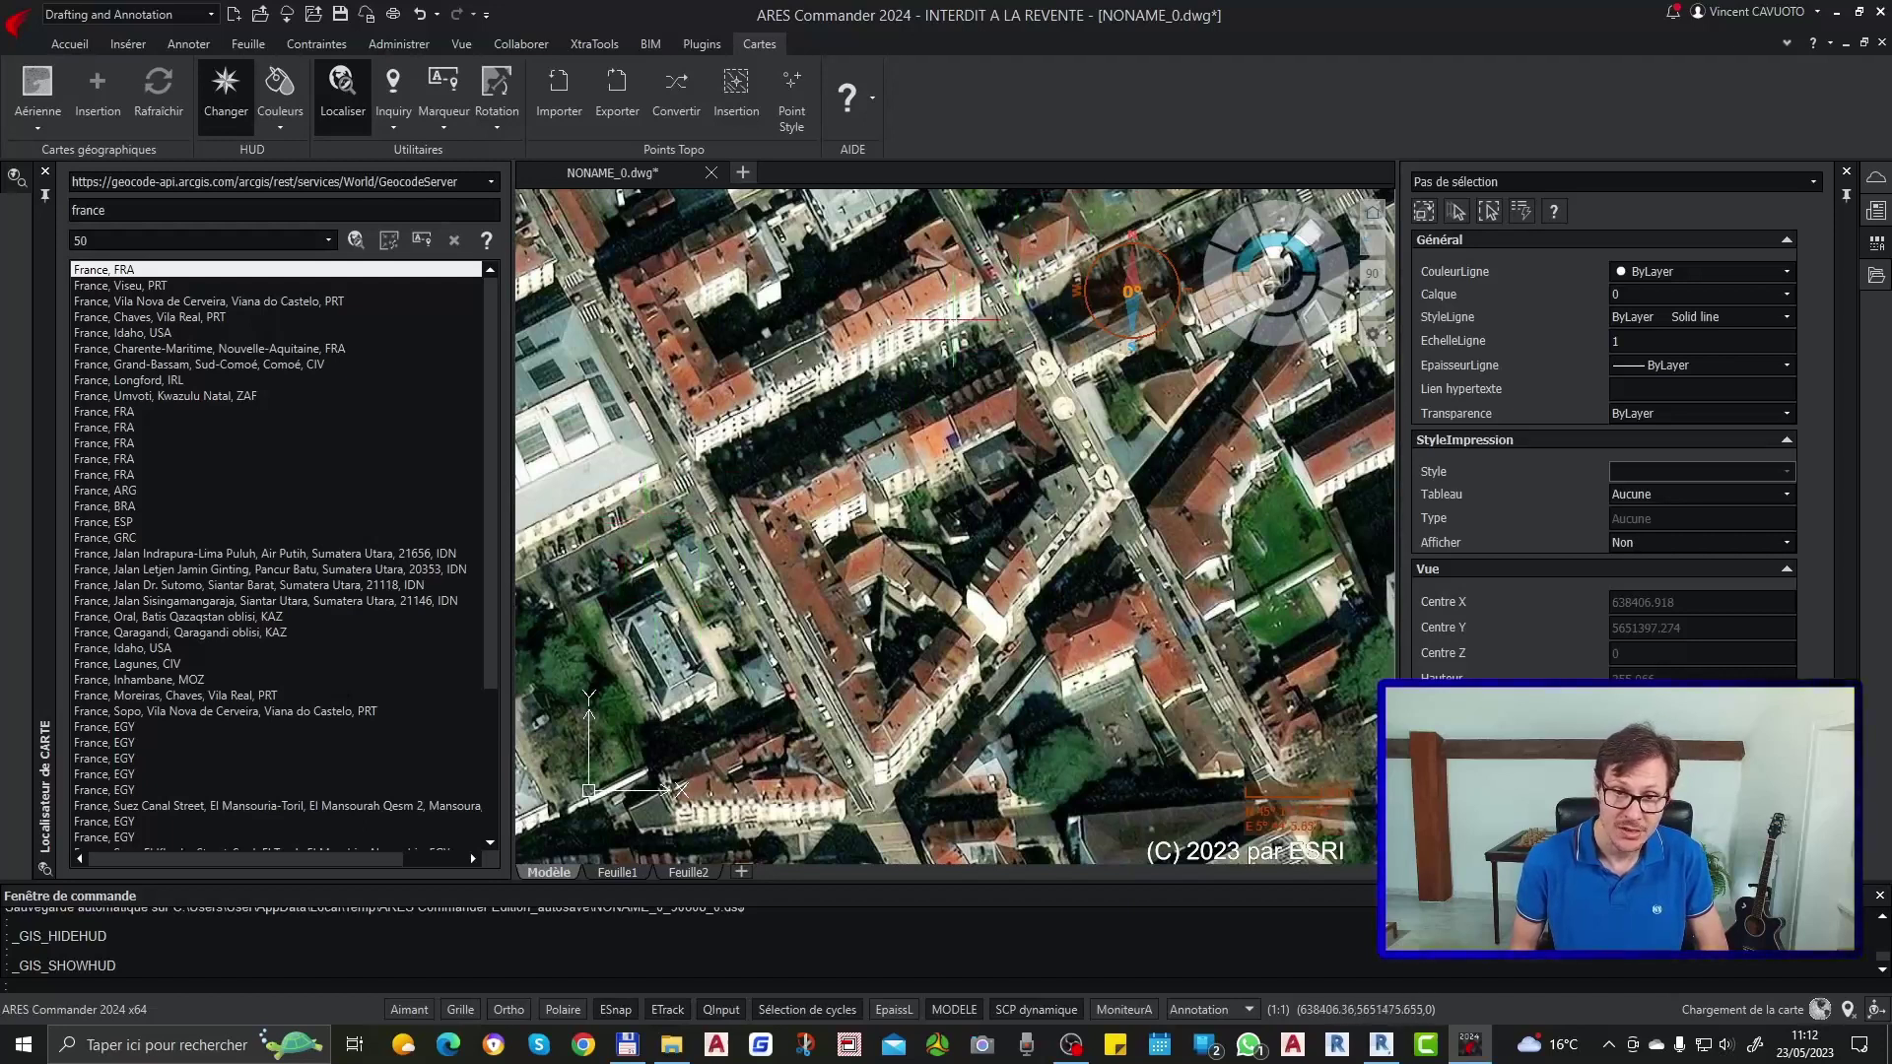
{"action": "scroll", "coordinate": [564, 553], "scroll_direction": "up", "scroll_amount": 5}
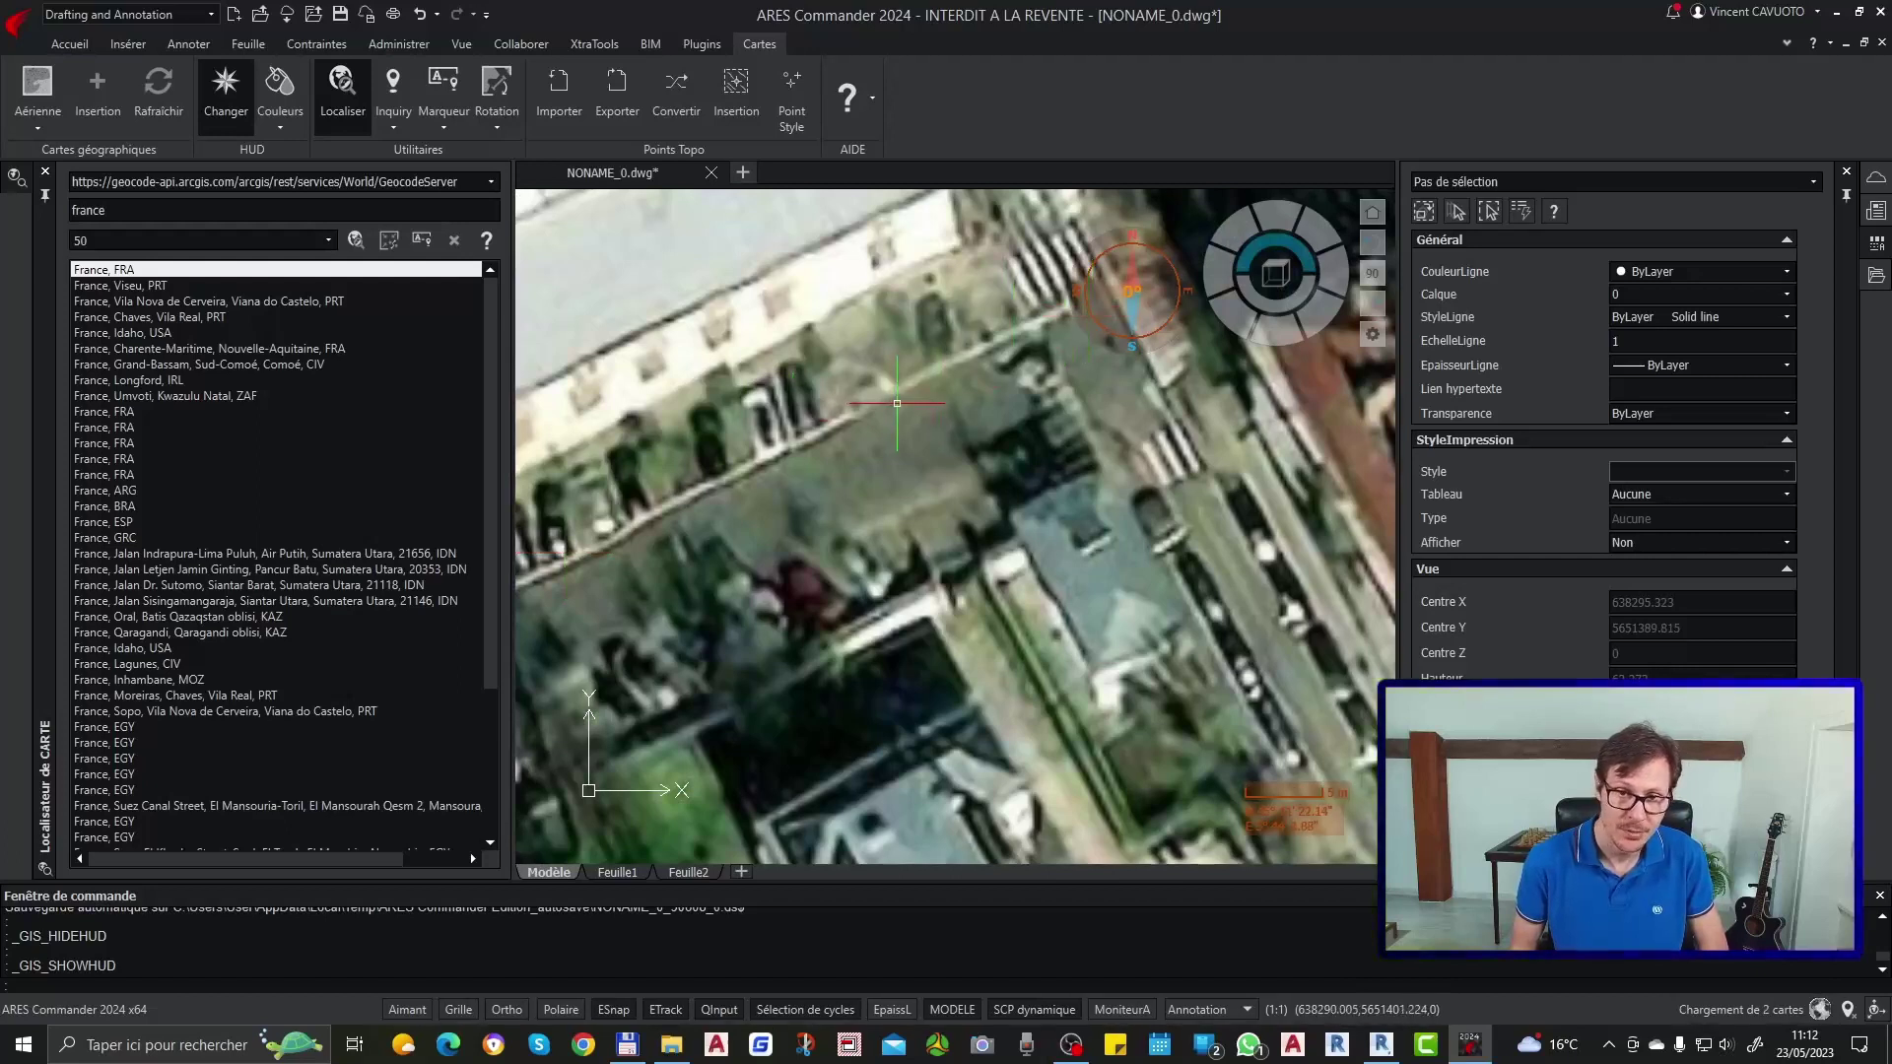
Step: Pan and adjust zoom to frame the blocks around the glass-roofed building
{"action": "middle_click_drag", "start_coordinate": [899, 403], "coordinate": [959, 434]}
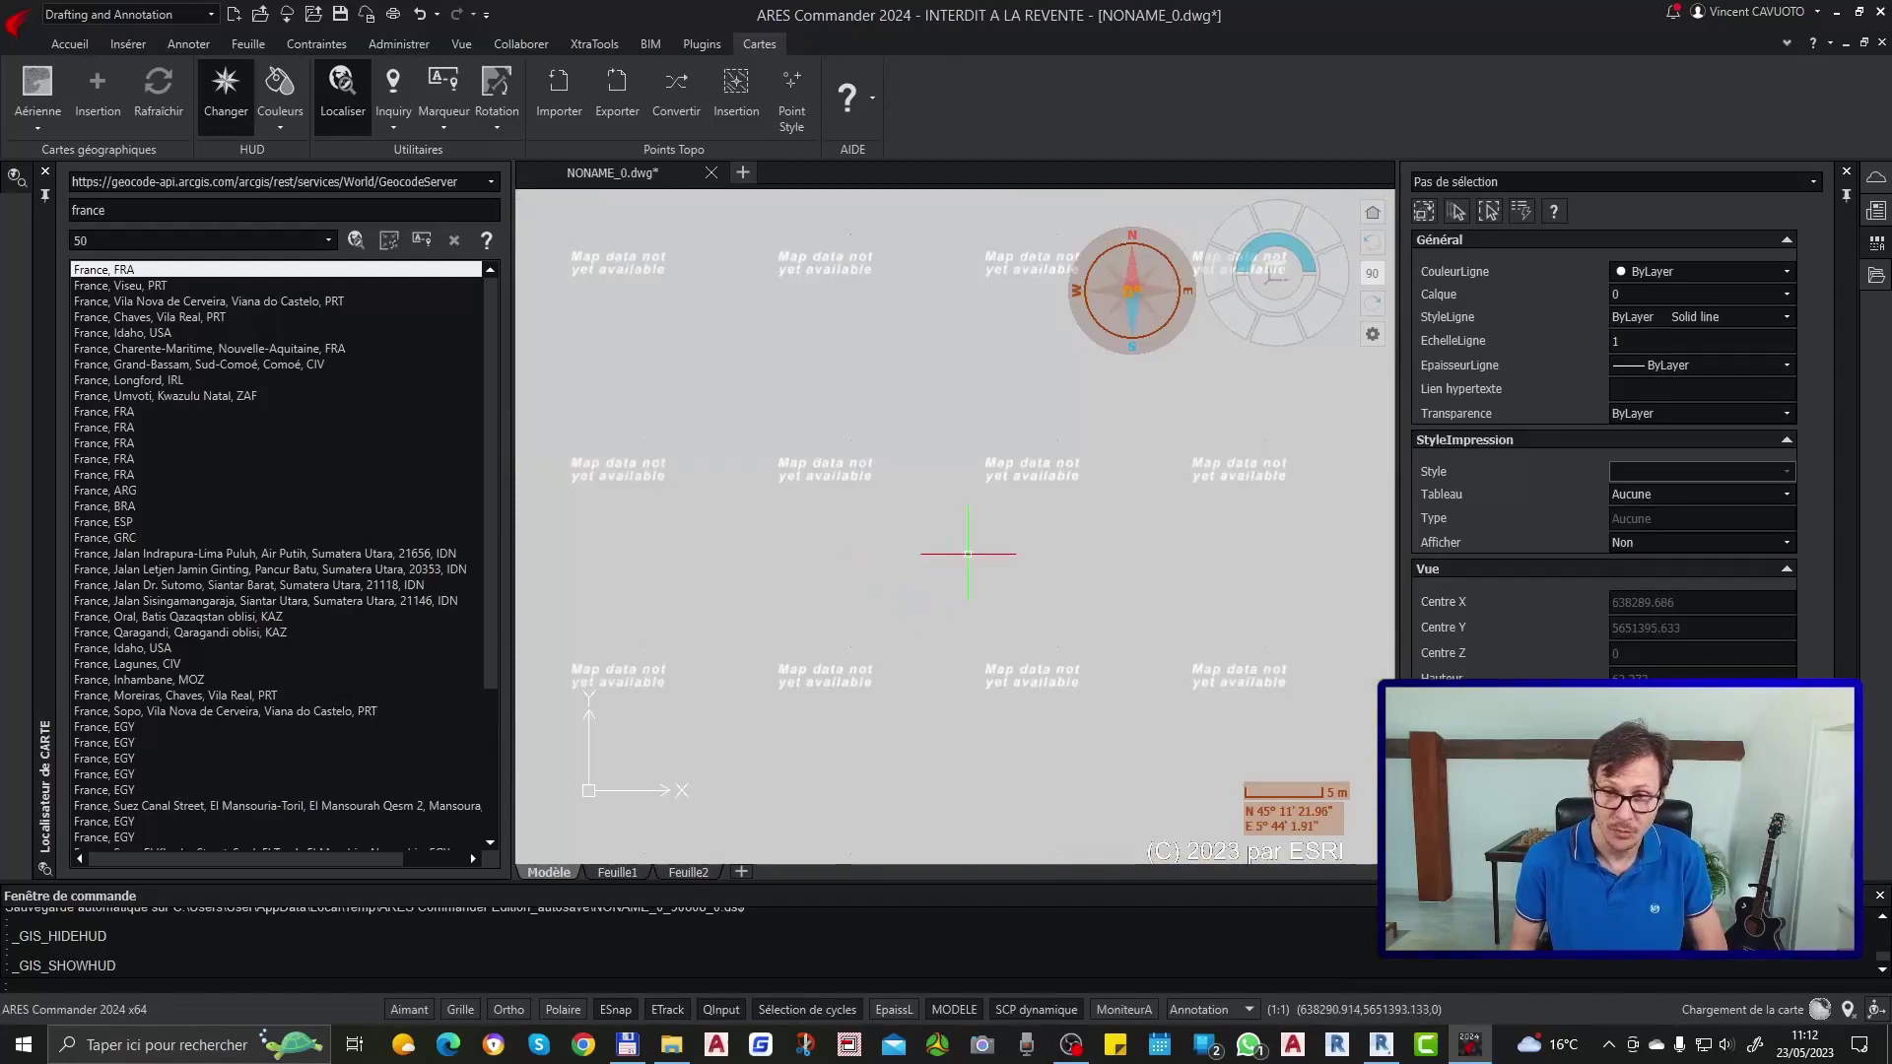
{"action": "scroll", "coordinate": [999, 519], "scroll_direction": "down", "scroll_amount": 3}
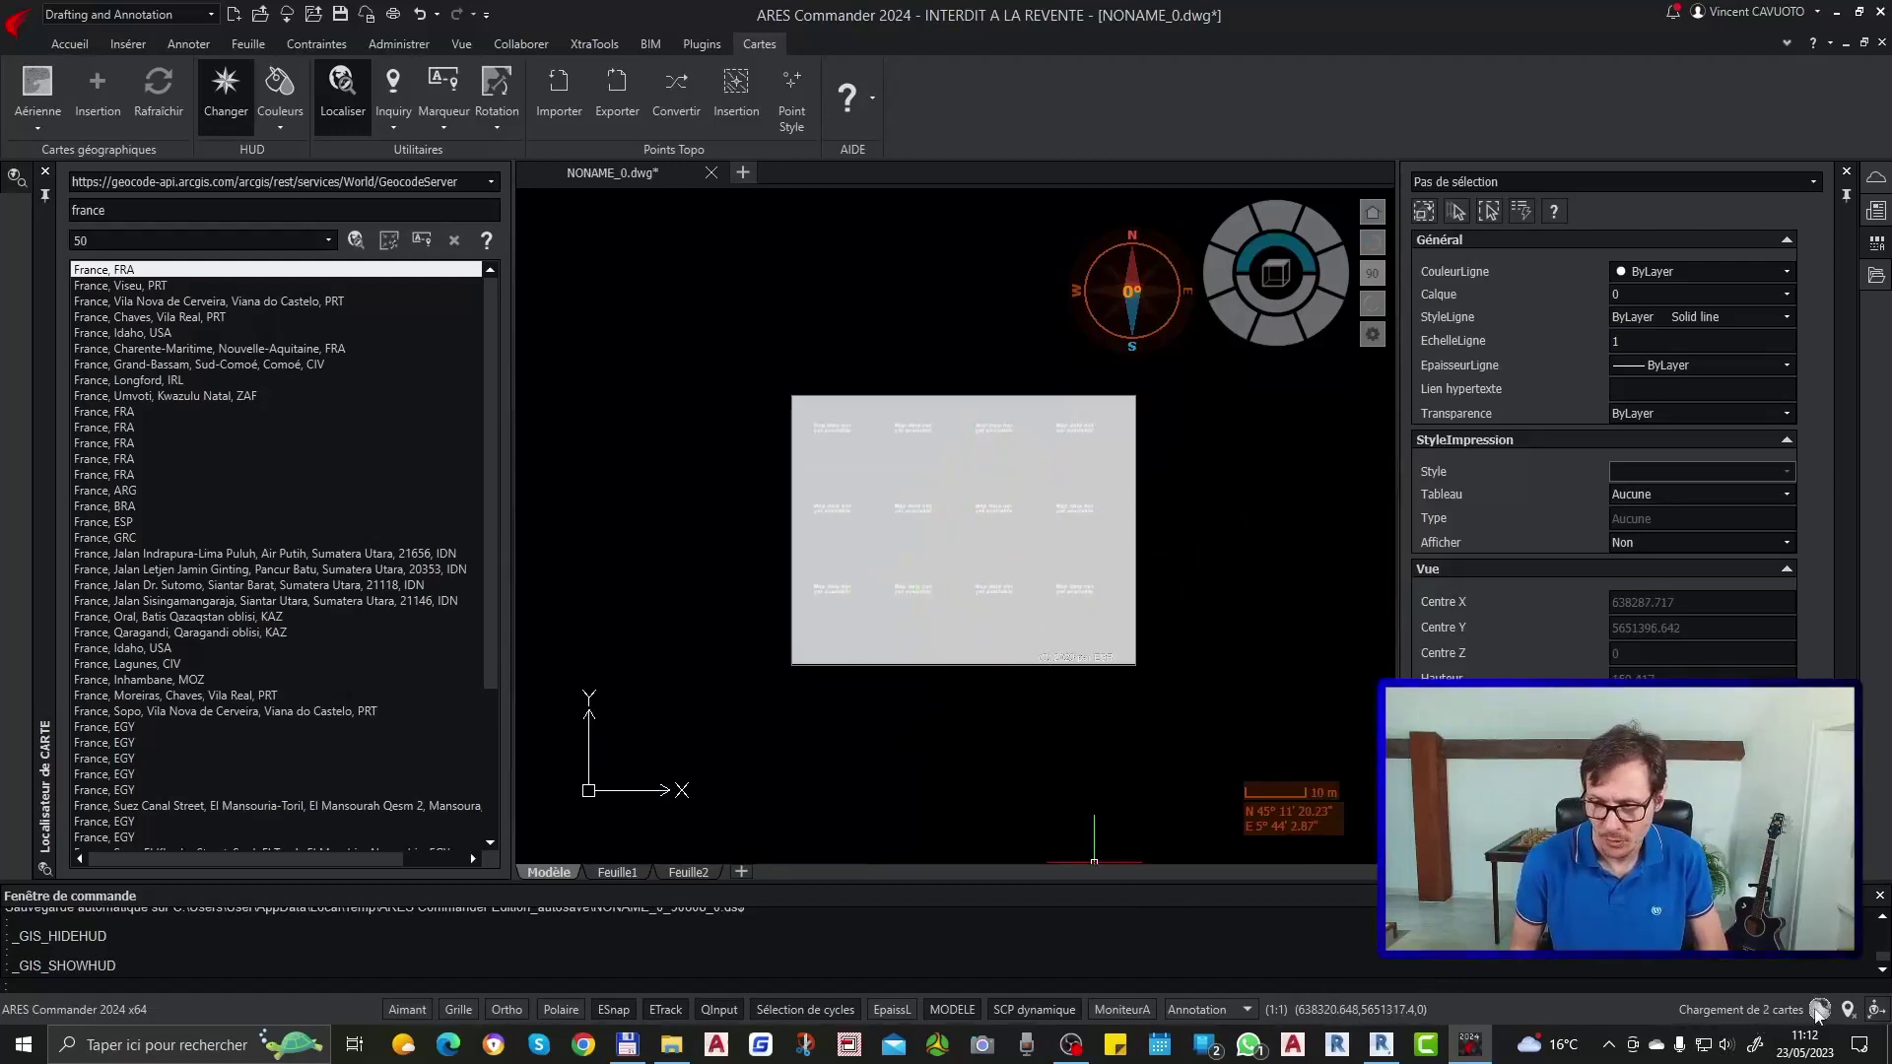
{"action": "scroll", "coordinate": [1028, 512], "scroll_direction": "down", "scroll_amount": 2}
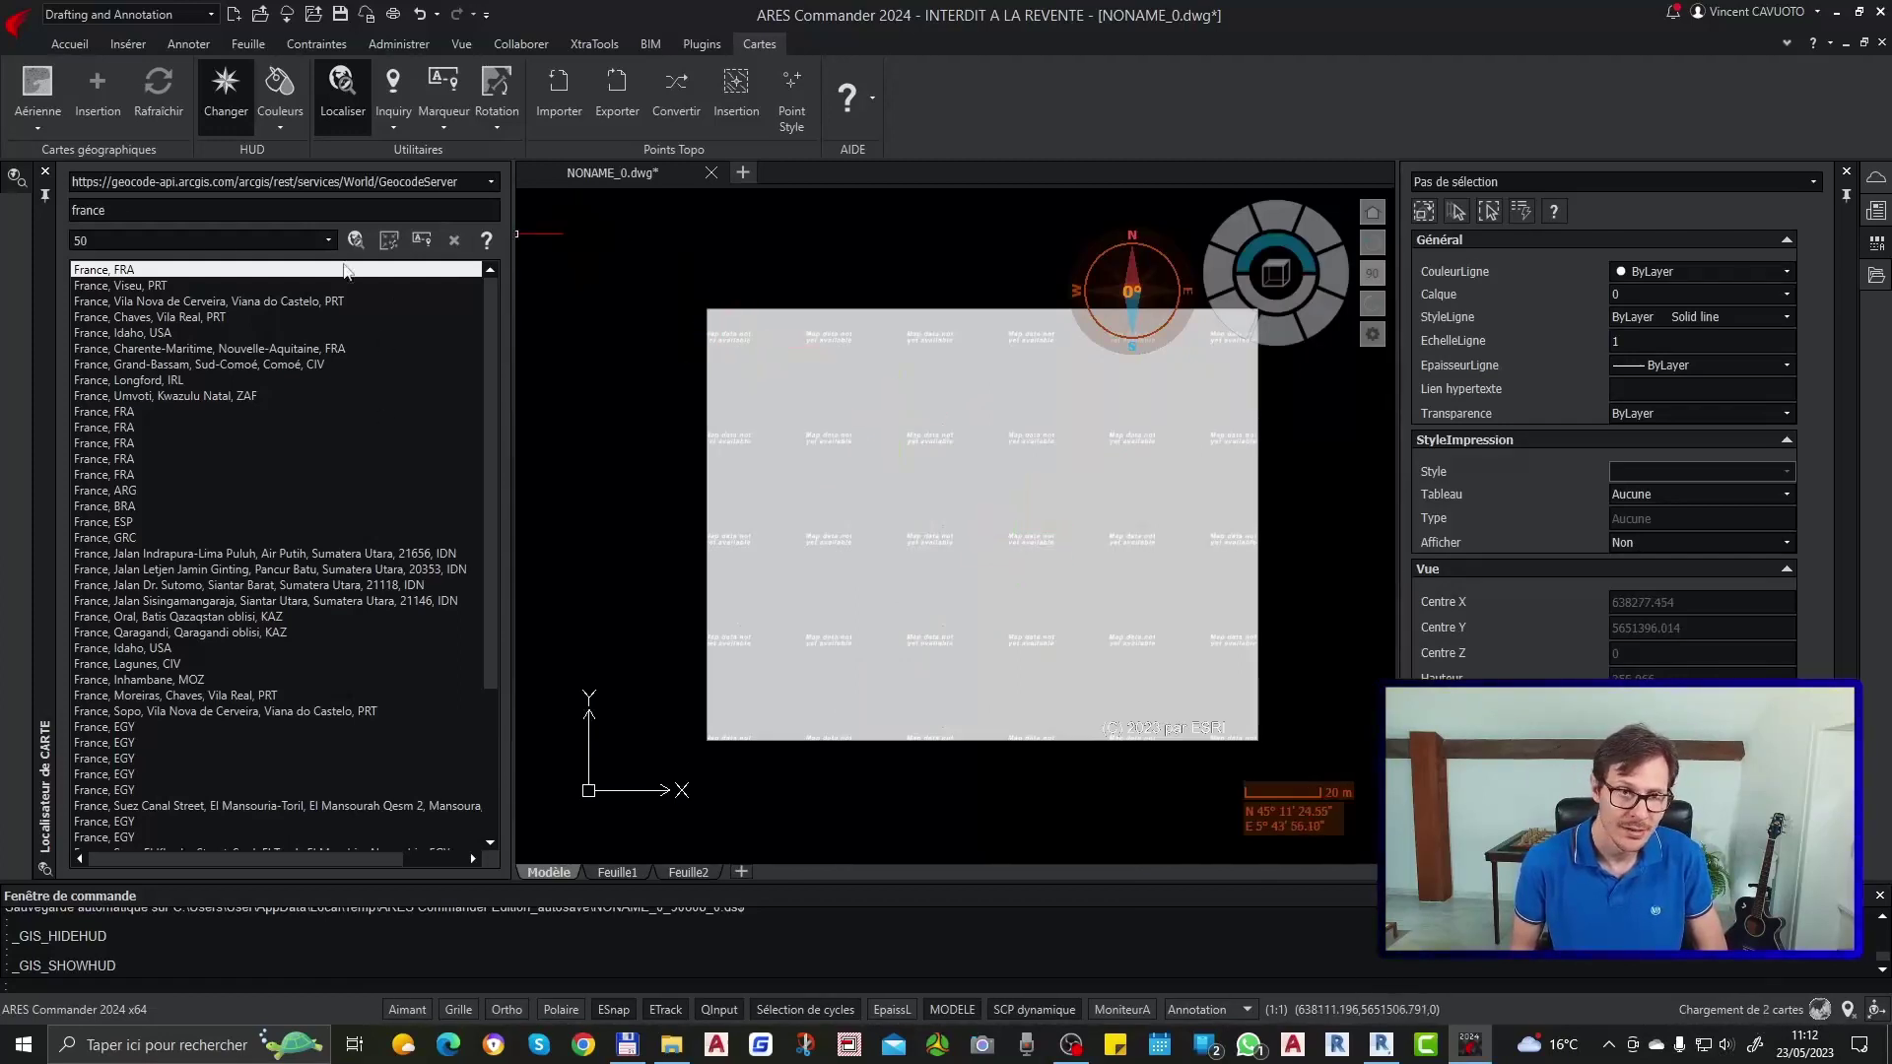
{"action": "double_click", "coordinate": [119, 215]}
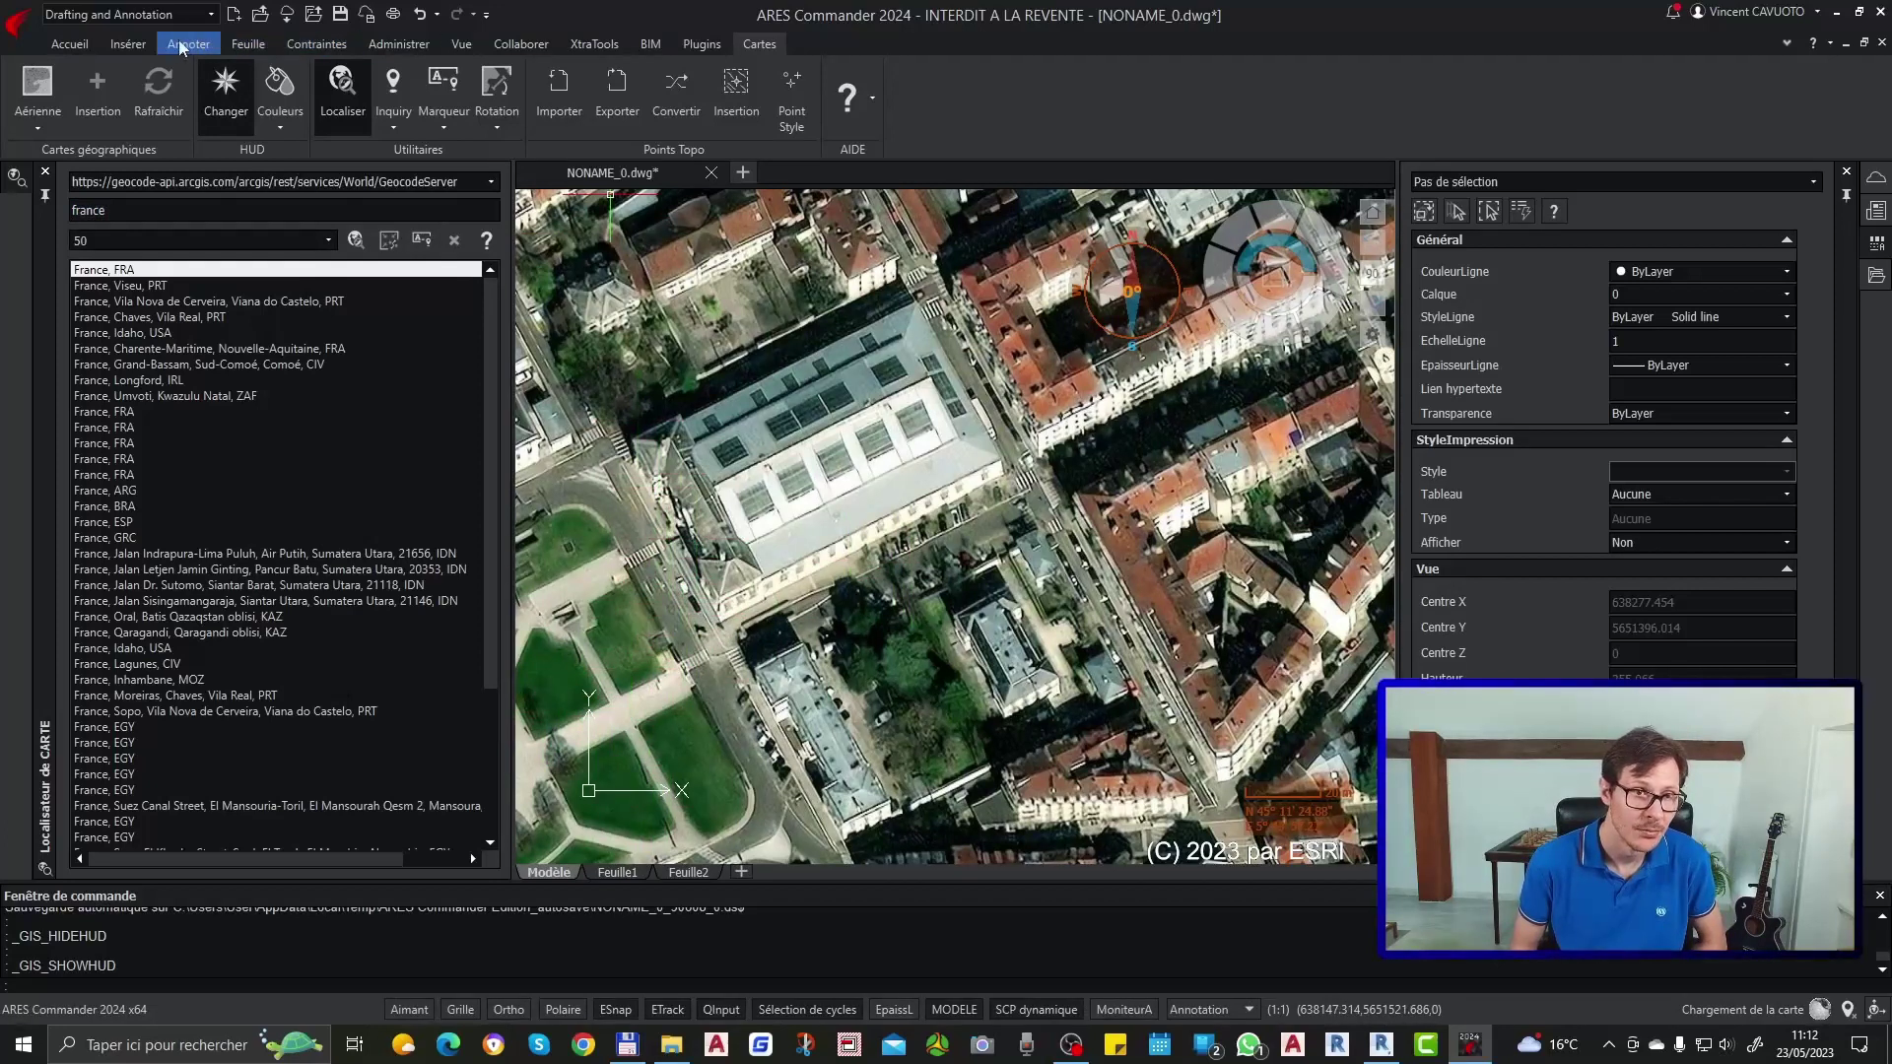
{"action": "left_click", "coordinate": [83, 44]}
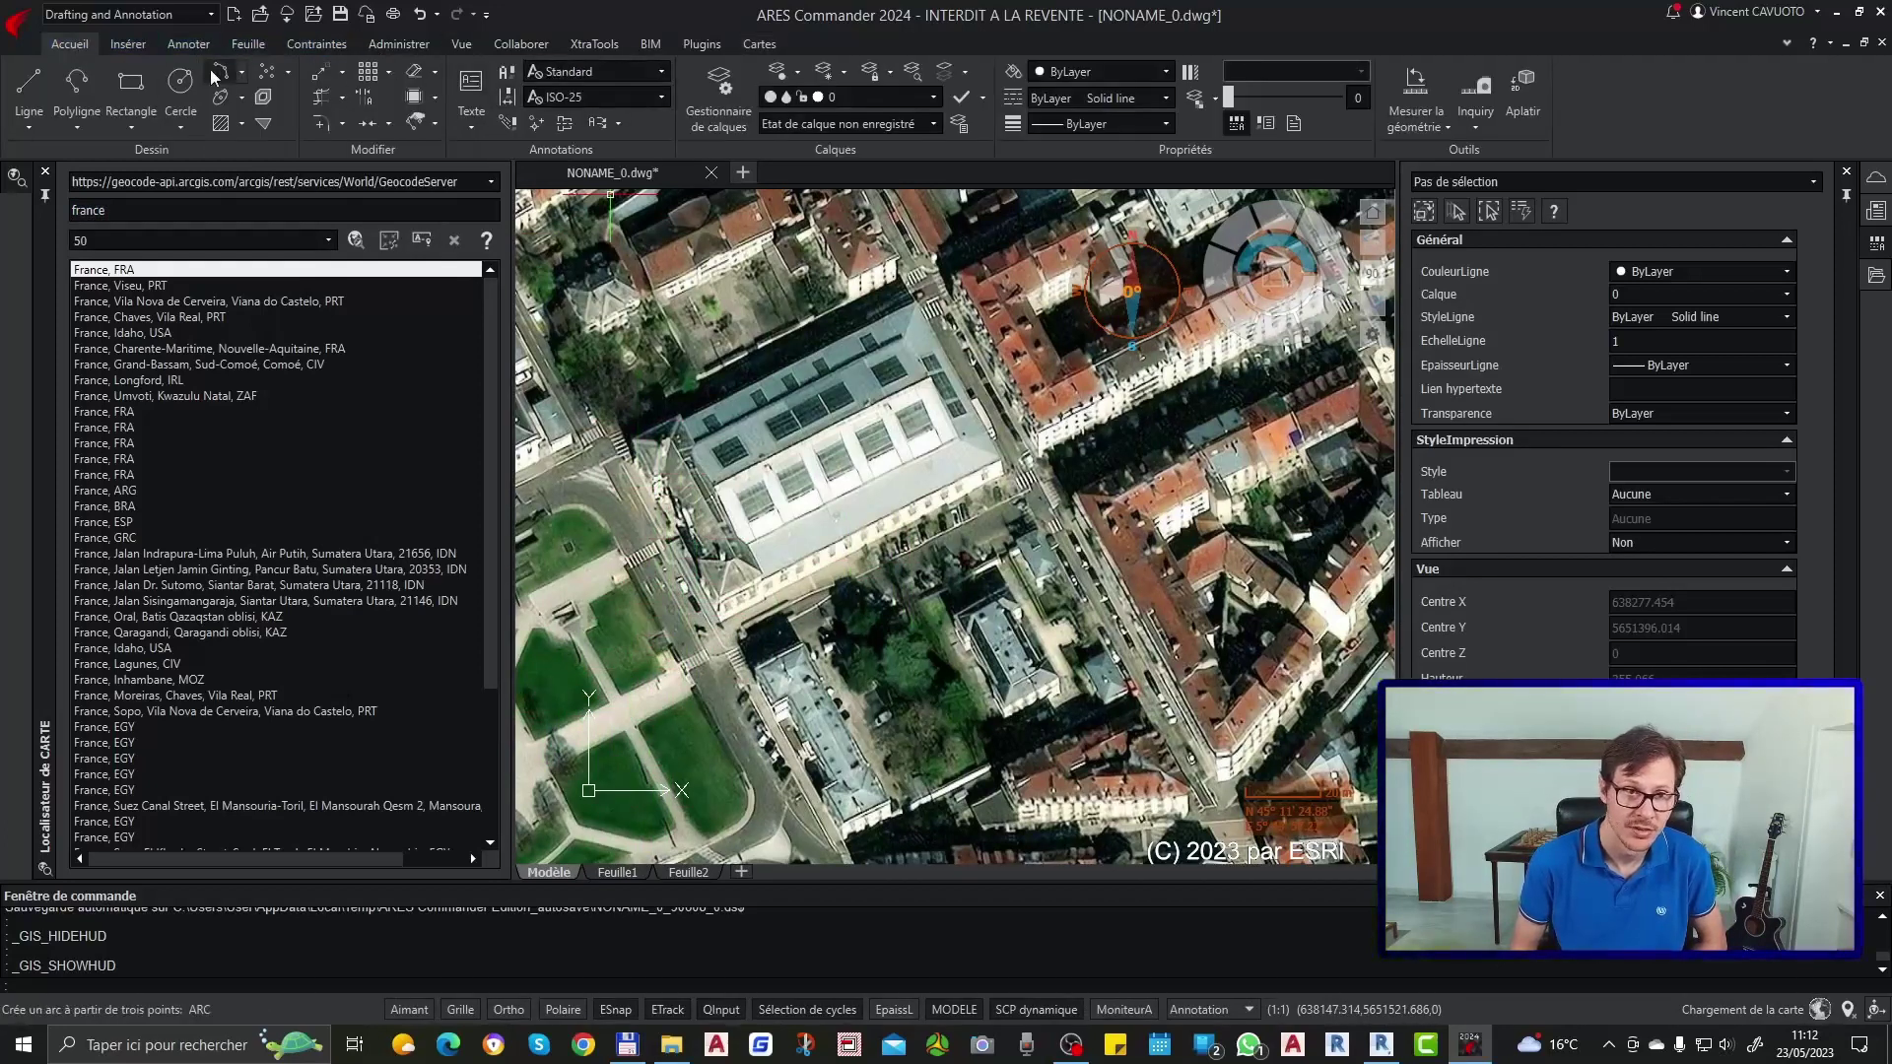
Step: Draw a polyline outlining the street strip beside the park
{"action": "left_click", "coordinate": [77, 84]}
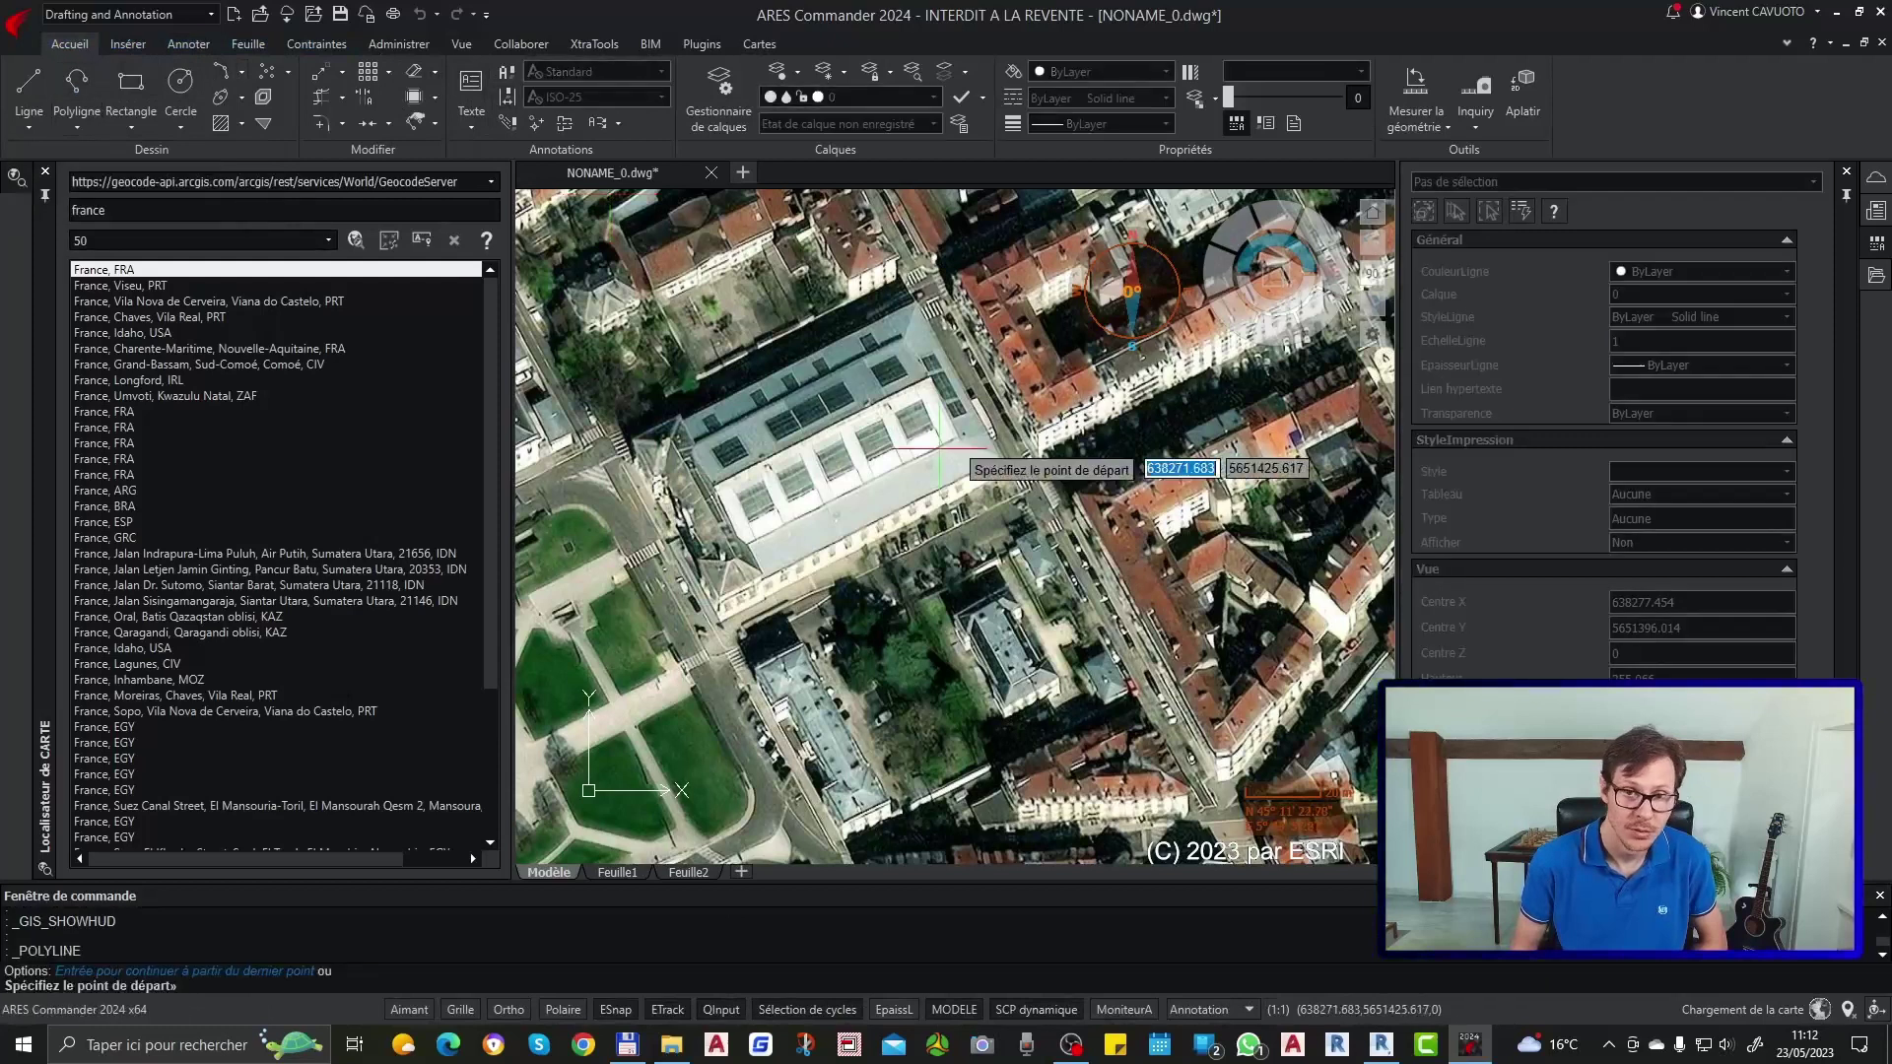
{"action": "left_click", "coordinate": [609, 532]}
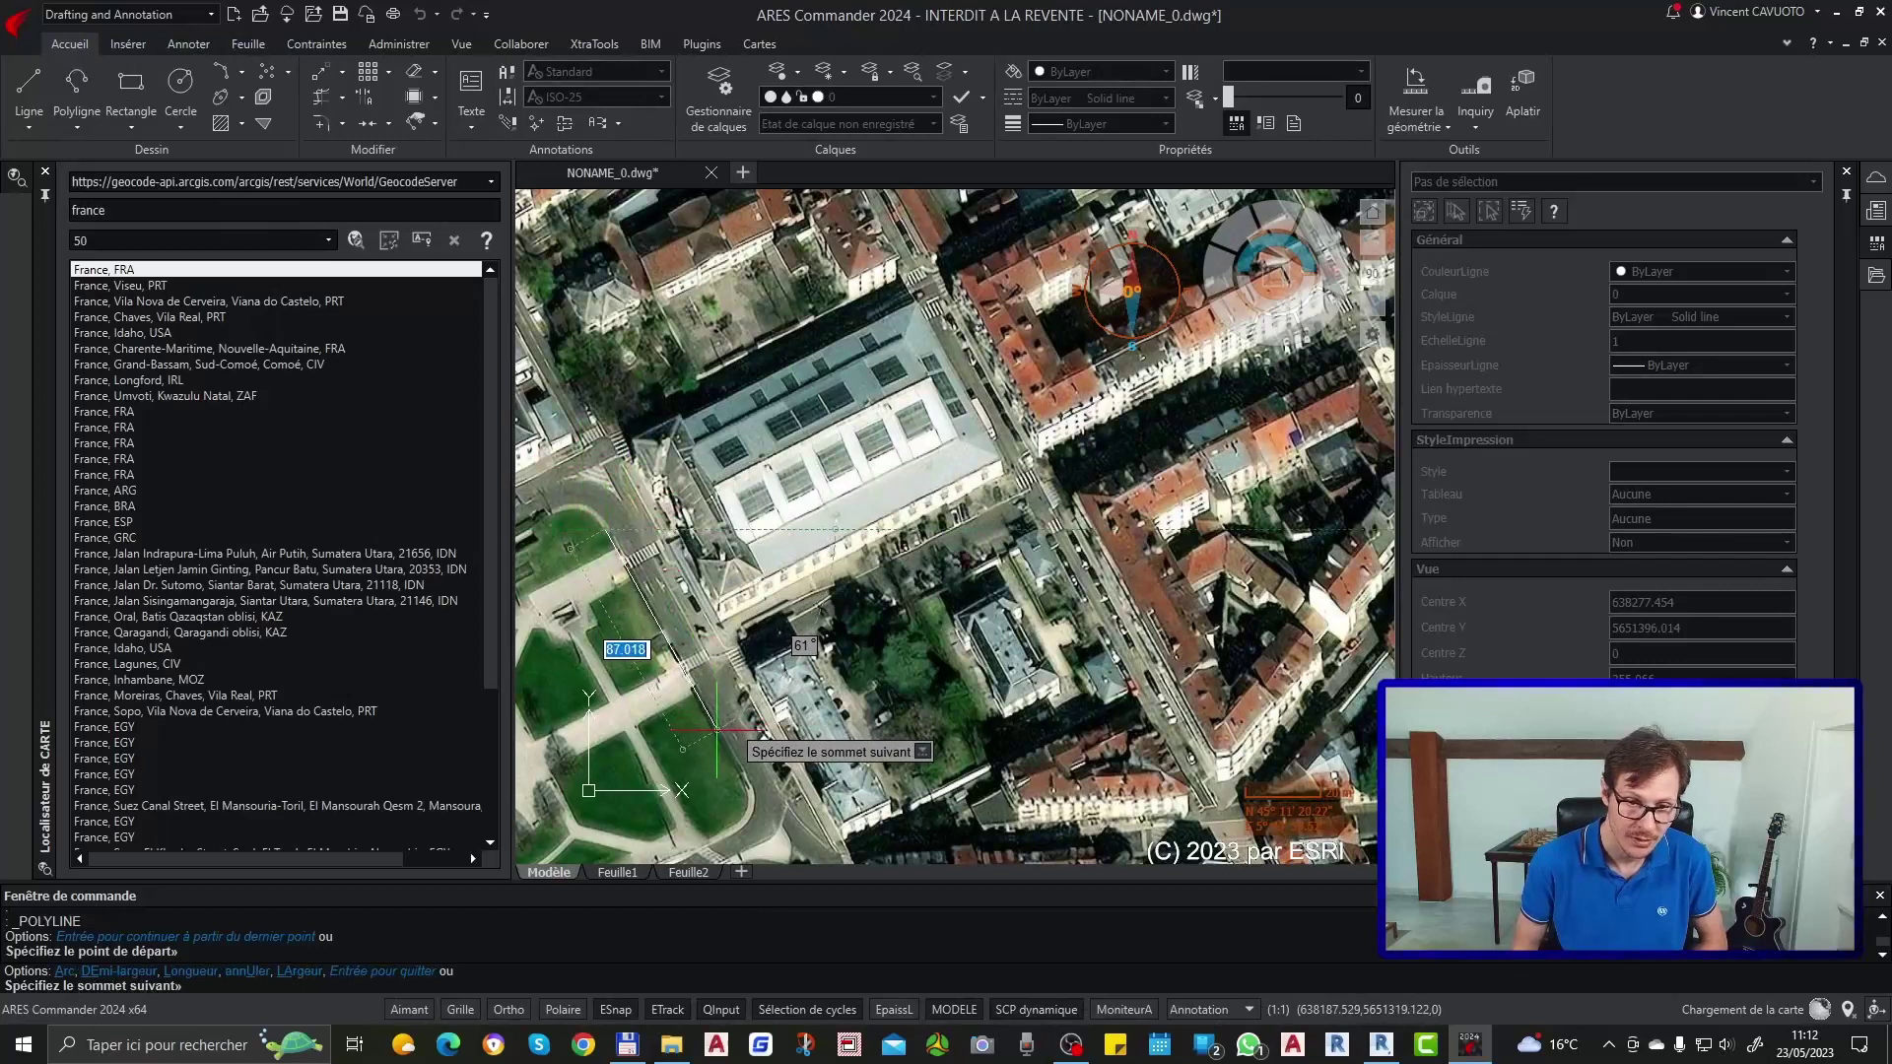
{"action": "left_click", "coordinate": [717, 730]}
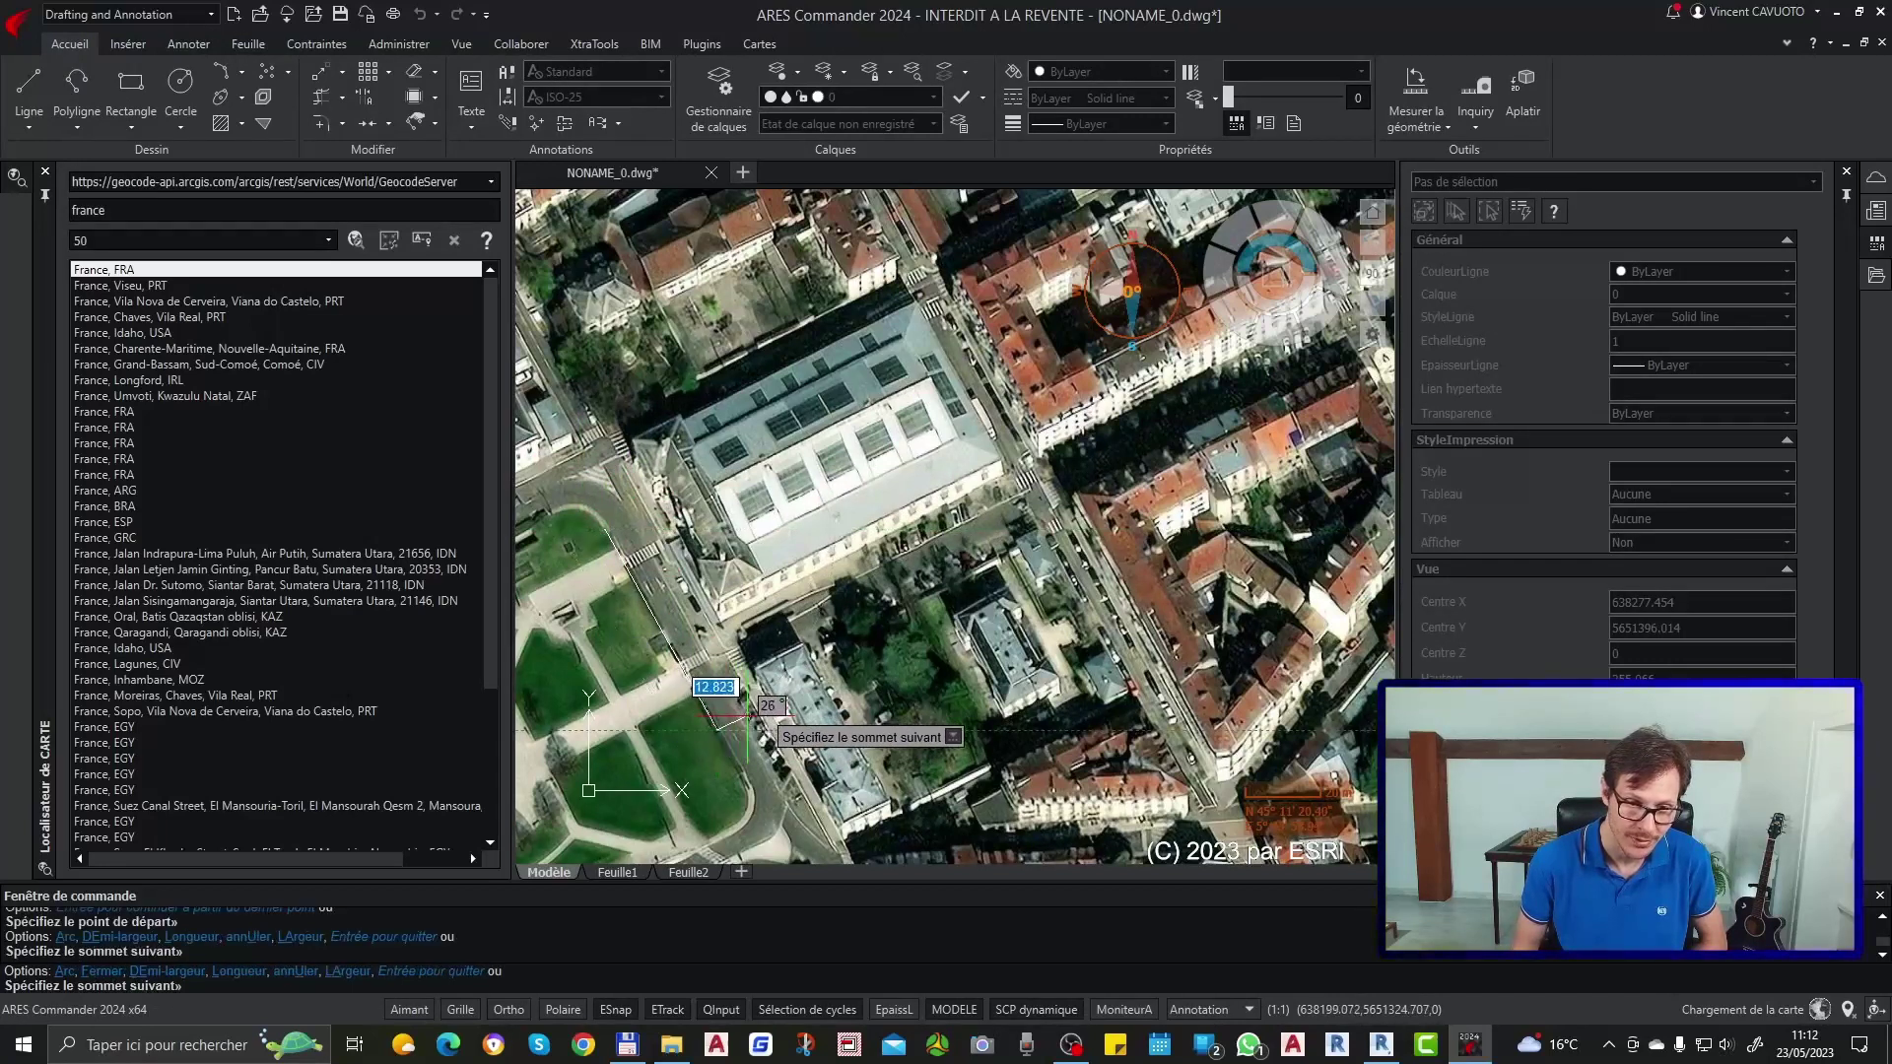
{"action": "left_click", "coordinate": [742, 725]}
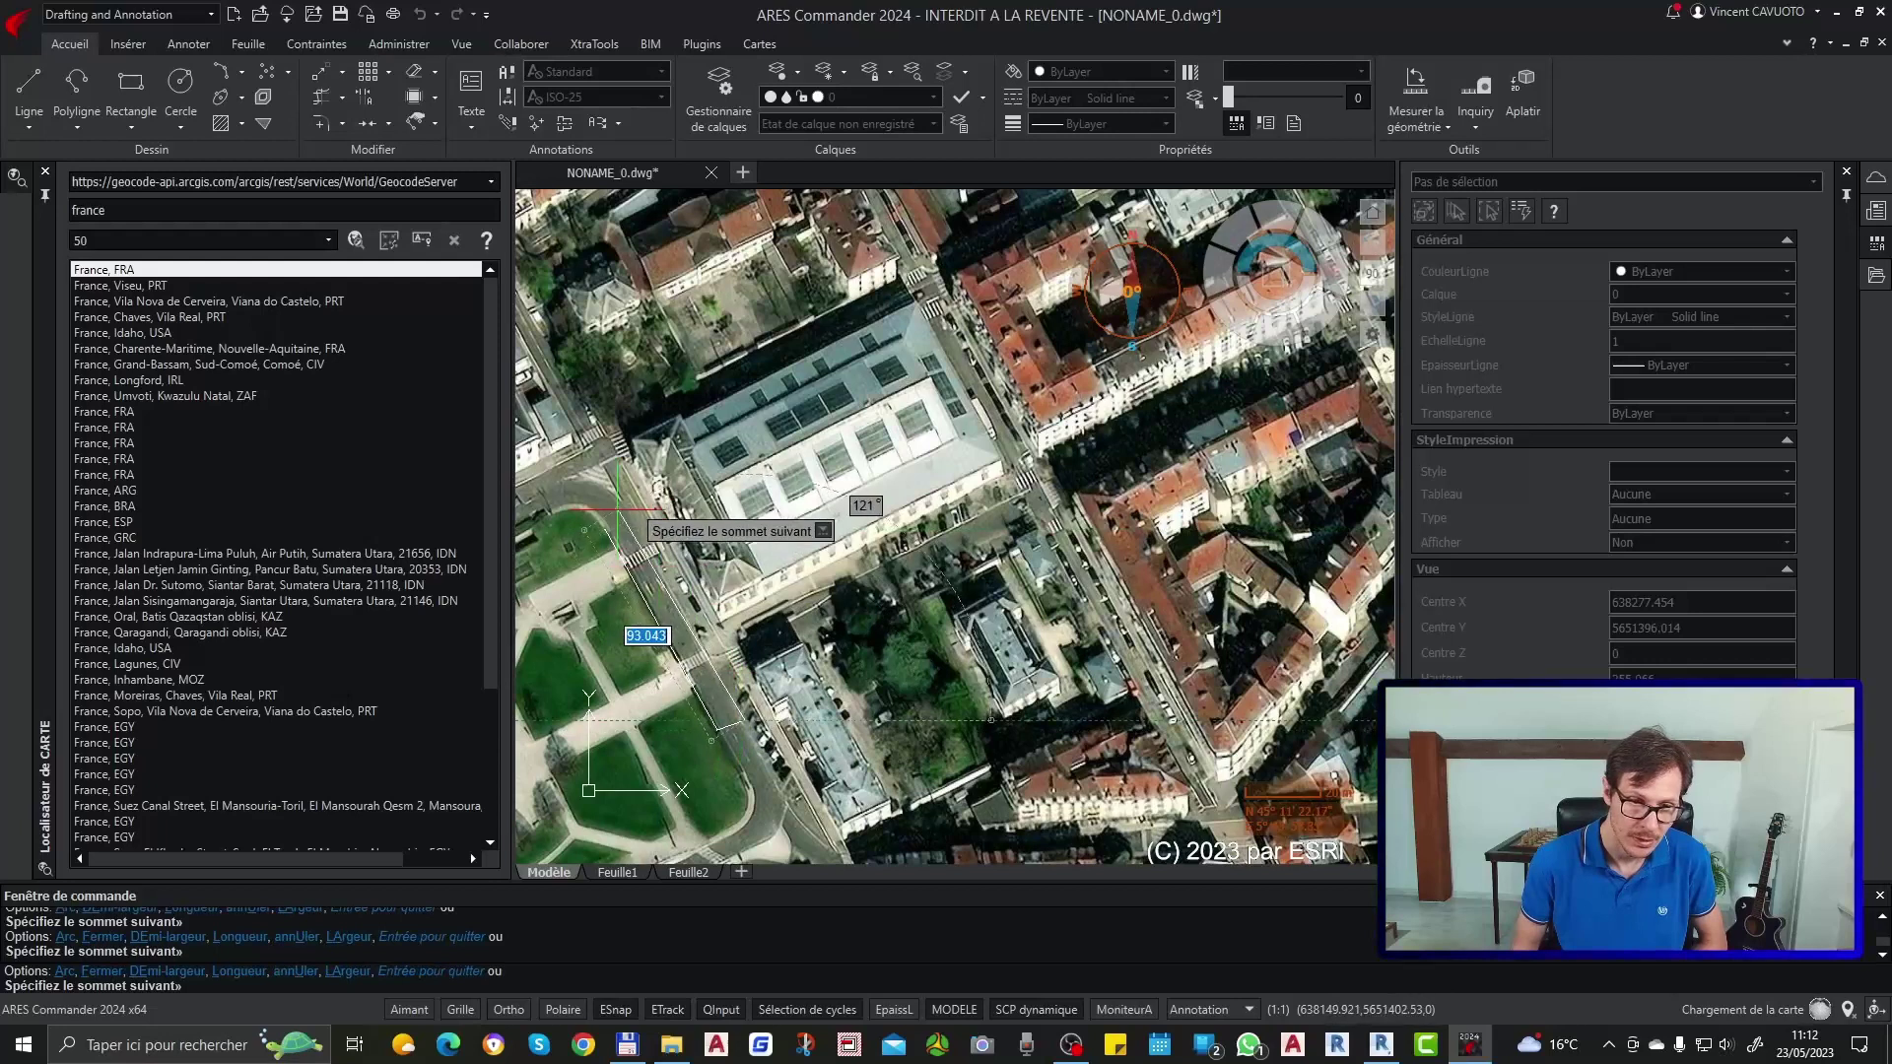
{"action": "left_click", "coordinate": [635, 564]}
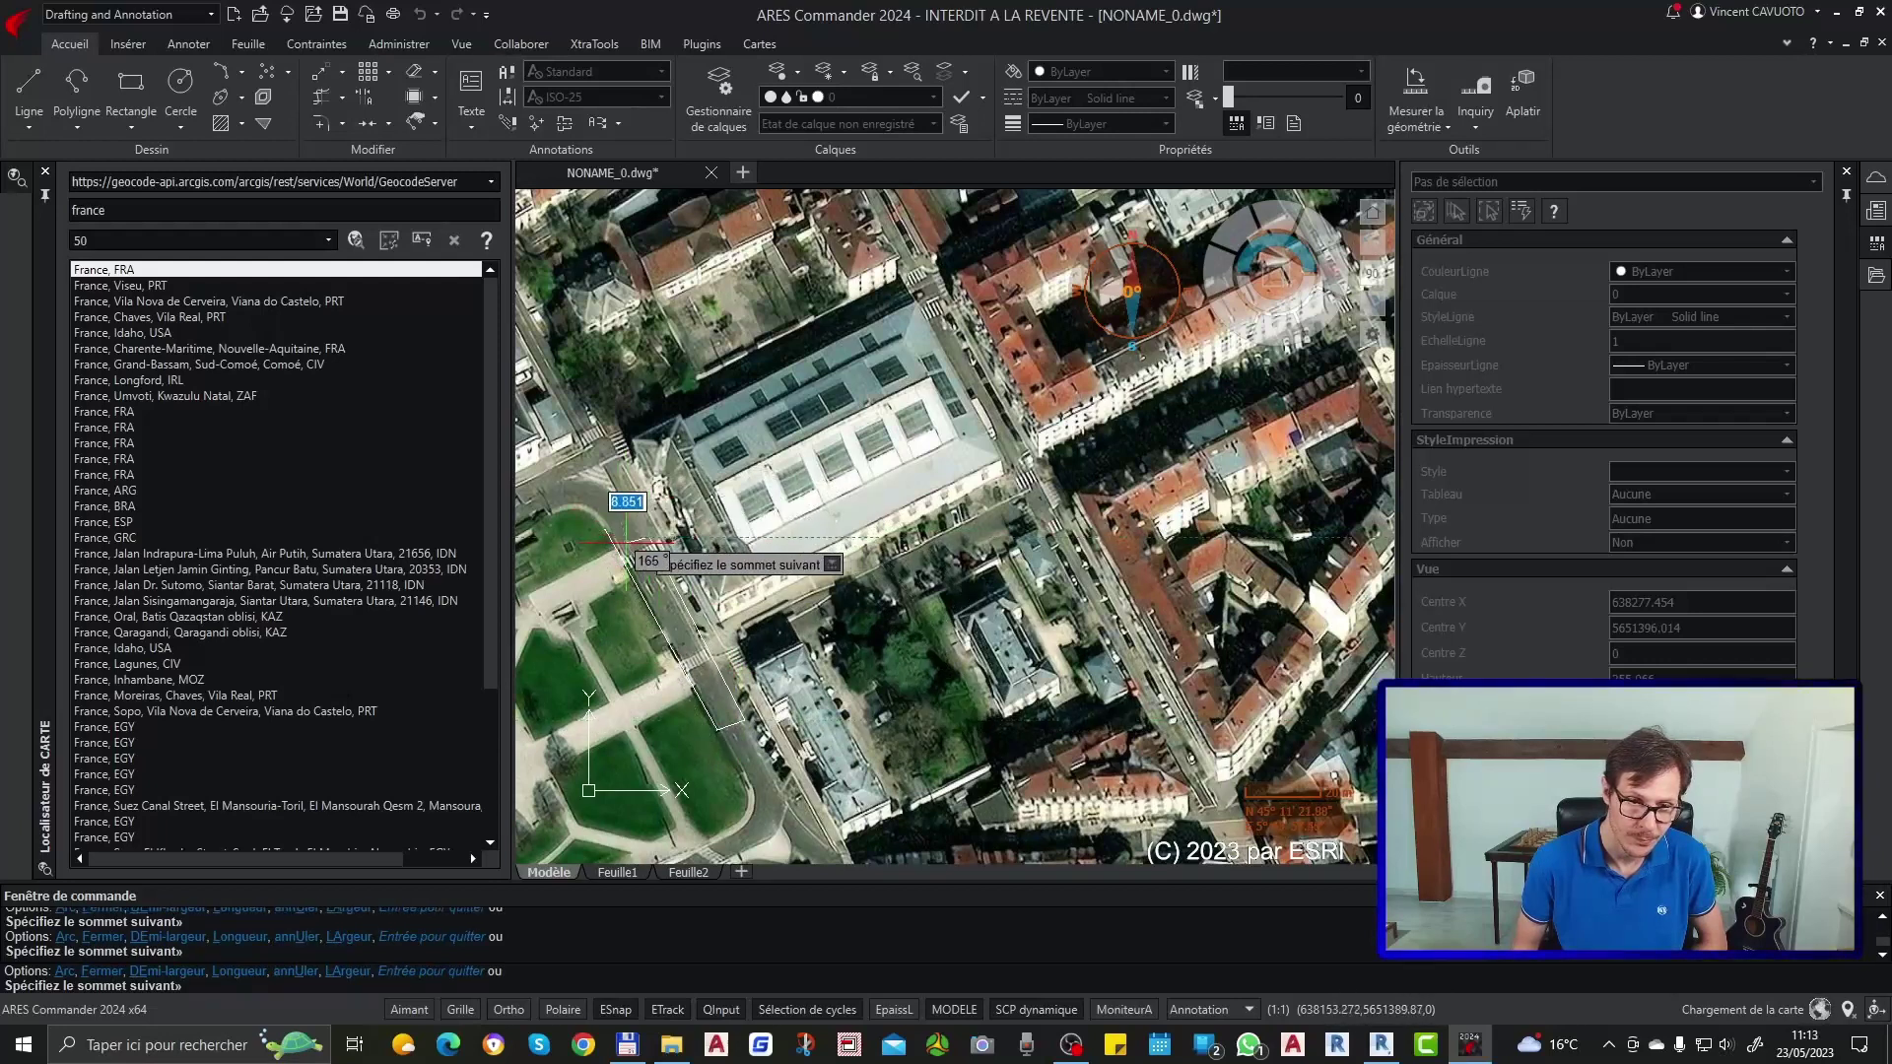
{"action": "left_click", "coordinate": [608, 530]}
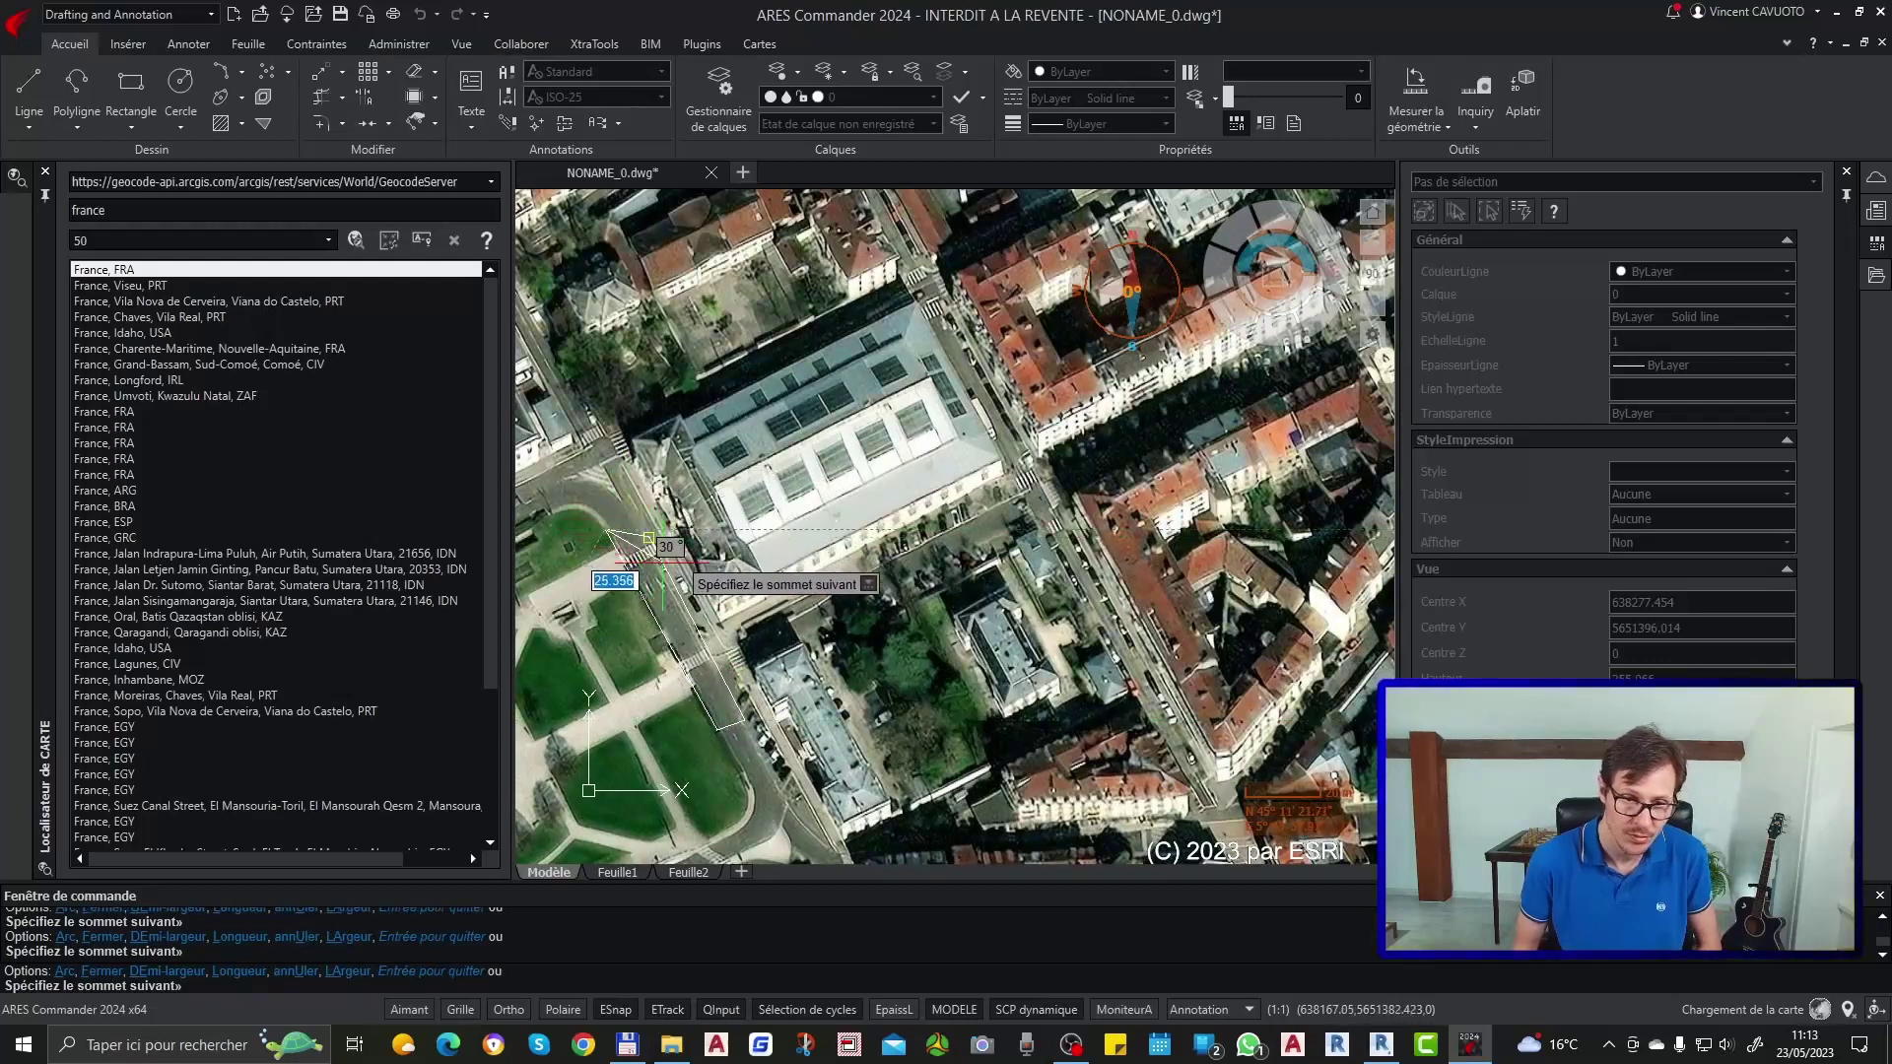
{"action": "left_click", "coordinate": [649, 538]}
{"action": "key", "text": "Return"}
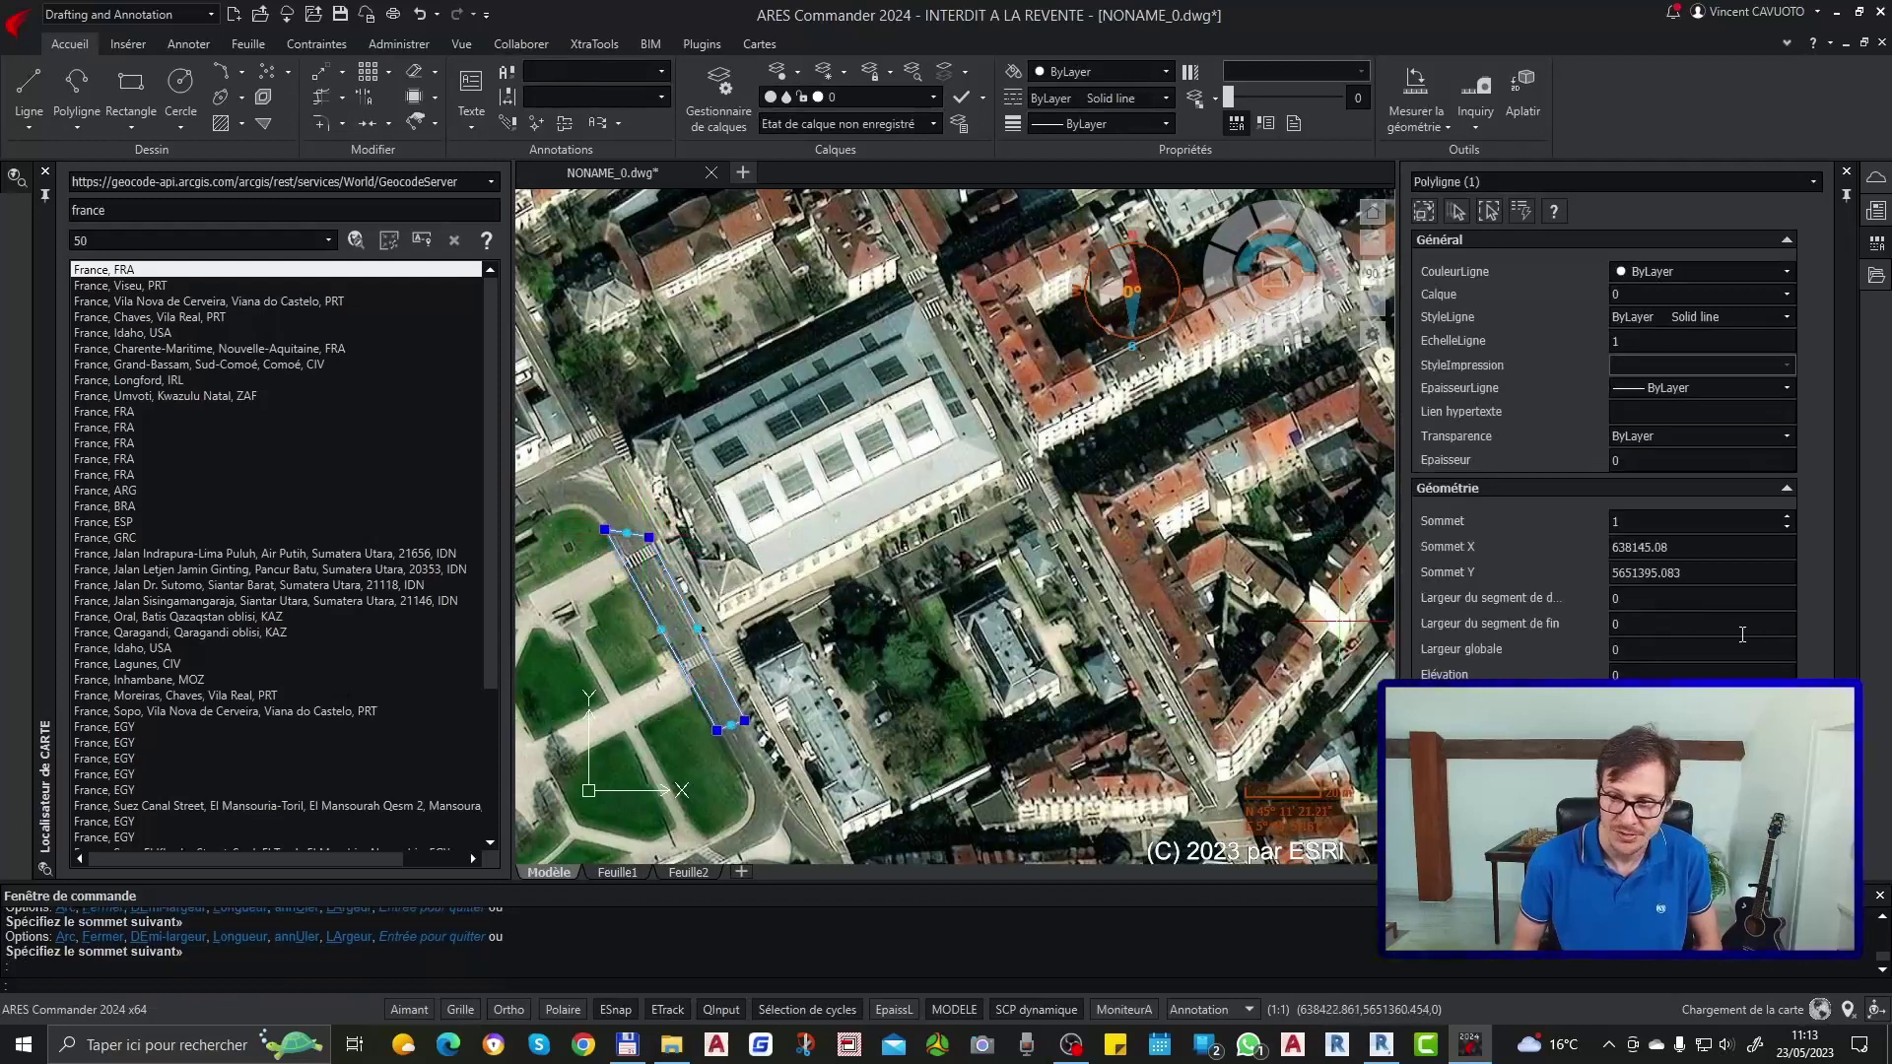
Step: Set the outline's global width to 2 in Properties, after first trying 5
{"action": "left_click", "coordinate": [1659, 648]}
{"action": "type", "text": "5"}
{"action": "key", "text": "Return"}
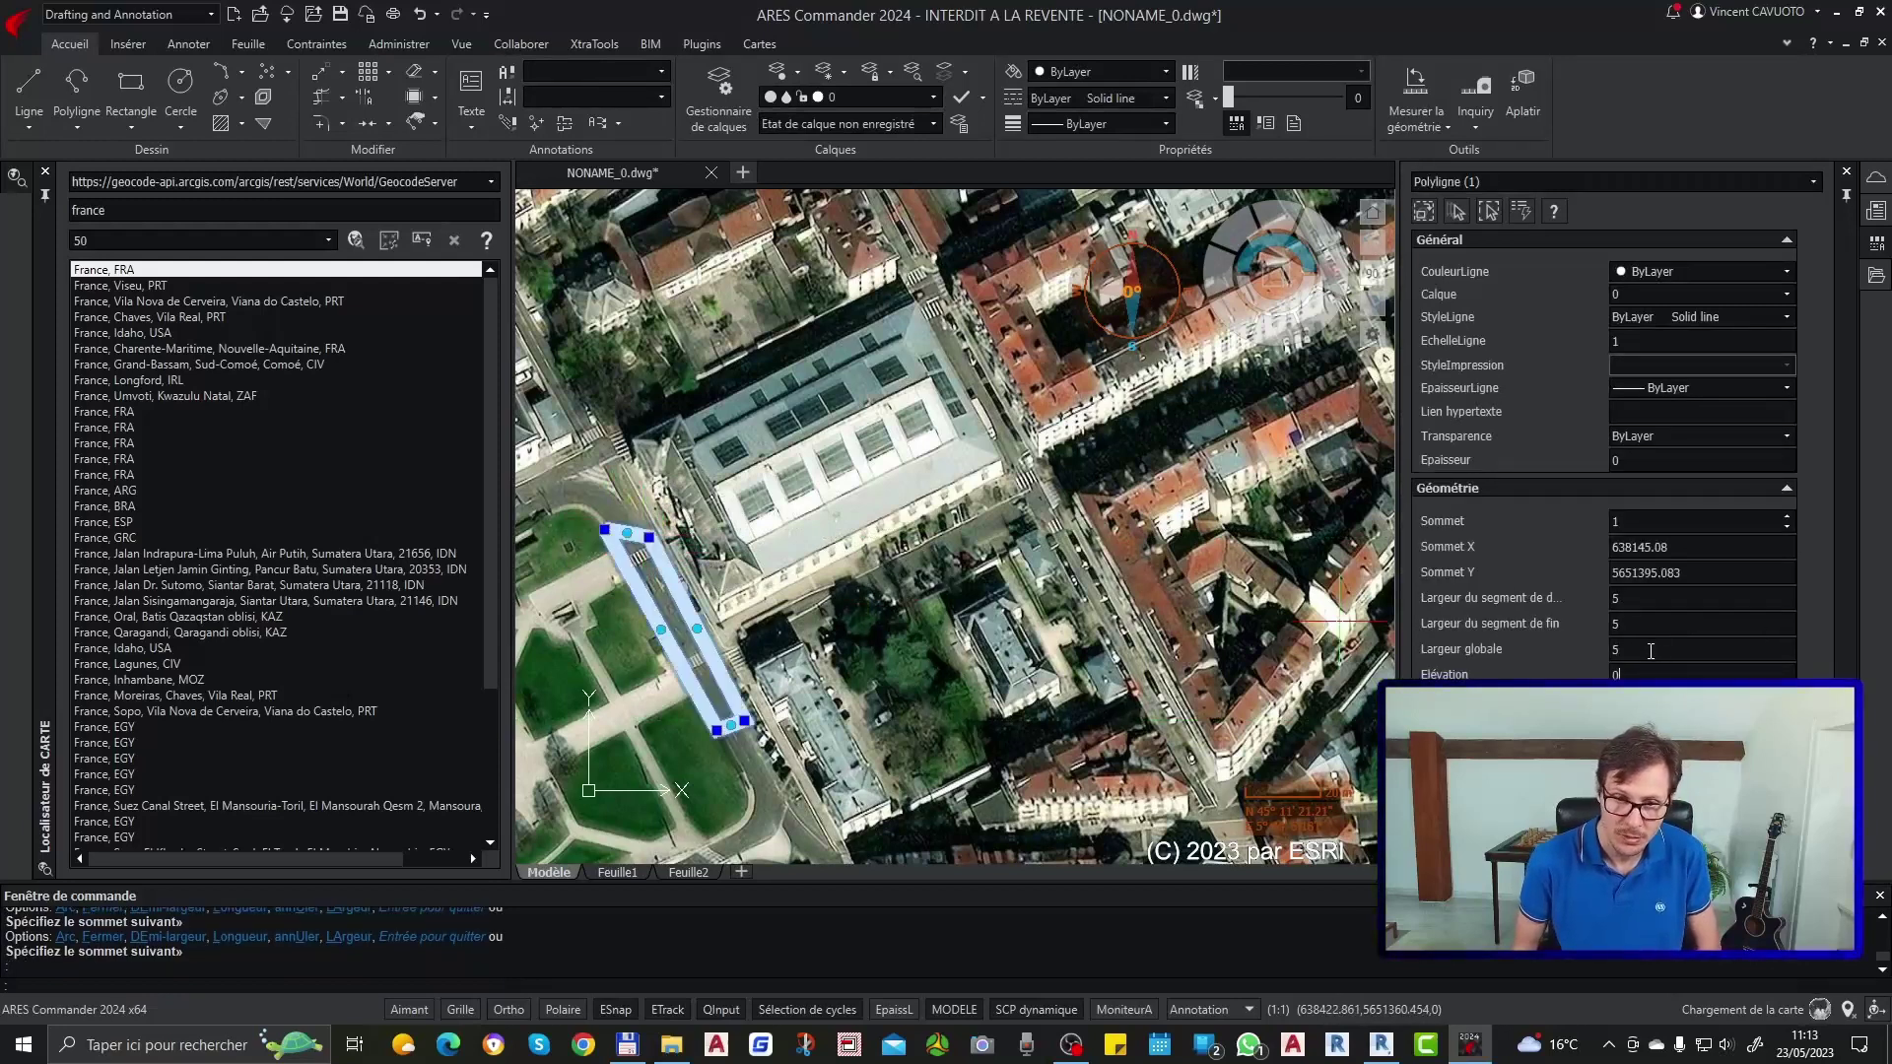
{"action": "type", "text": "2"}
{"action": "key", "text": "Return"}
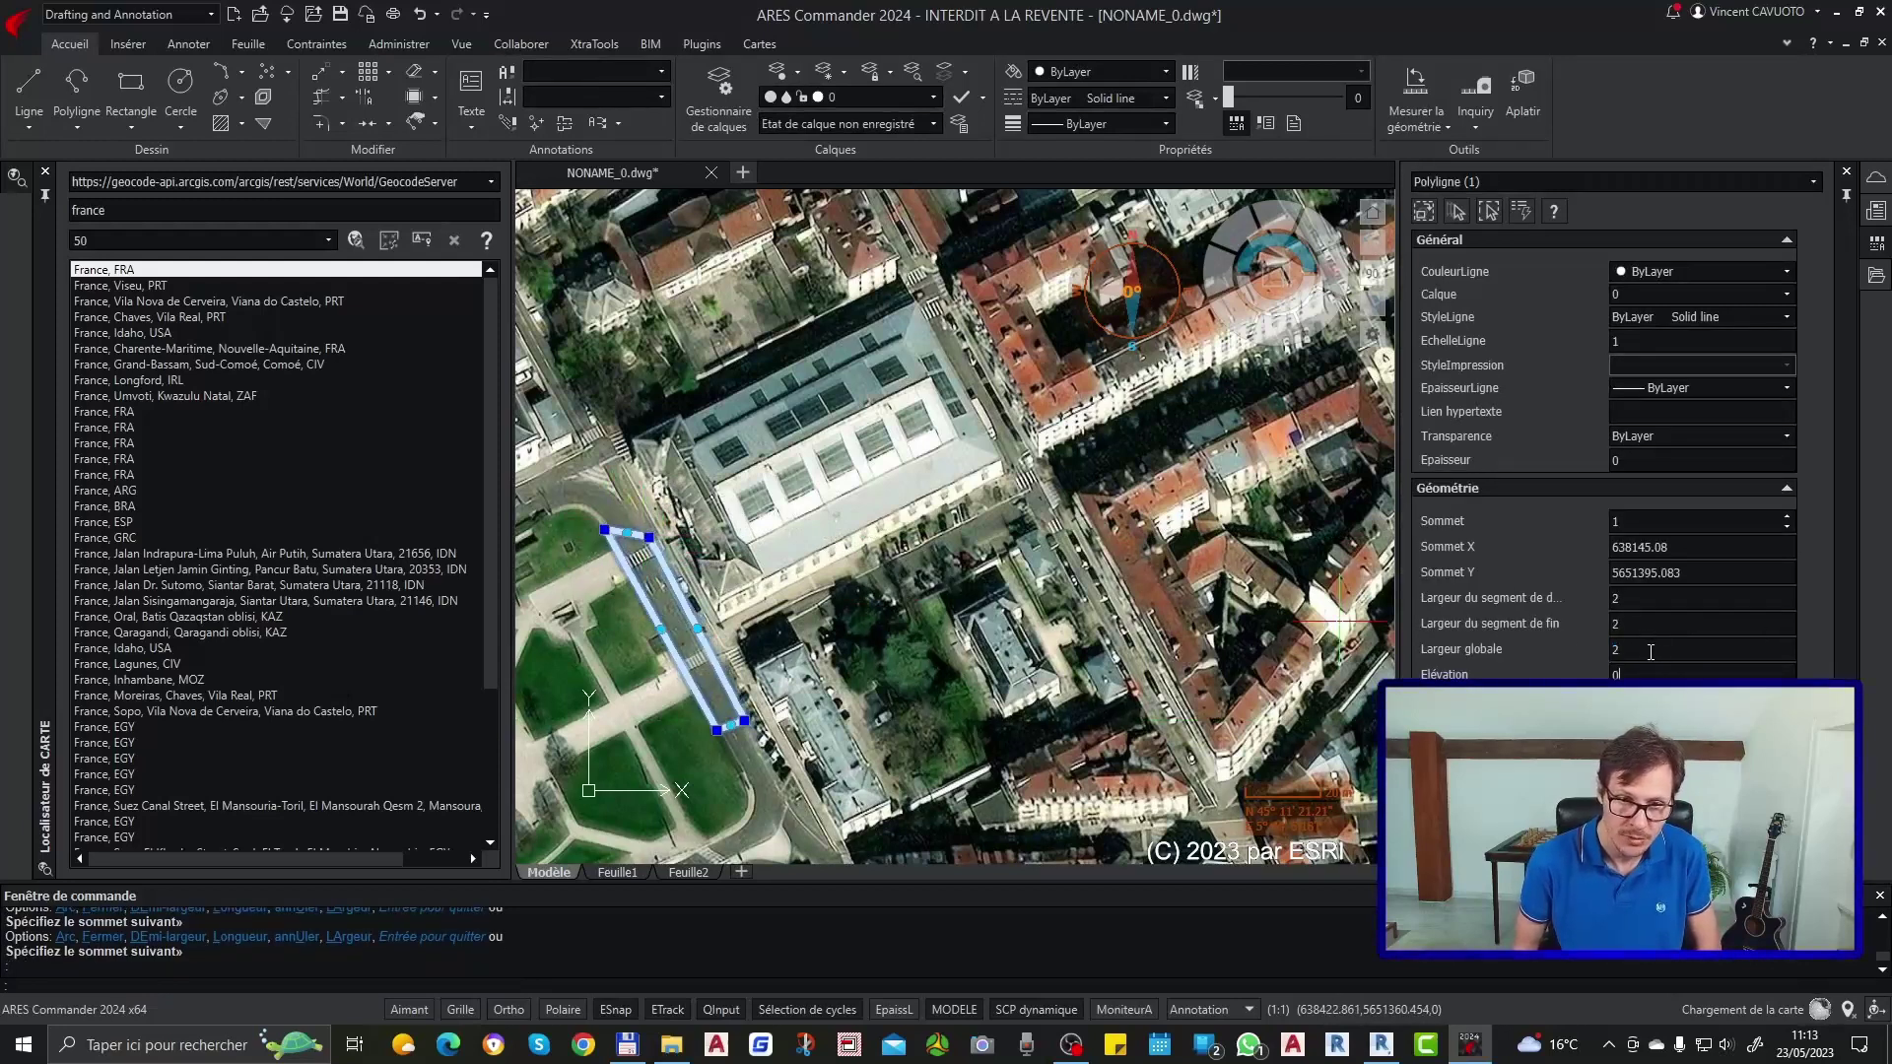
{"action": "left_click", "coordinate": [649, 538]}
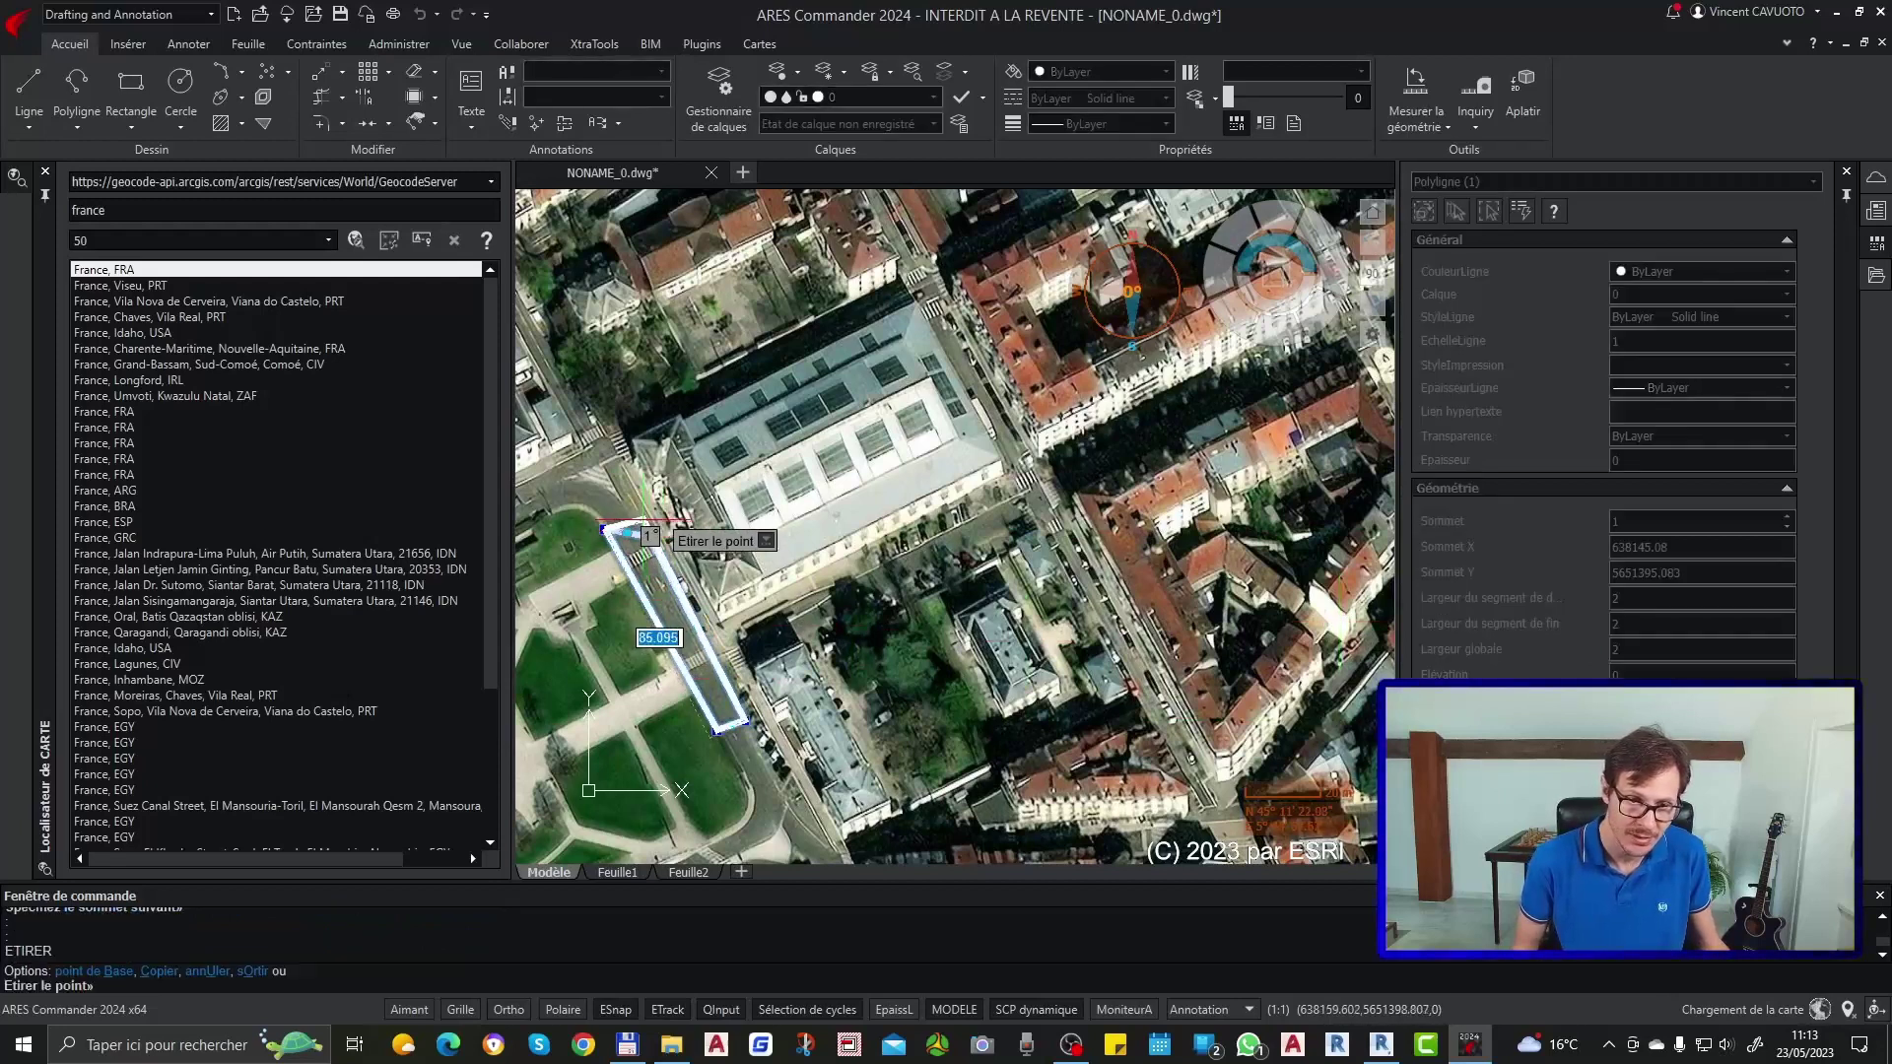
{"action": "key", "text": "Escape"}
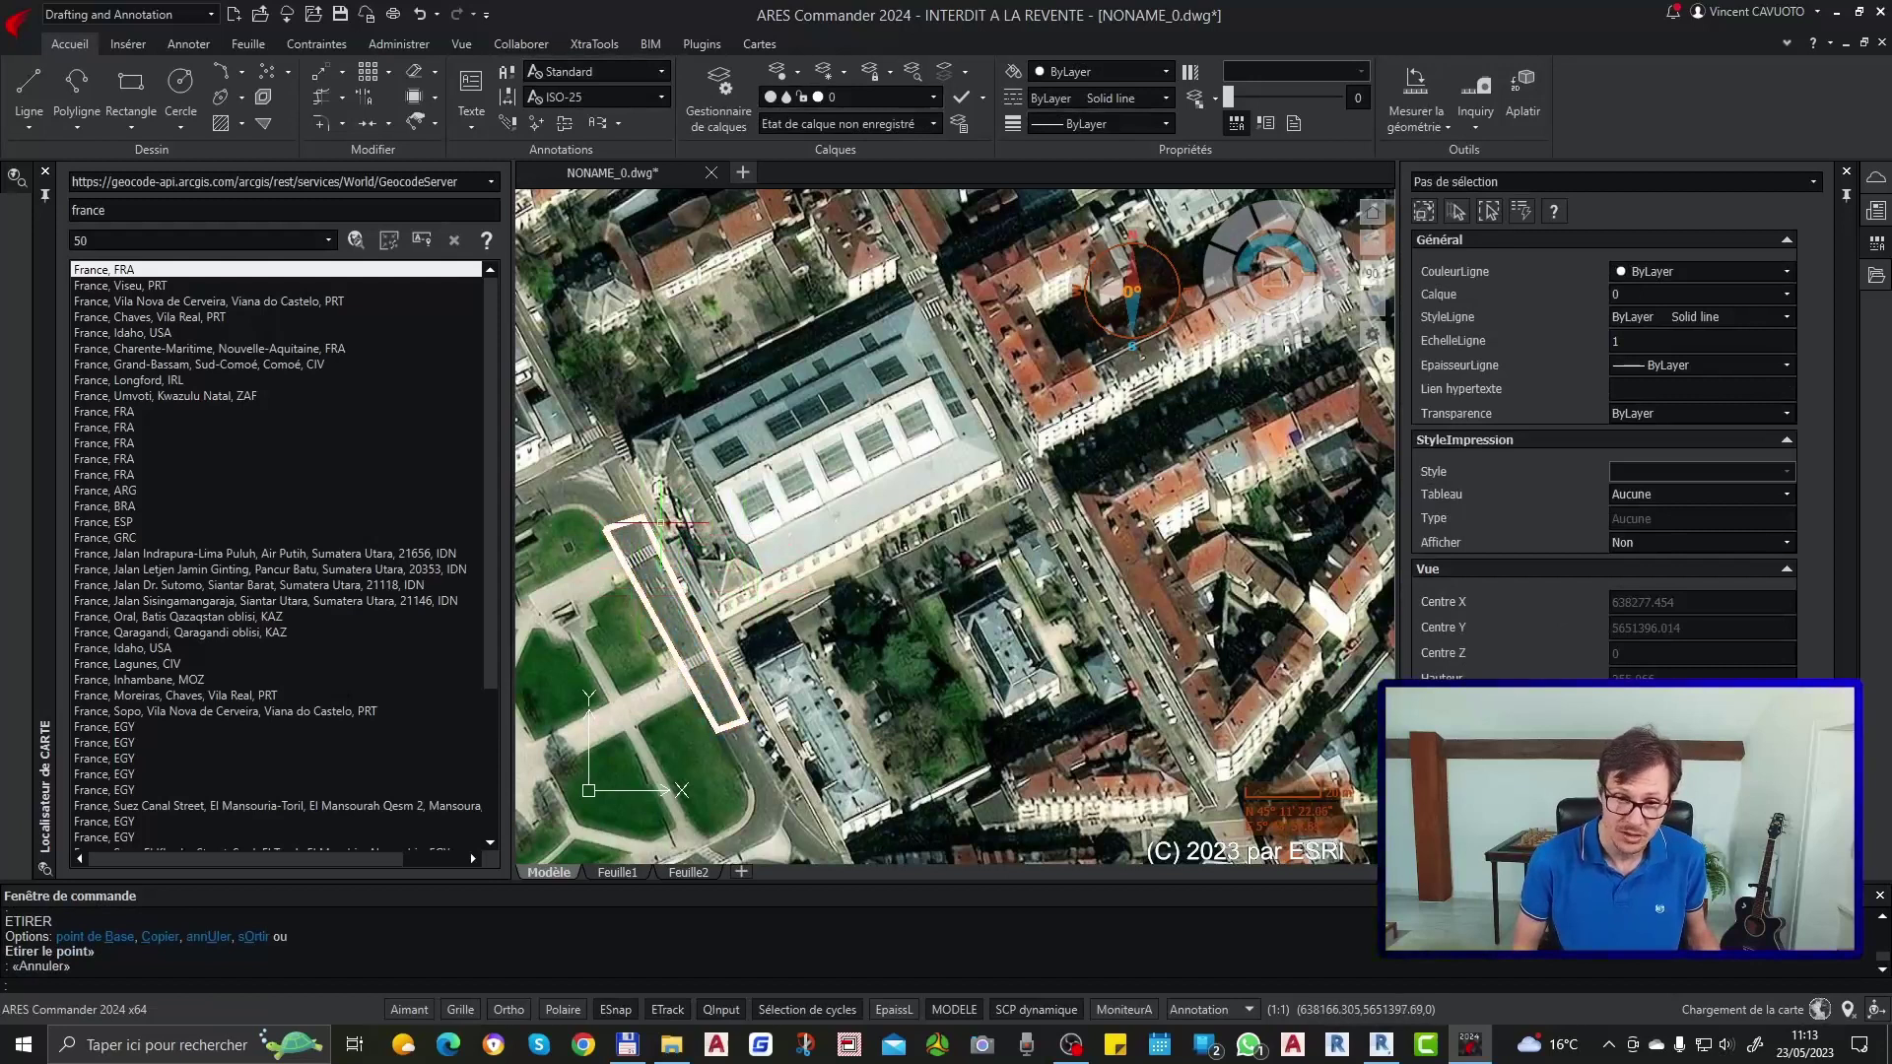
{"action": "left_click", "coordinate": [747, 44]}
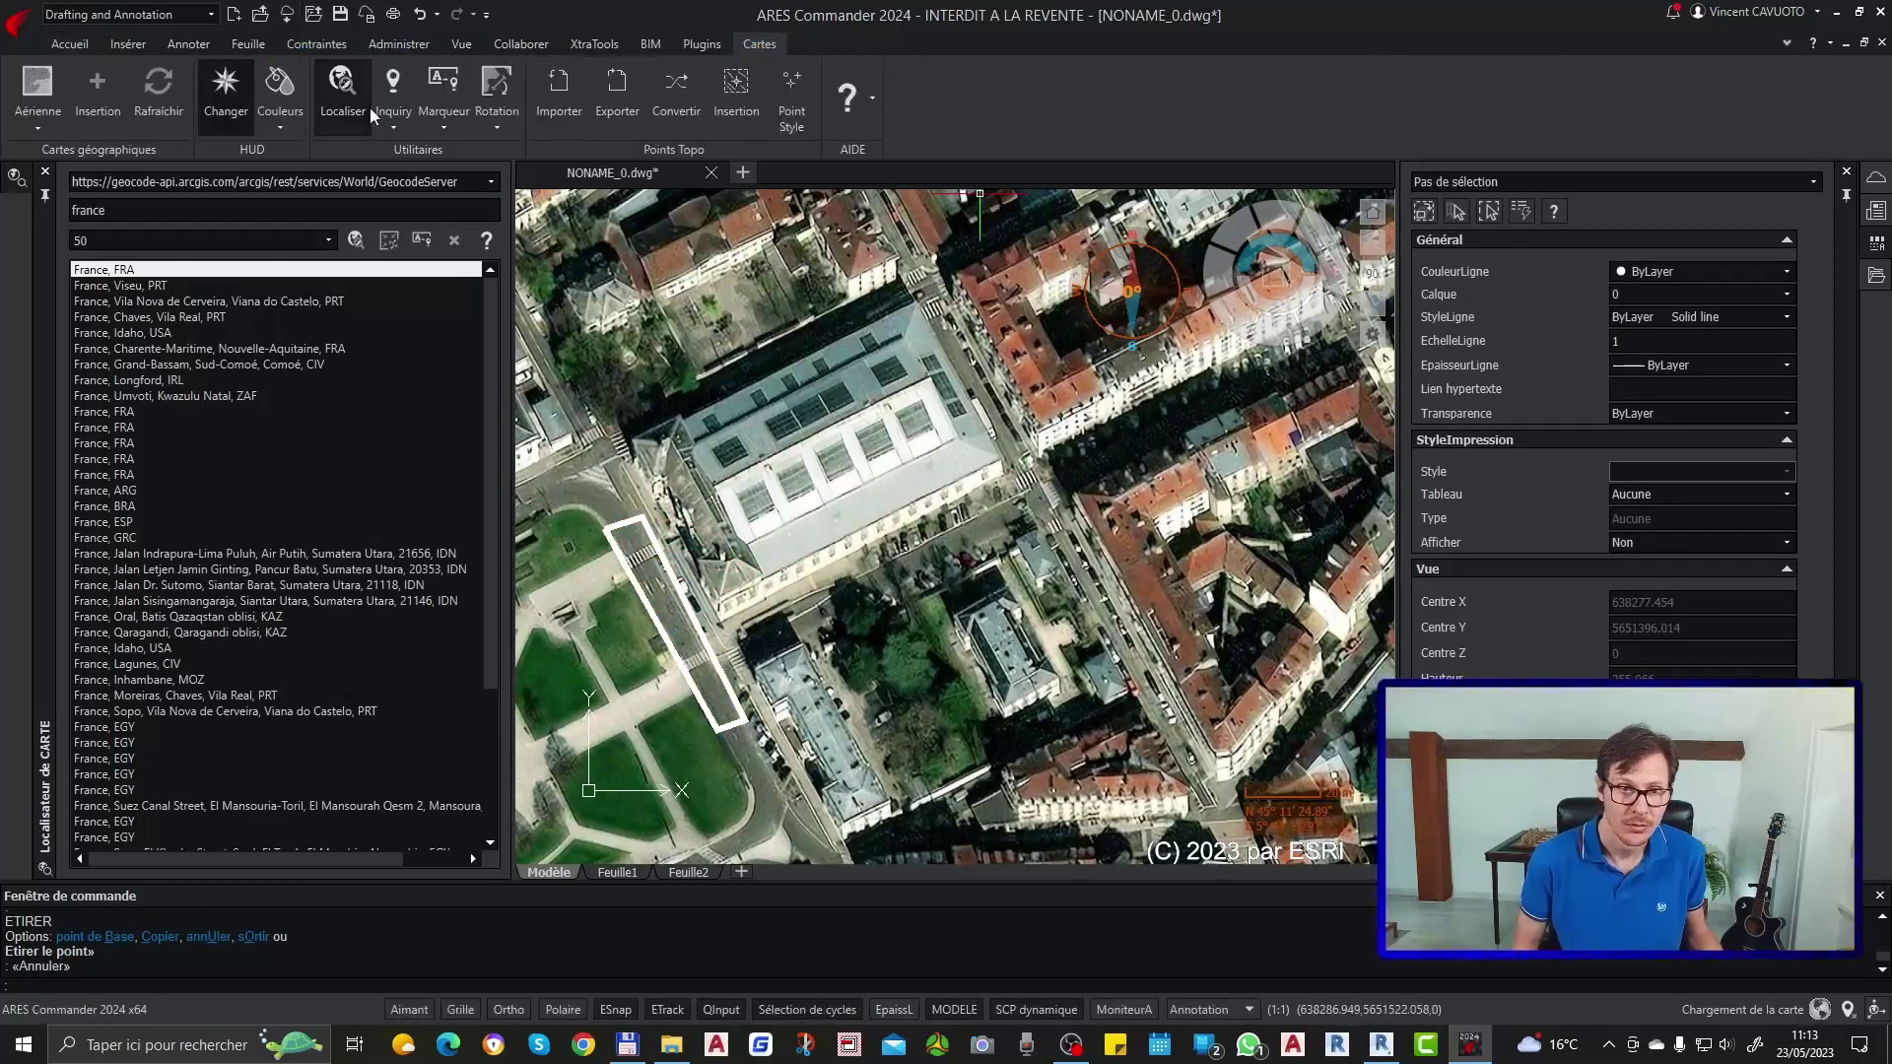
Step: Place a position marker beside the outline with the label 'test'
{"action": "left_click", "coordinate": [446, 121]}
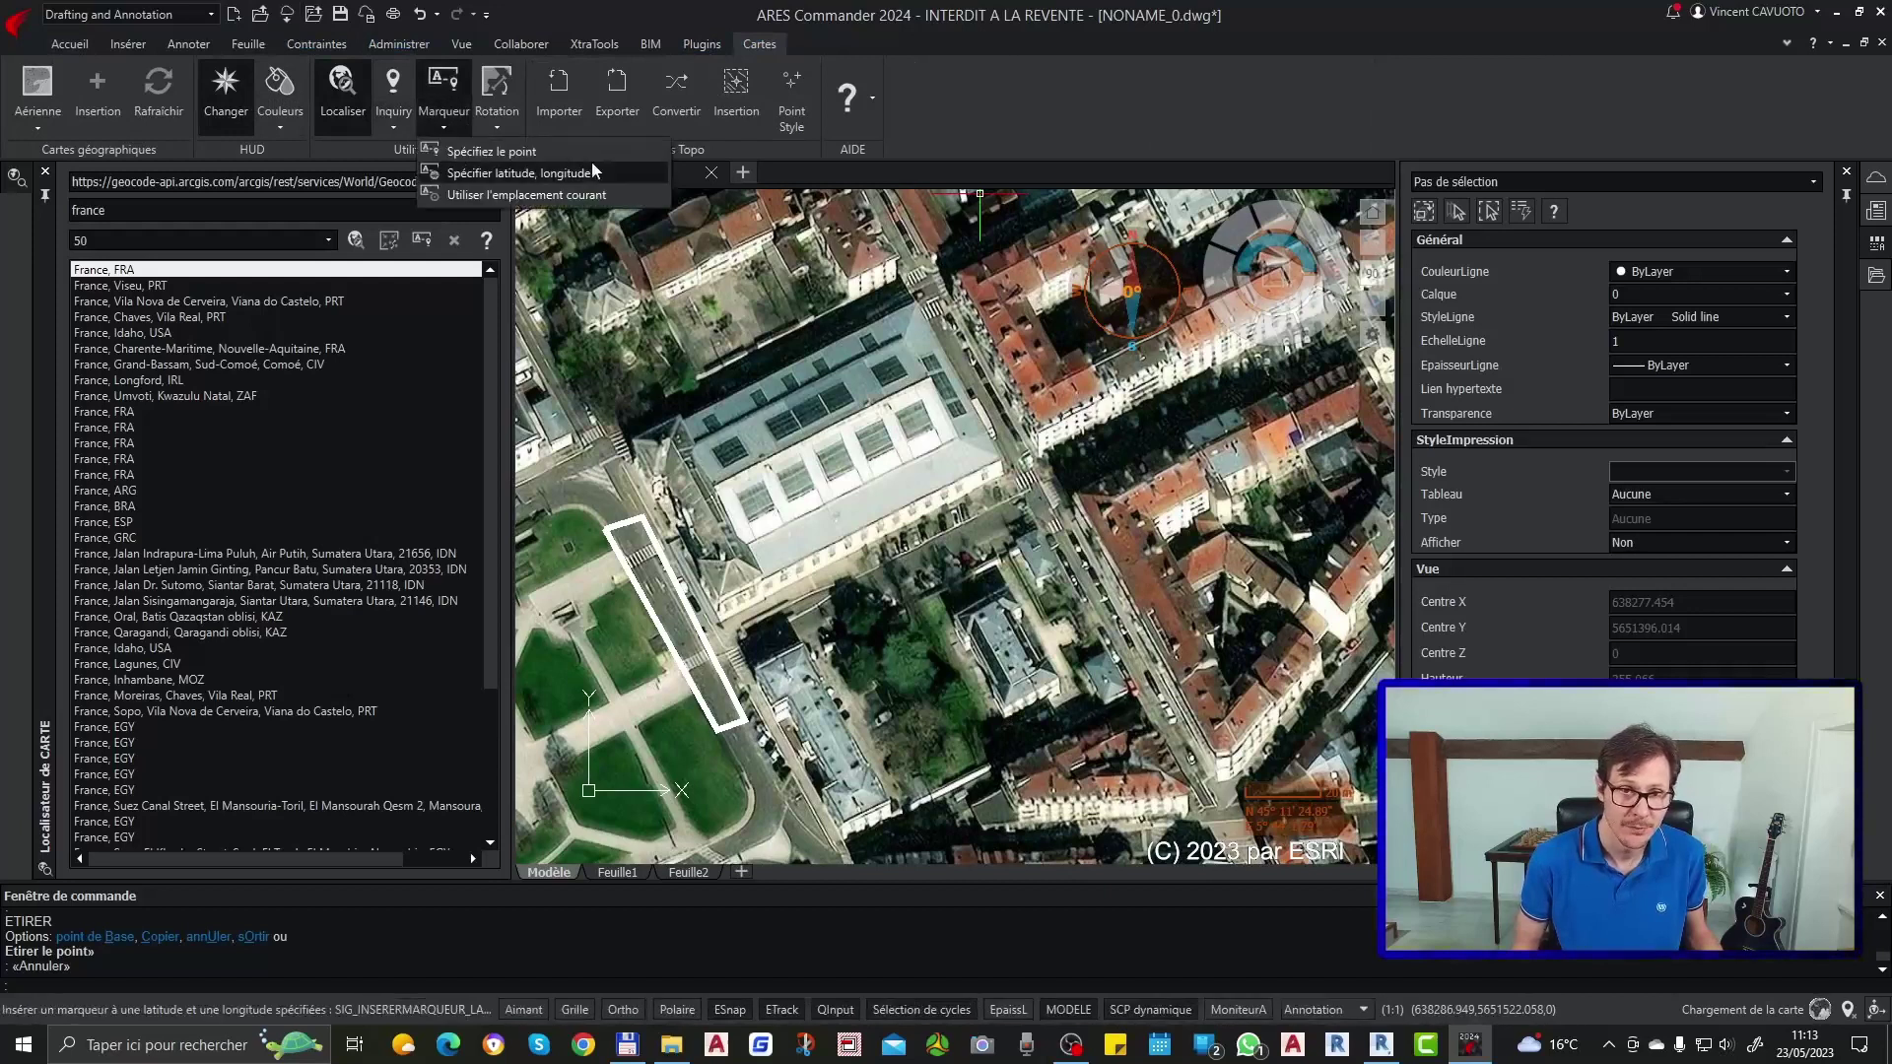
{"action": "left_click", "coordinate": [491, 151]}
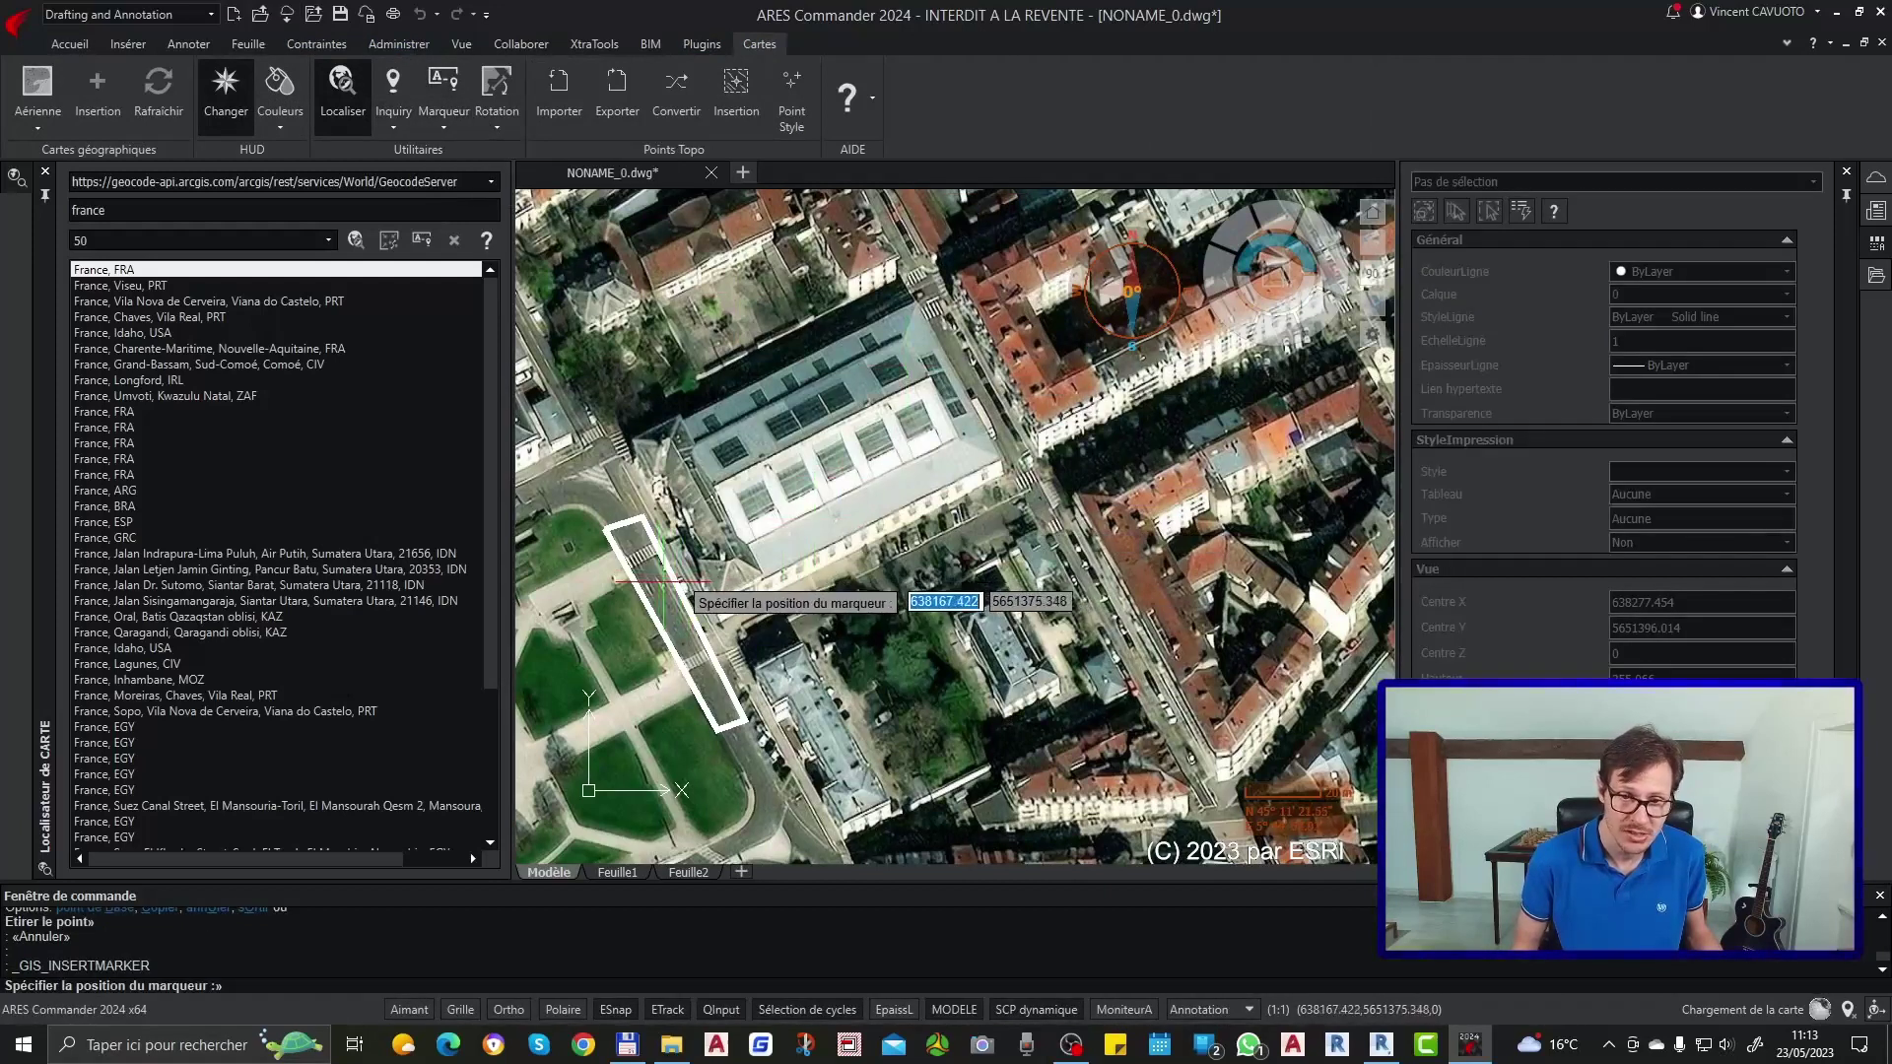
{"action": "left_click", "coordinate": [698, 611]}
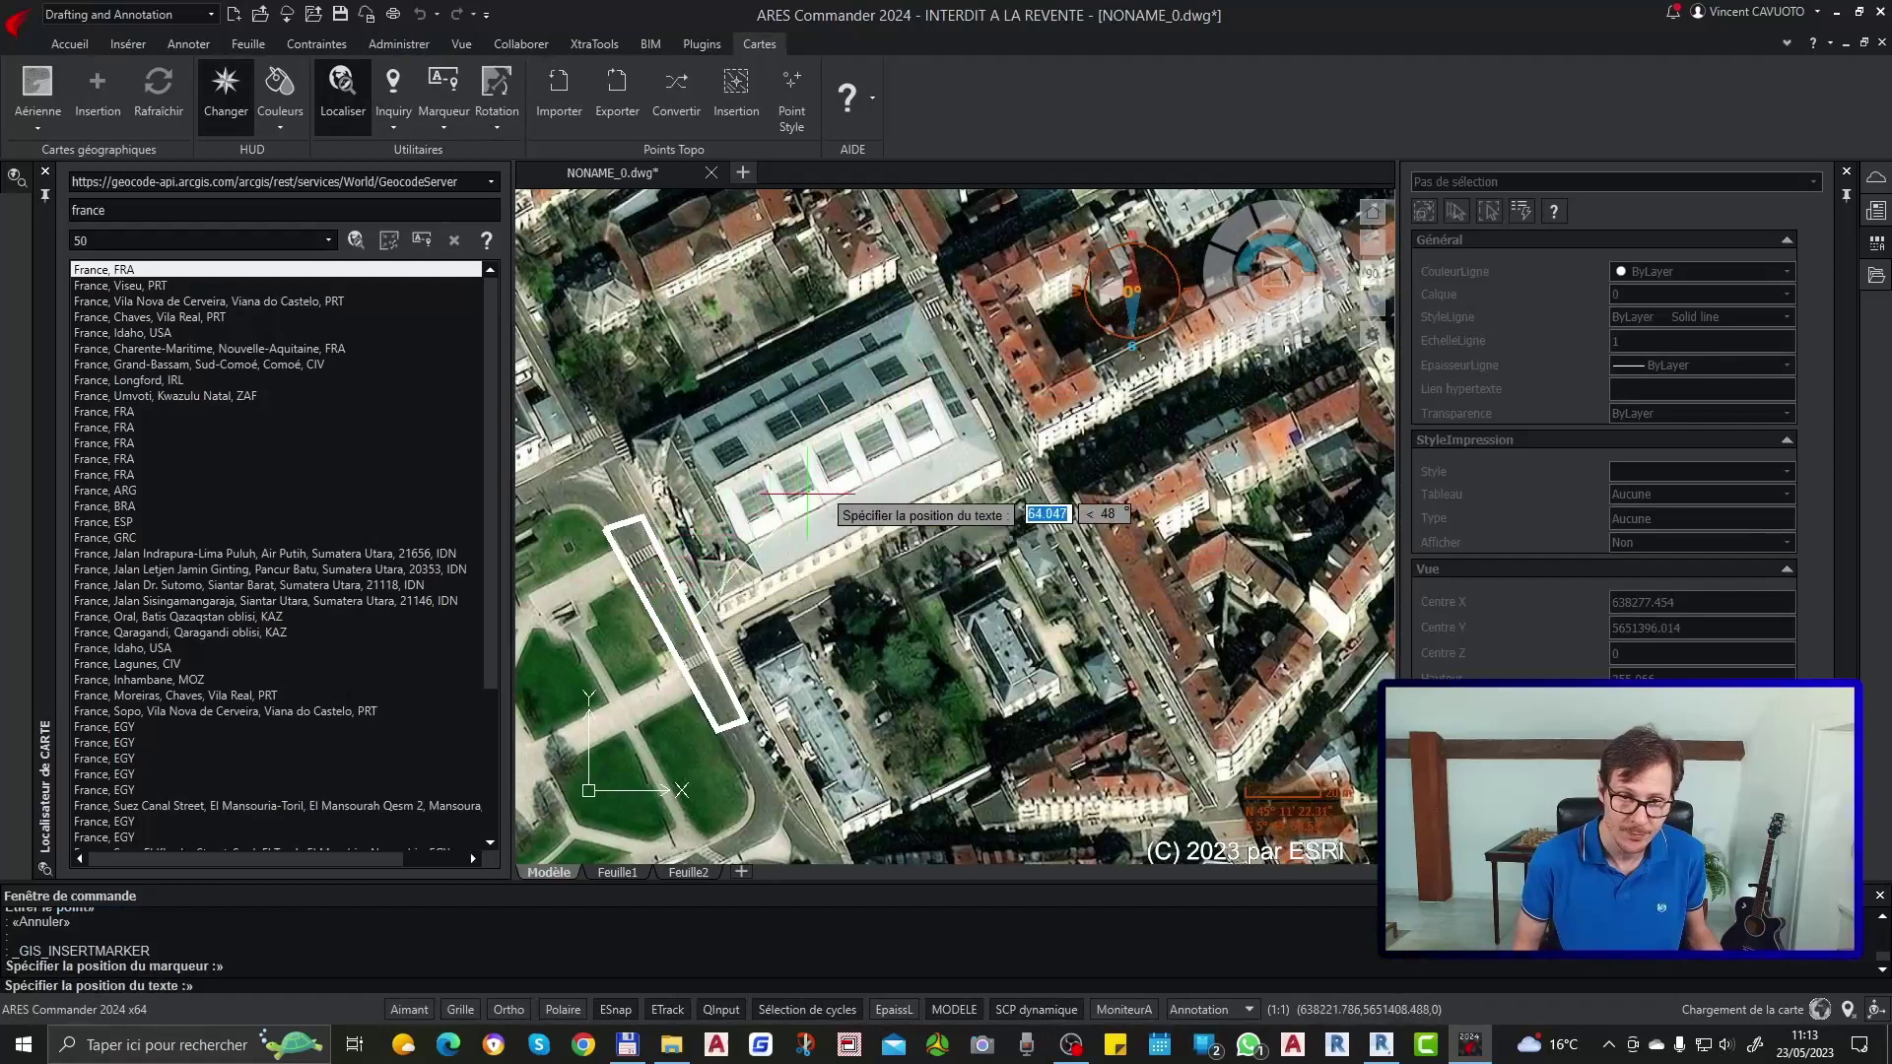
{"action": "left_click", "coordinate": [868, 526]}
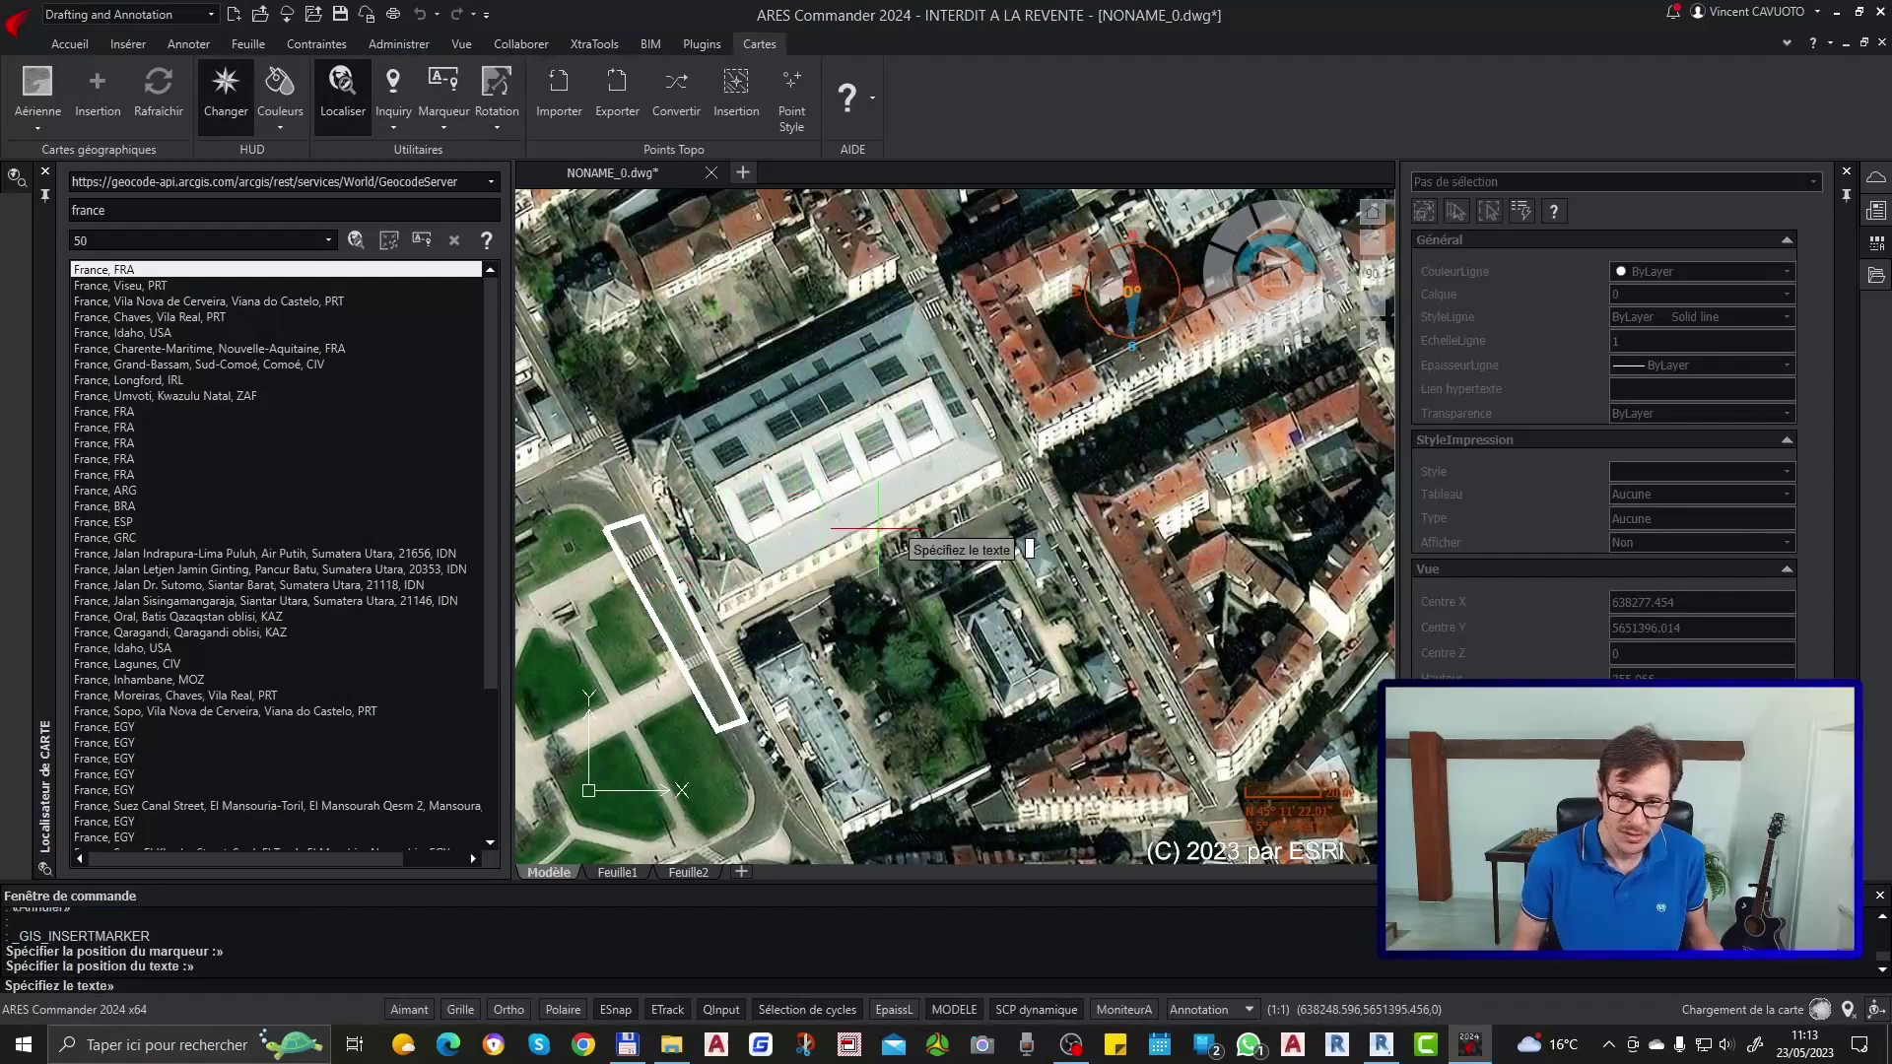
{"action": "type", "text": "test"}
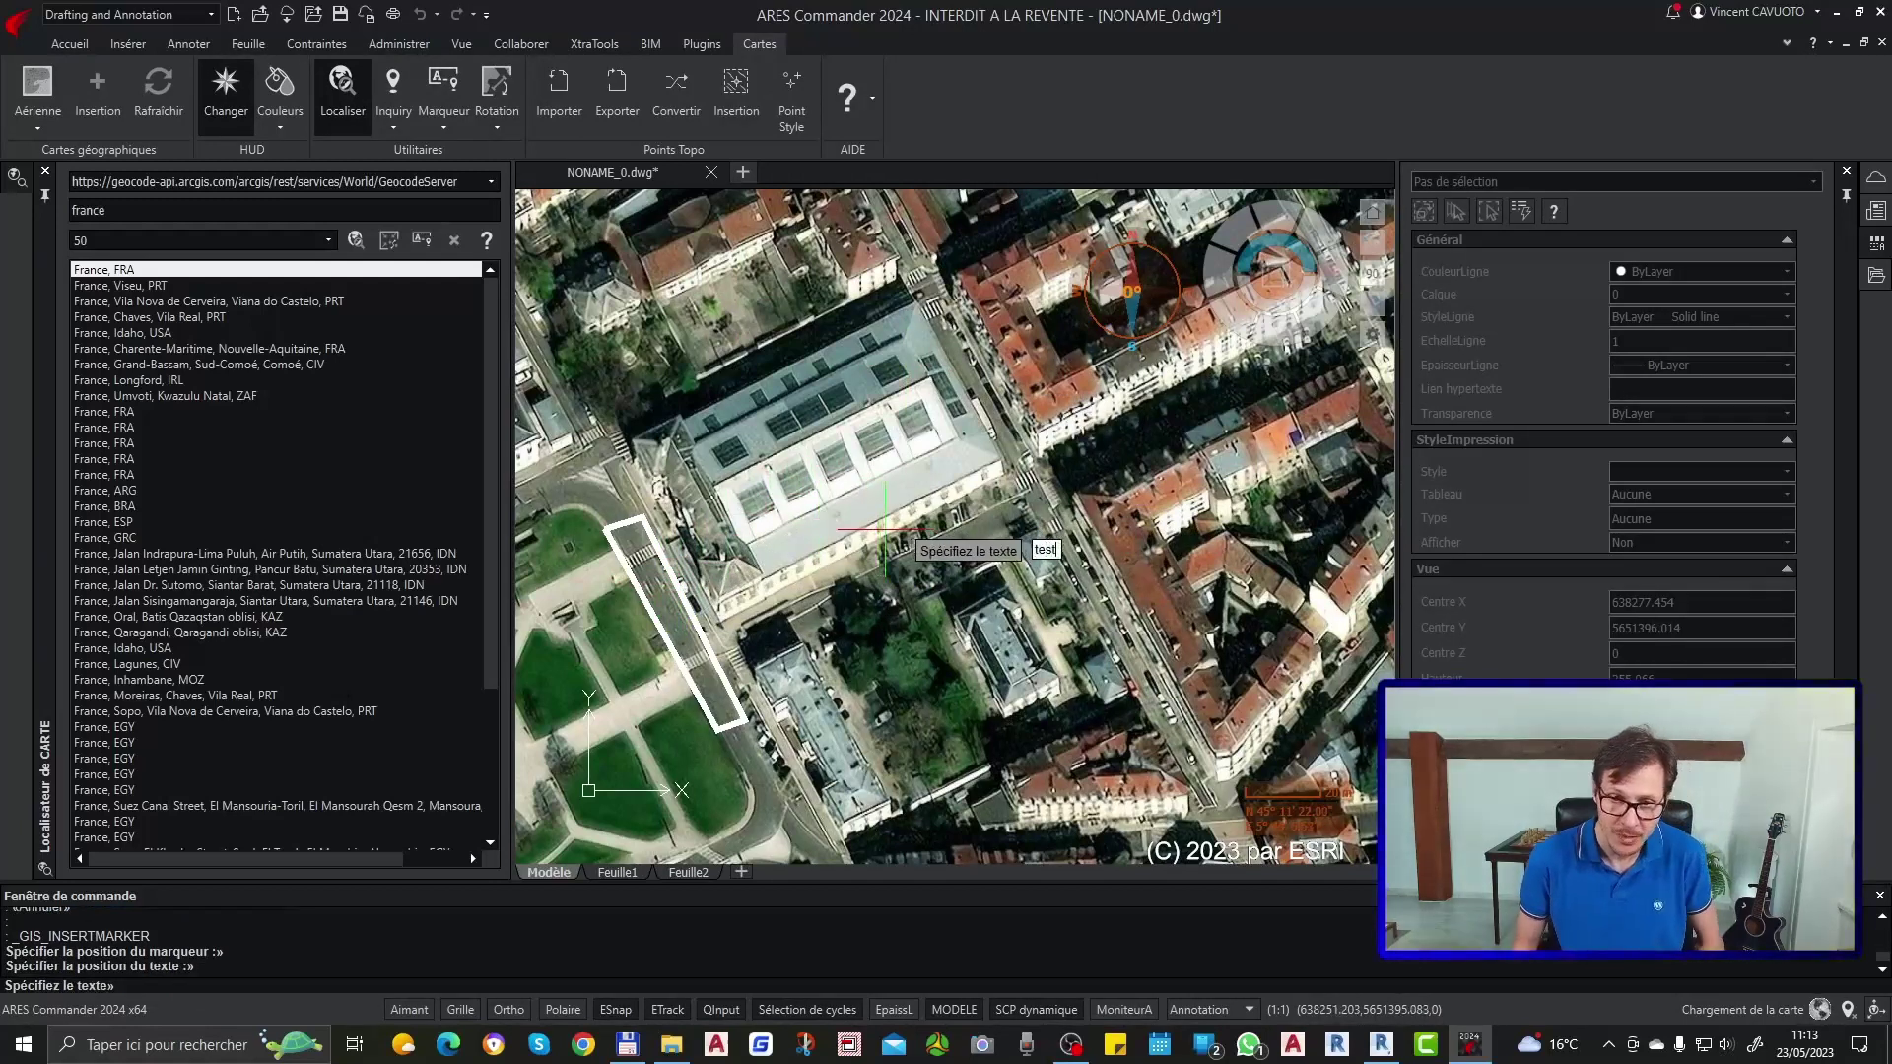
{"action": "key", "text": "Return"}
Step: Select the 'test' marker to inspect its properties, then deselect it
{"action": "left_click", "coordinate": [837, 532]}
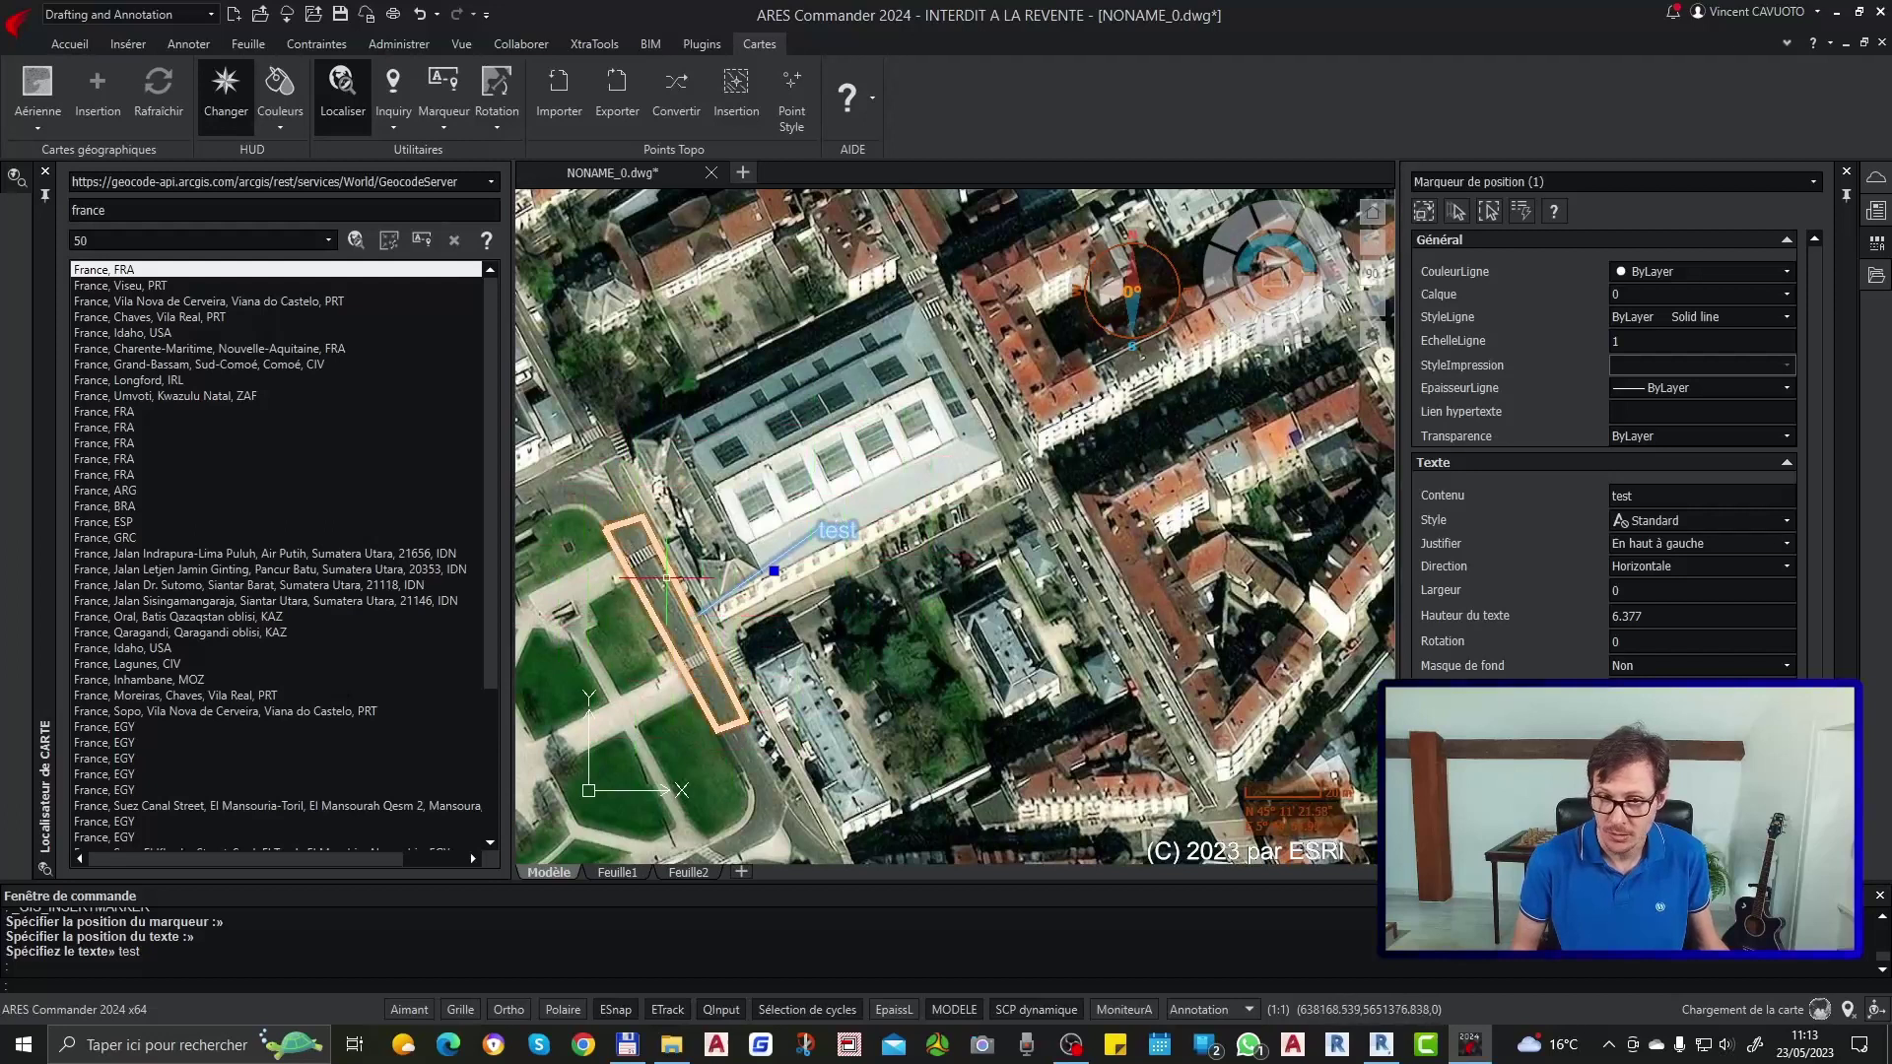
{"action": "key", "text": "Escape"}
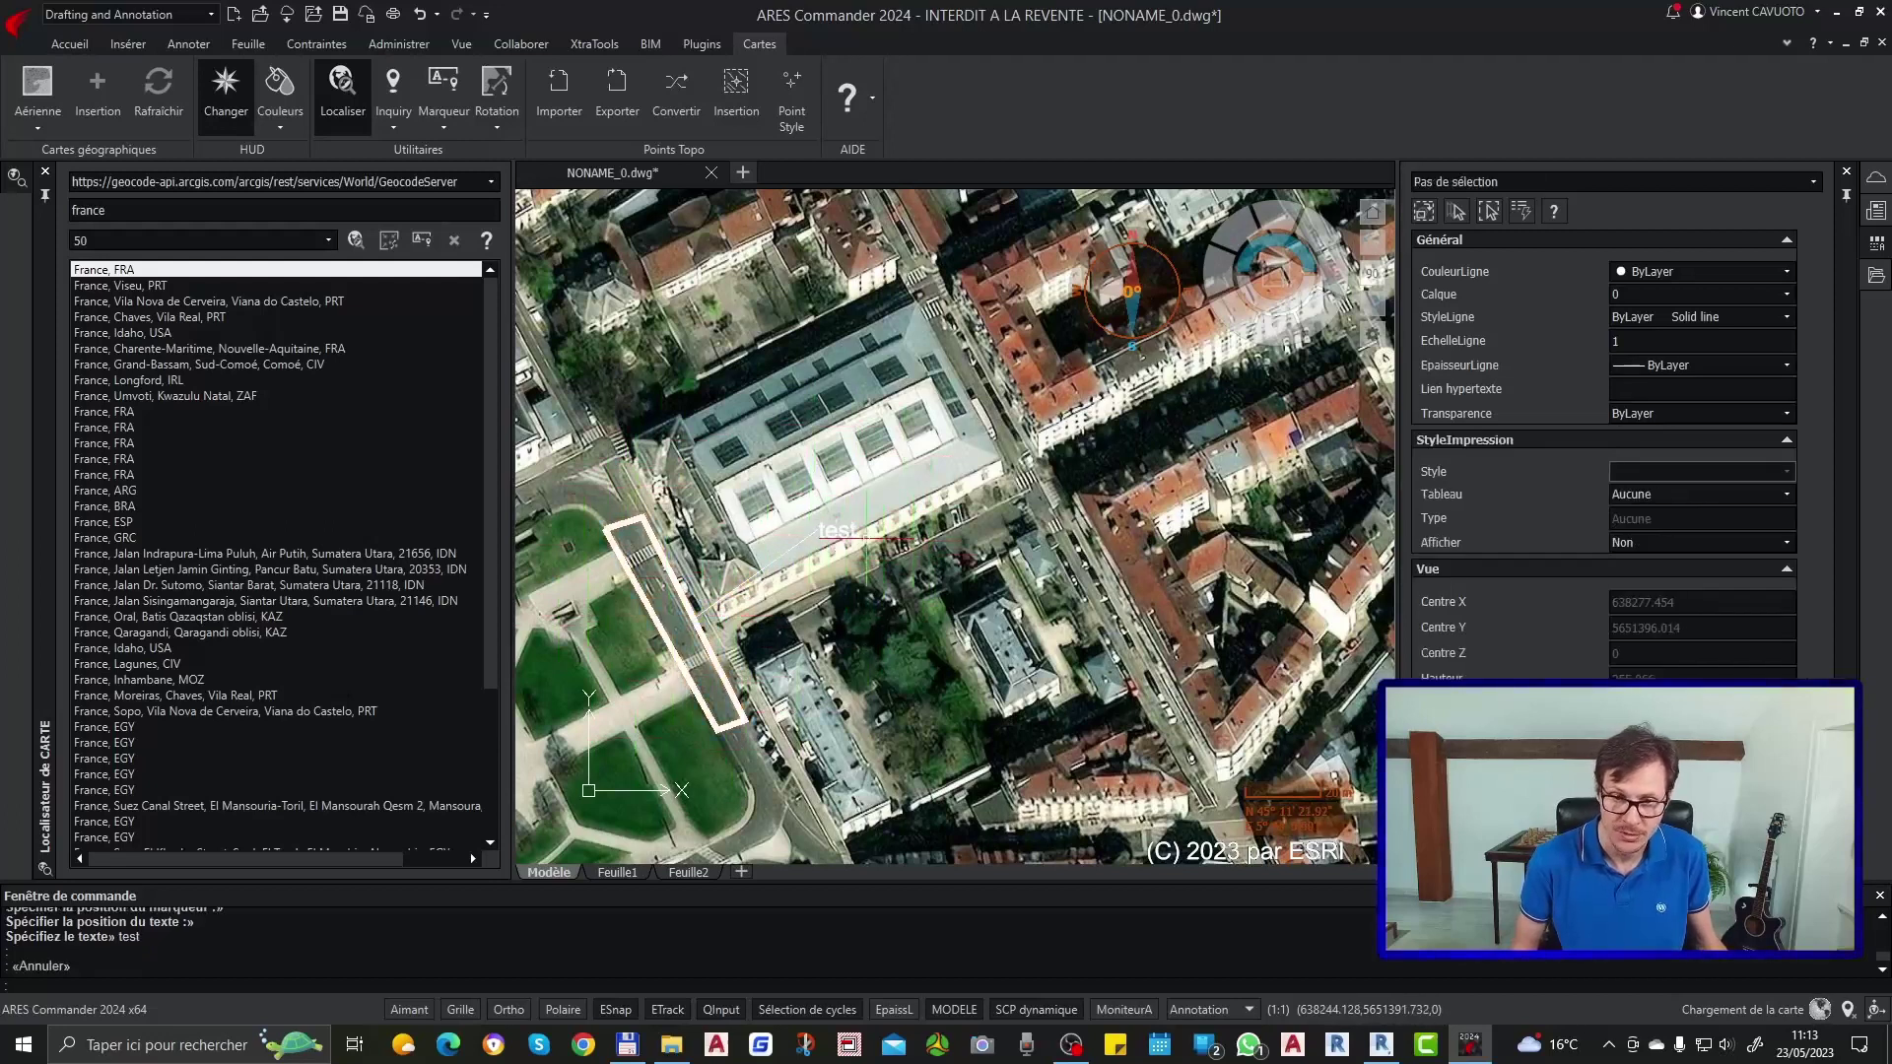
{"action": "left_click", "coordinate": [831, 536]}
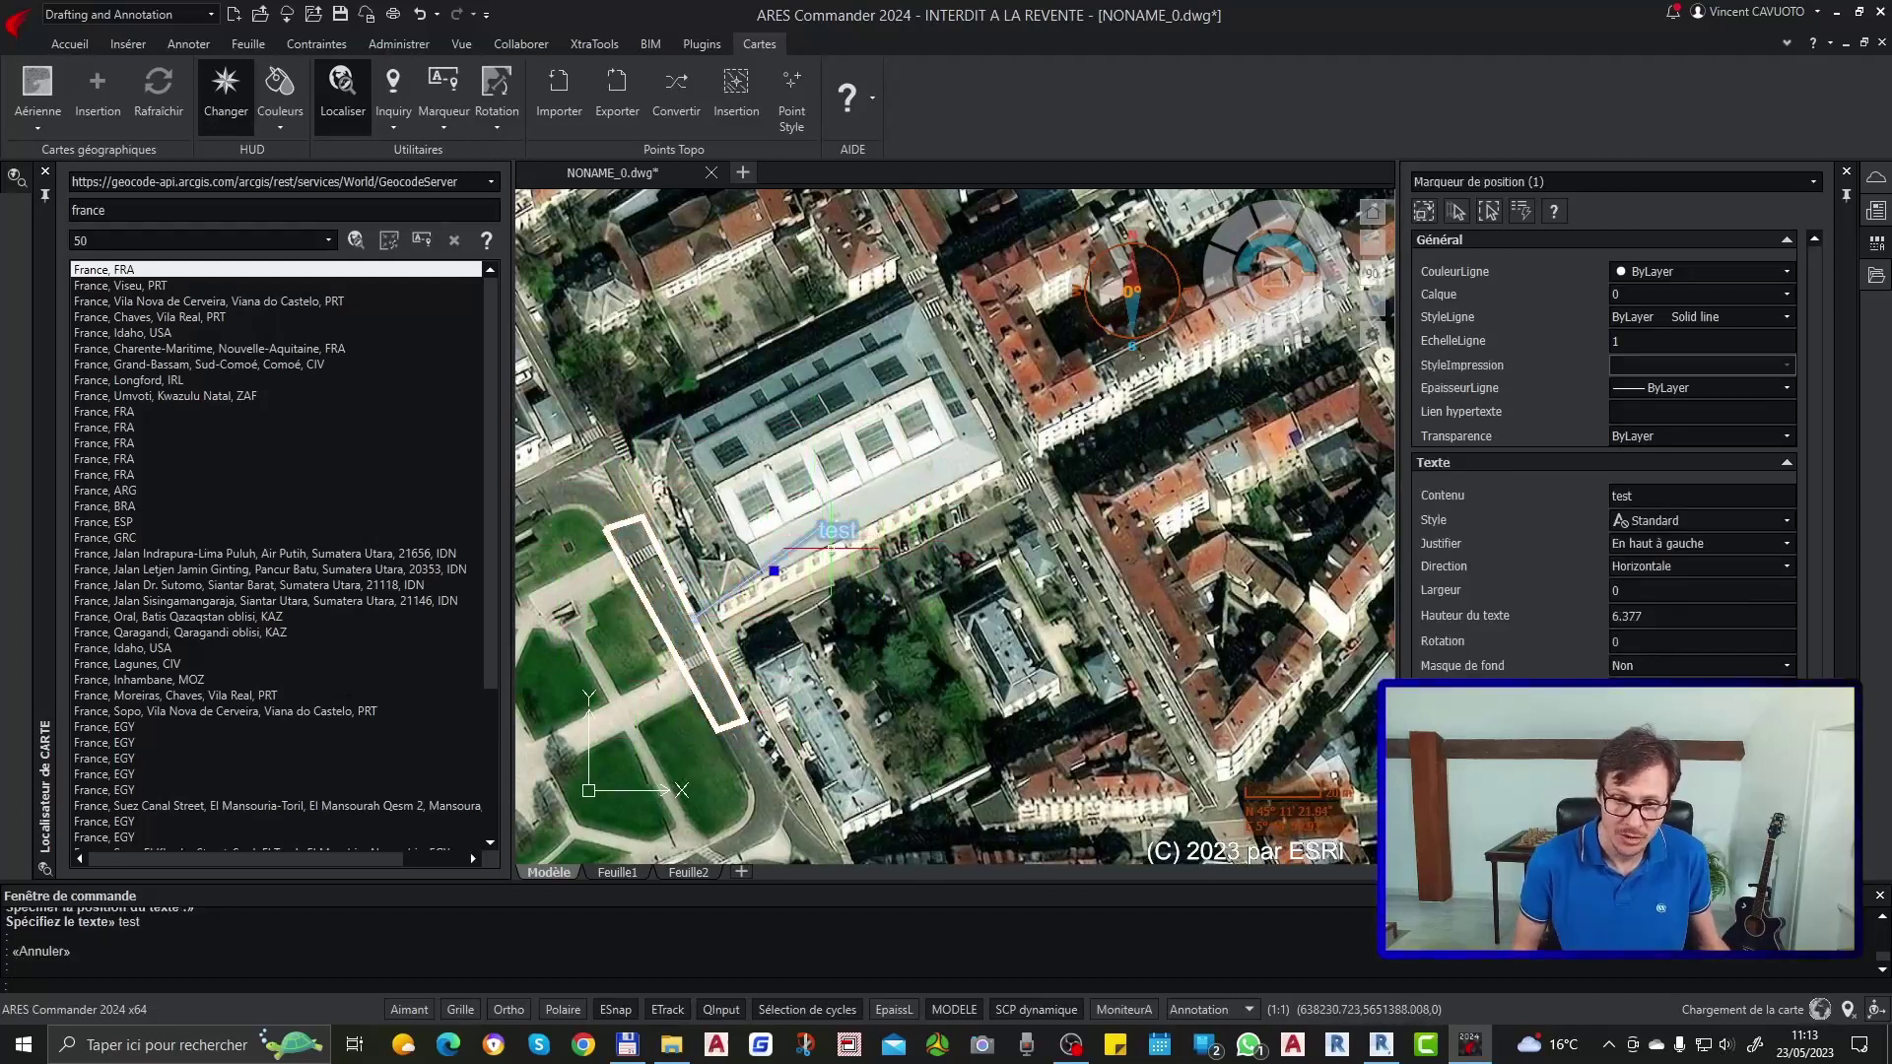
{"action": "key", "text": "Escape"}
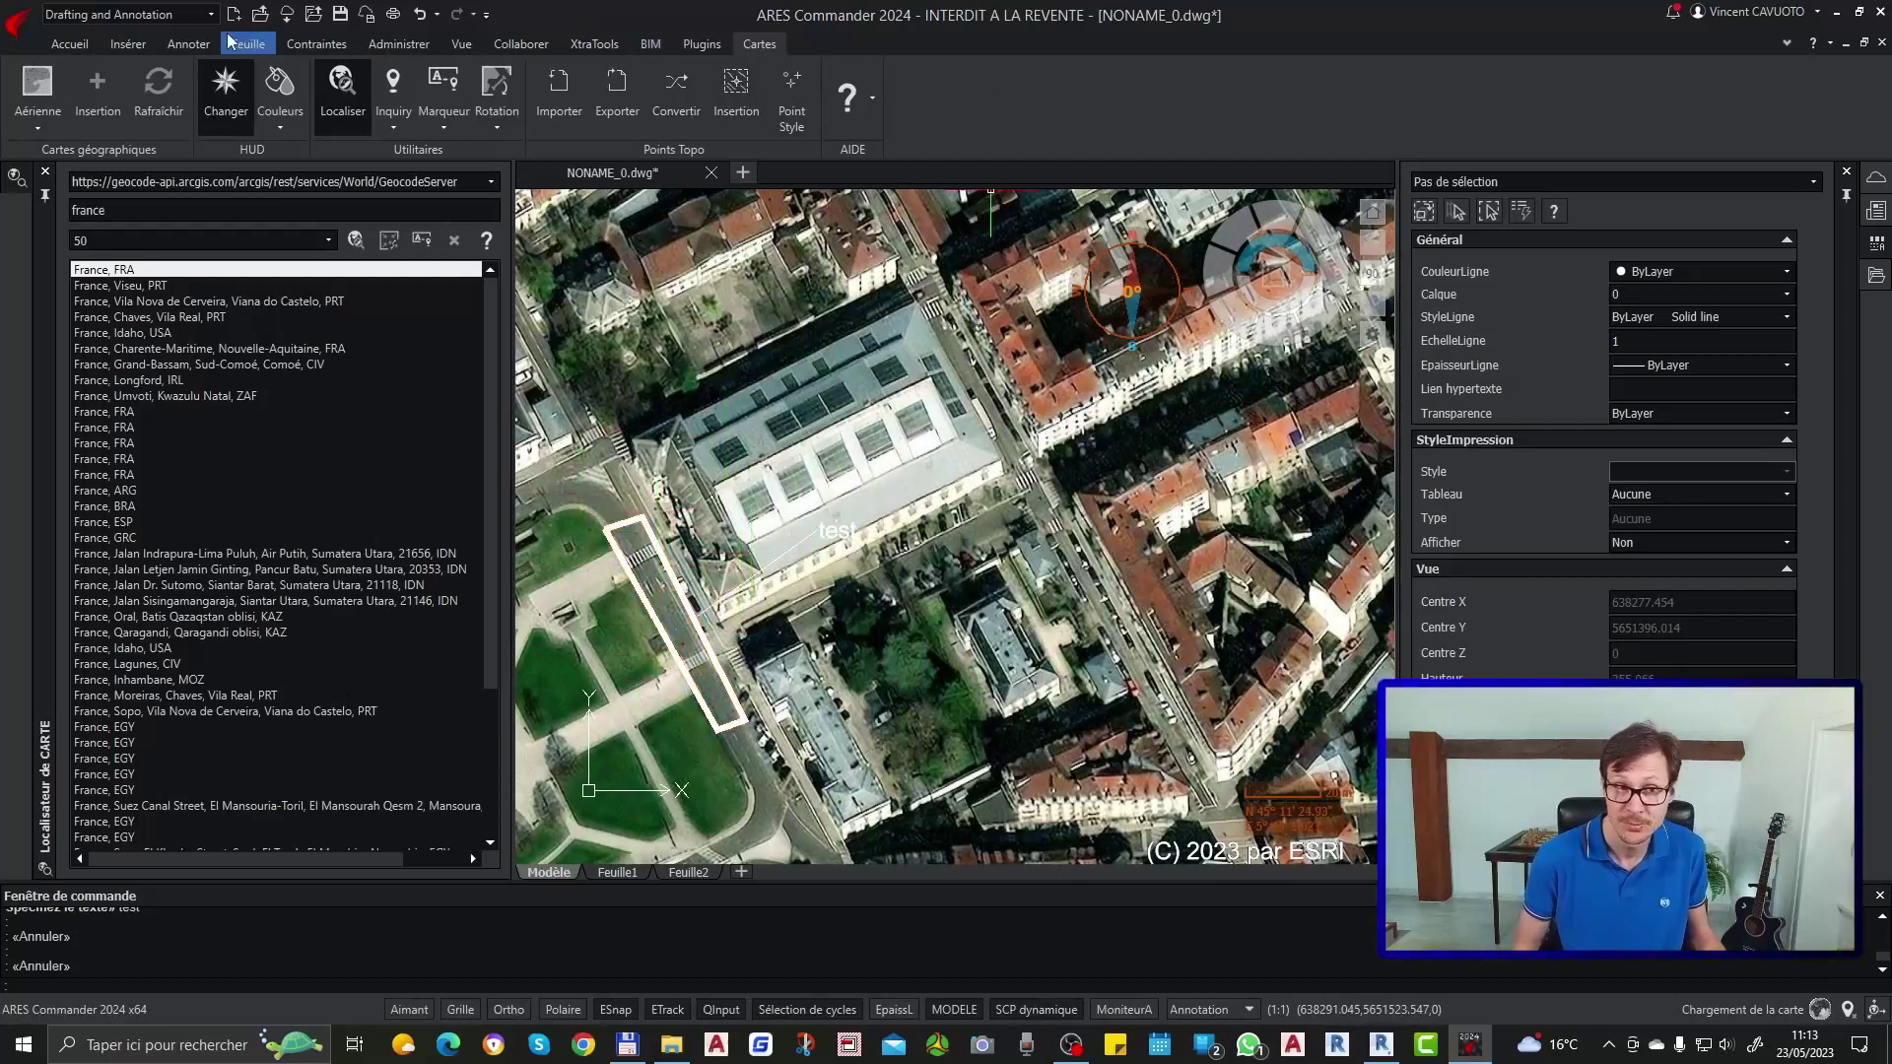
{"action": "left_click", "coordinate": [80, 43]}
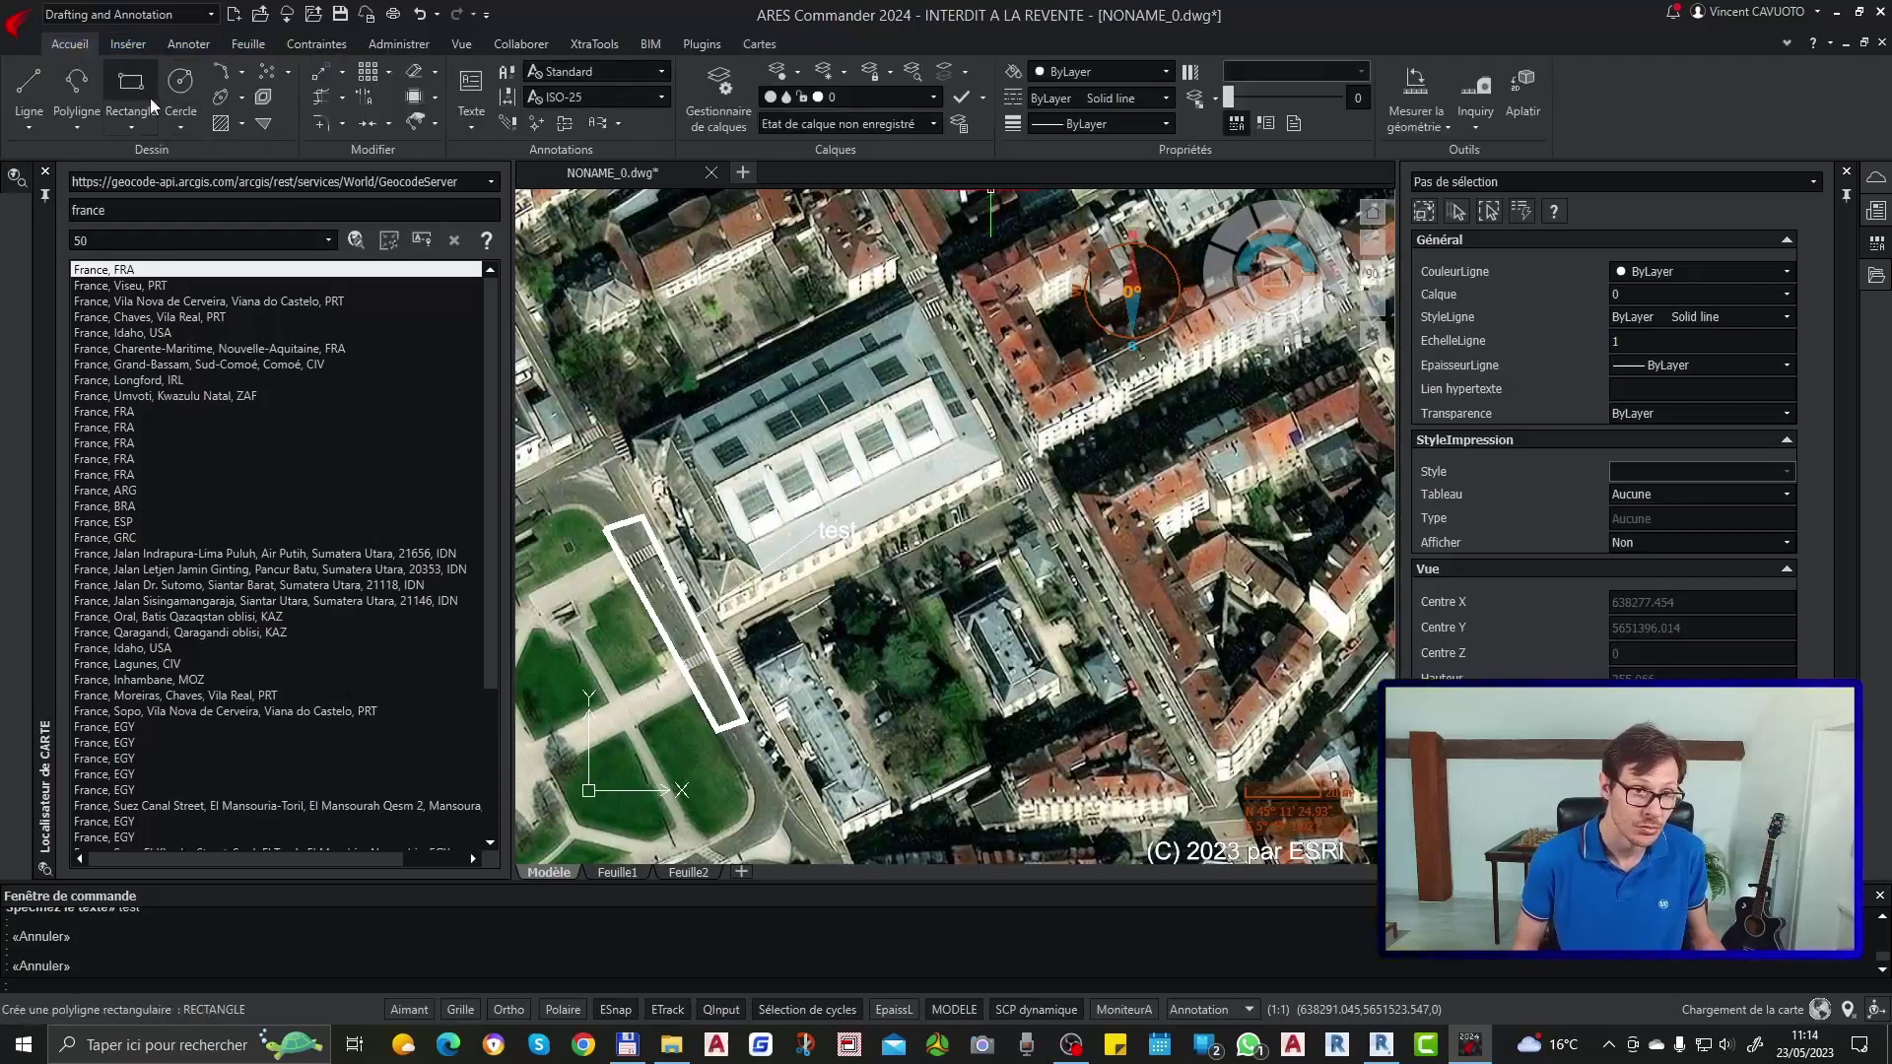
Step: Fill the rectangle beside the park with the ANSI31 diagonal hatch
{"action": "left_click", "coordinate": [222, 128]}
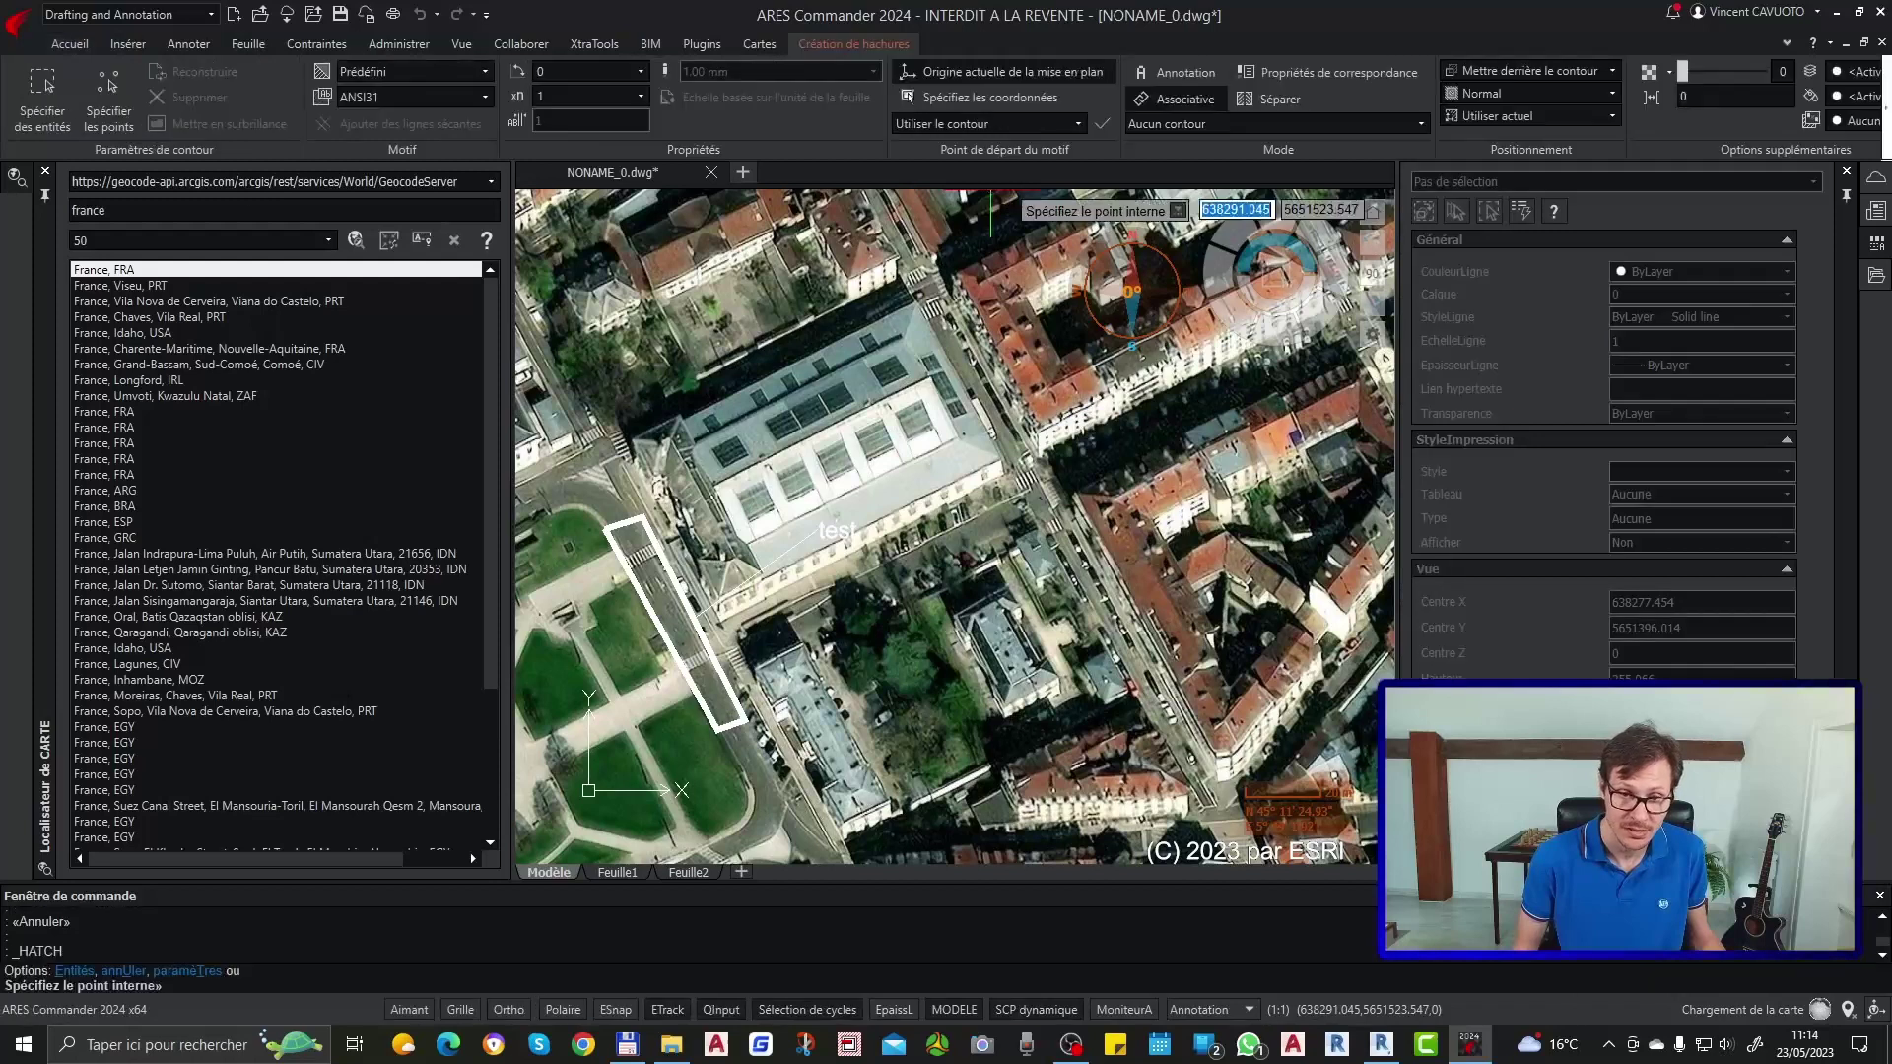
{"action": "left_click", "coordinate": [698, 664]}
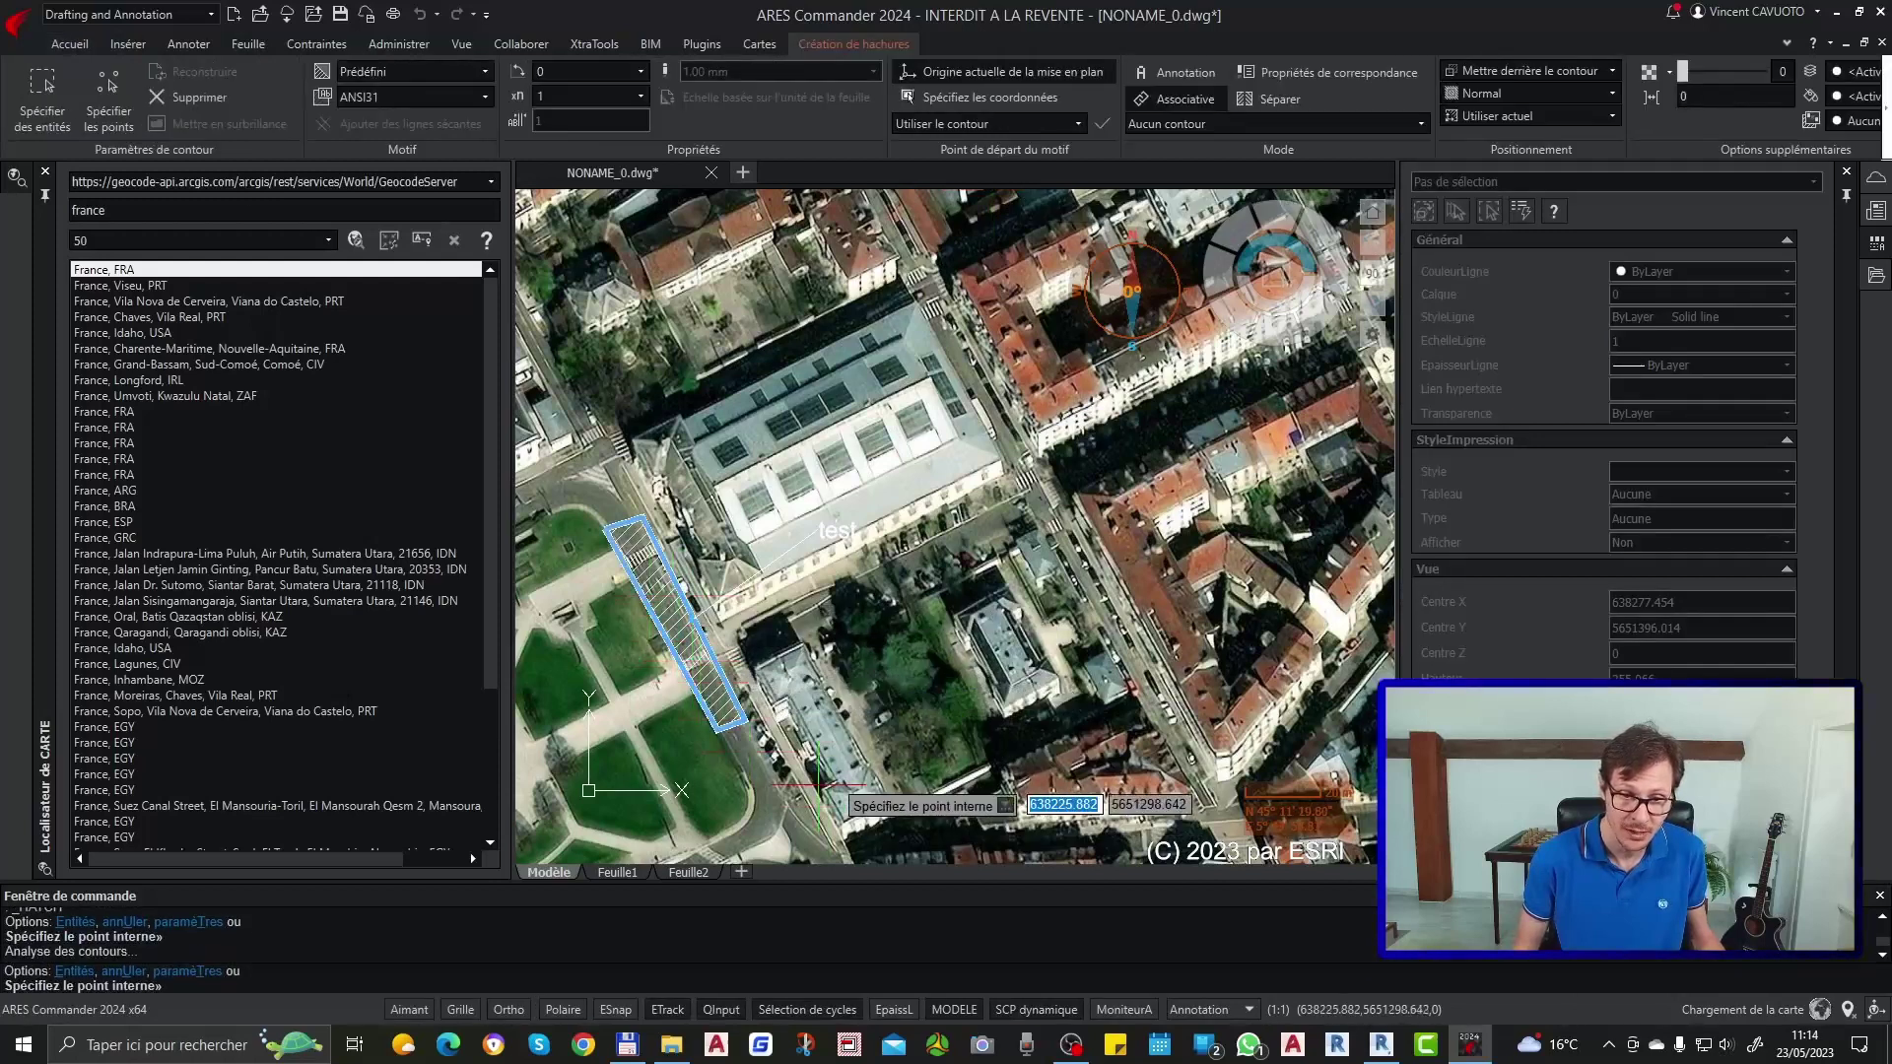
{"action": "key", "text": "Return"}
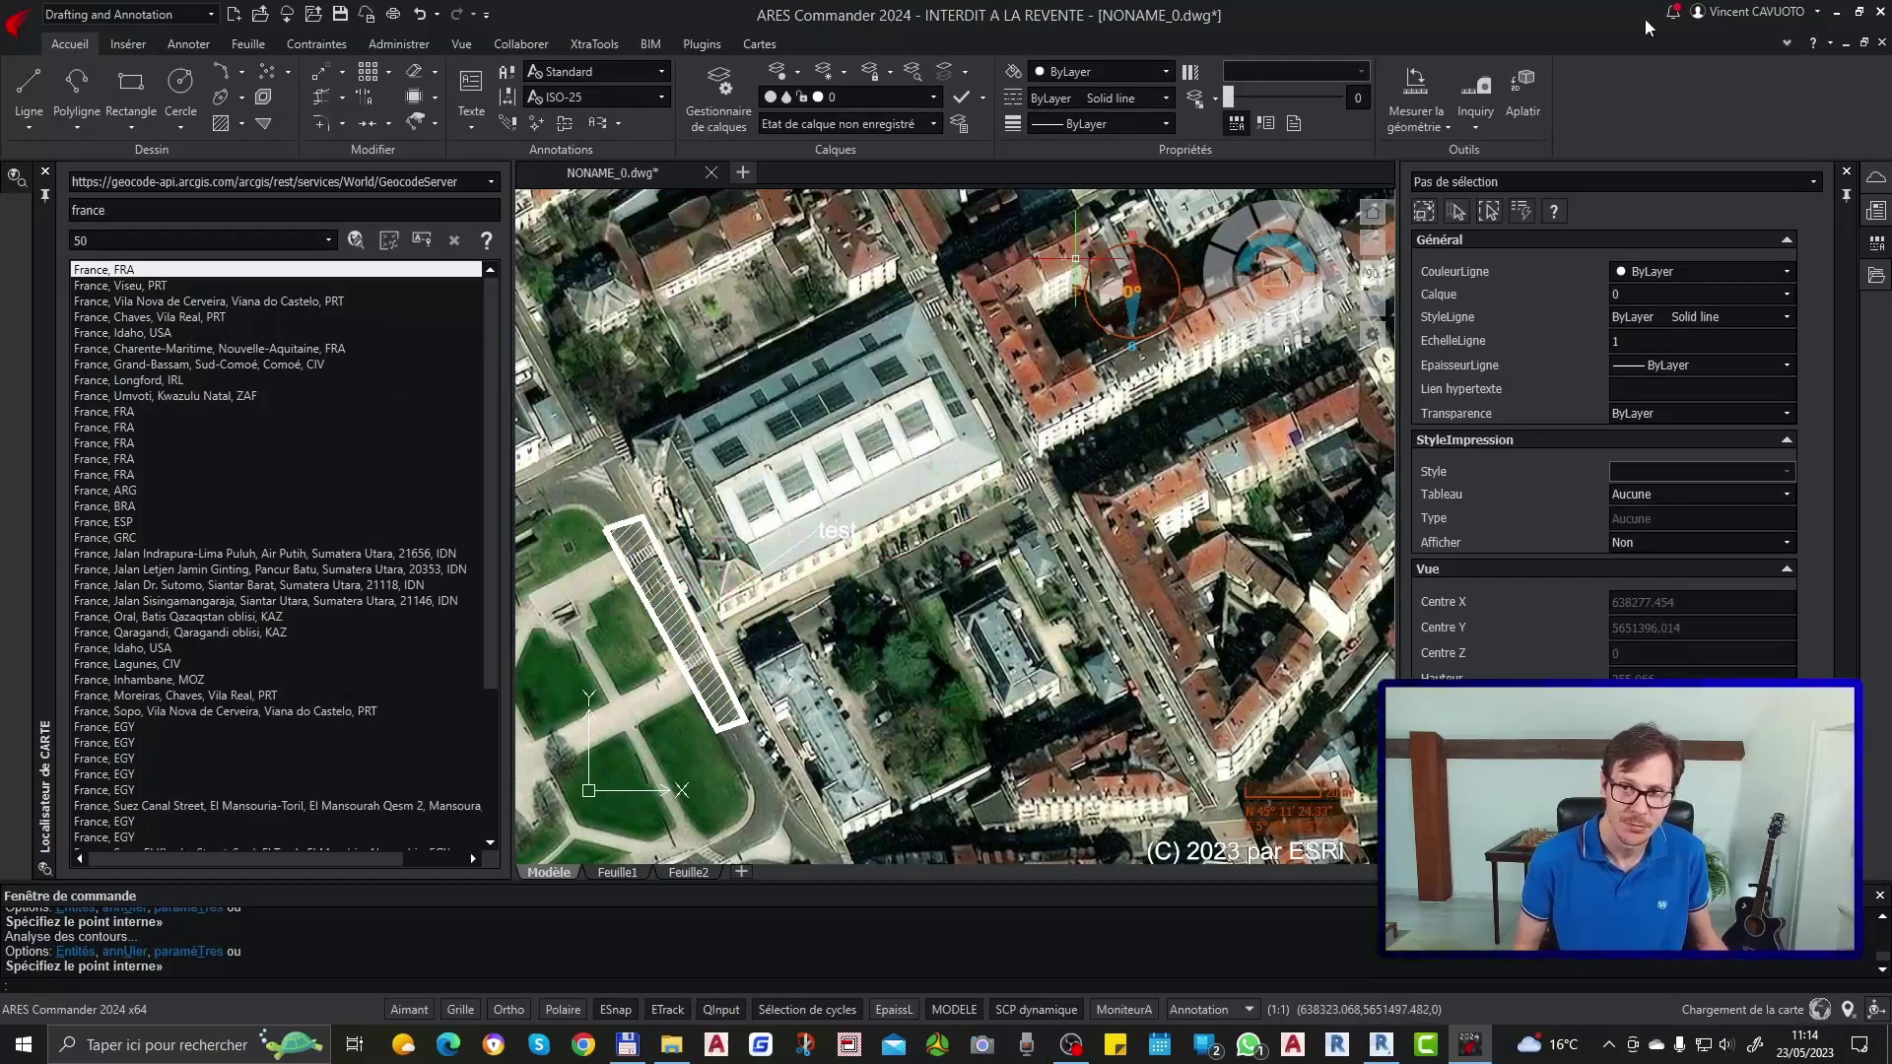
{"action": "left_click", "coordinate": [1422, 89]}
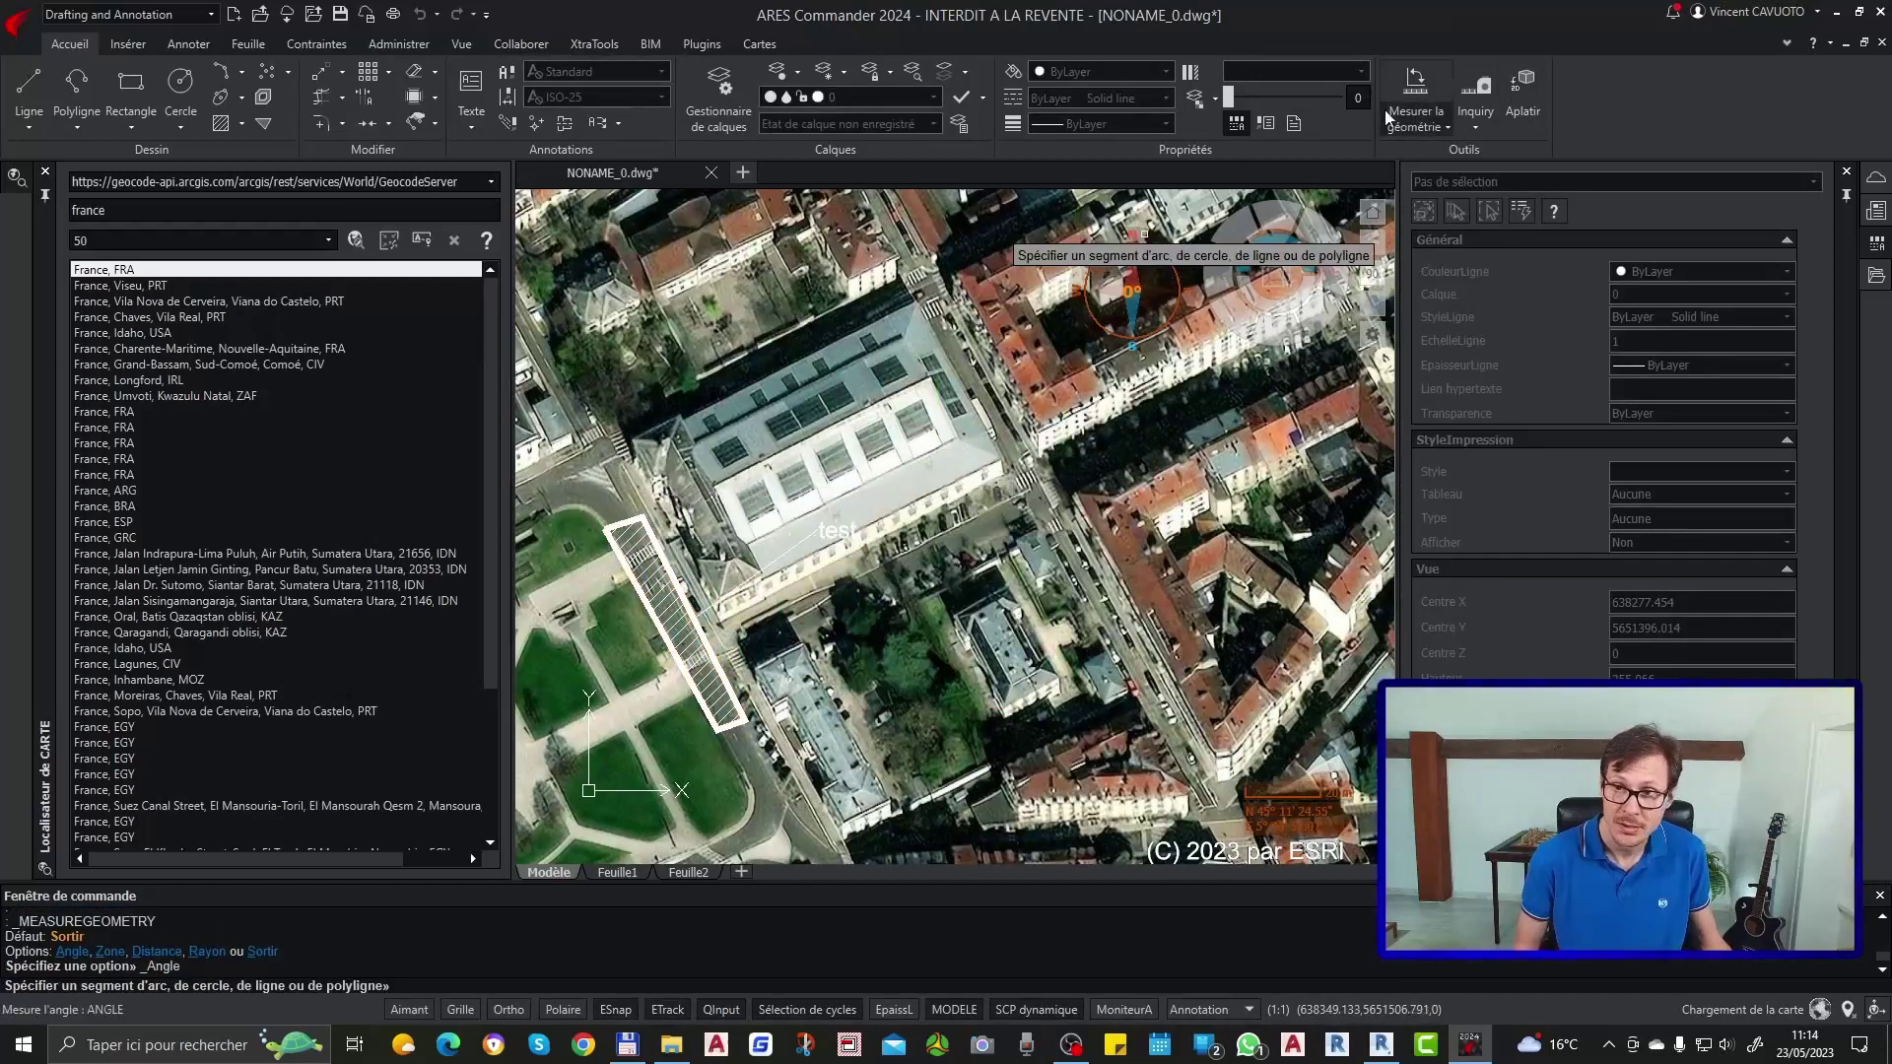
{"action": "key", "text": "Escape"}
{"action": "left_click", "coordinate": [1437, 129]}
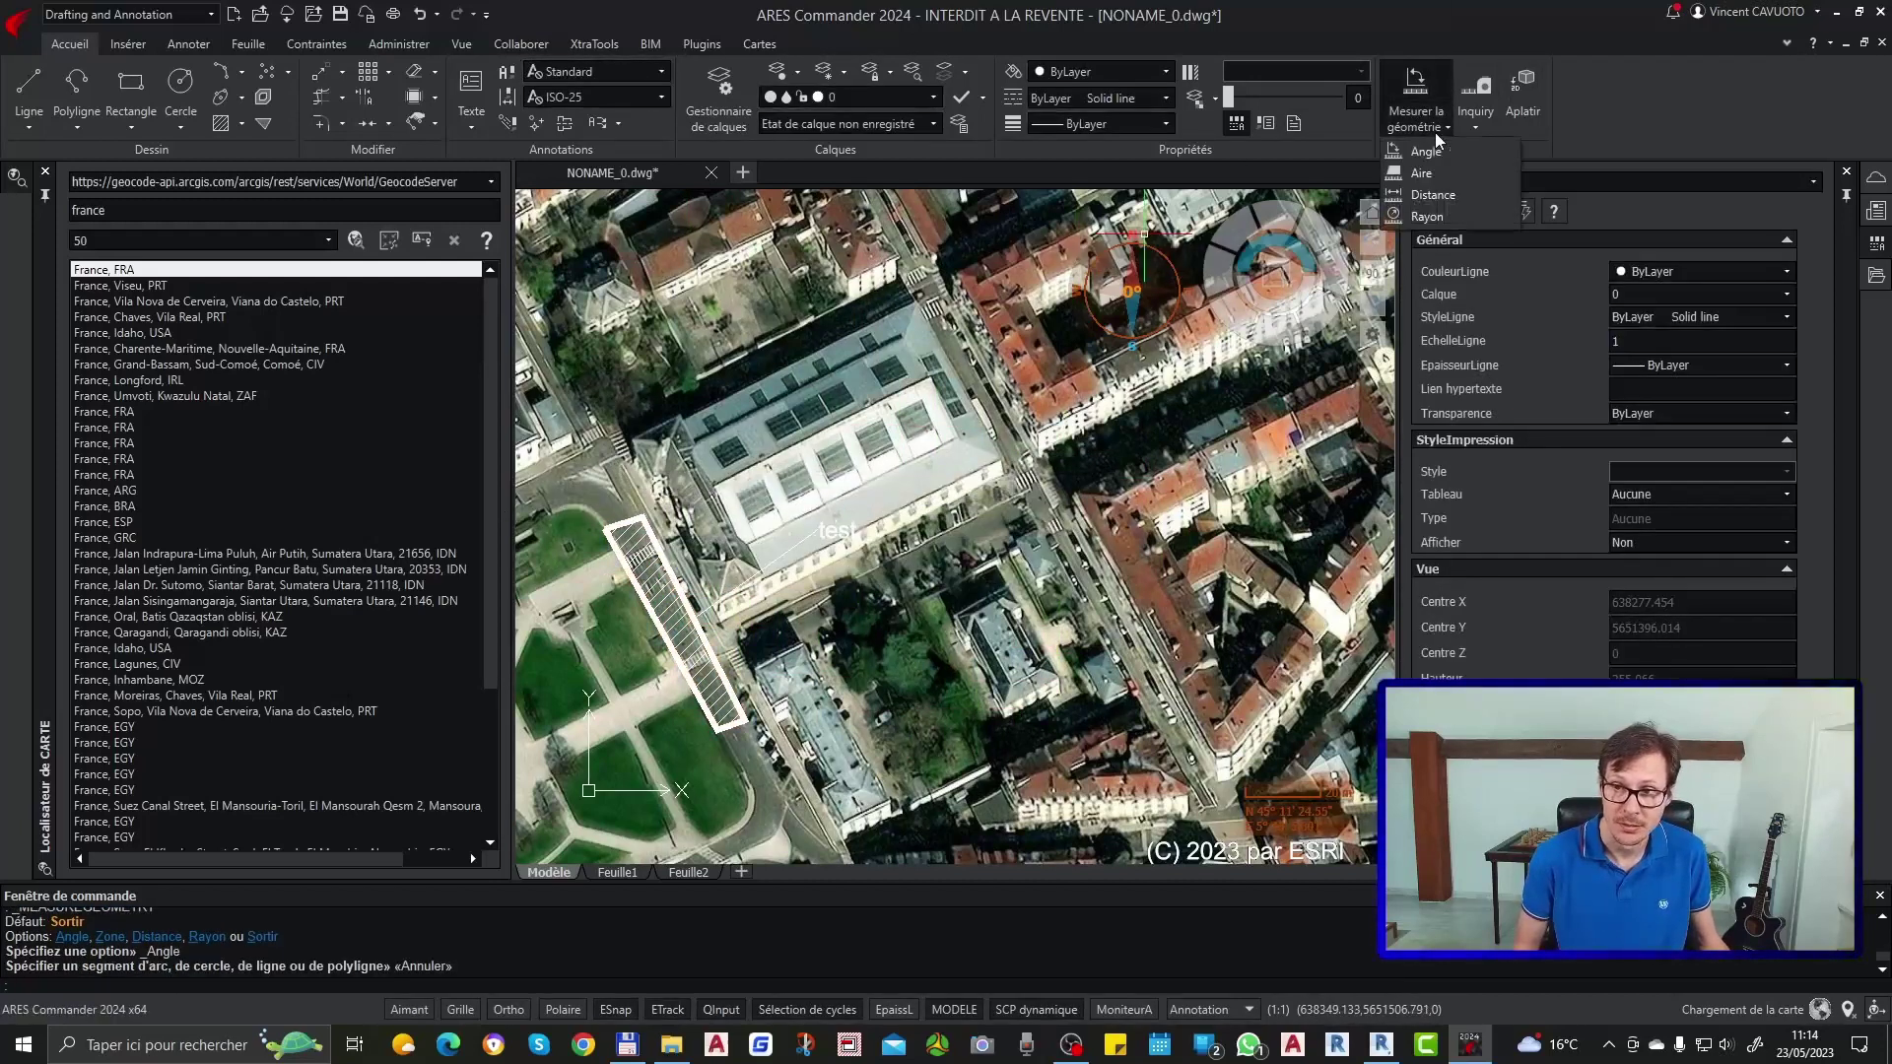
{"action": "left_click", "coordinate": [1432, 195]}
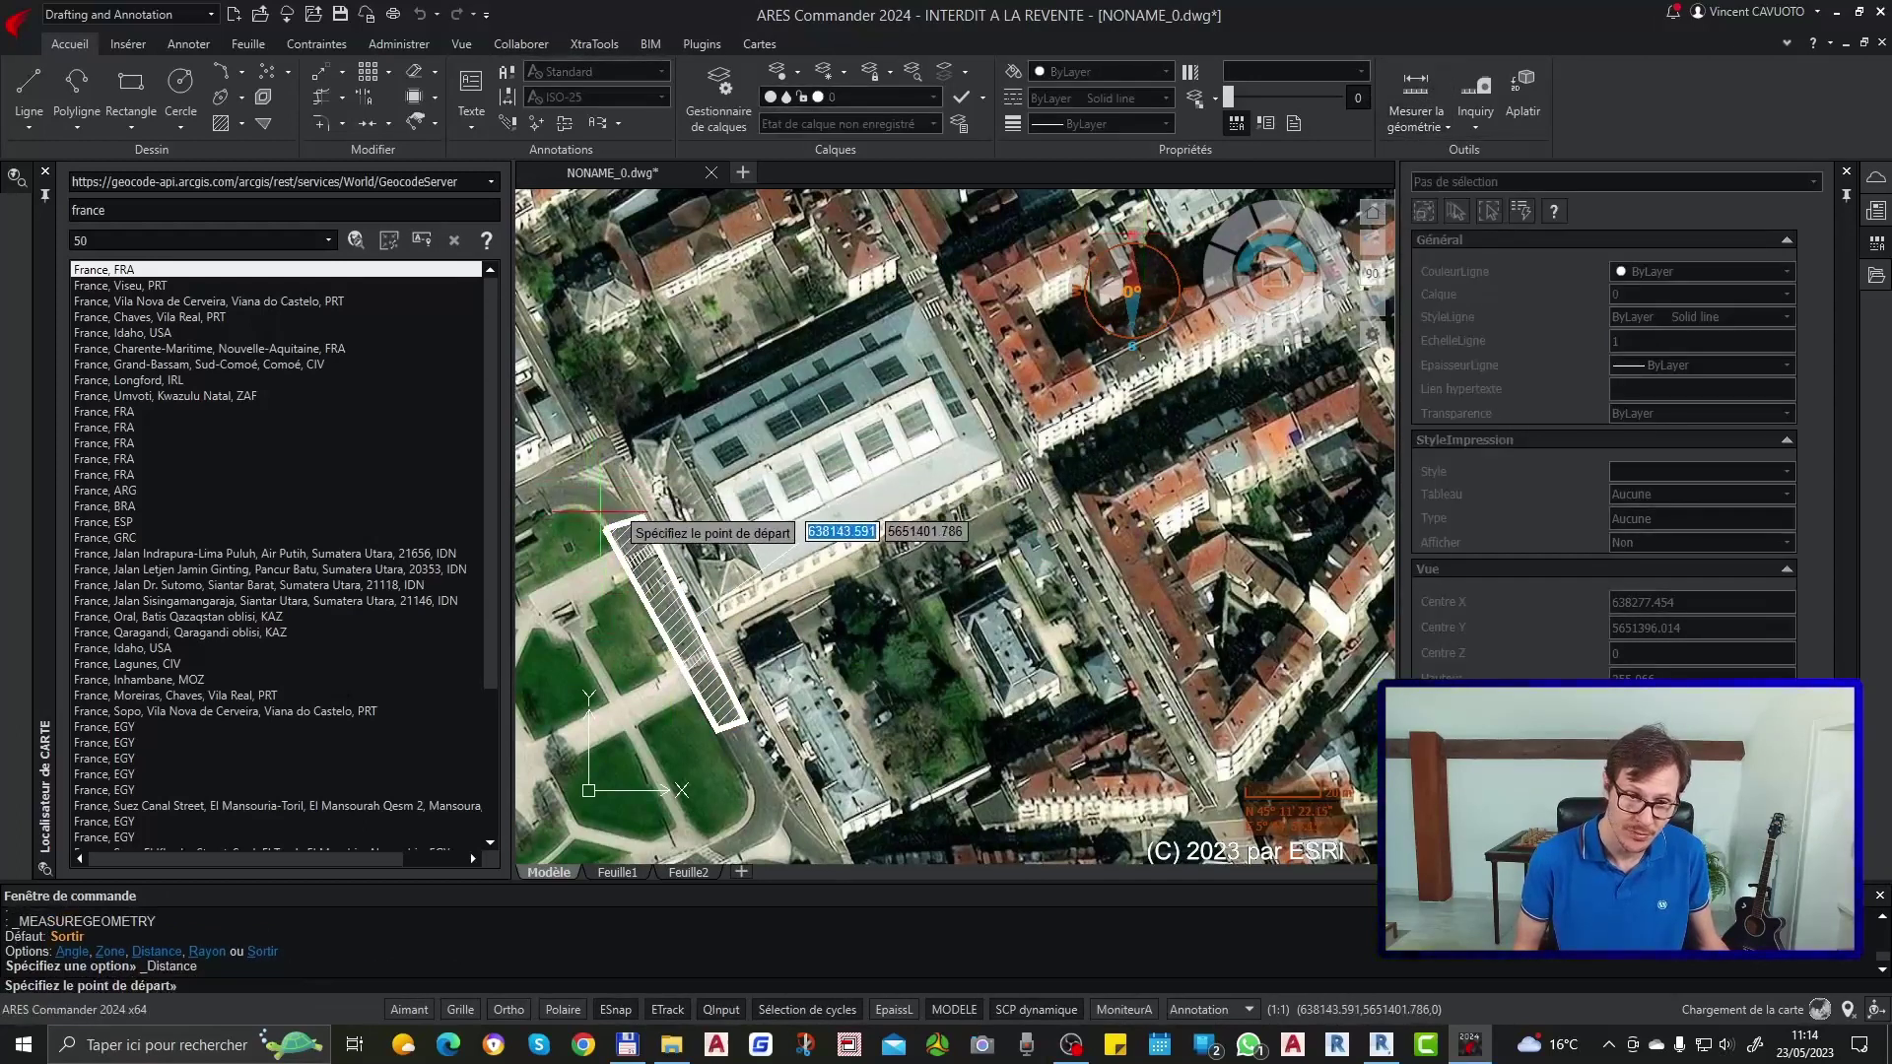
{"action": "left_click", "coordinate": [726, 756]}
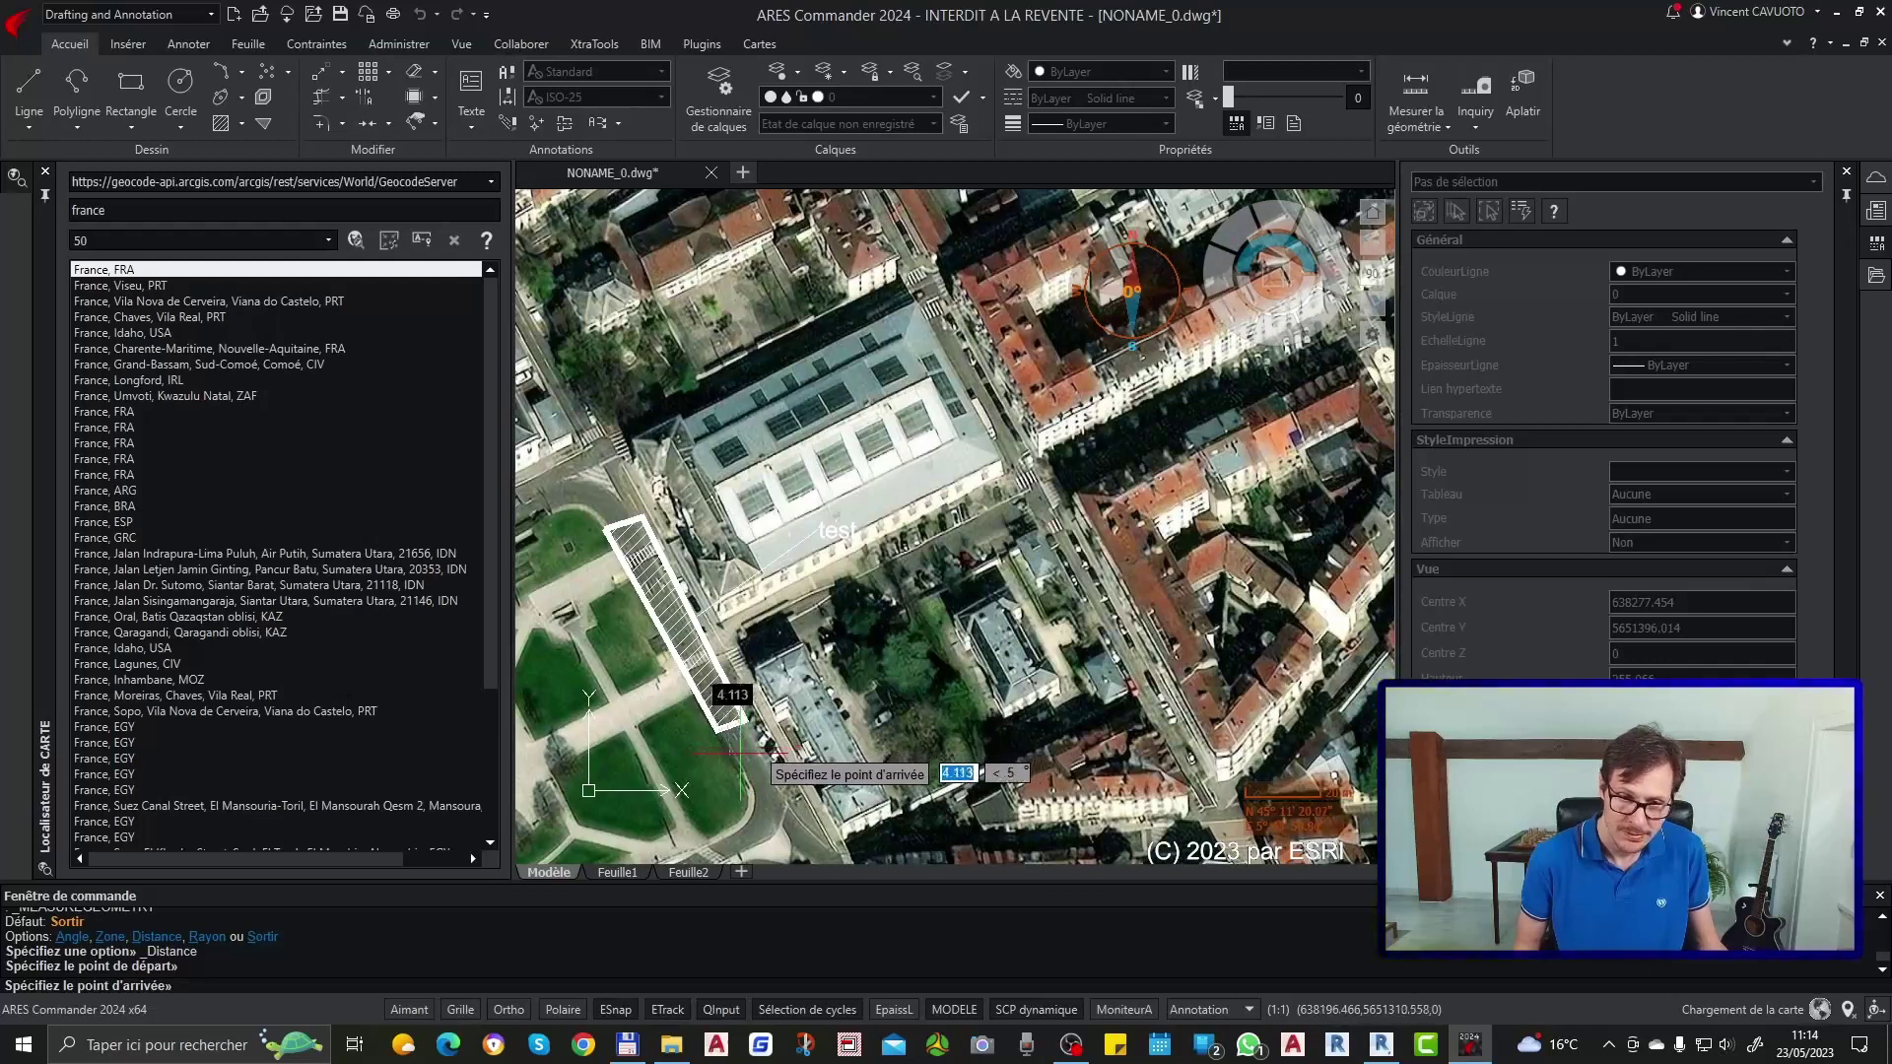
{"action": "key", "text": "Escape"}
{"action": "key", "text": "Return"}
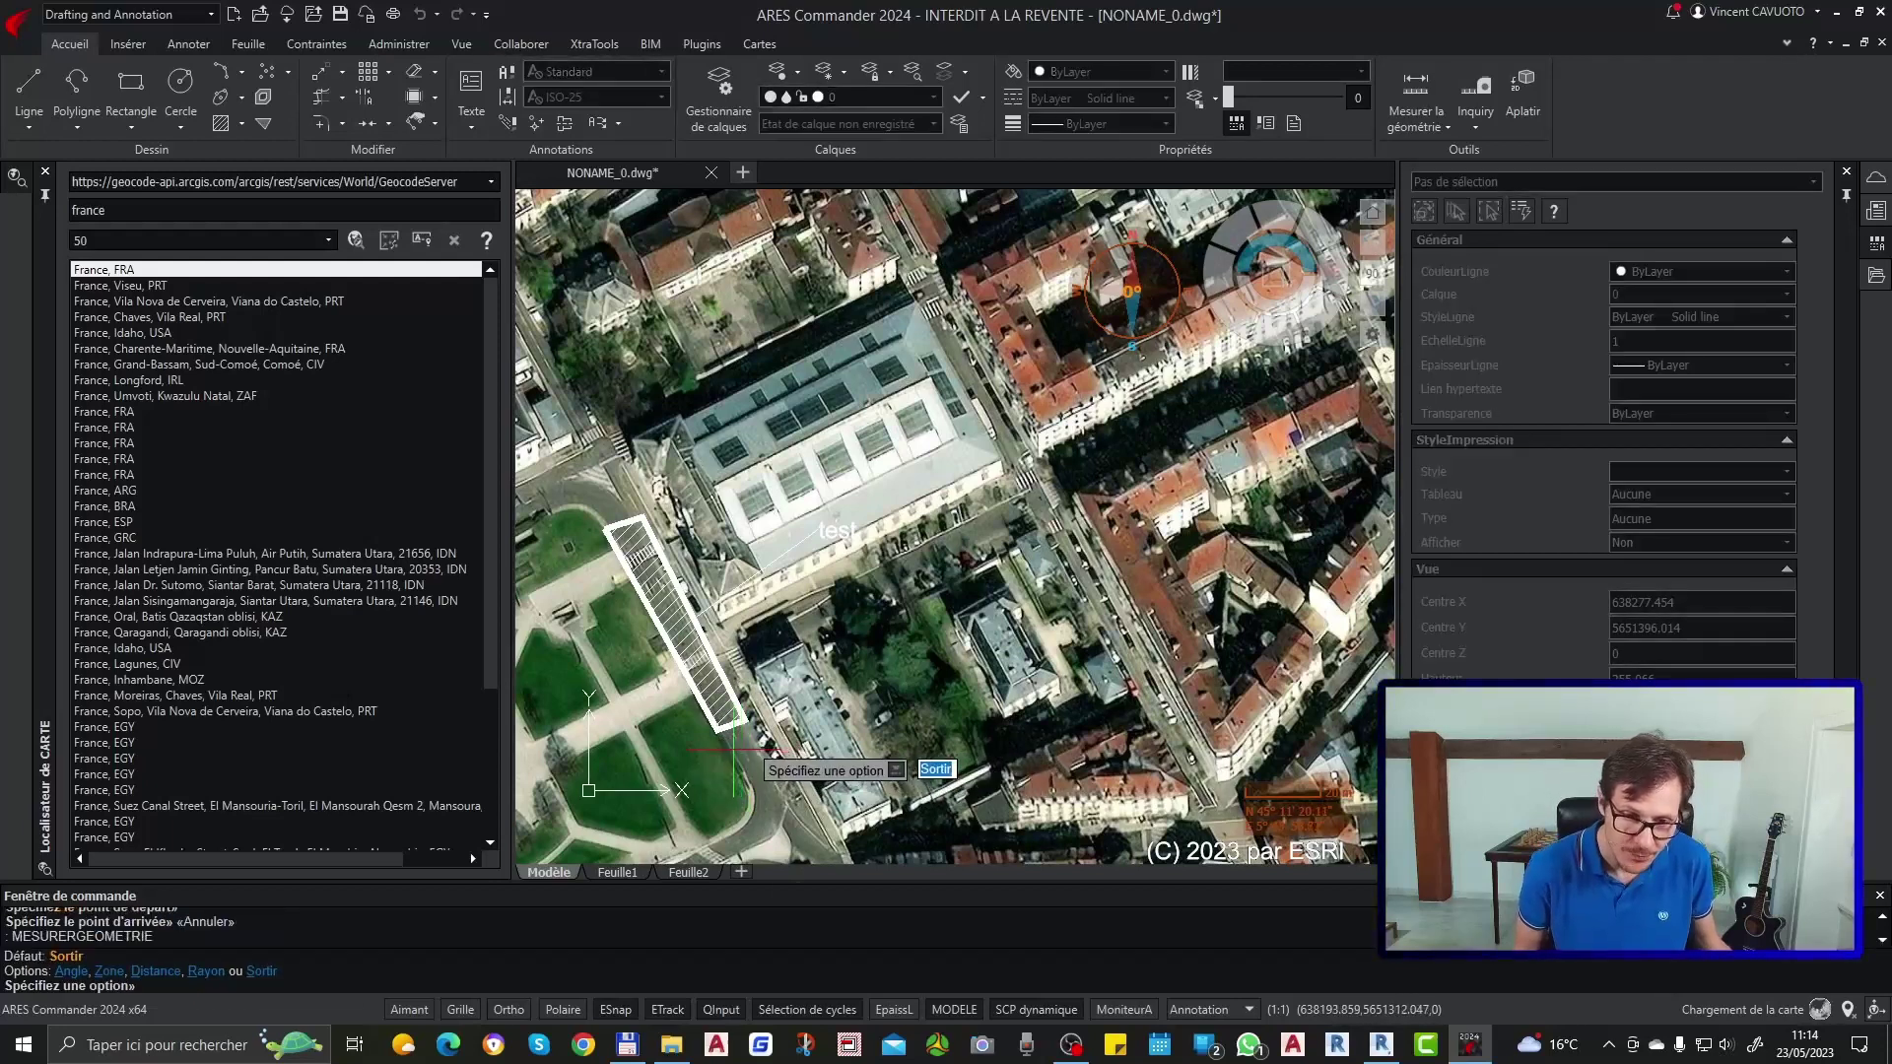
{"action": "key", "text": "Down"}
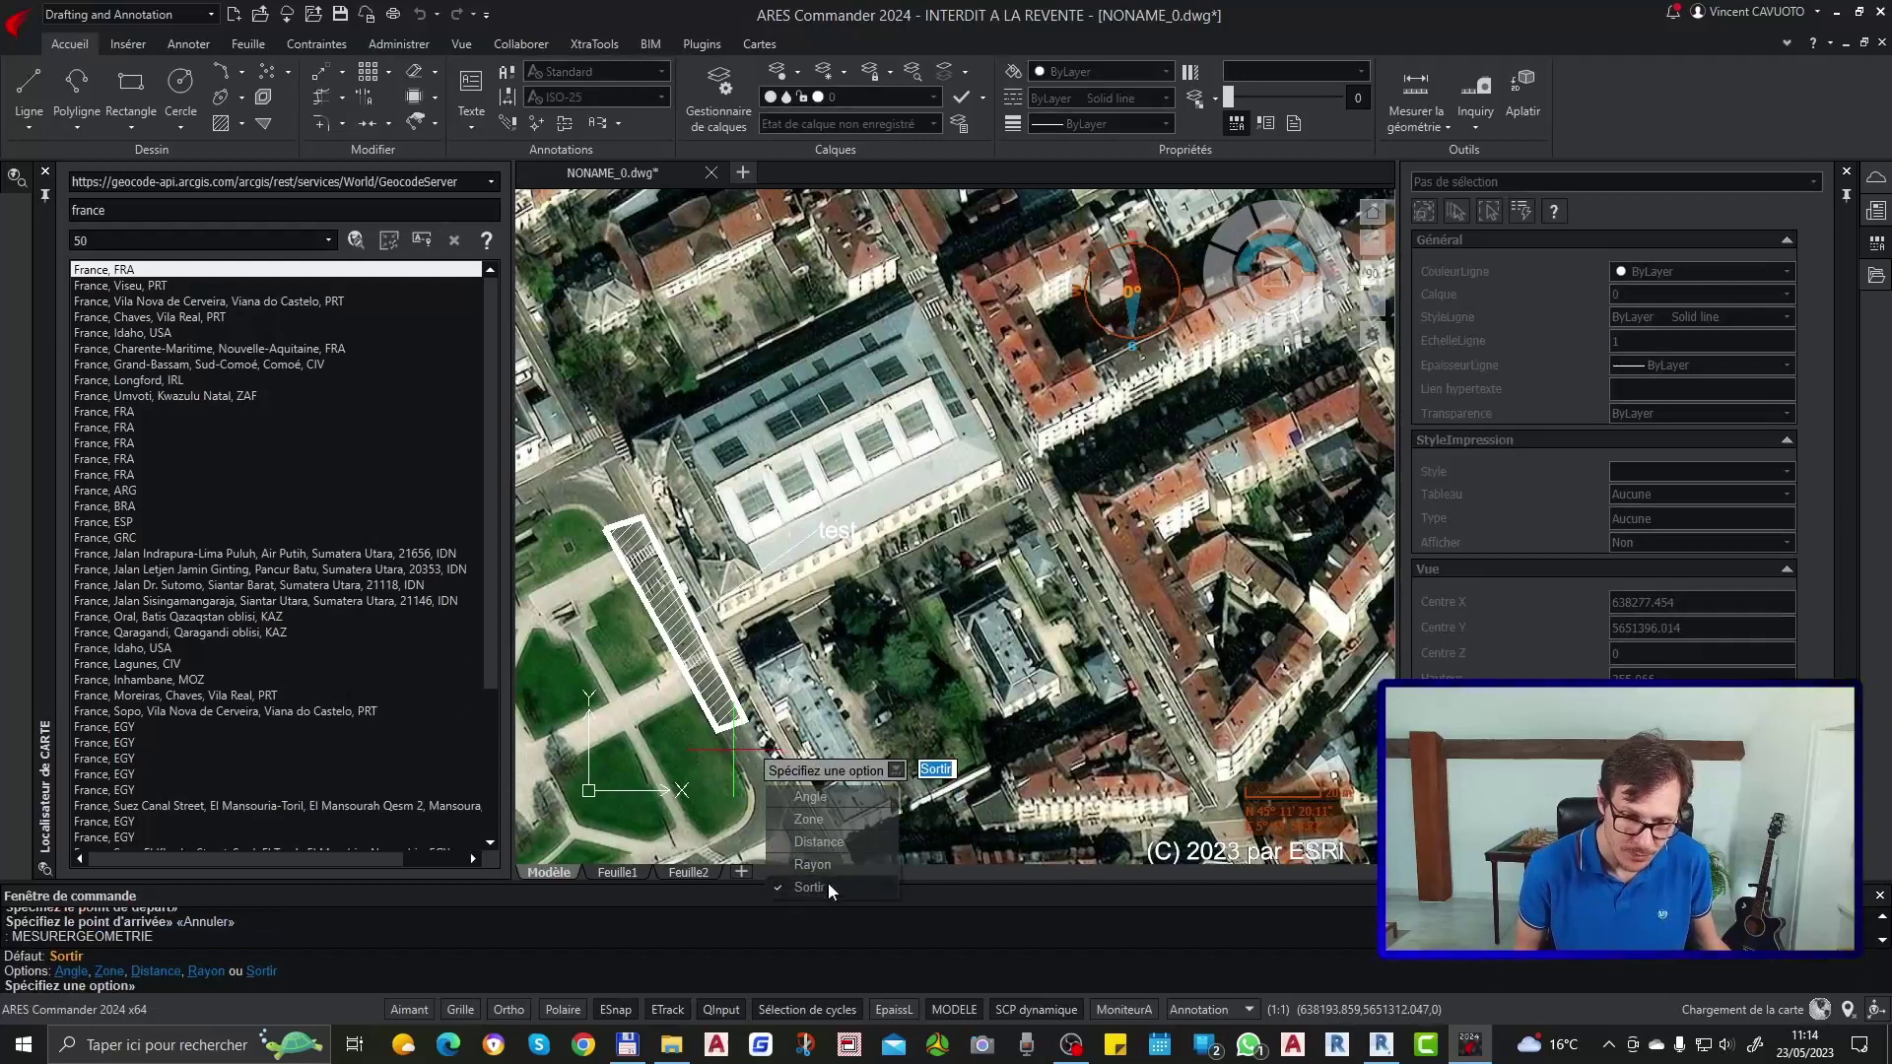
{"action": "left_click", "coordinate": [828, 843]}
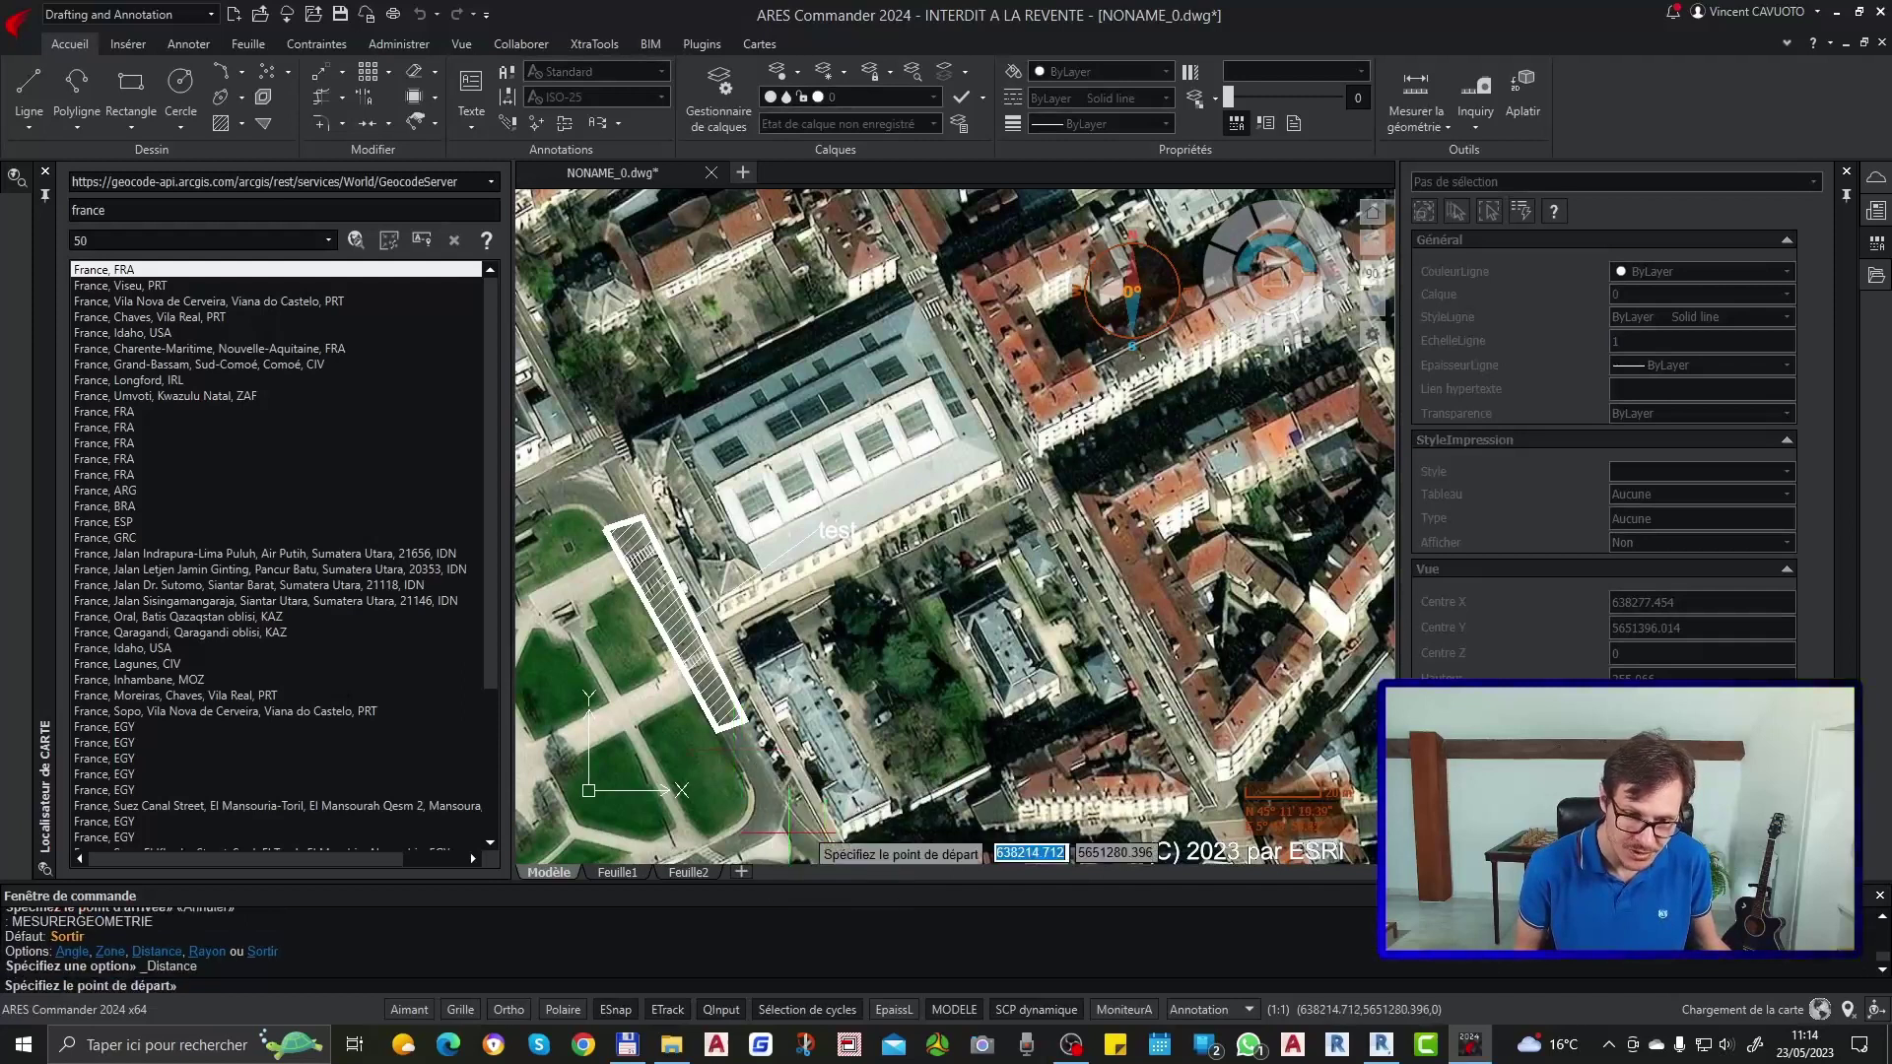
{"action": "left_click", "coordinate": [731, 752]}
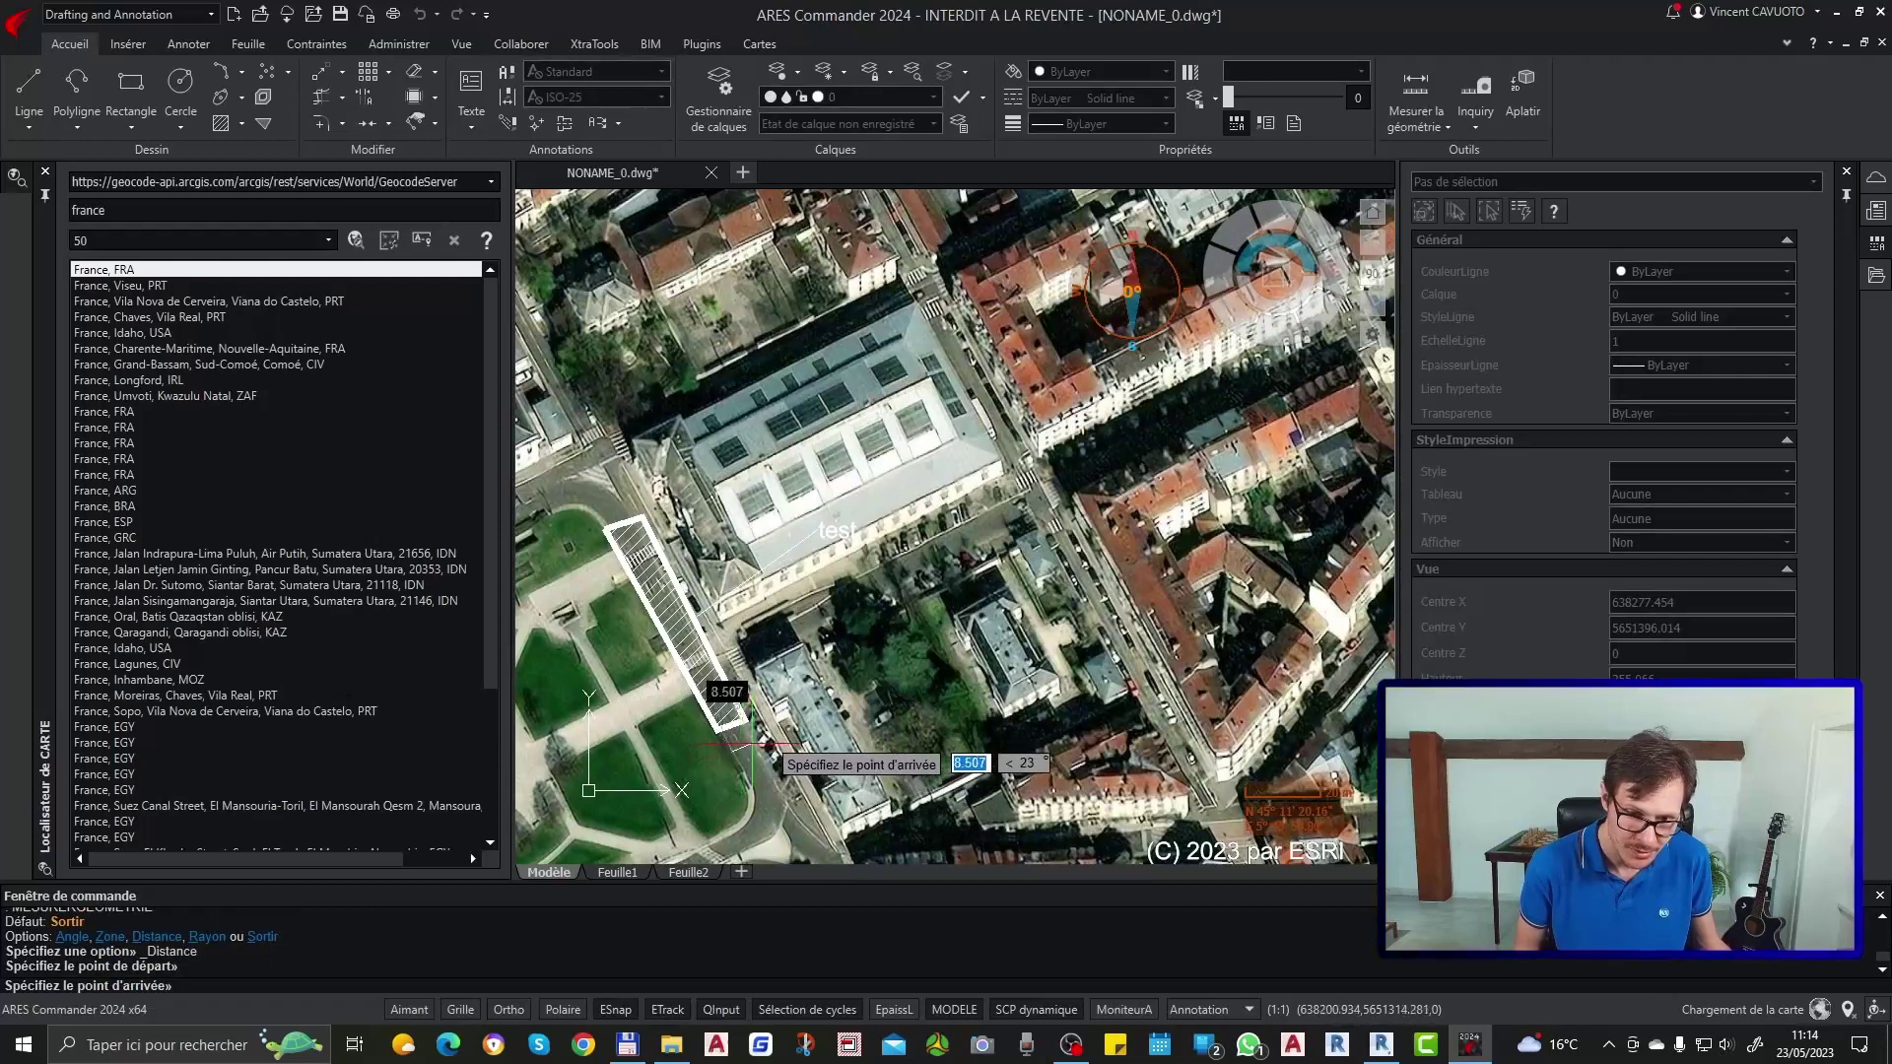
{"action": "left_click", "coordinate": [757, 744]}
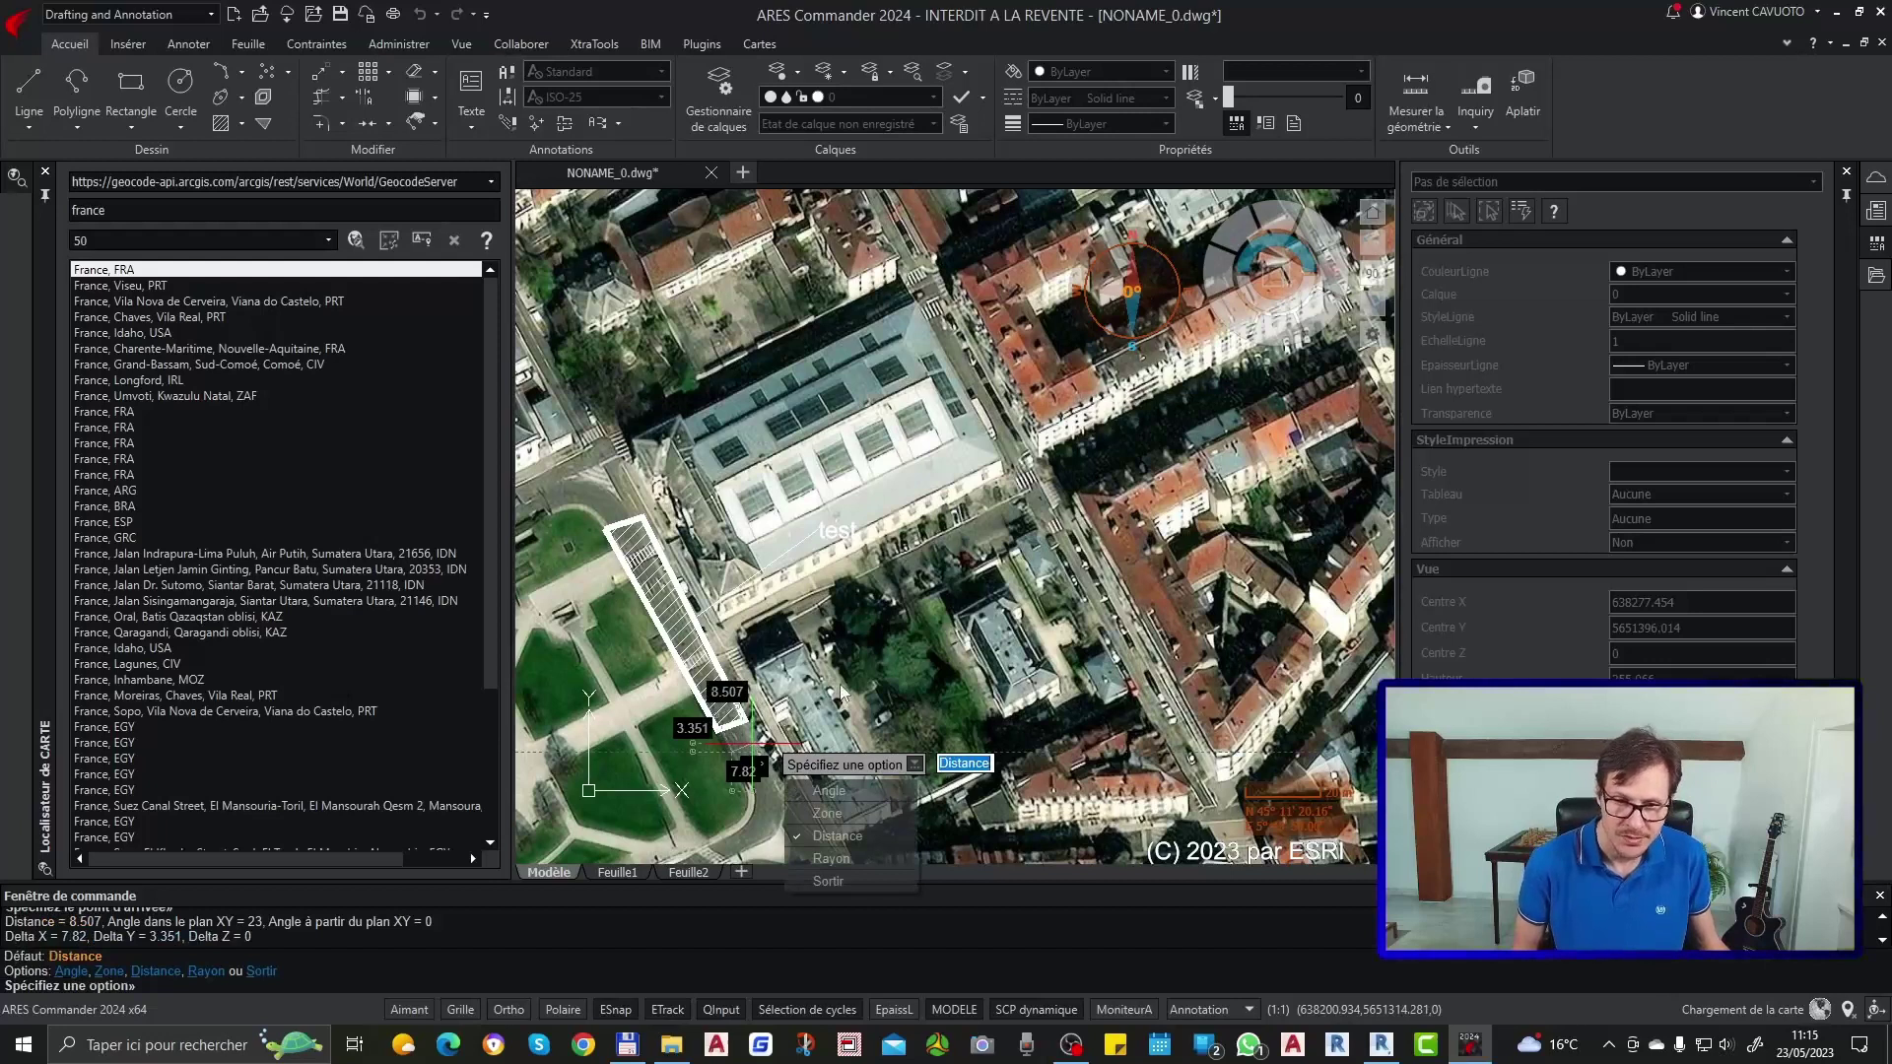
{"action": "key", "text": "Escape"}
{"action": "key", "text": "Escape"}
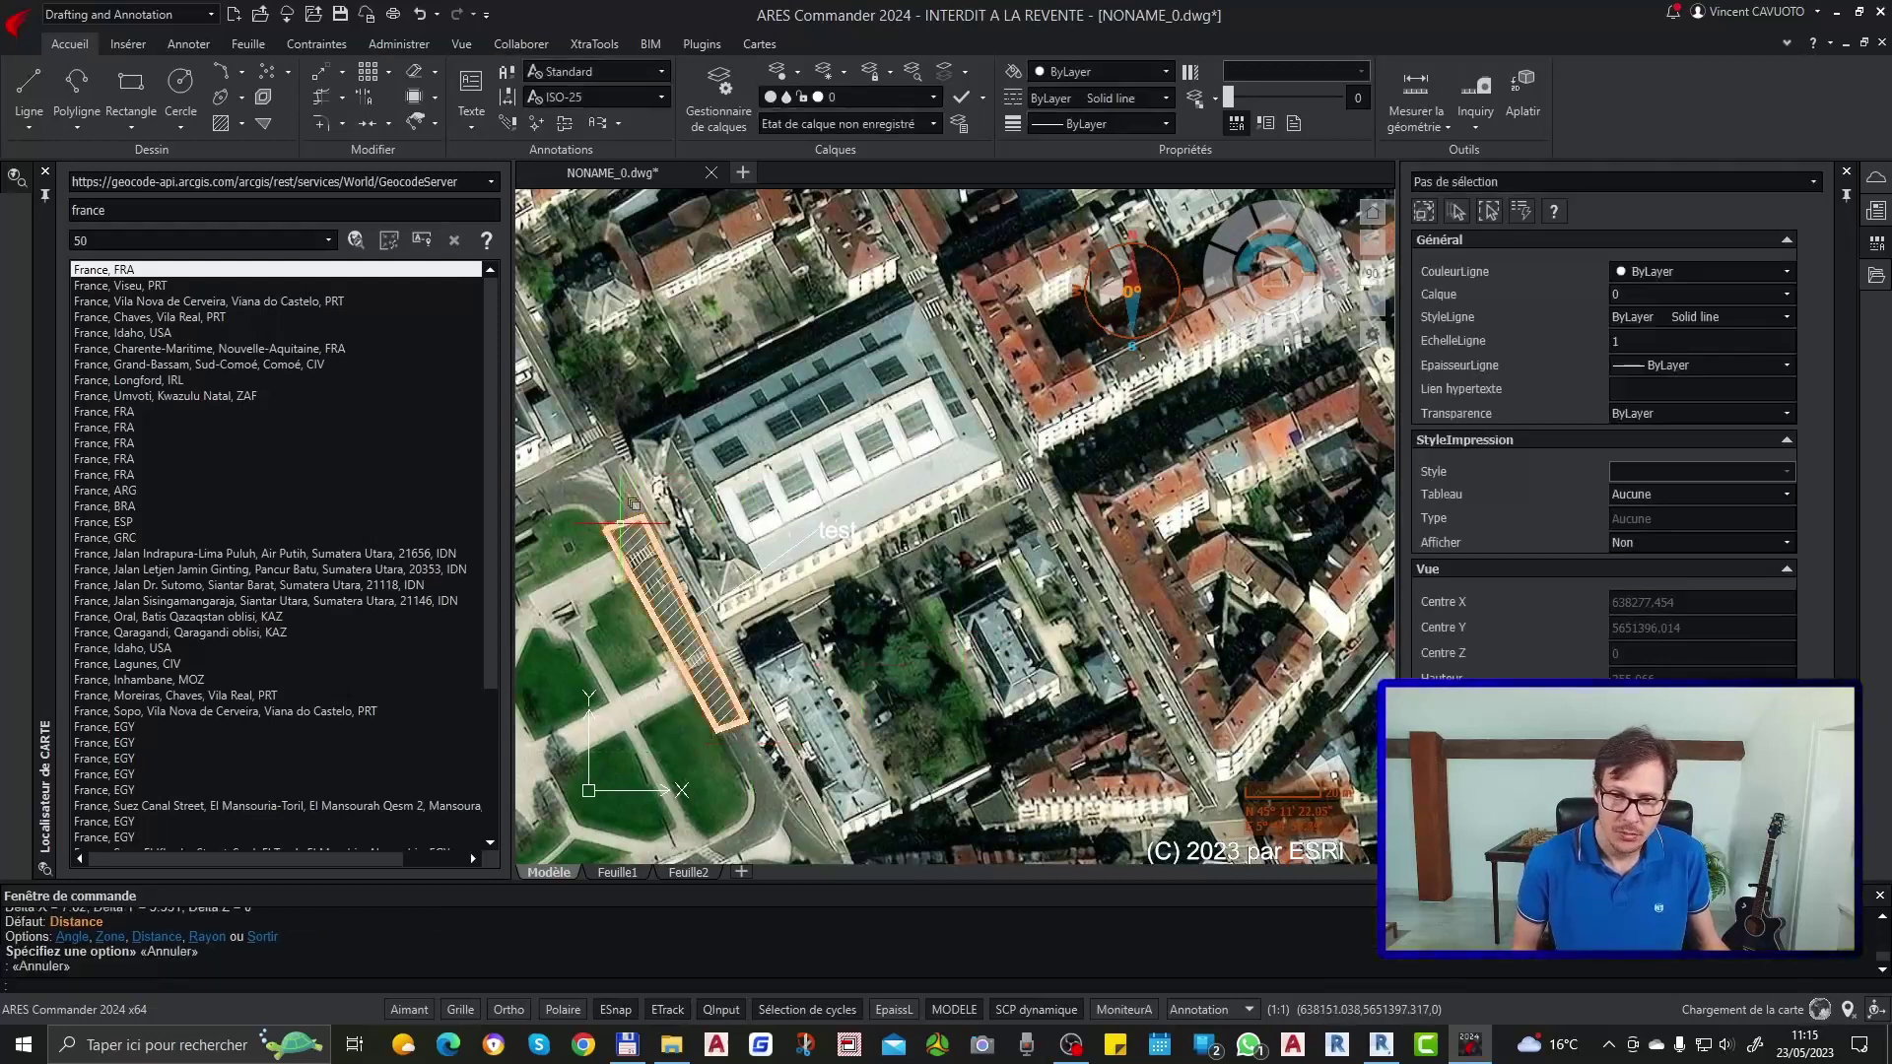
{"action": "left_click", "coordinate": [625, 522]}
{"action": "left_click", "coordinate": [630, 517]}
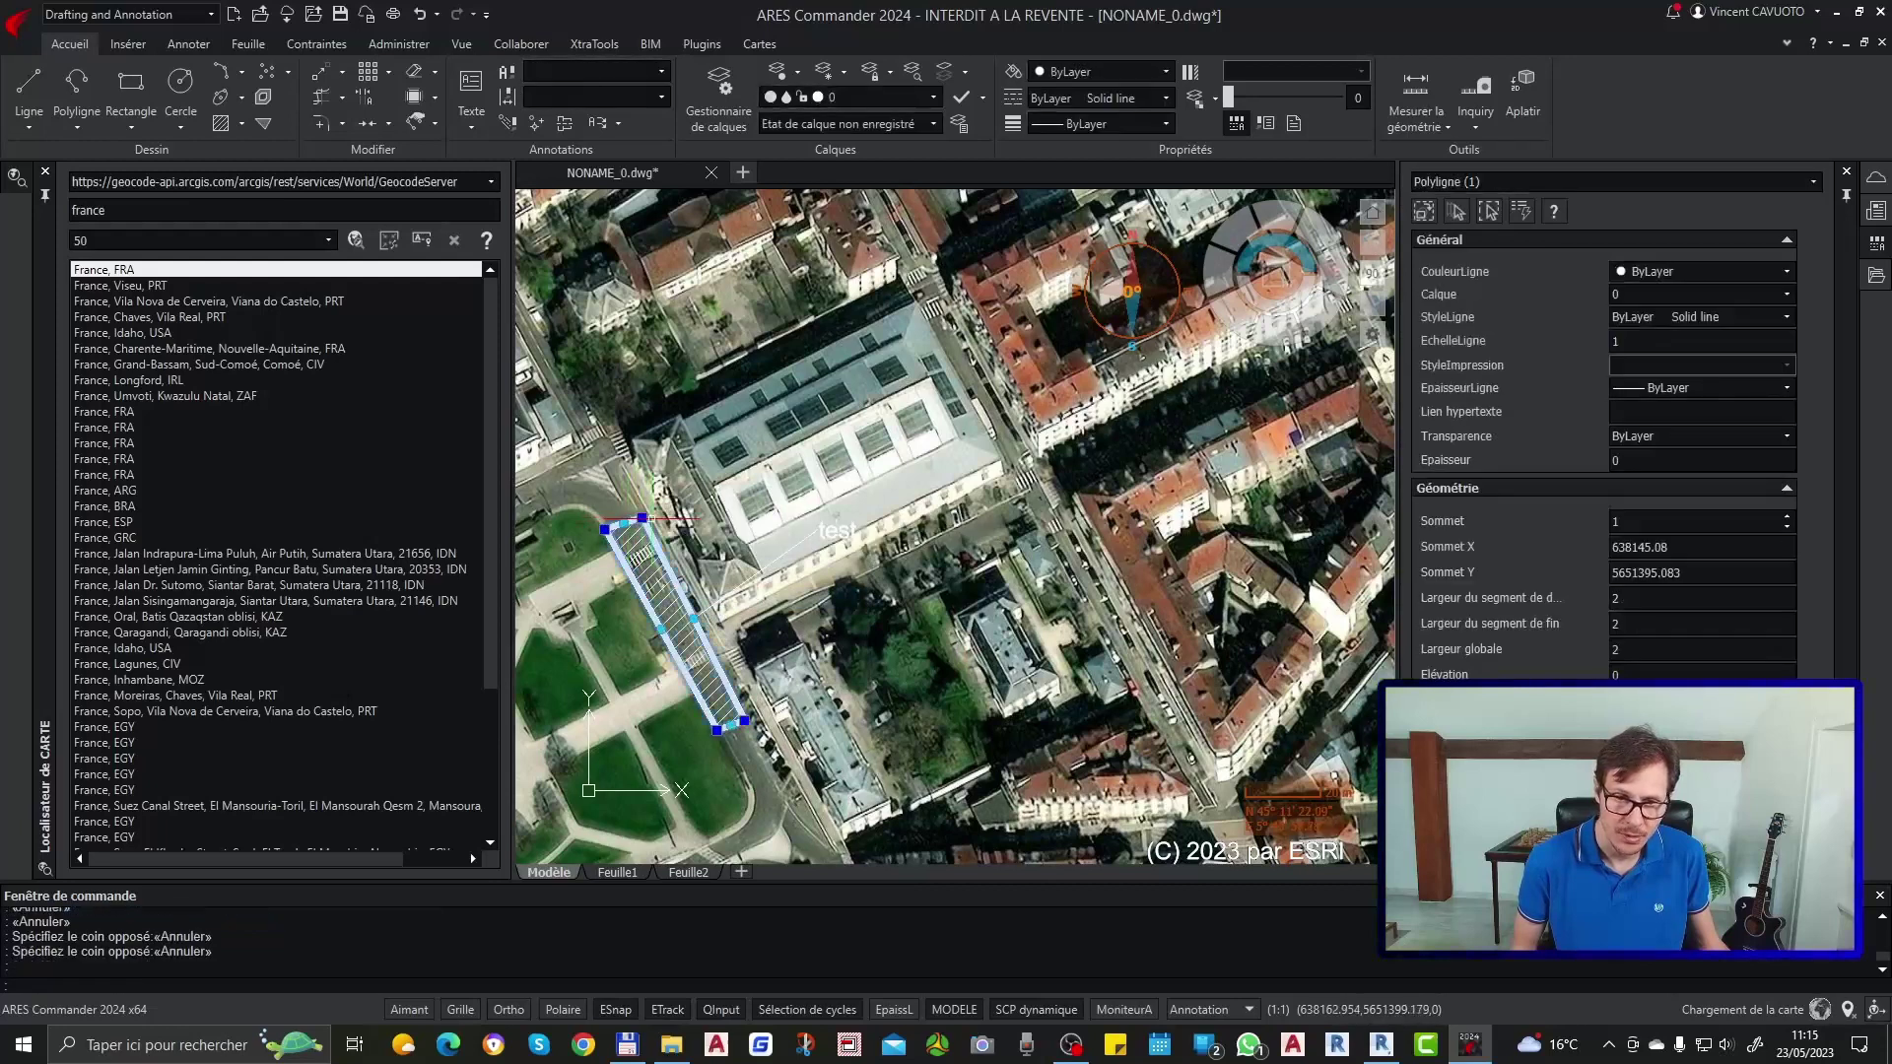
{"action": "mouse_move", "coordinate": [639, 523]}
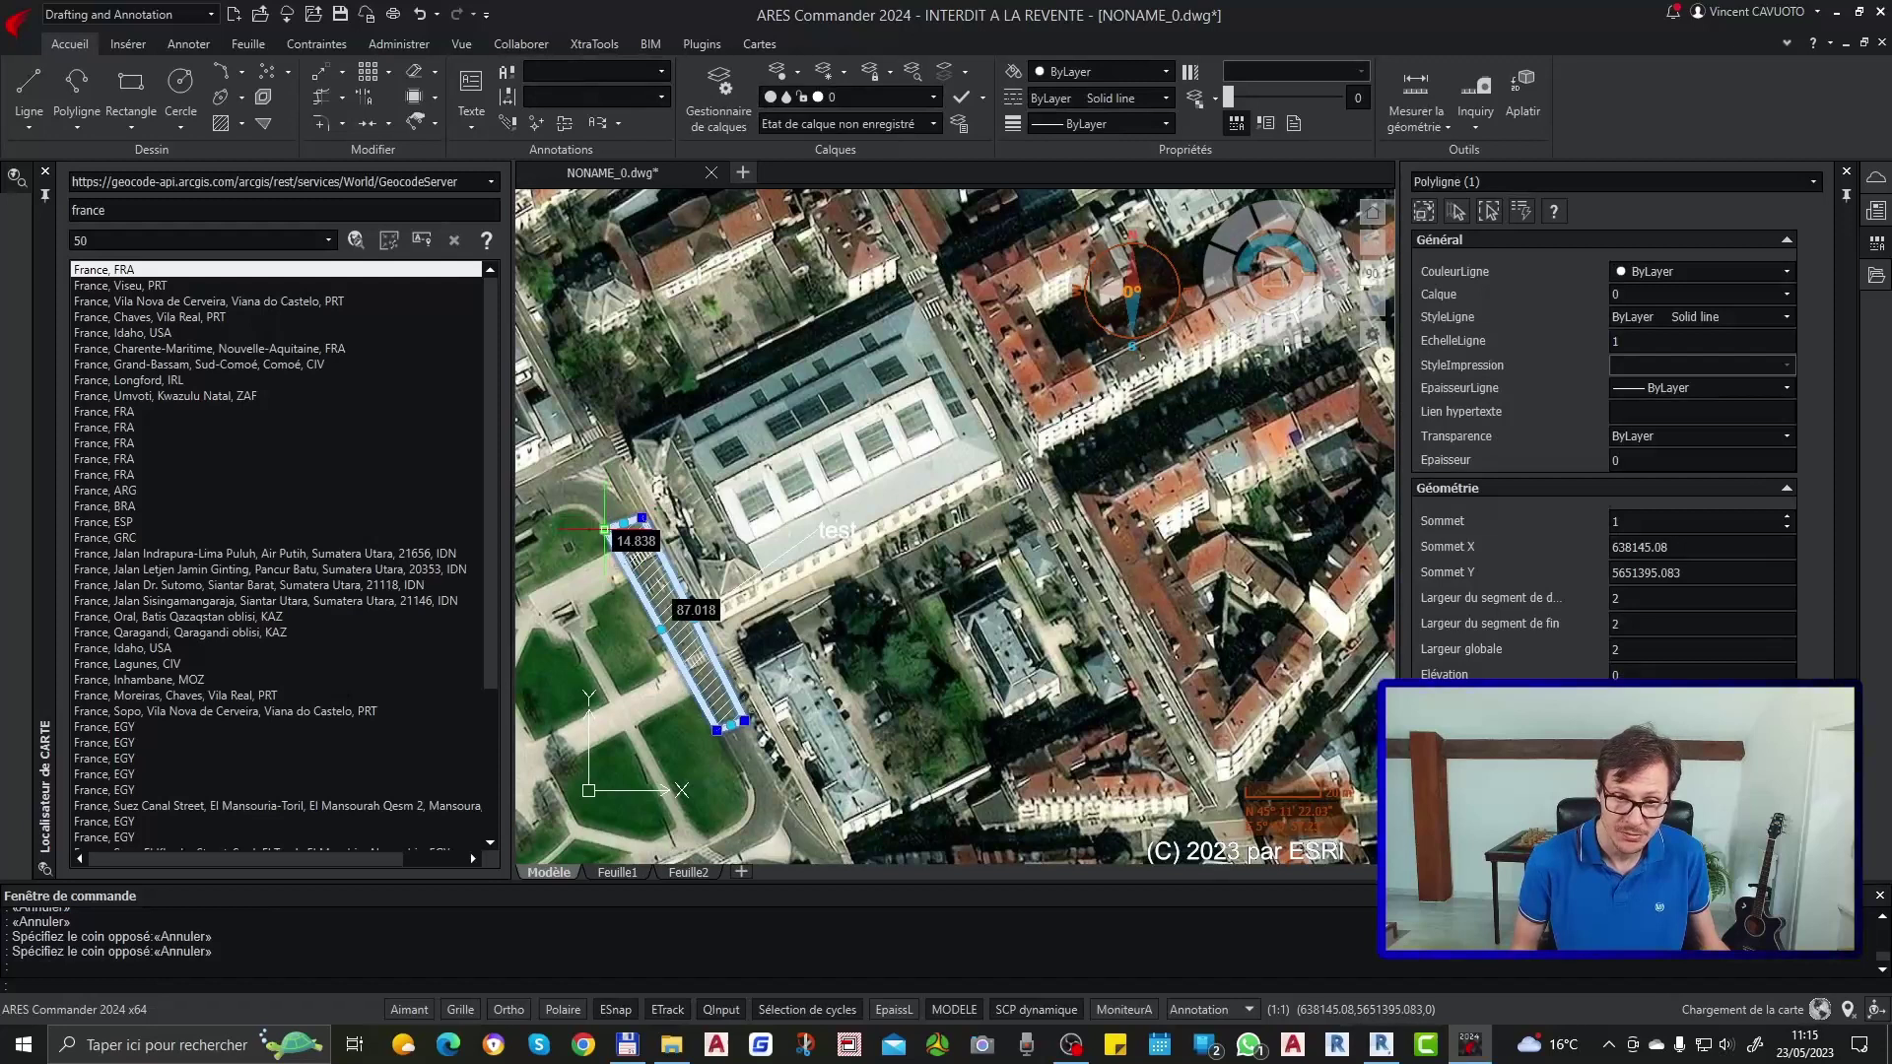
{"action": "key", "text": "Escape"}
{"action": "key", "text": "Escape"}
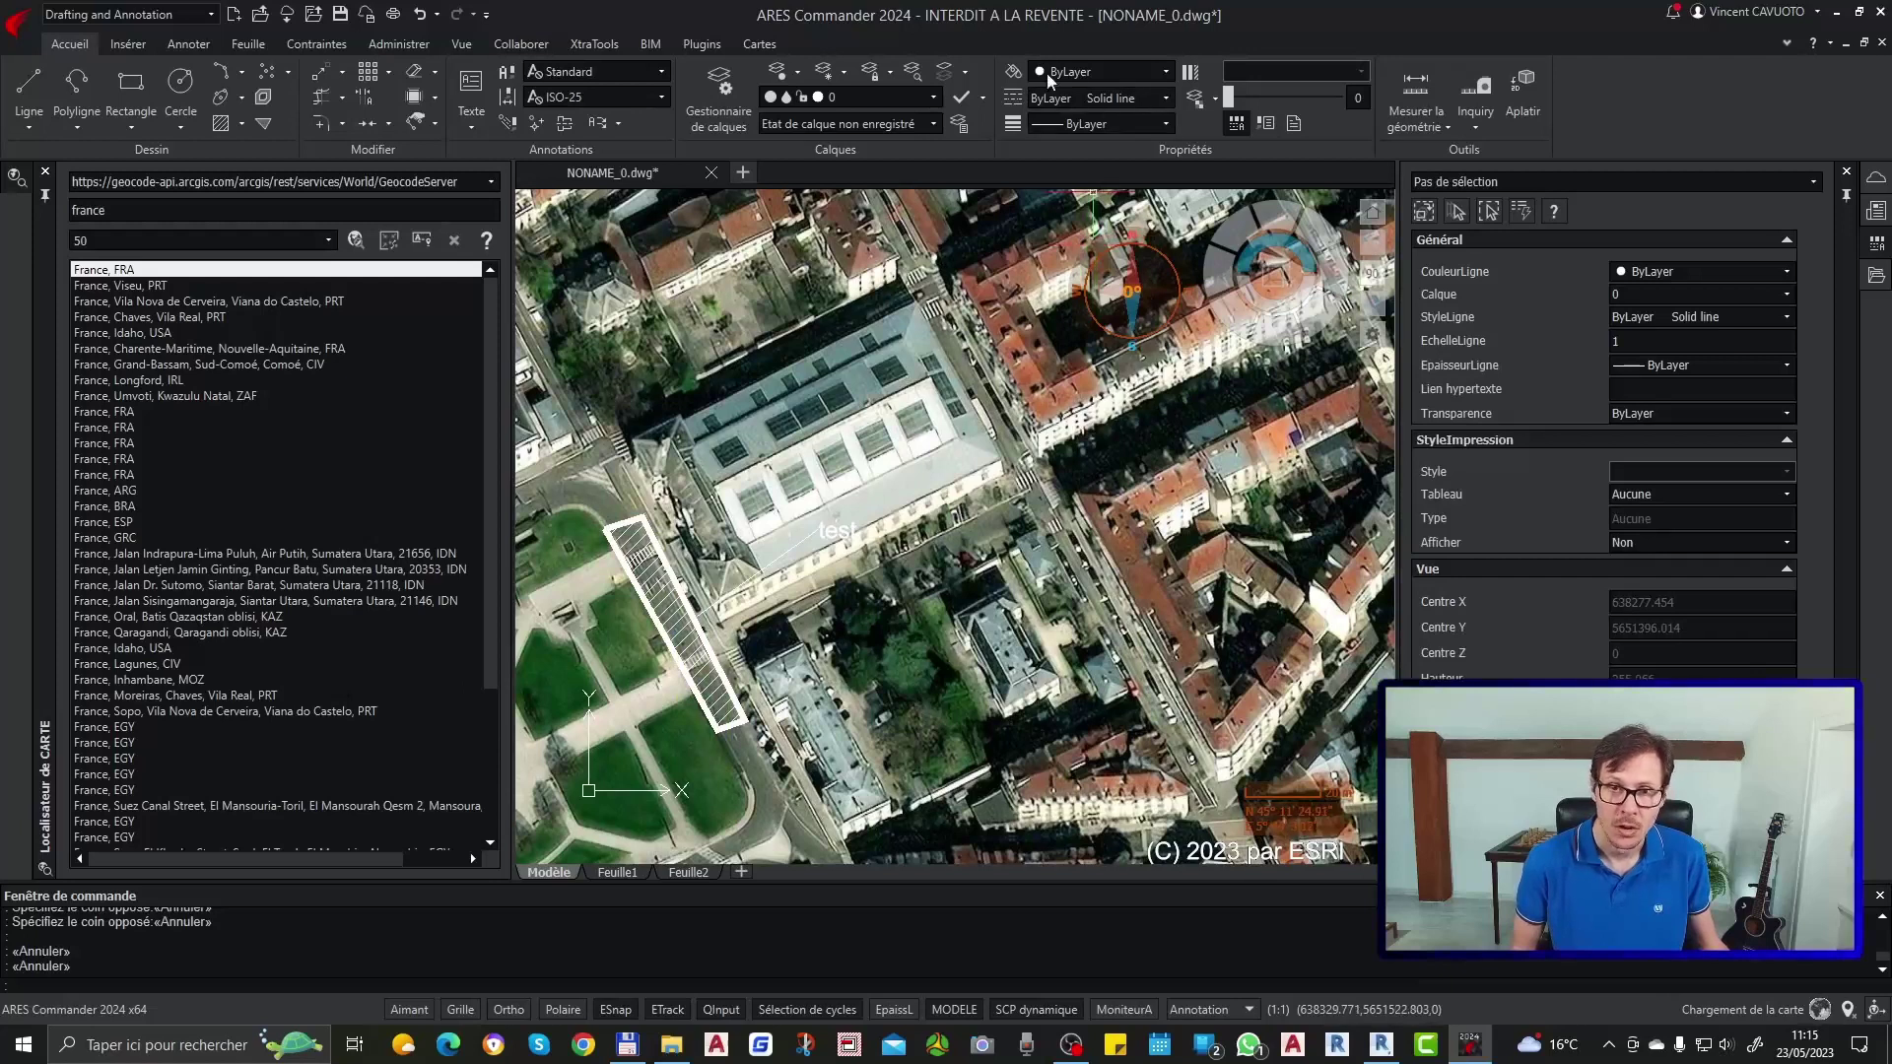
{"action": "left_click", "coordinate": [473, 84]}
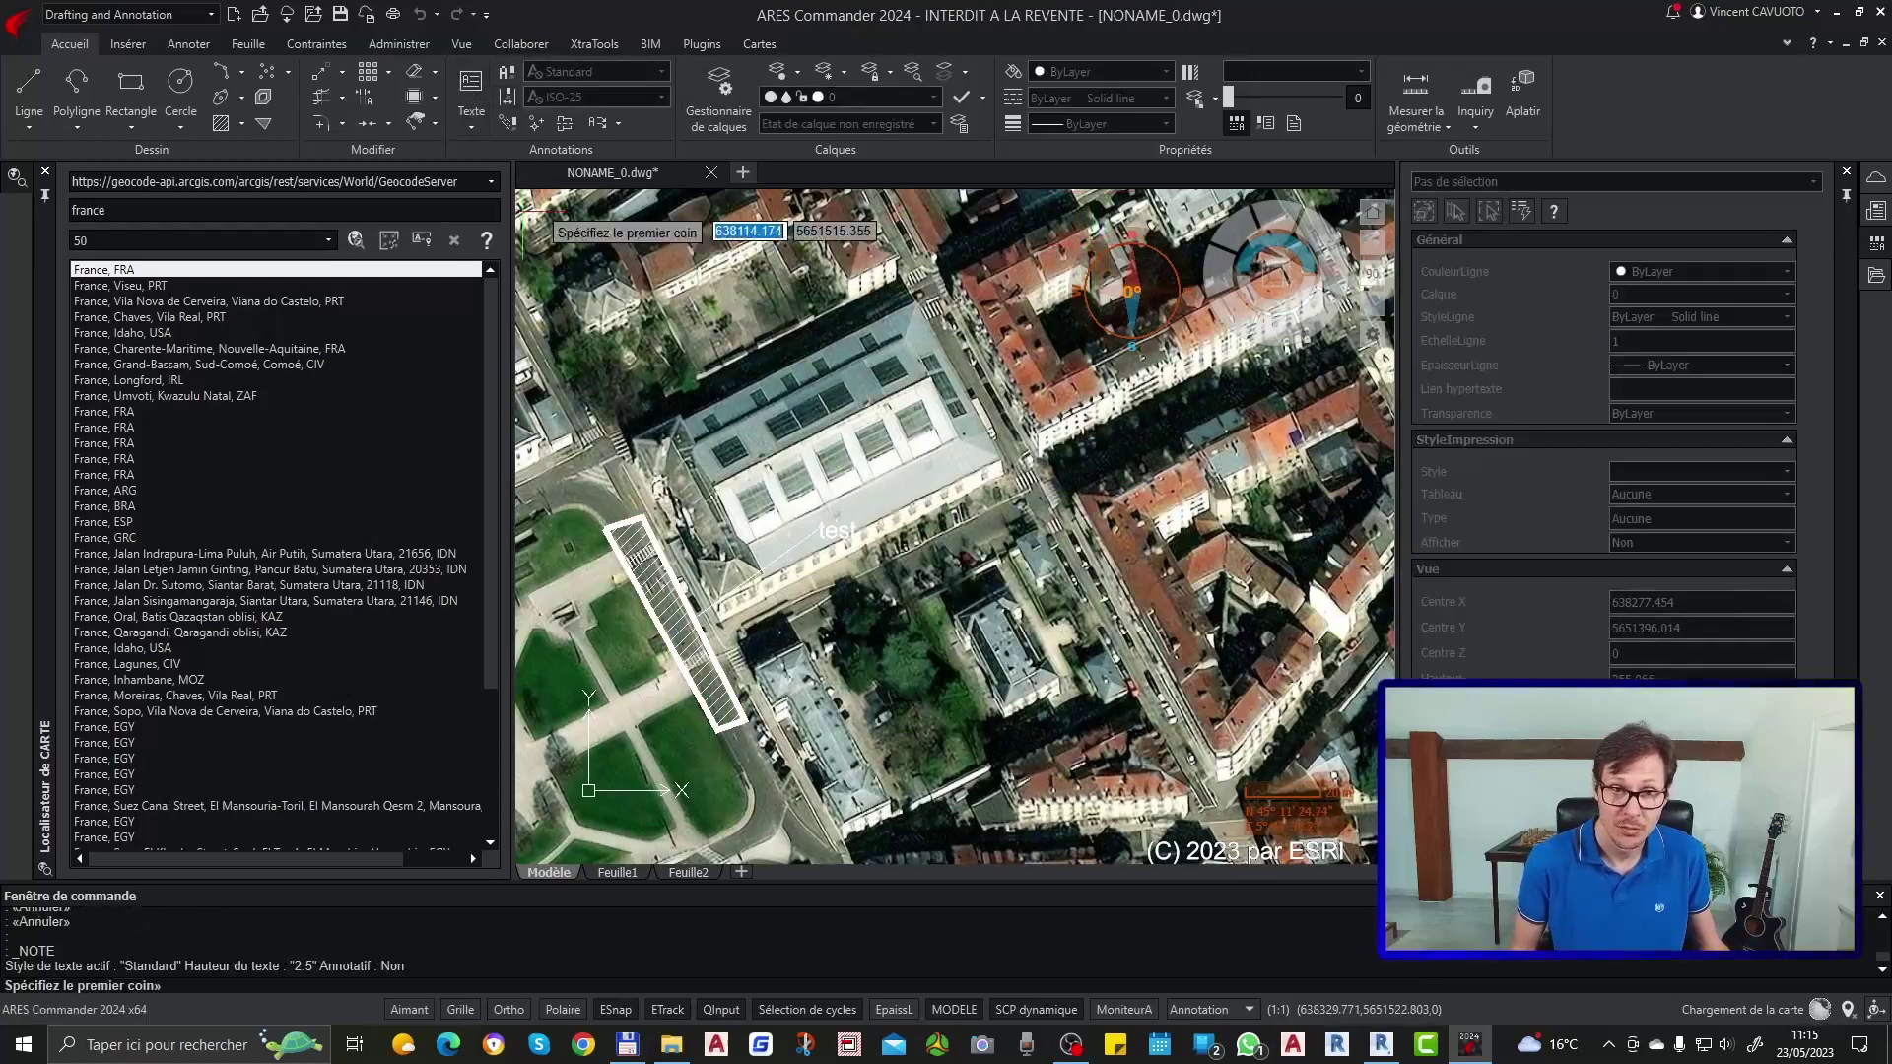
Step: Place a note reading 'parc' in the park and set its text height to 10
{"action": "left_click", "coordinate": [598, 646]}
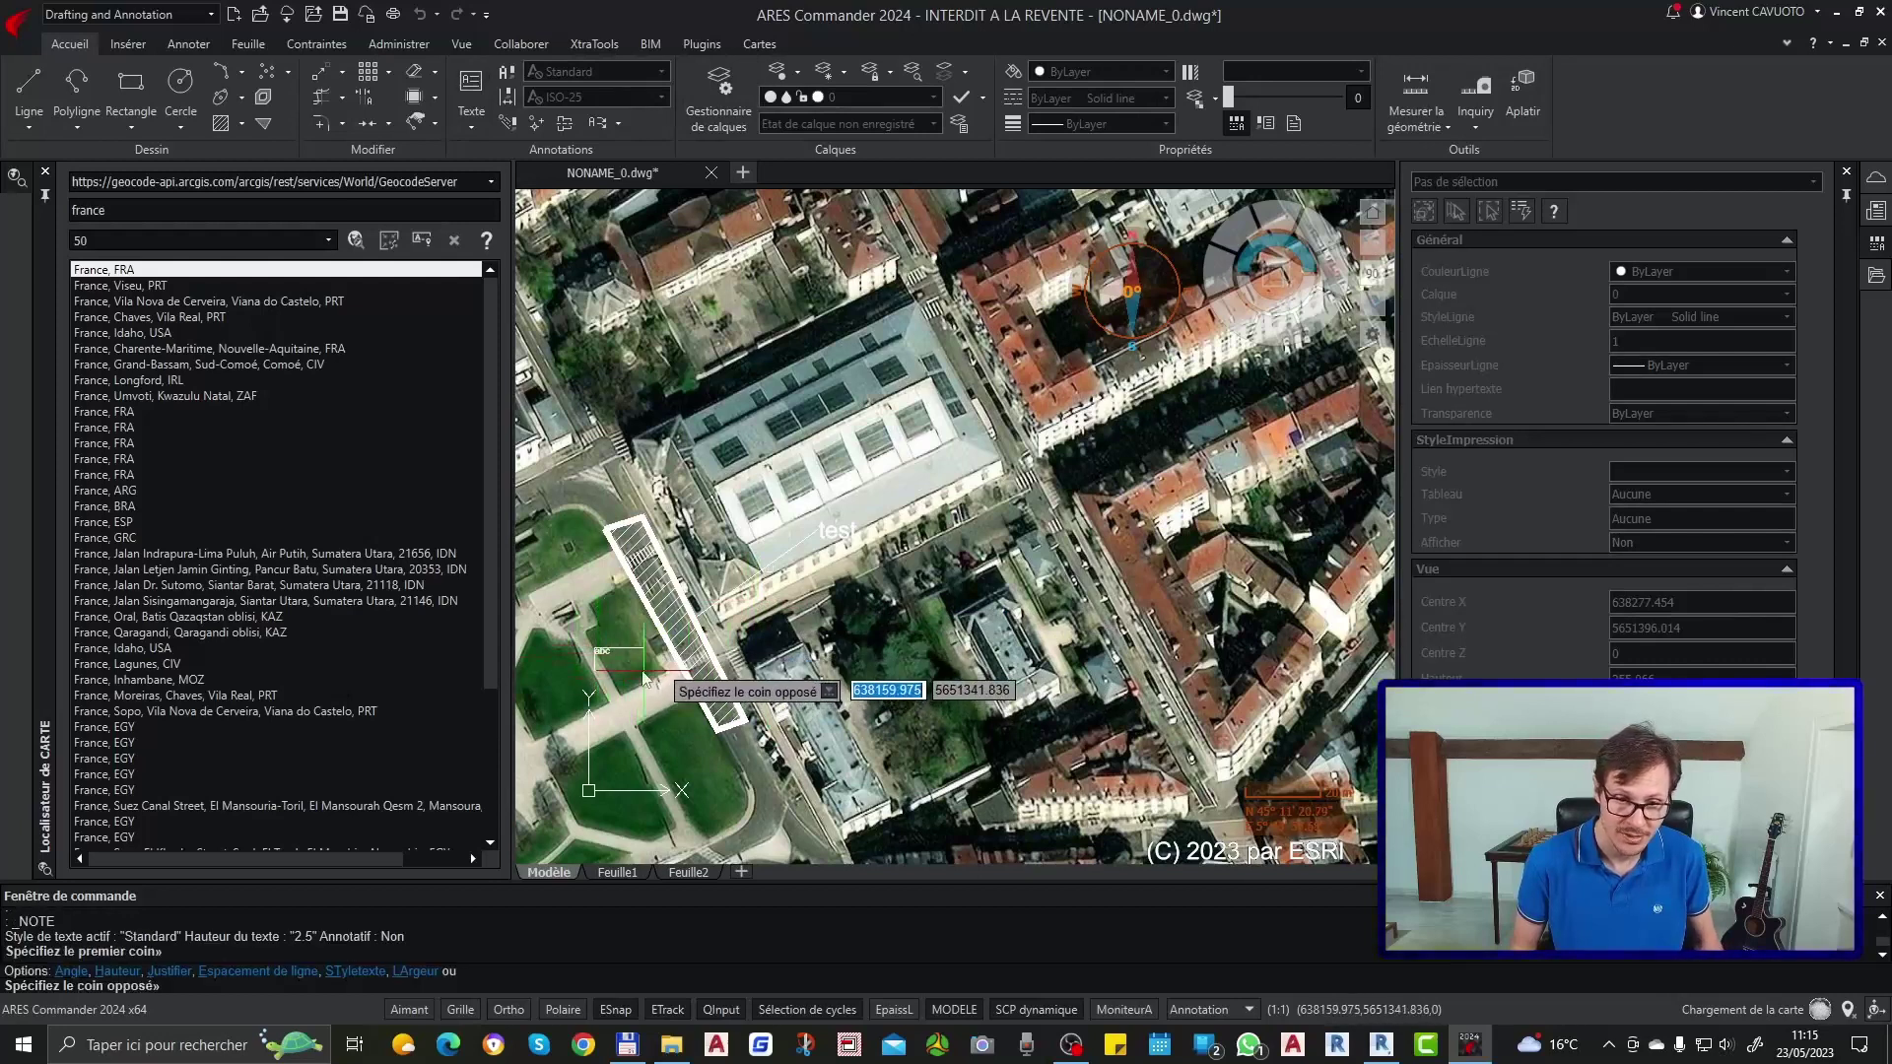
{"action": "left_click", "coordinate": [630, 680]}
{"action": "type", "text": "parc"}
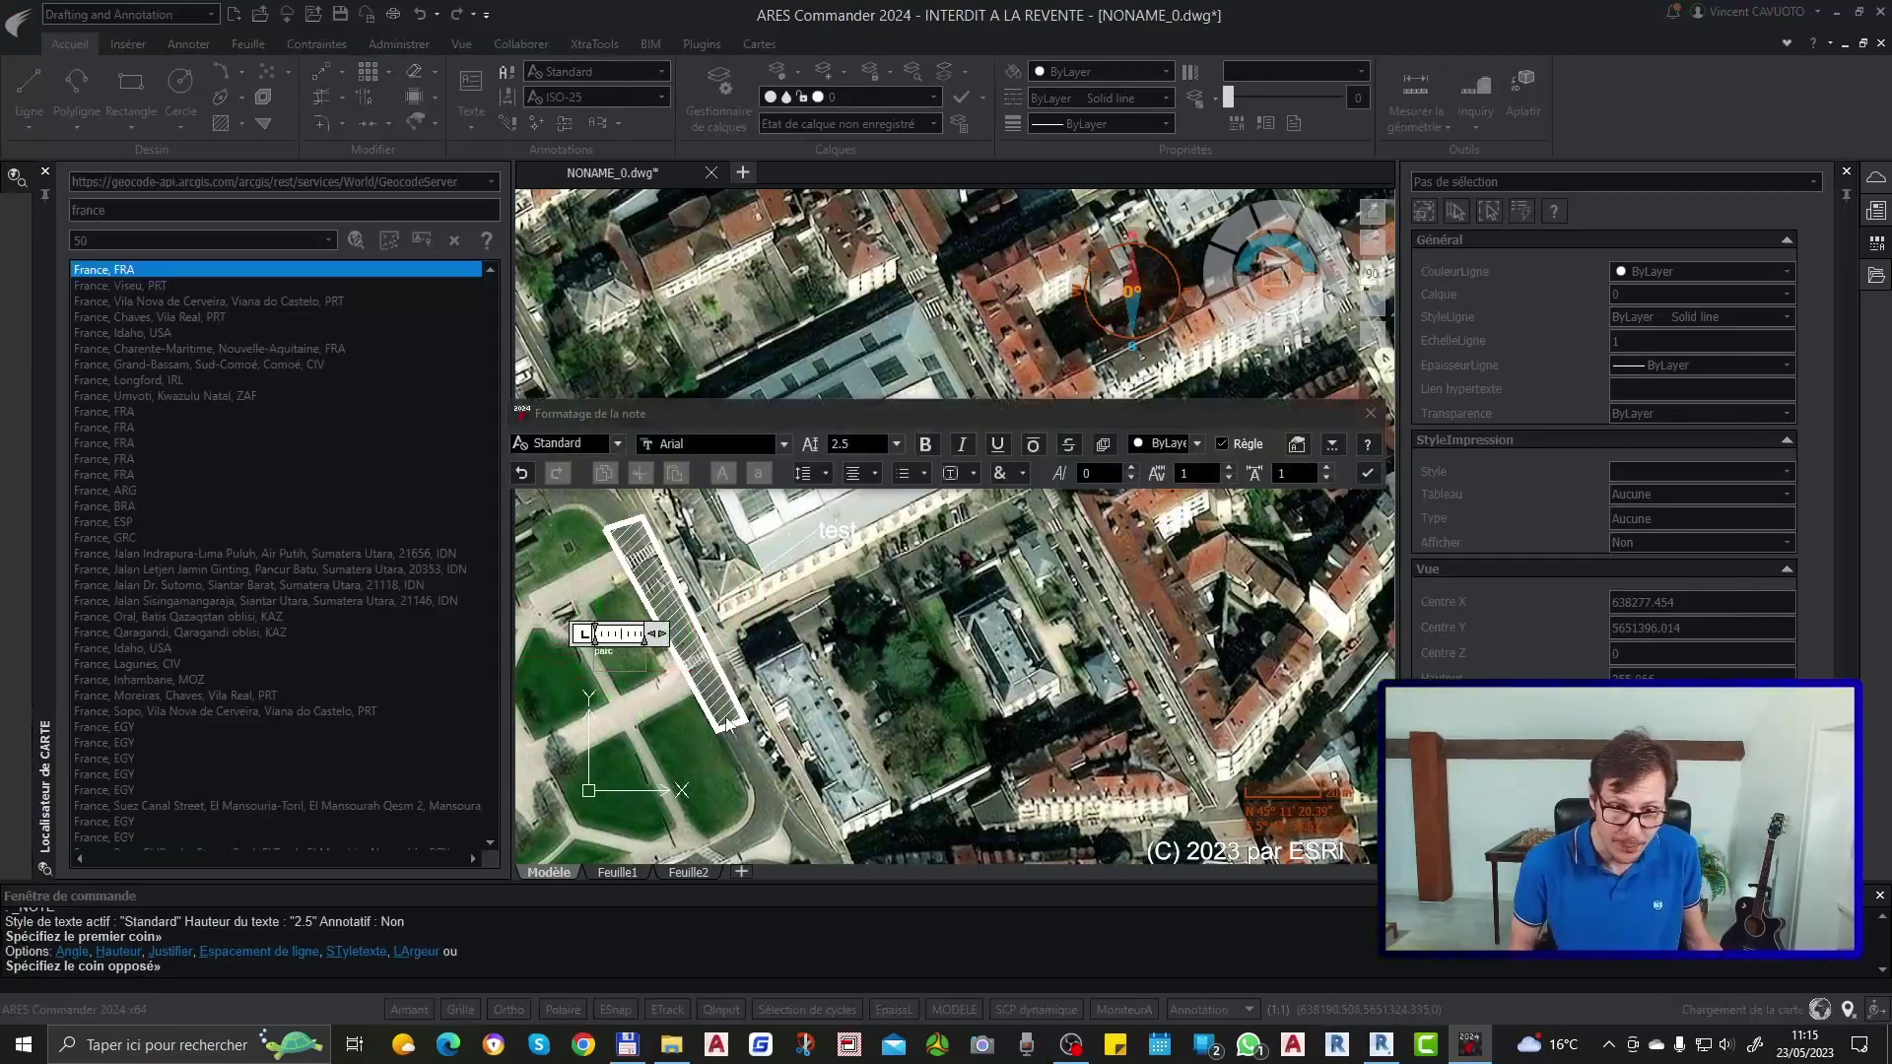
{"action": "key", "text": "ctrl+a"}
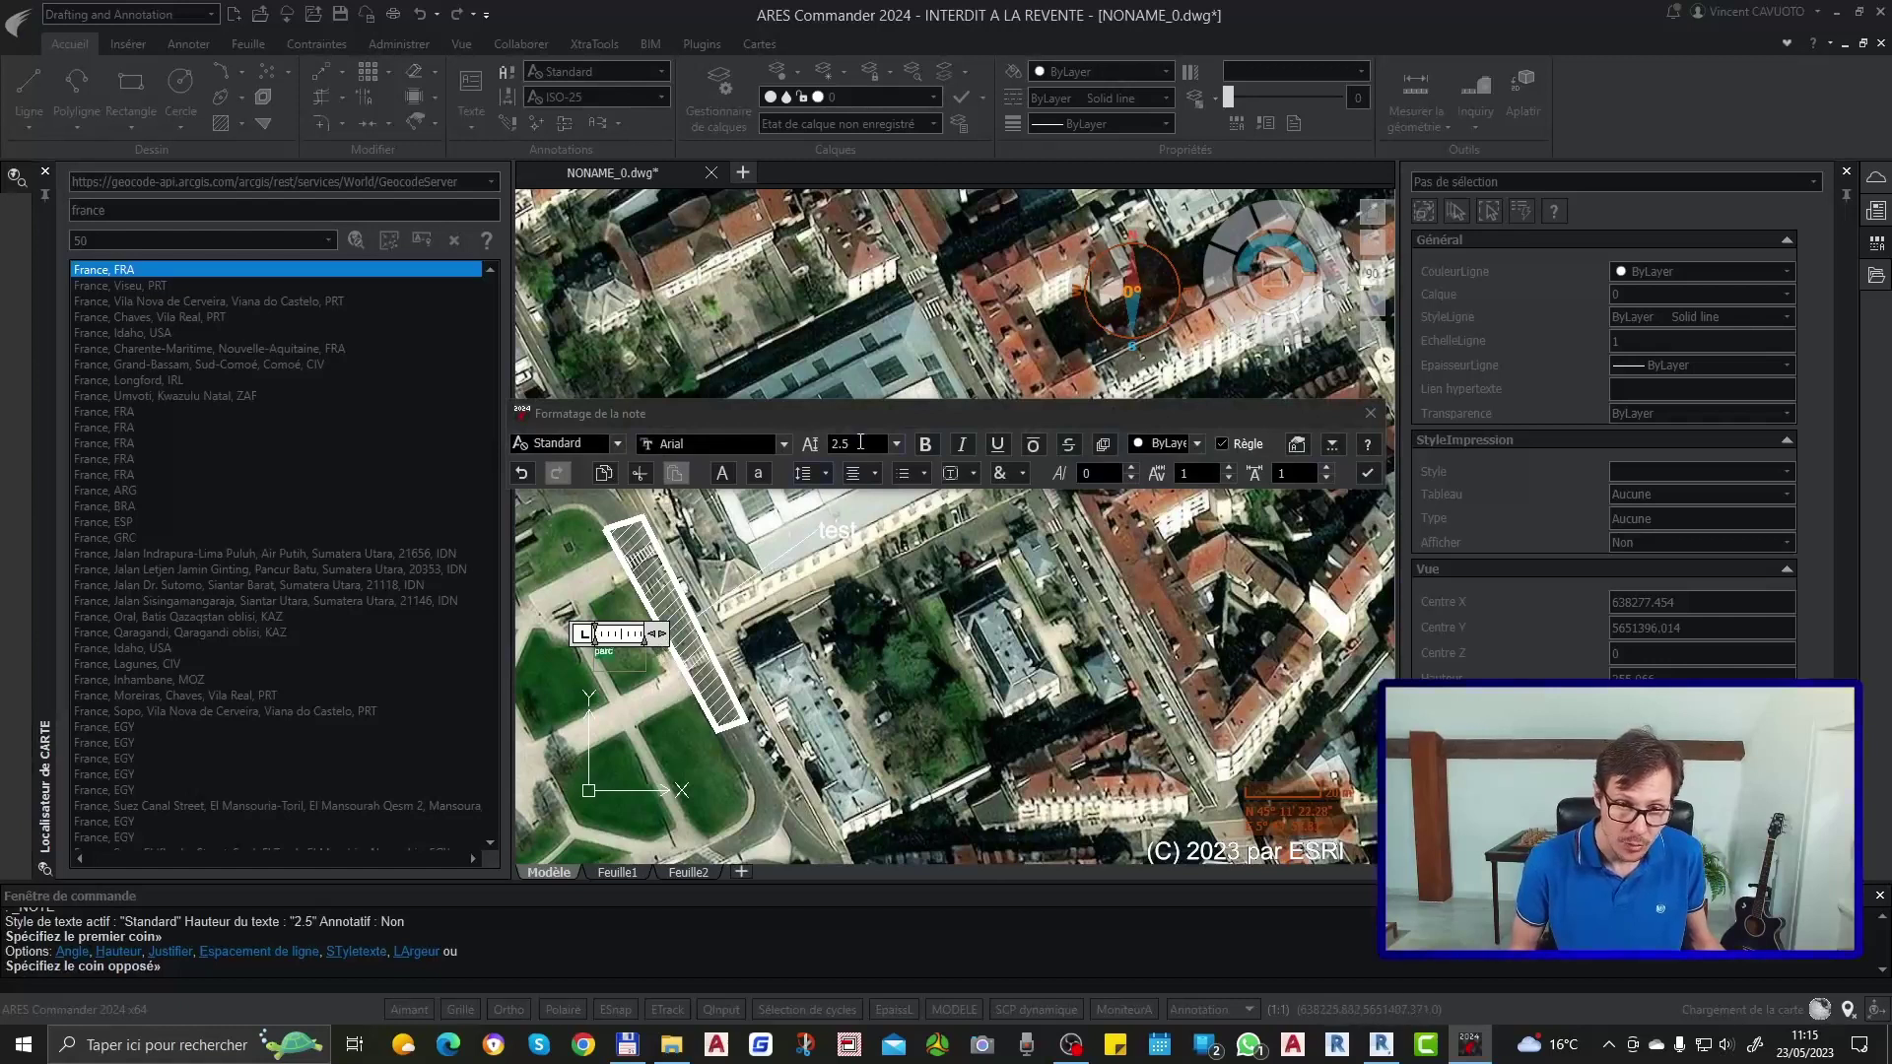
{"action": "left_click", "coordinate": [871, 443]}
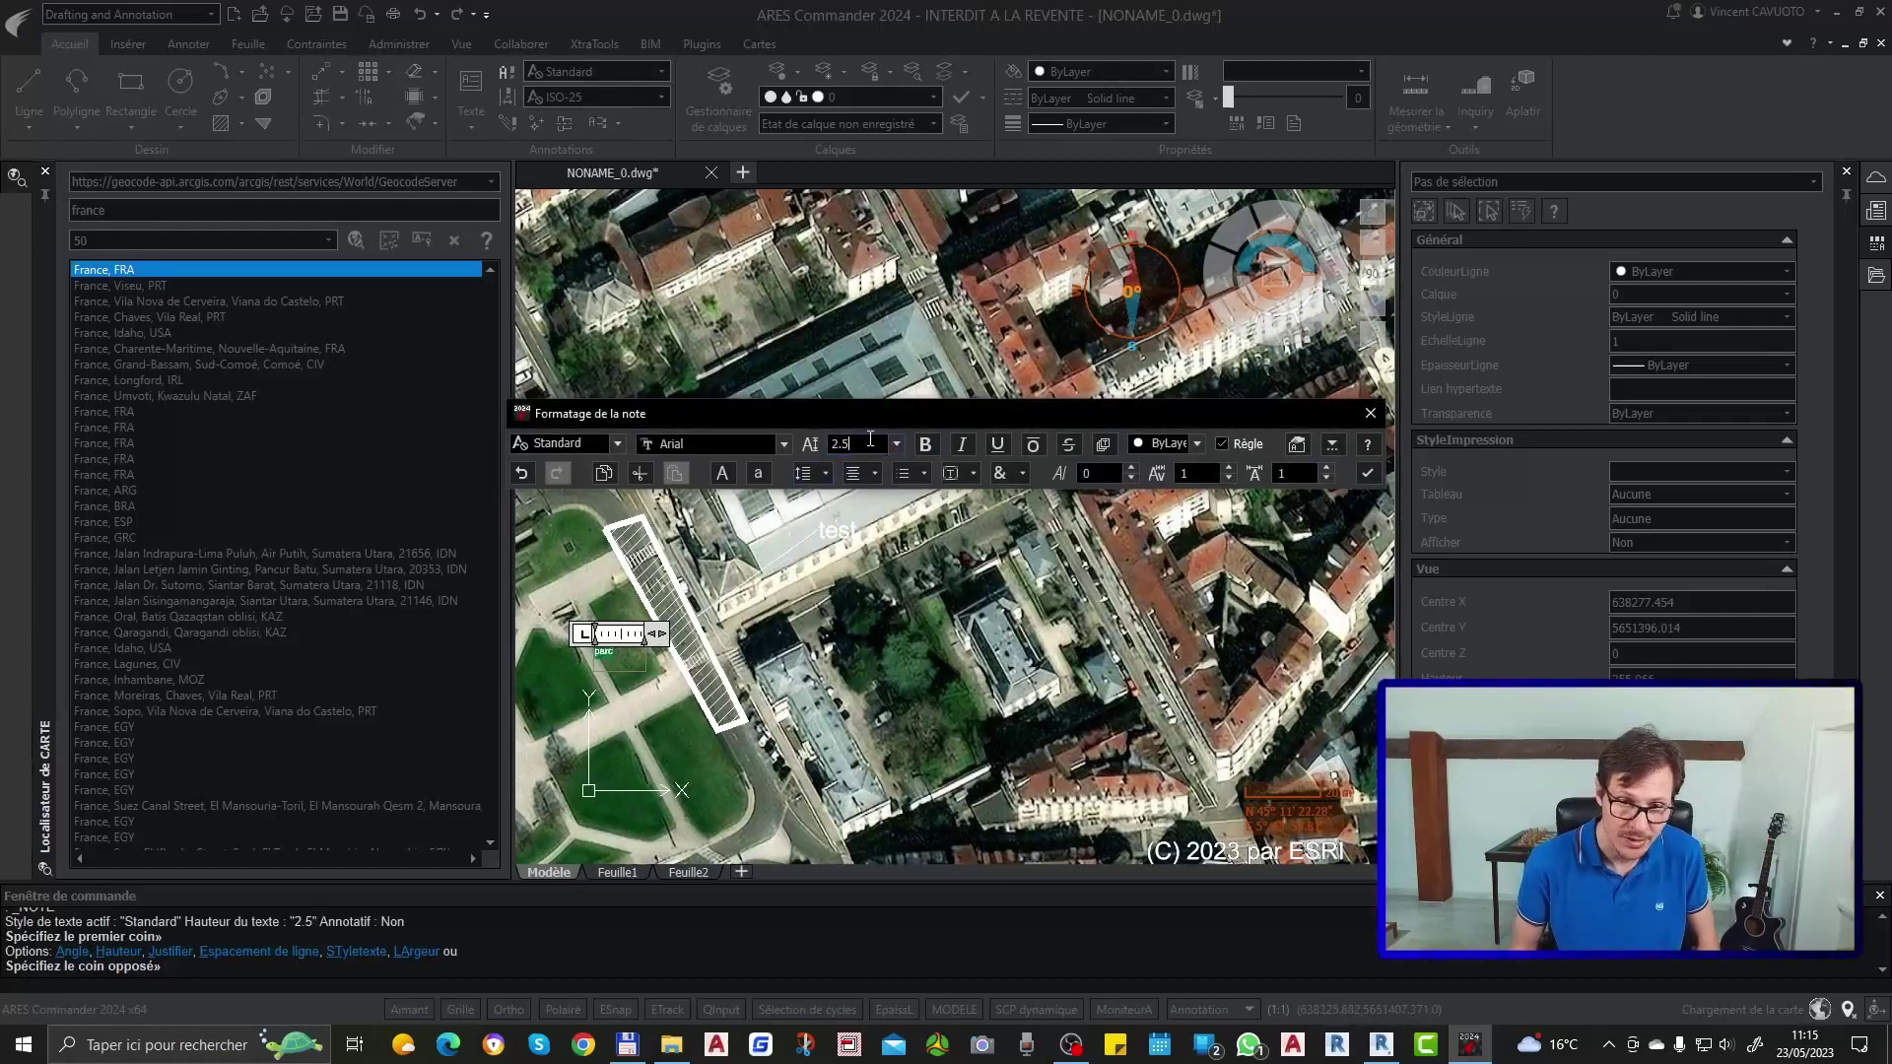
{"action": "type", "text": "10"}
{"action": "key", "text": "Return"}
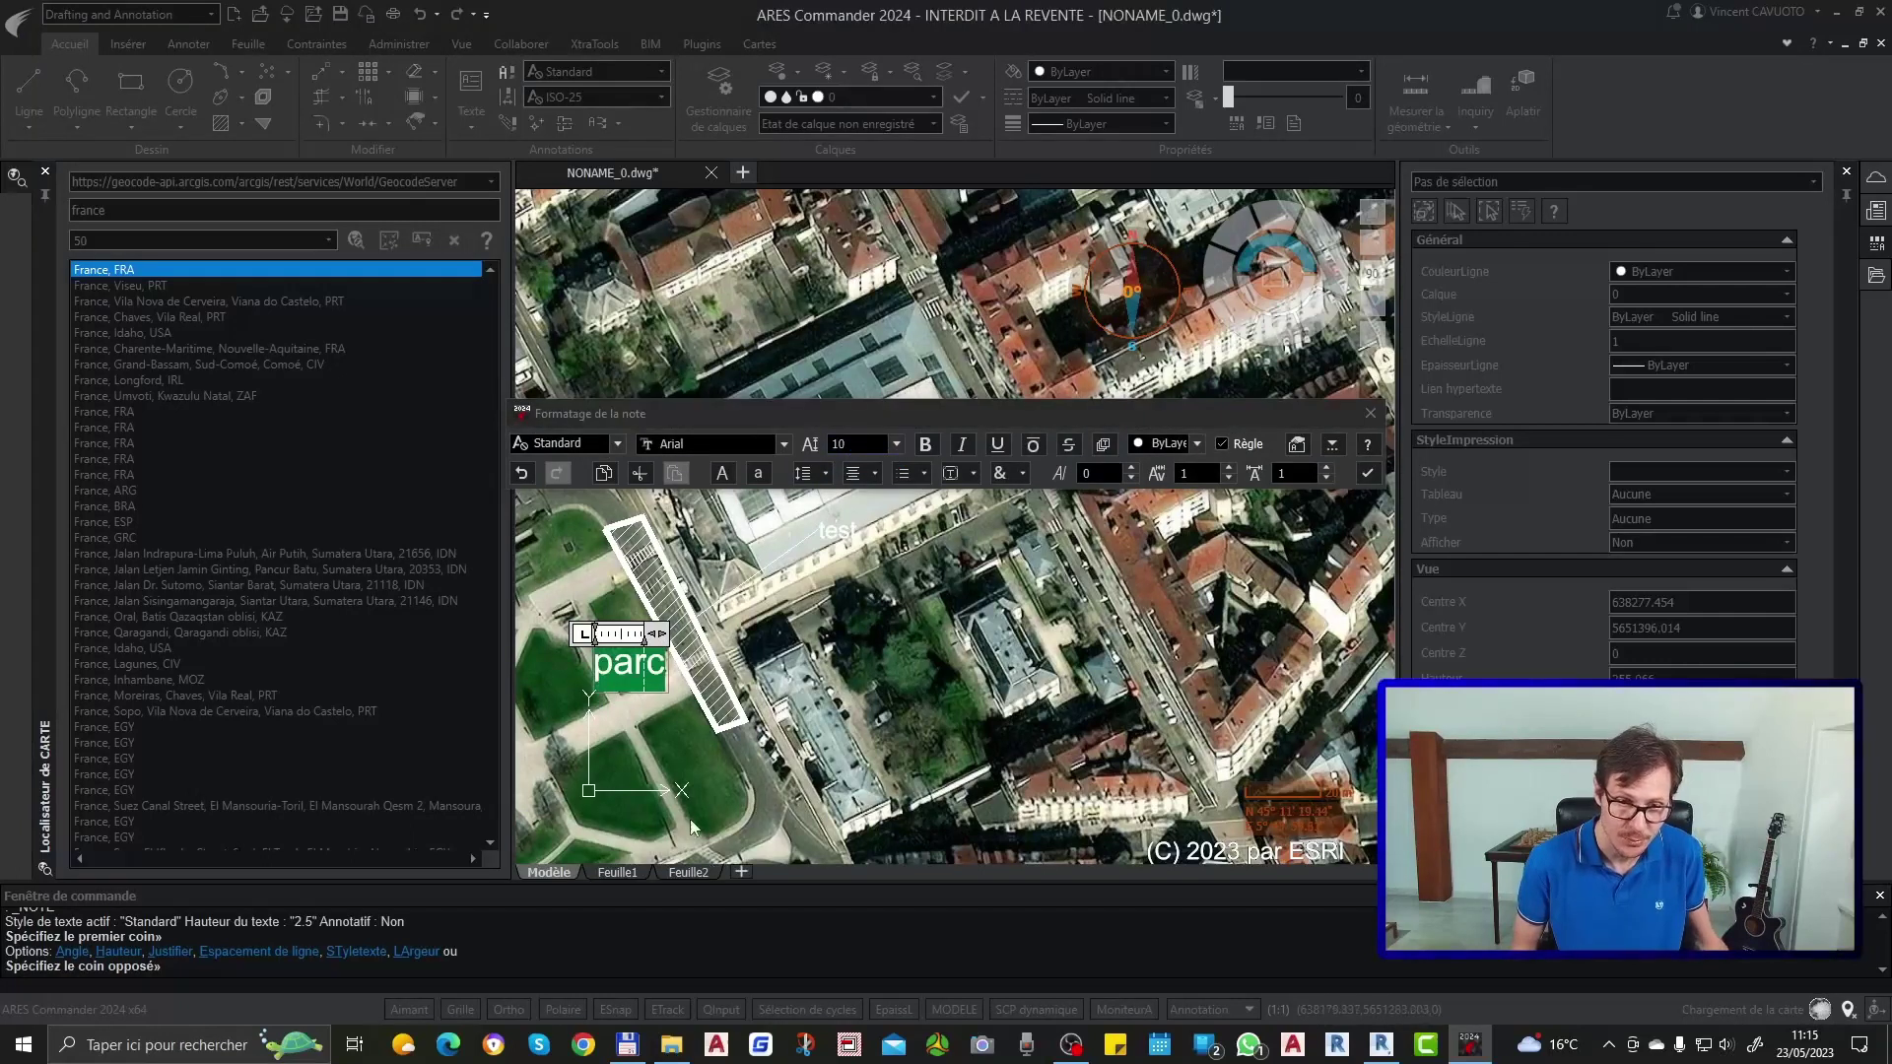
{"action": "key", "text": "Escape"}
{"action": "key", "text": "Escape"}
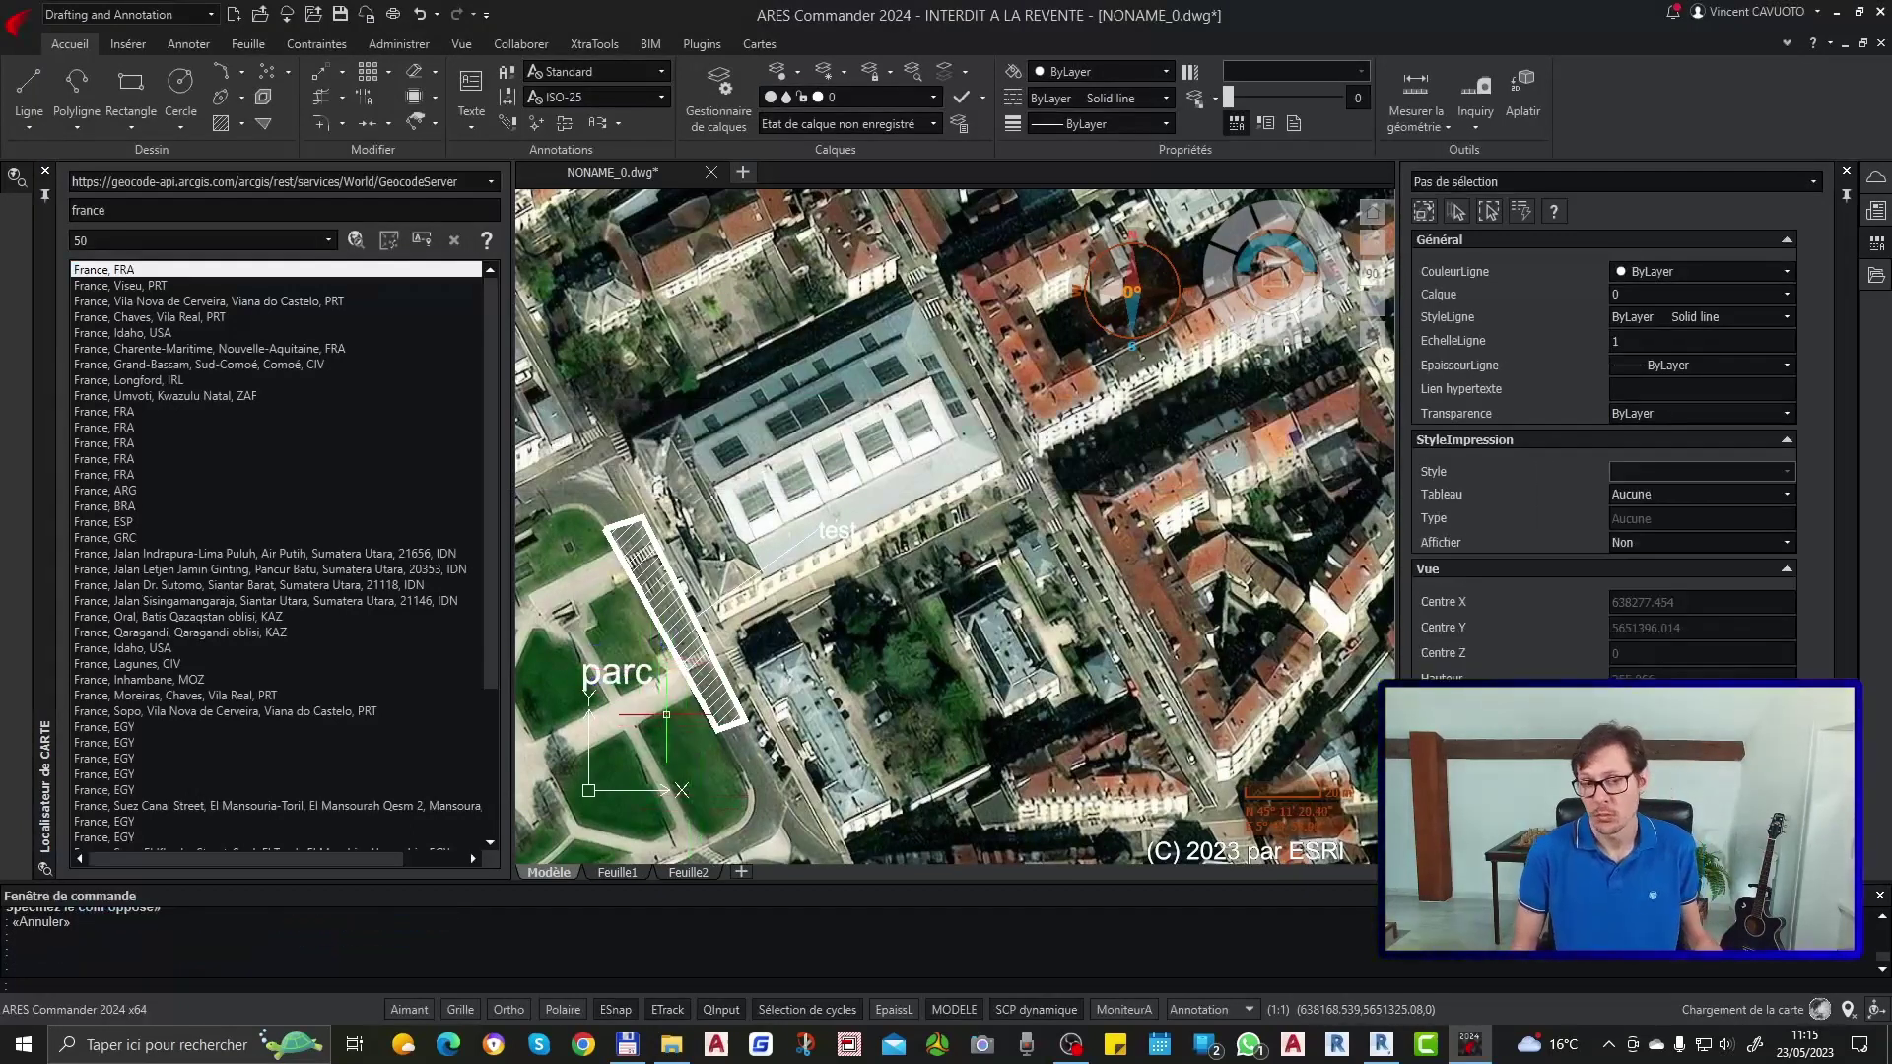
Step: Switch to the Cartes map tools so the Aérienne satellite image tile loads
{"action": "left_click", "coordinate": [759, 45]}
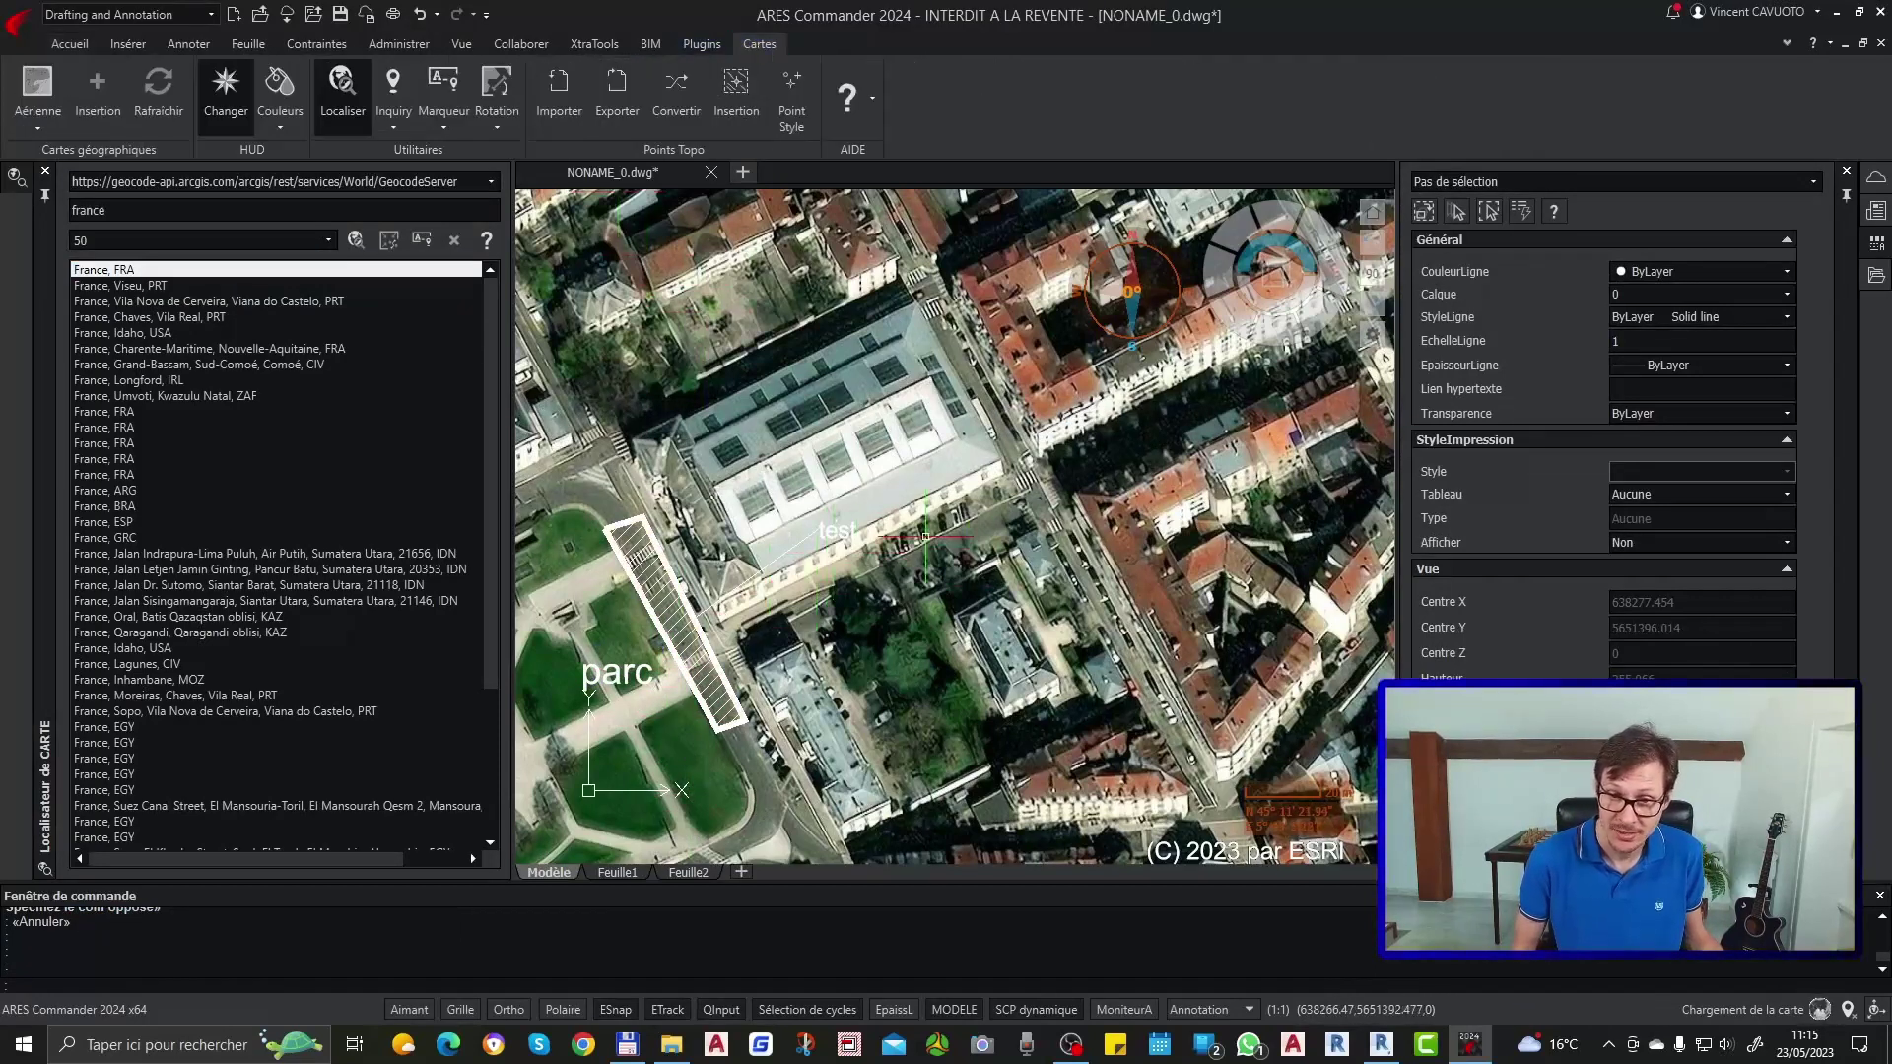
{"action": "scroll", "coordinate": [927, 537], "scroll_direction": "down", "scroll_amount": 2}
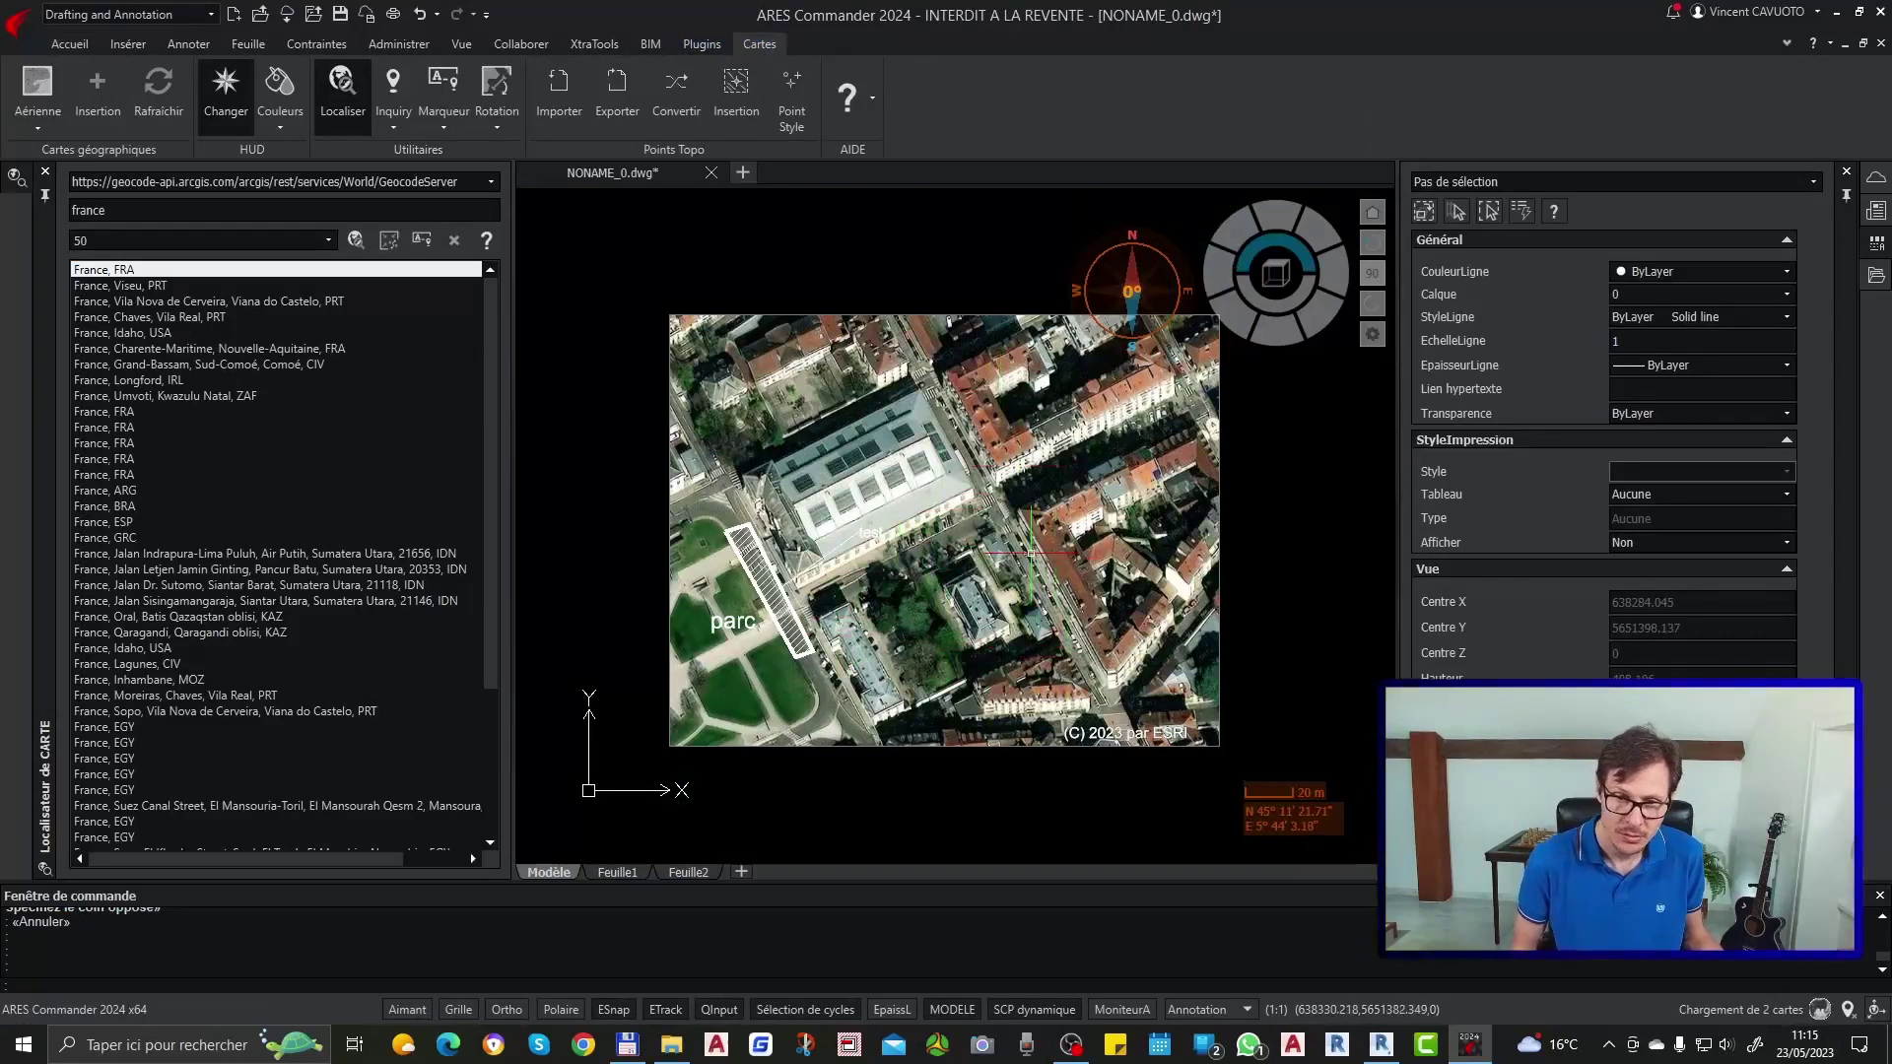
{"action": "scroll", "coordinate": [1025, 555], "scroll_direction": "down", "scroll_amount": 2}
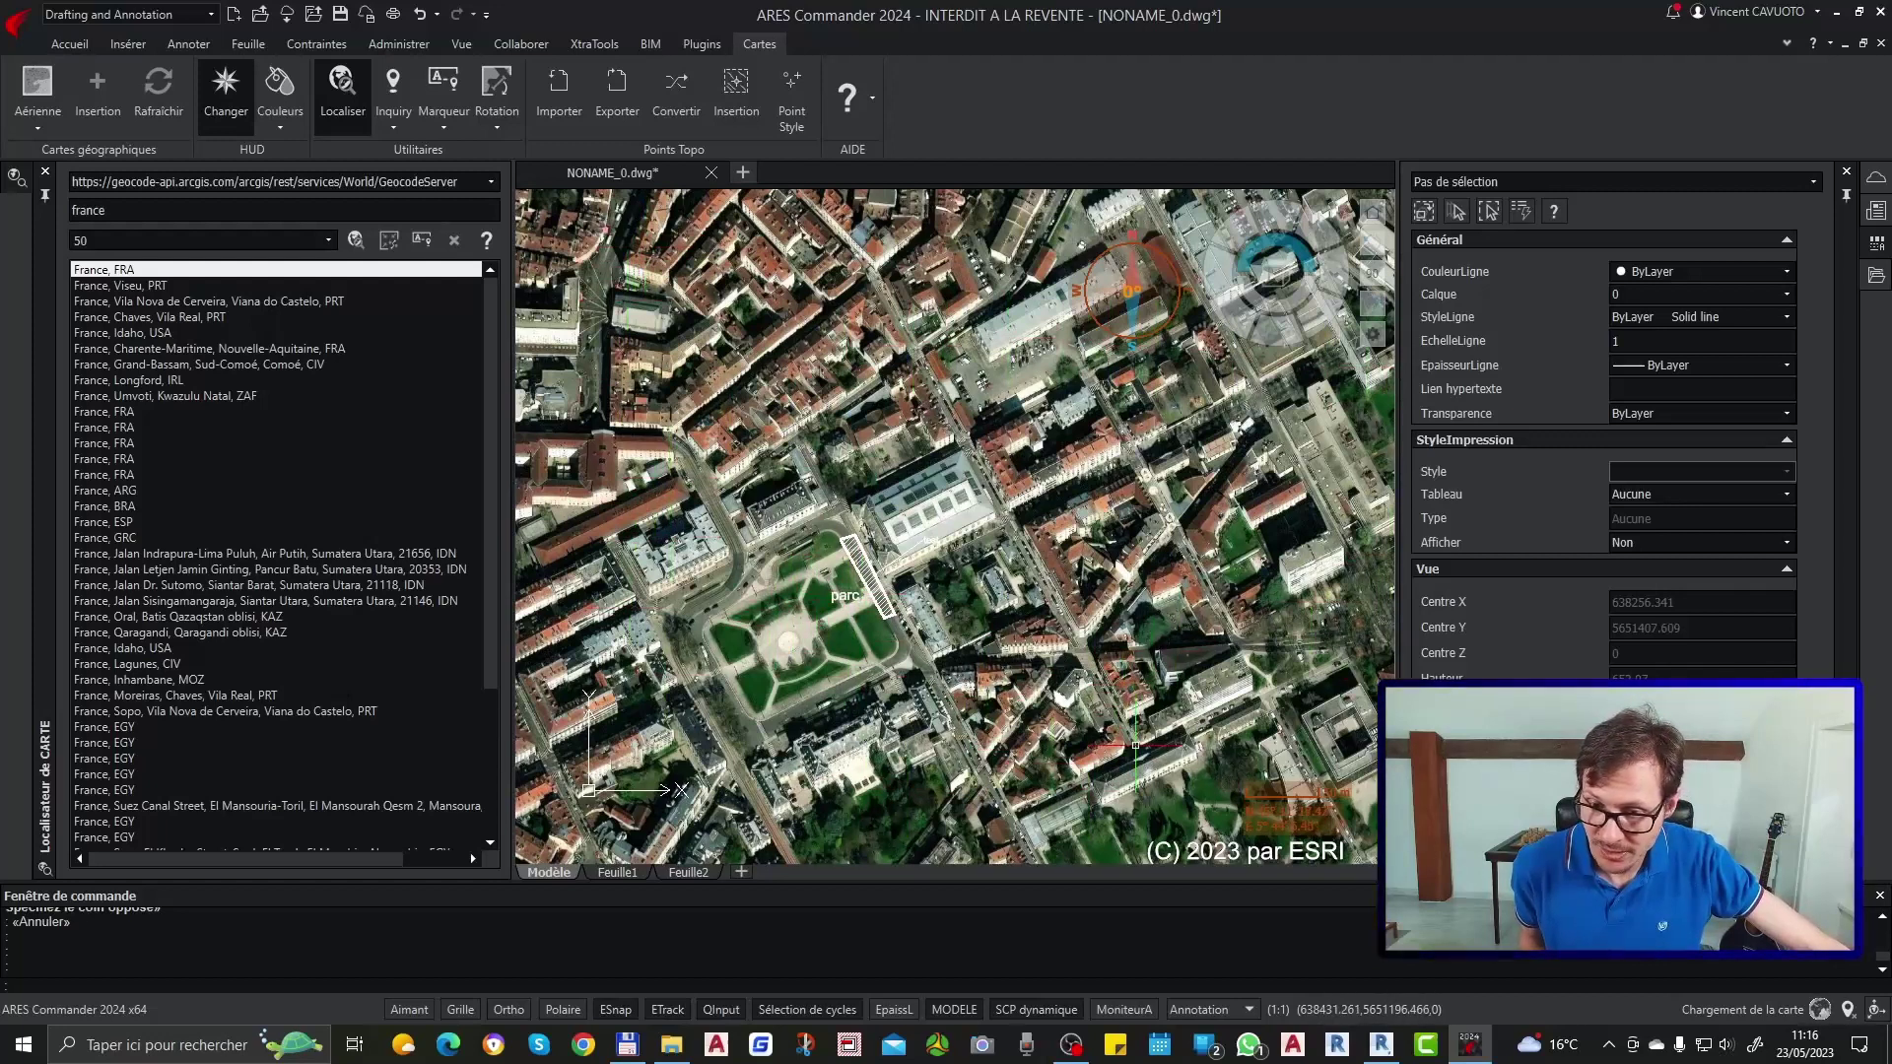
{"action": "scroll", "coordinate": [990, 616], "scroll_direction": "down", "scroll_amount": 3}
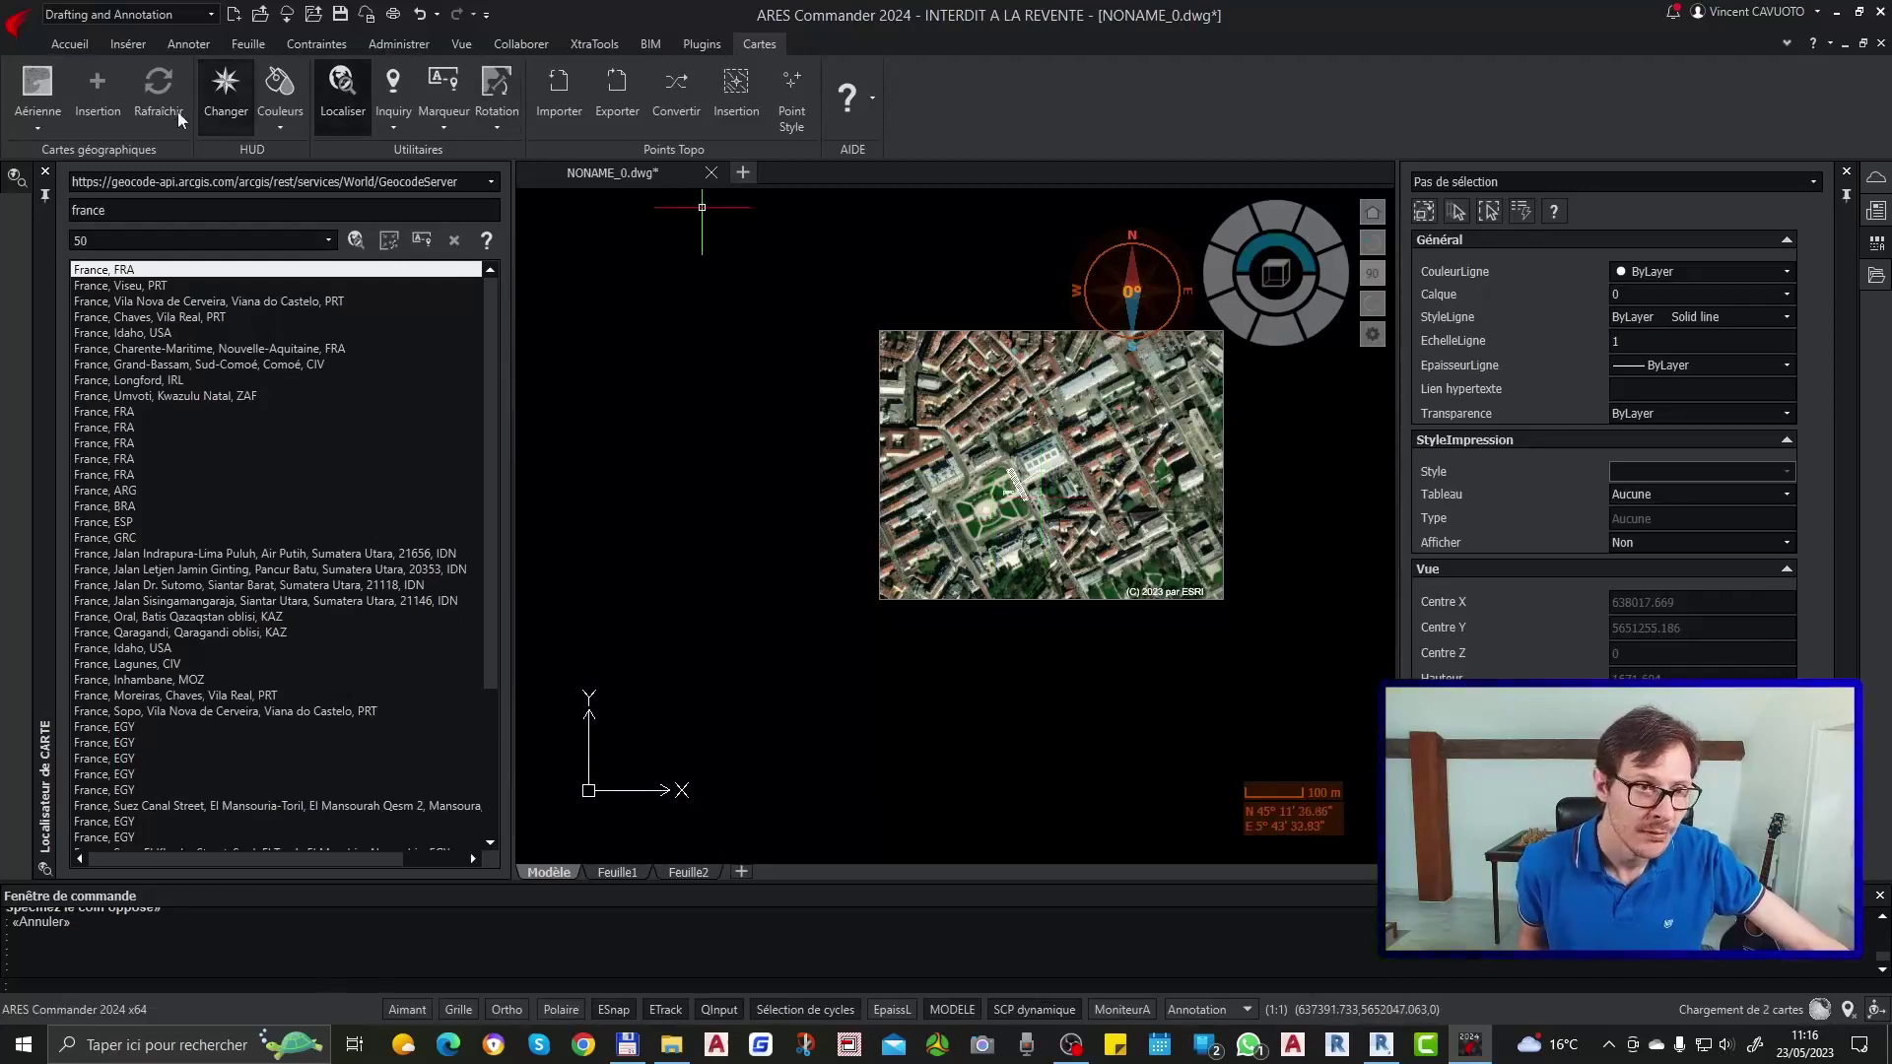
Step: Zoom the aerial map out to show all of France, then deselect the map image
{"action": "left_click", "coordinate": [50, 122]}
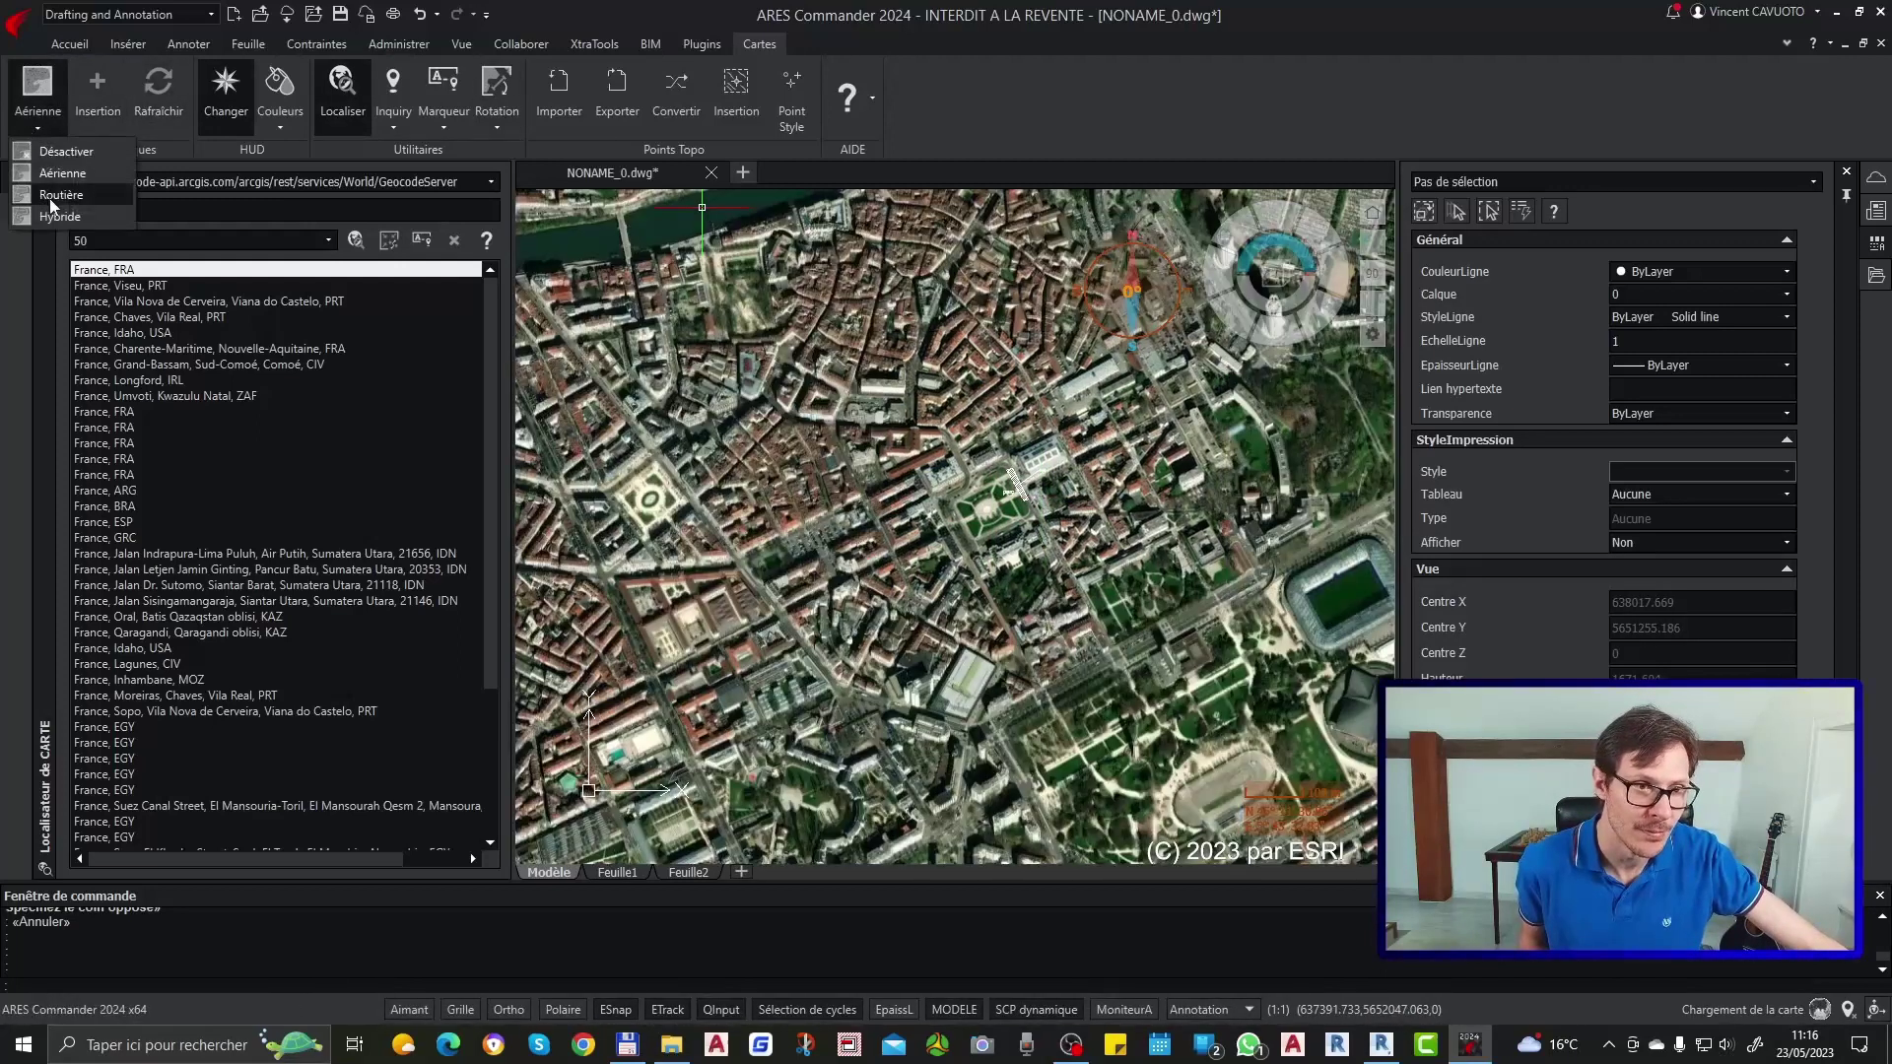
{"action": "left_click", "coordinate": [51, 133]}
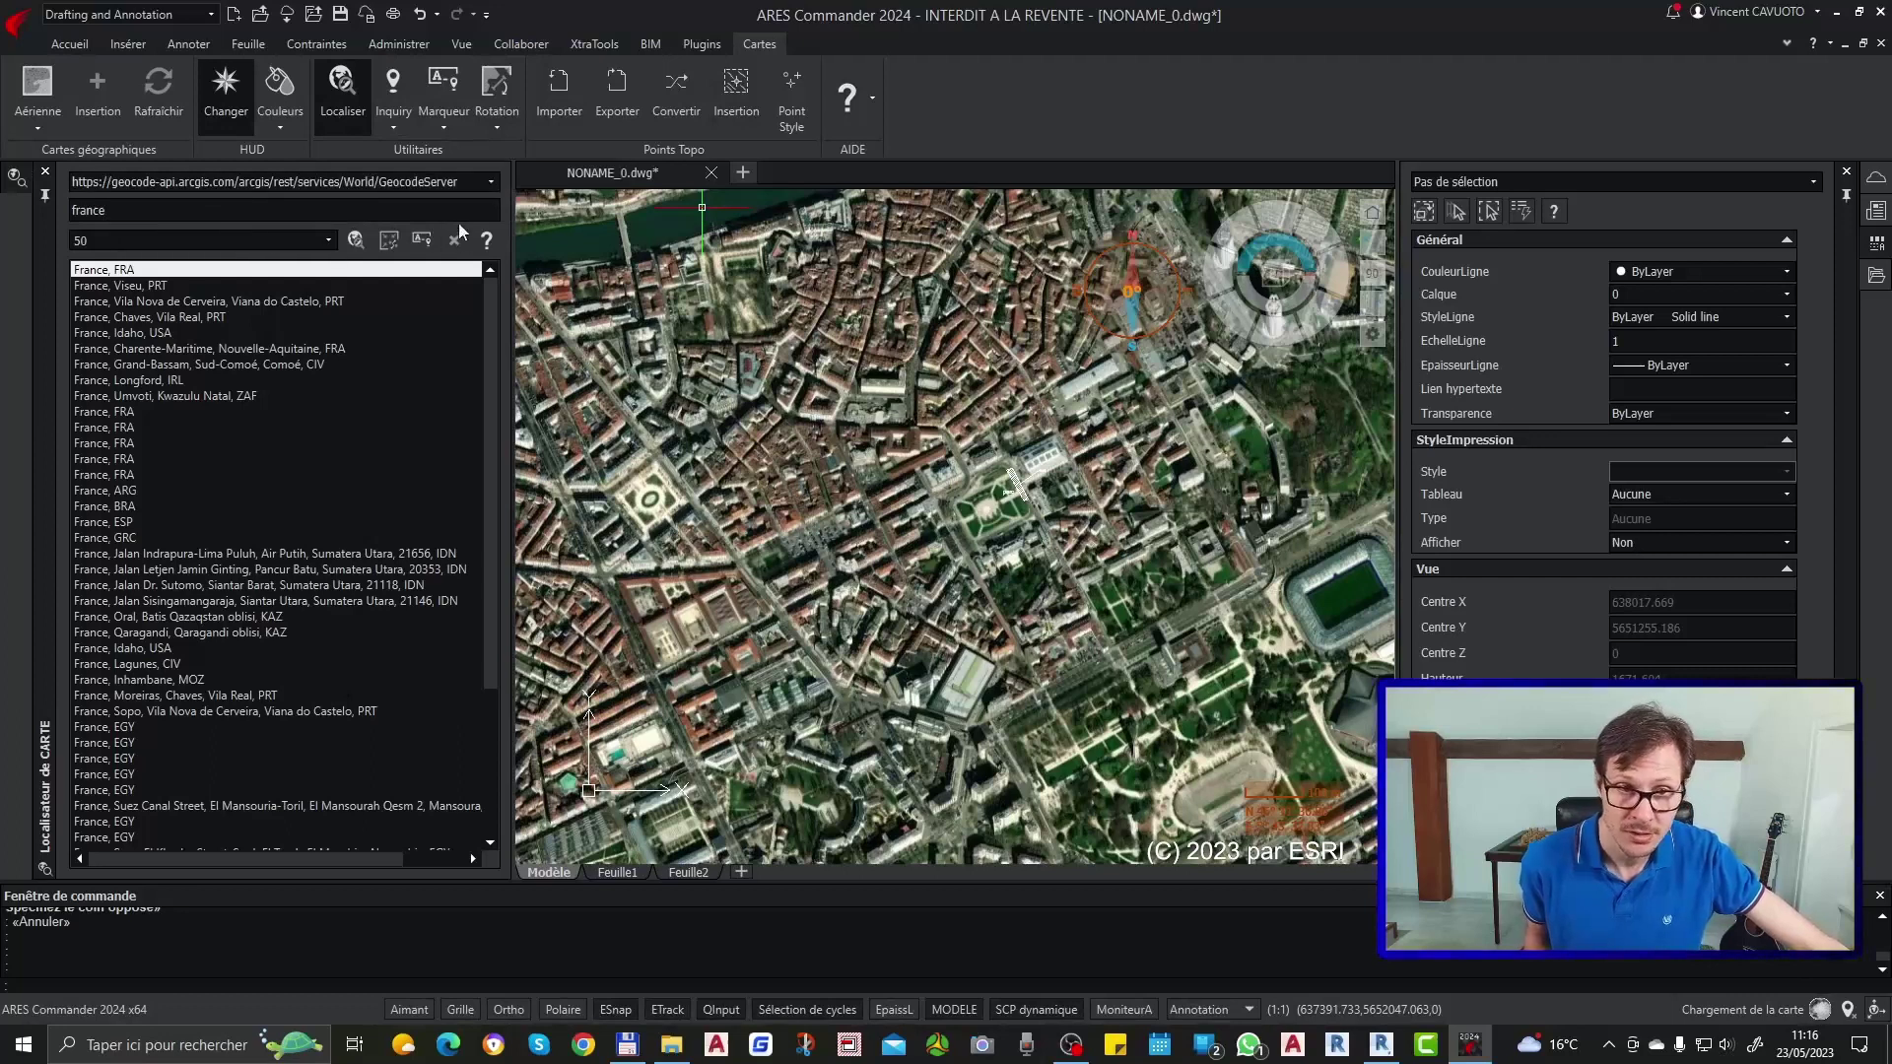
{"action": "left_click", "coordinate": [391, 239]}
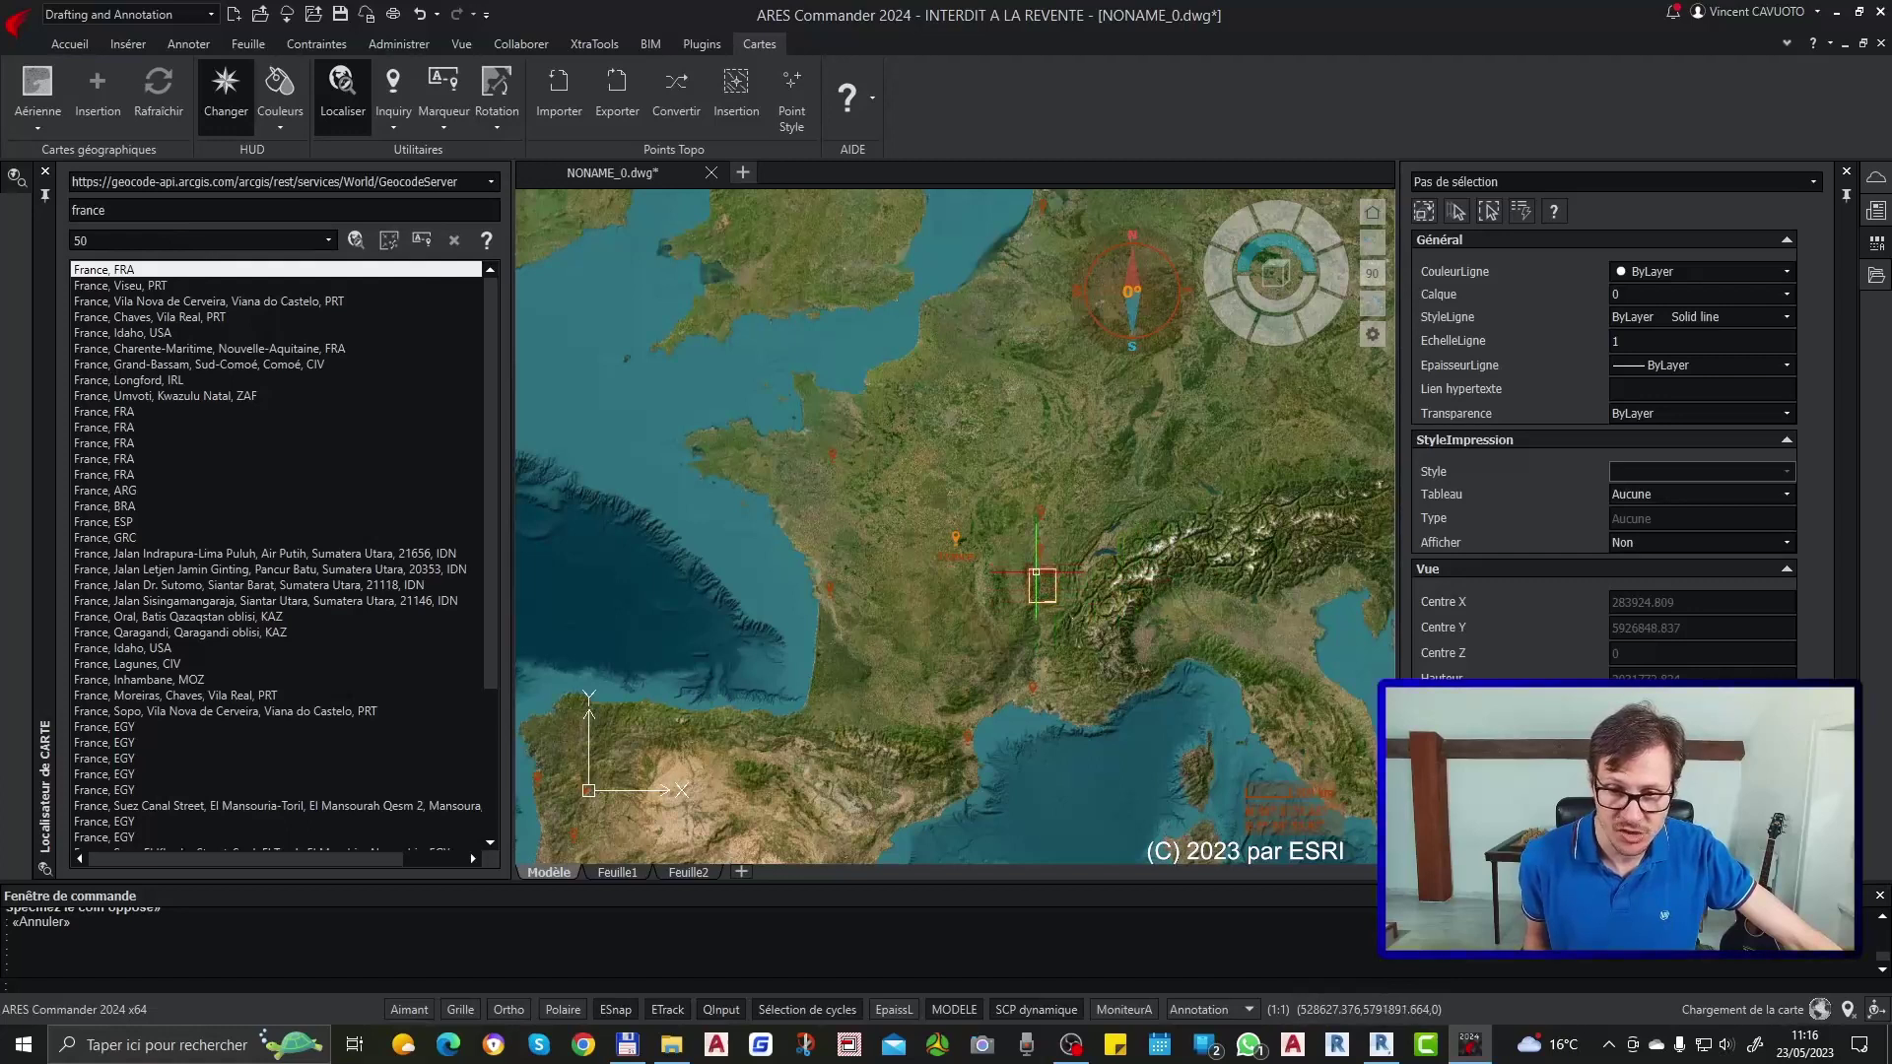
{"action": "left_click", "coordinate": [1036, 572]}
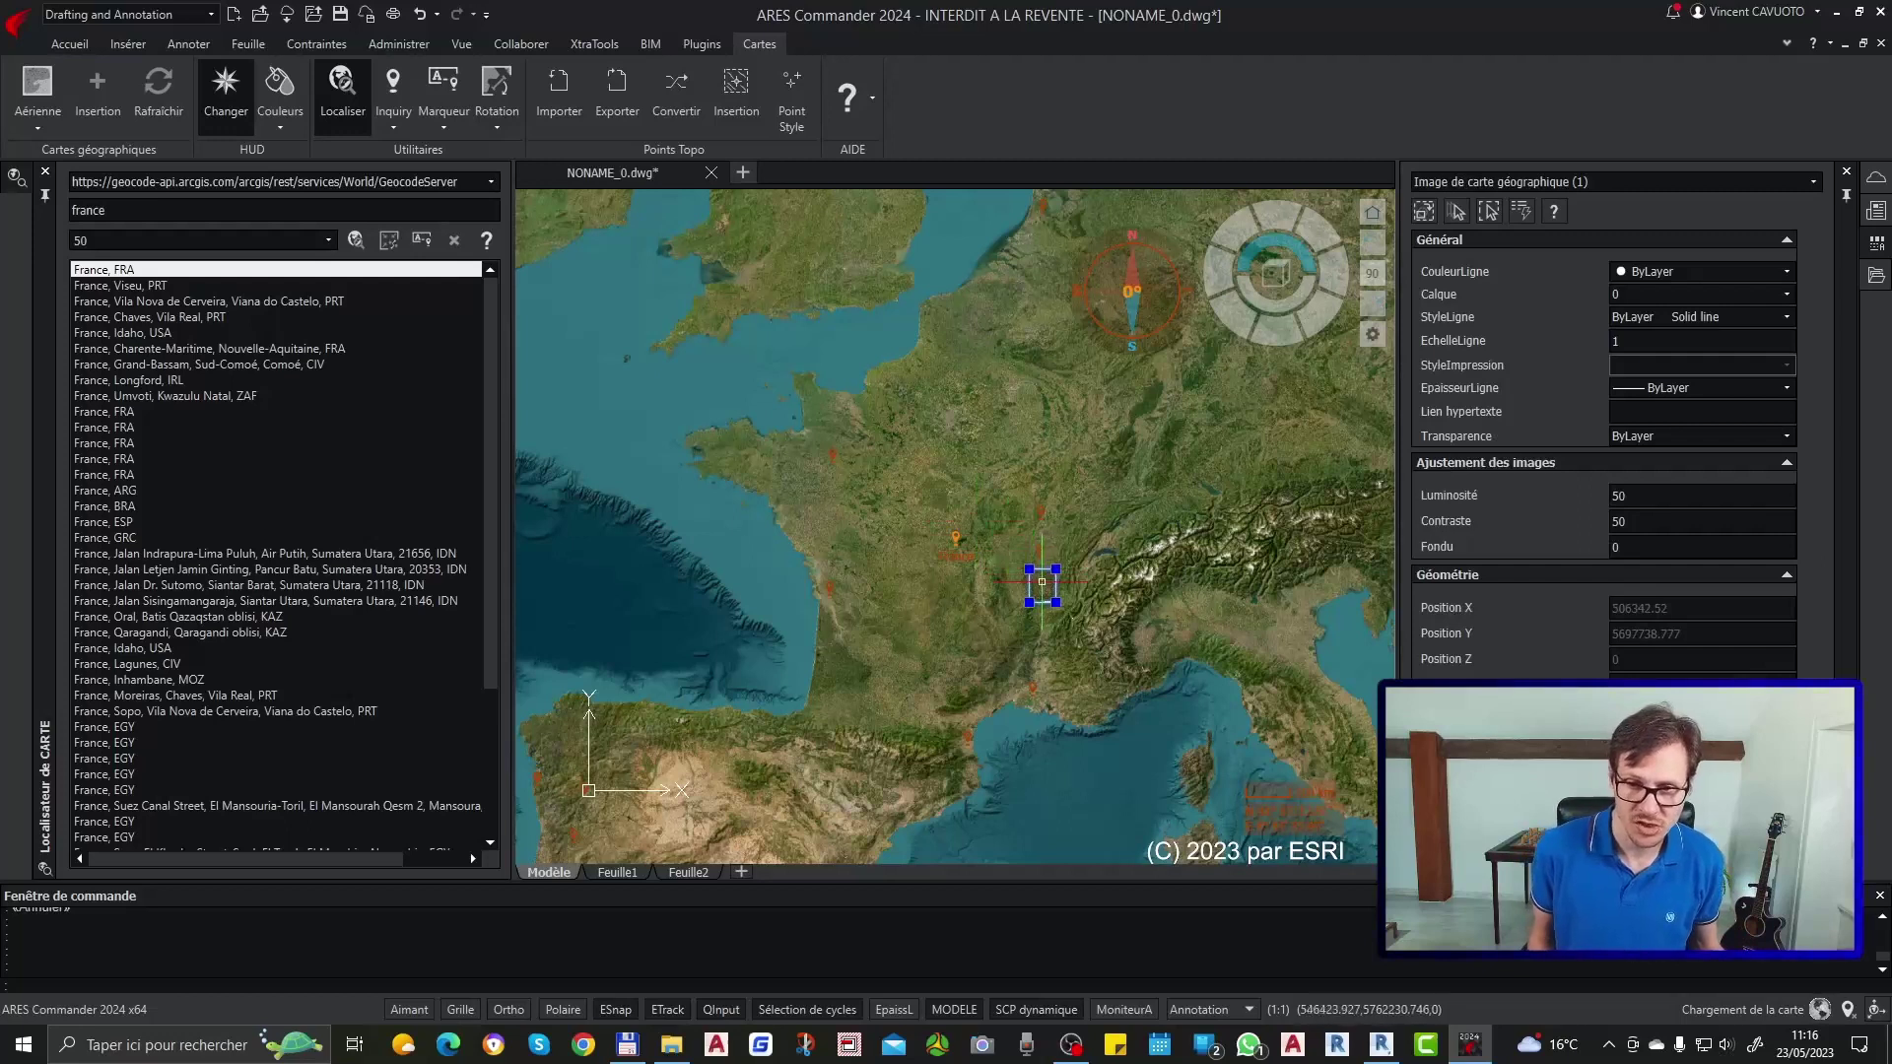
{"action": "key", "text": "Escape"}
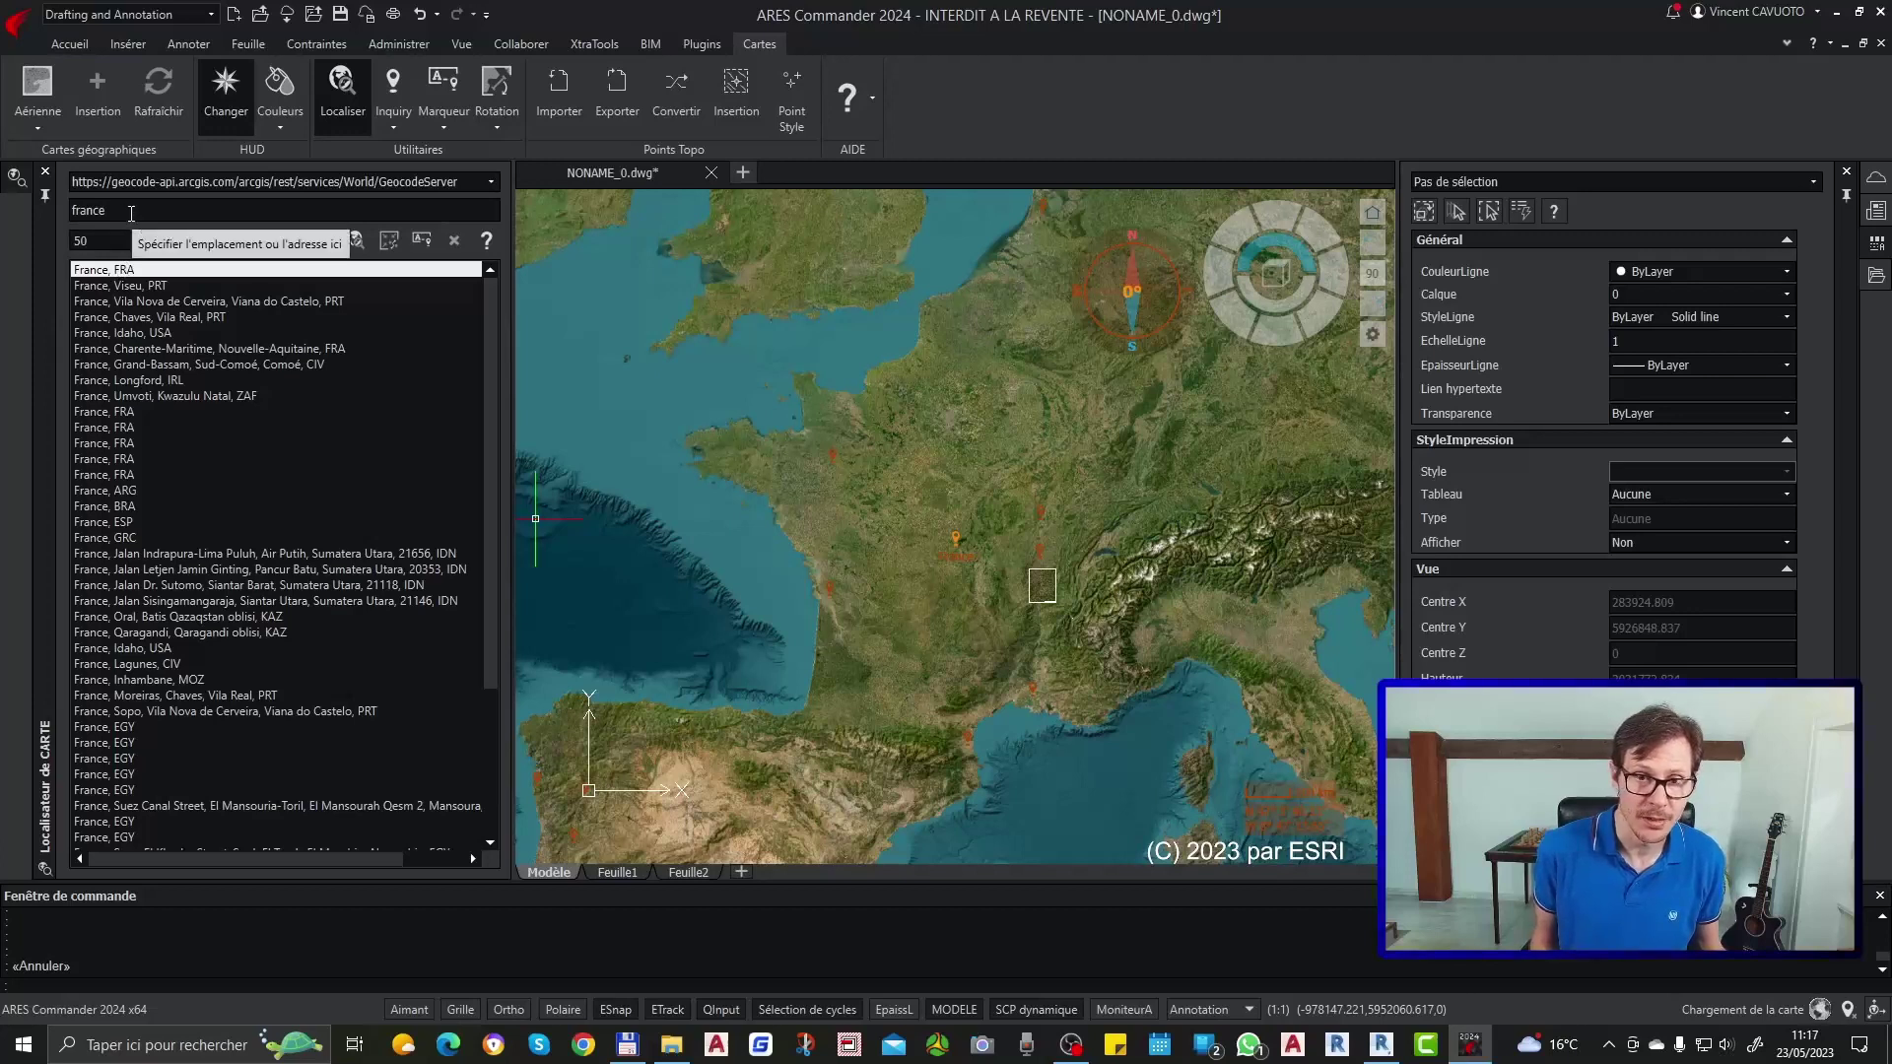
Step: Search the map locator for limoges and pick the Limoges, Haute-Vienne result
{"action": "key", "text": "ctrl+a"}
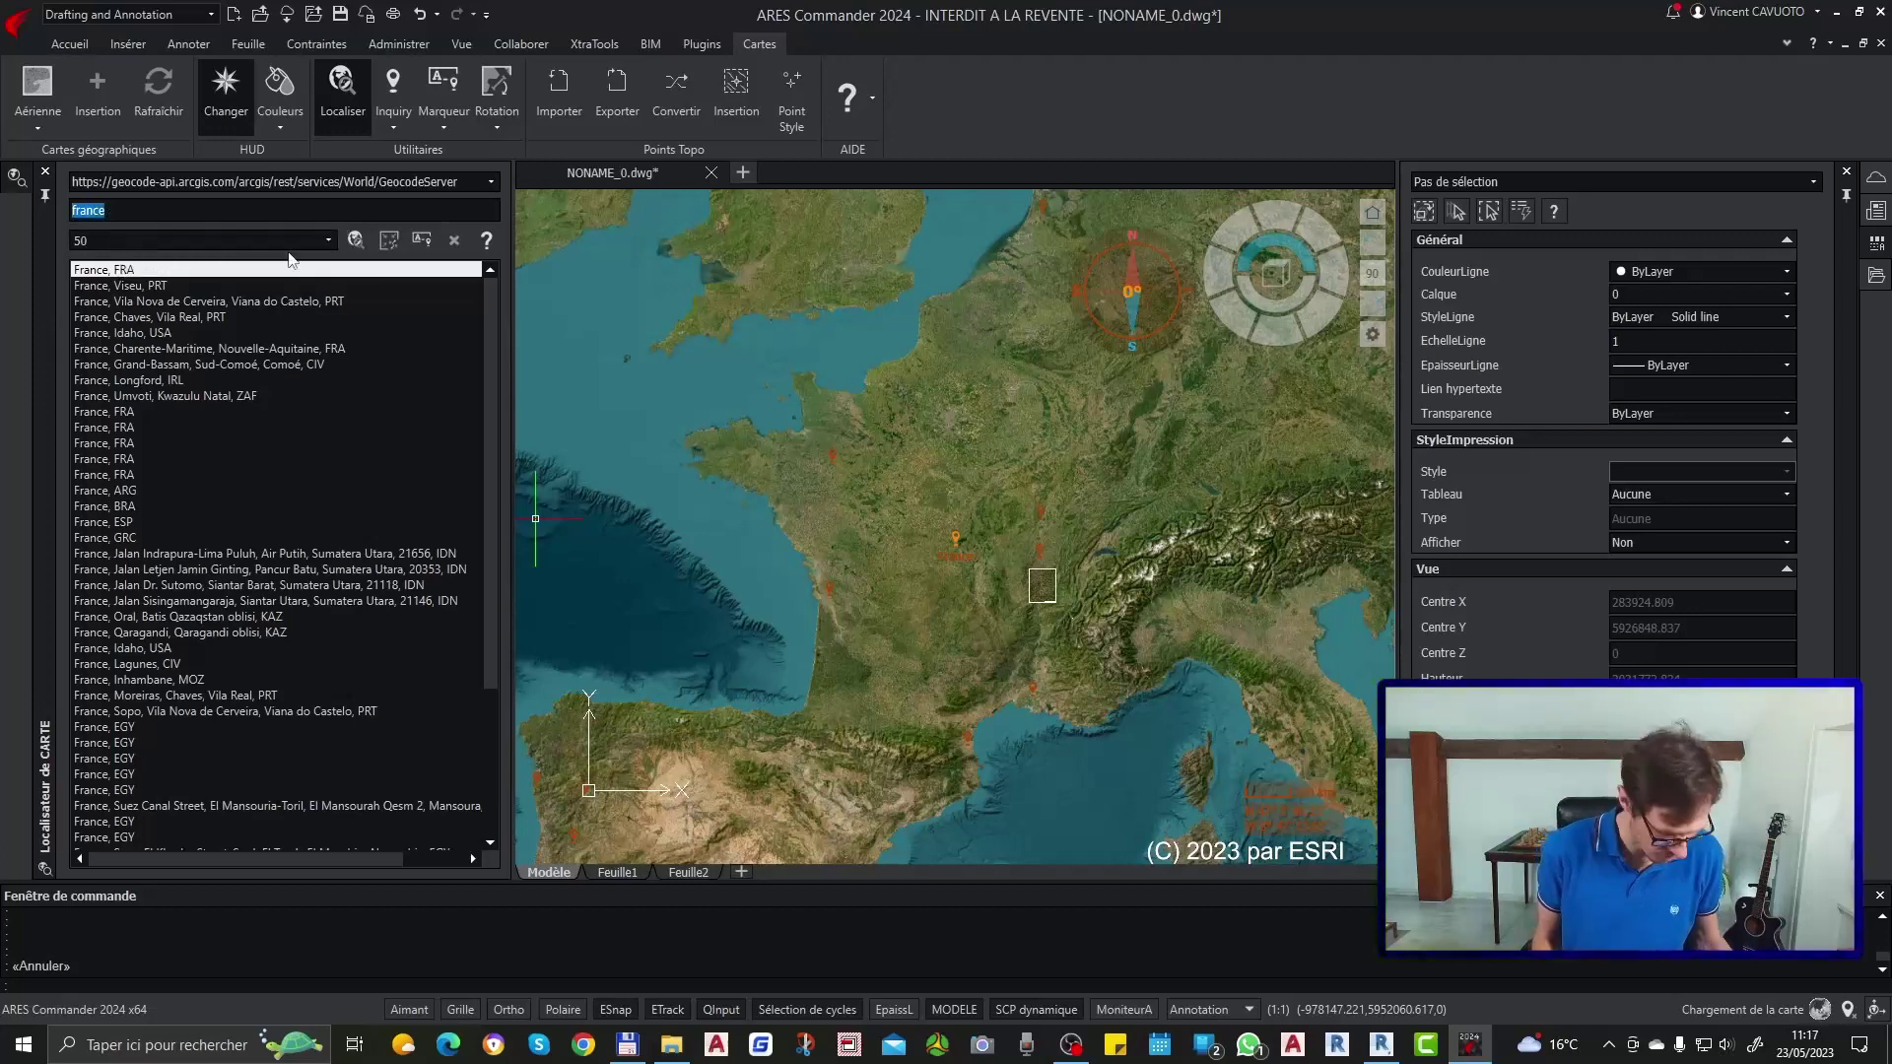
{"action": "type", "text": "poitié"}
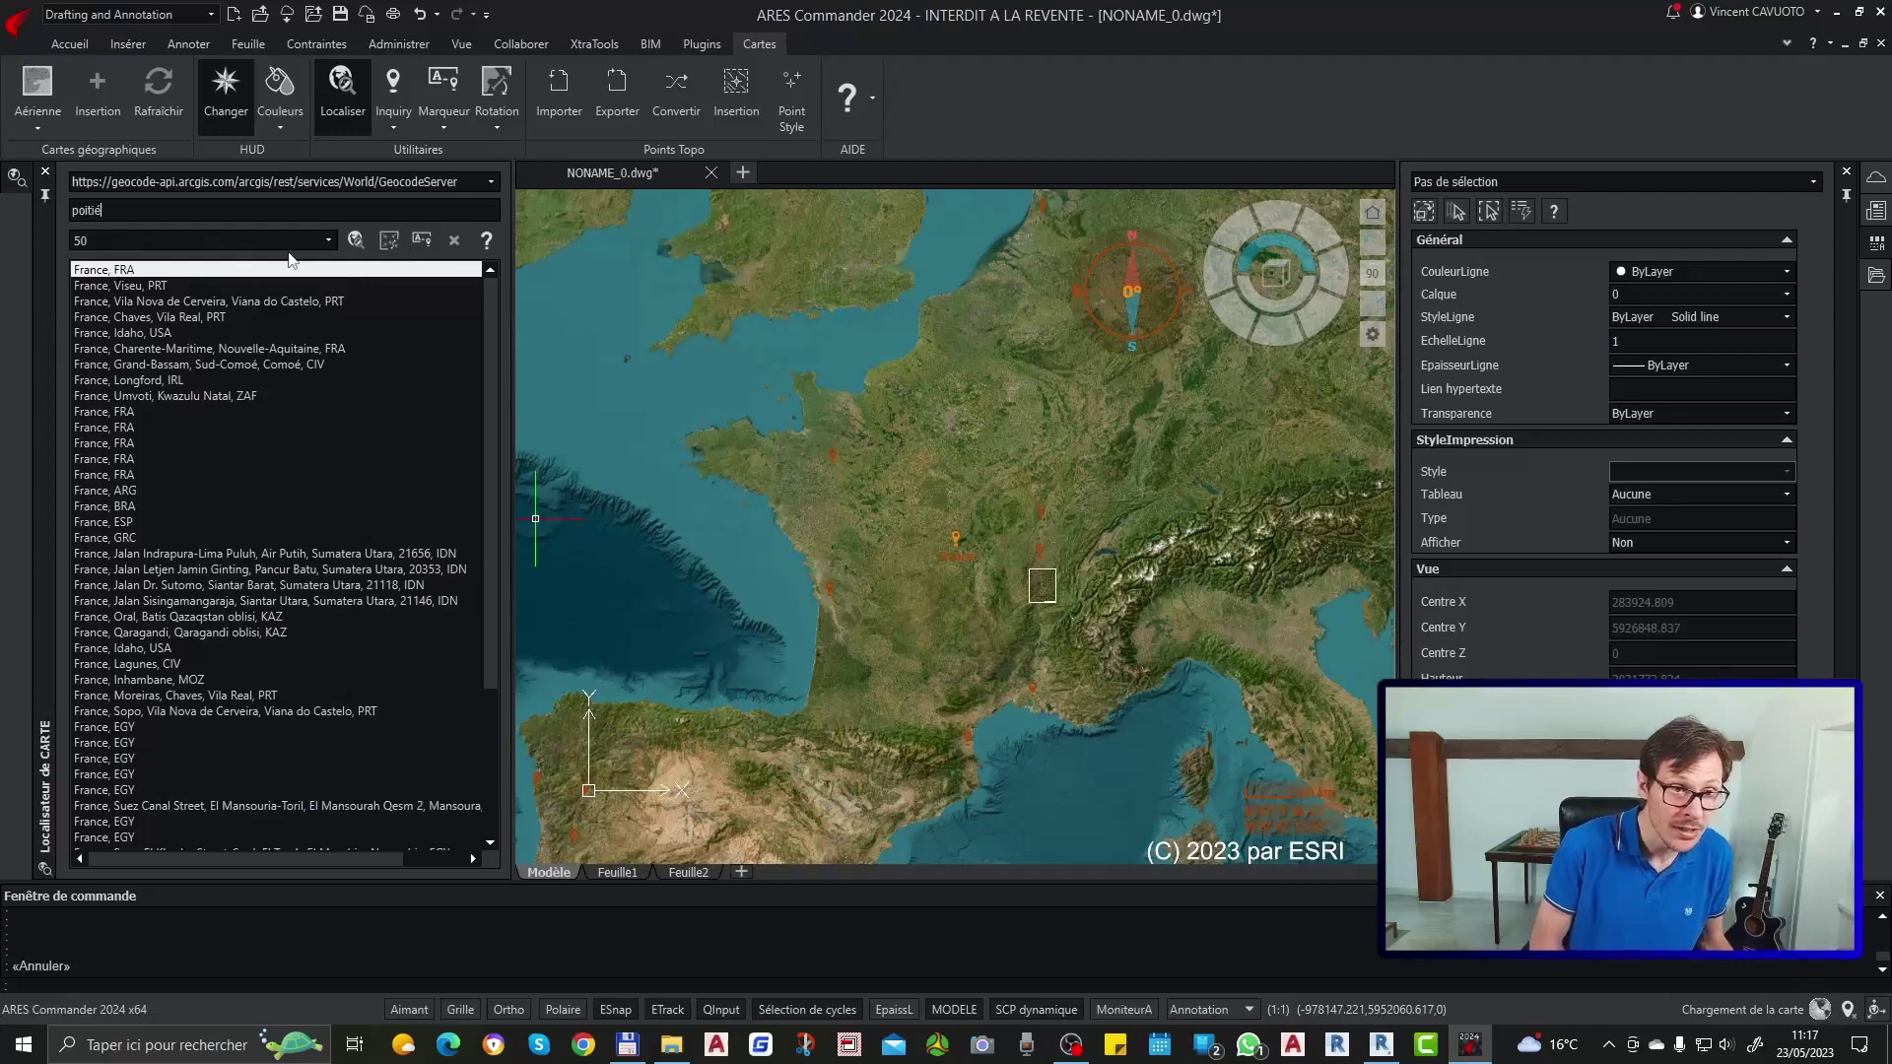
{"action": "key", "text": "Return"}
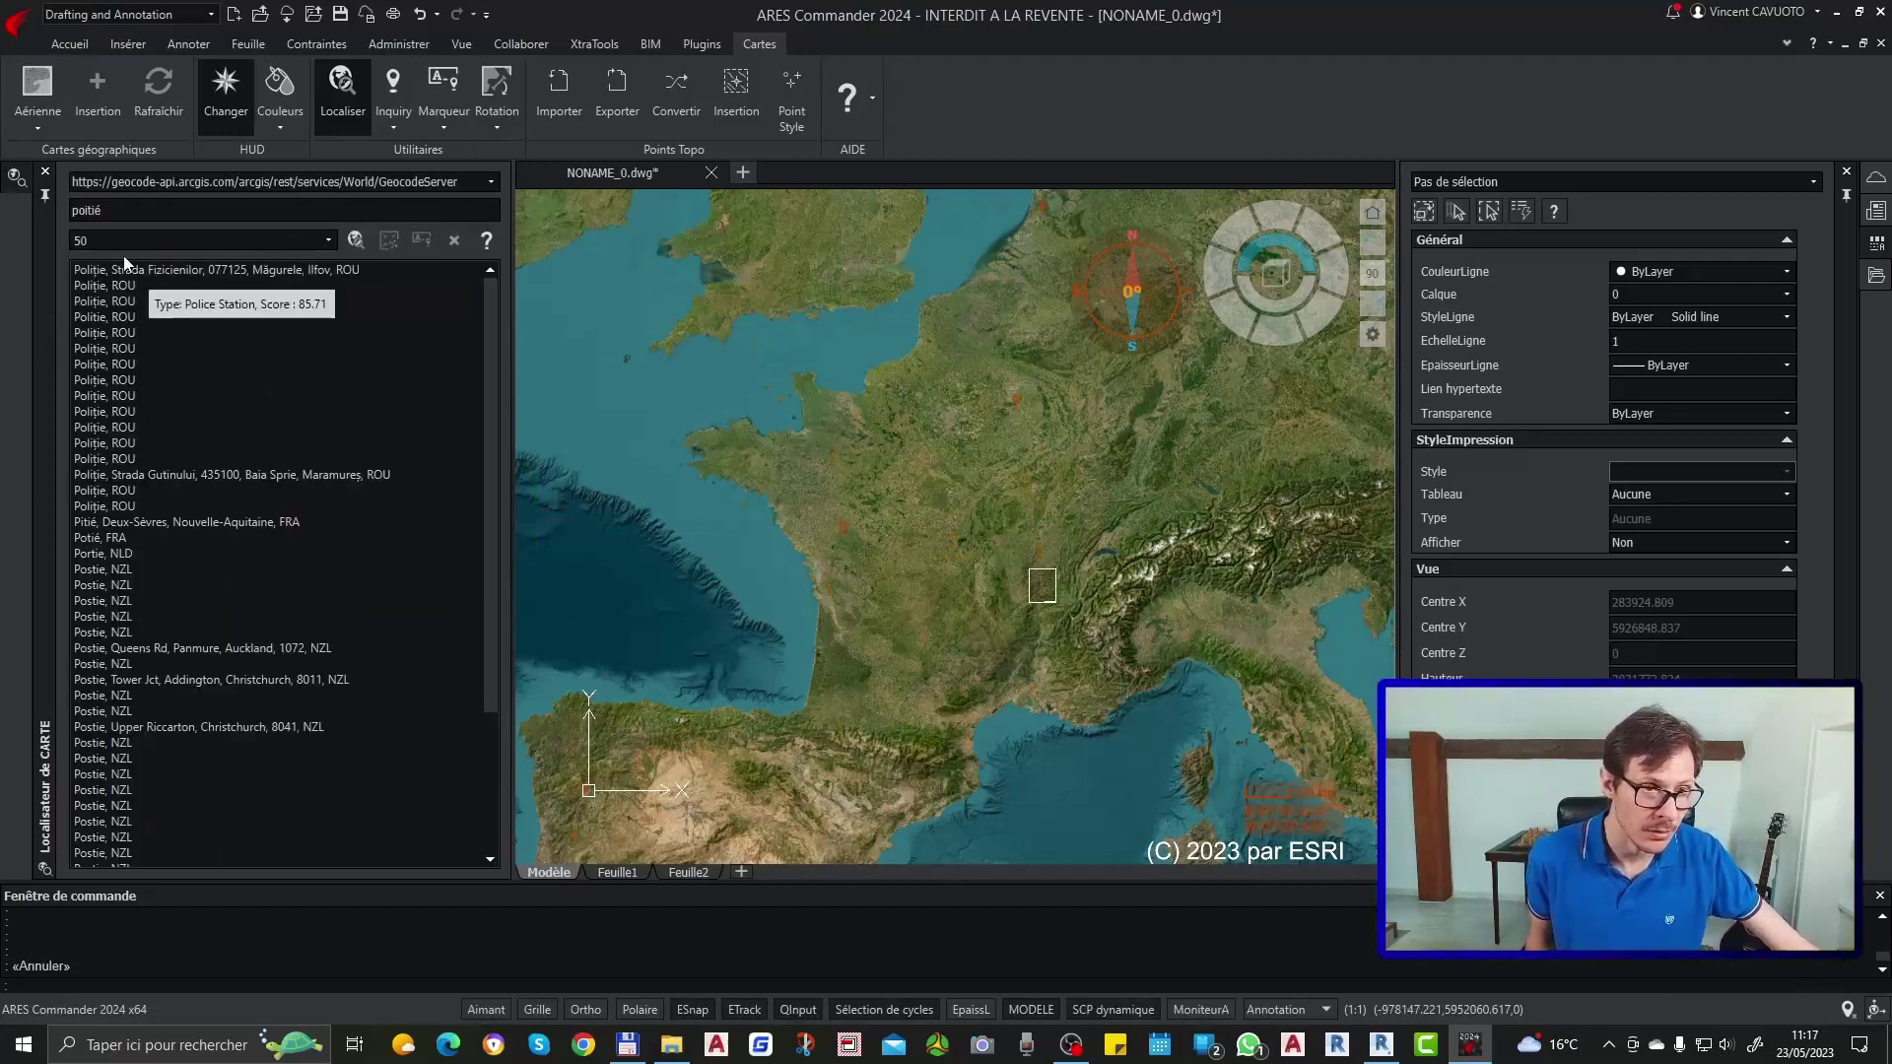
{"action": "key", "text": "ctrl+a"}
{"action": "type", "text": "lim"}
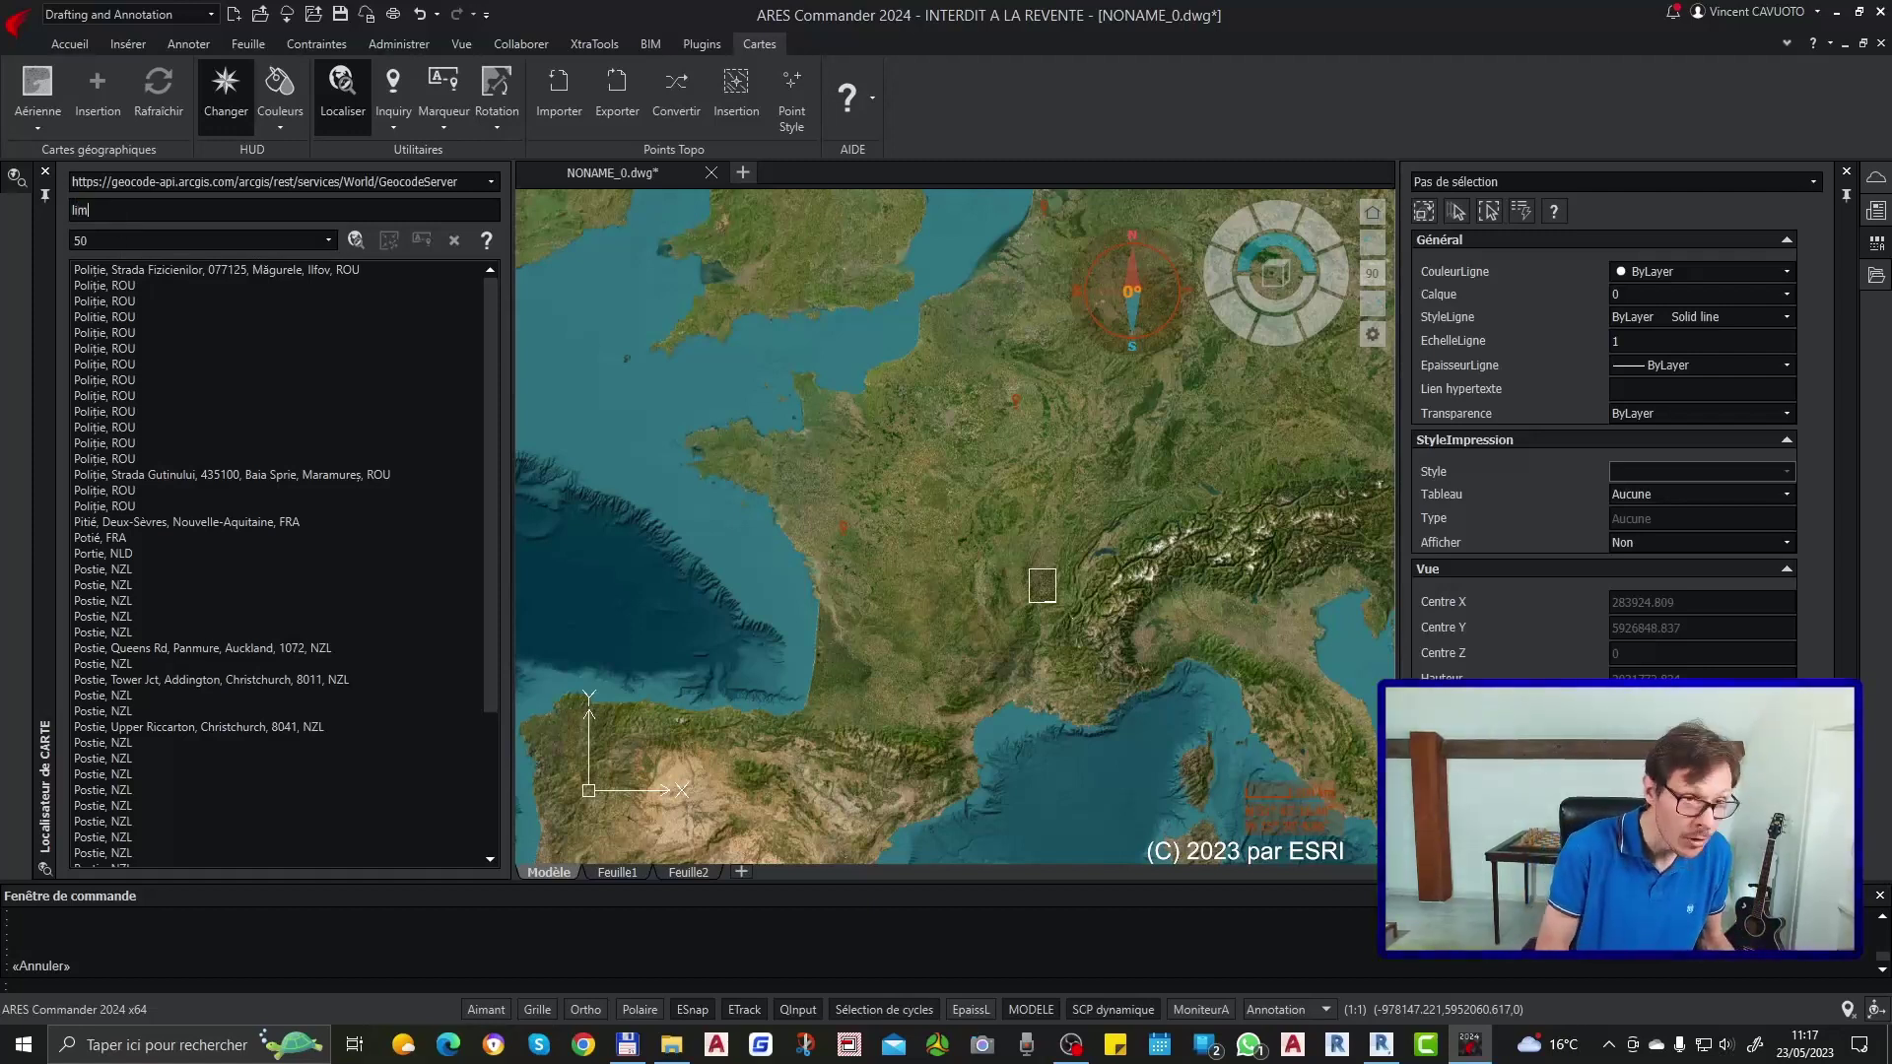
{"action": "type", "text": "iologes"}
{"action": "key", "text": "Return"}
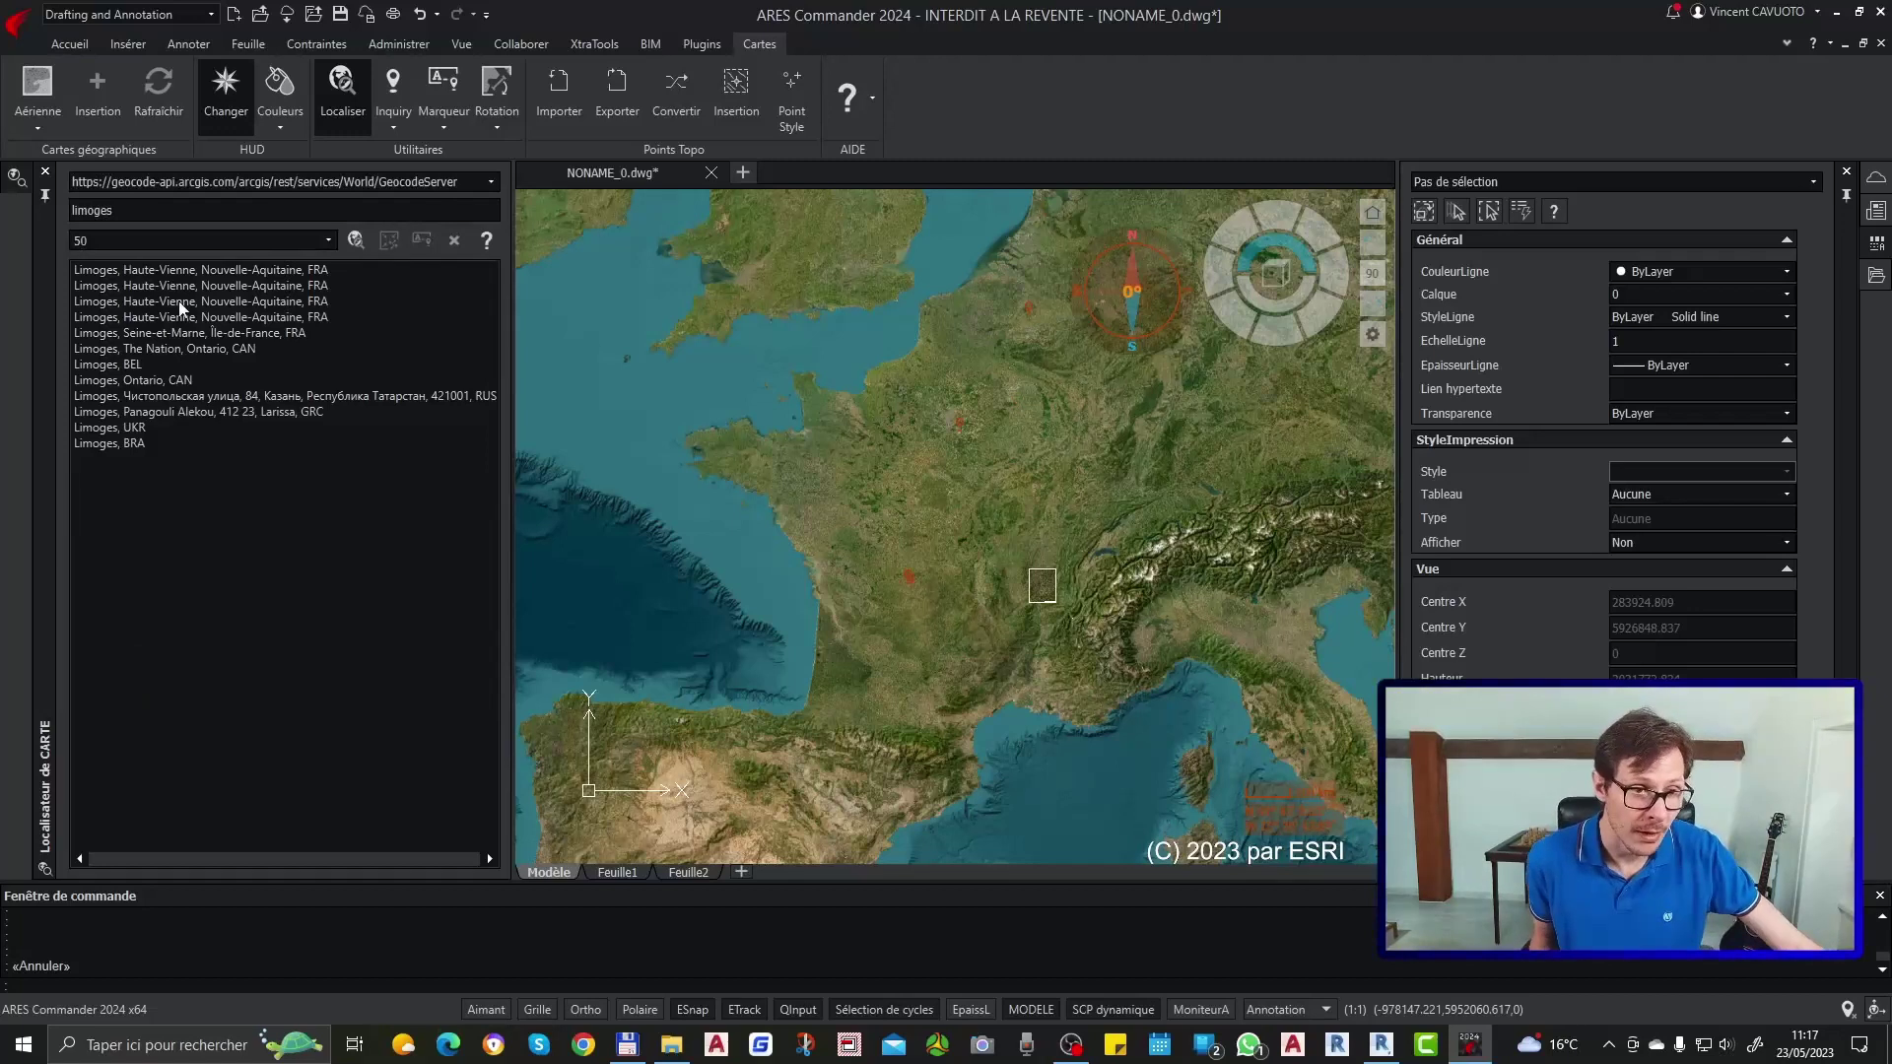
{"action": "left_click", "coordinate": [183, 271]}
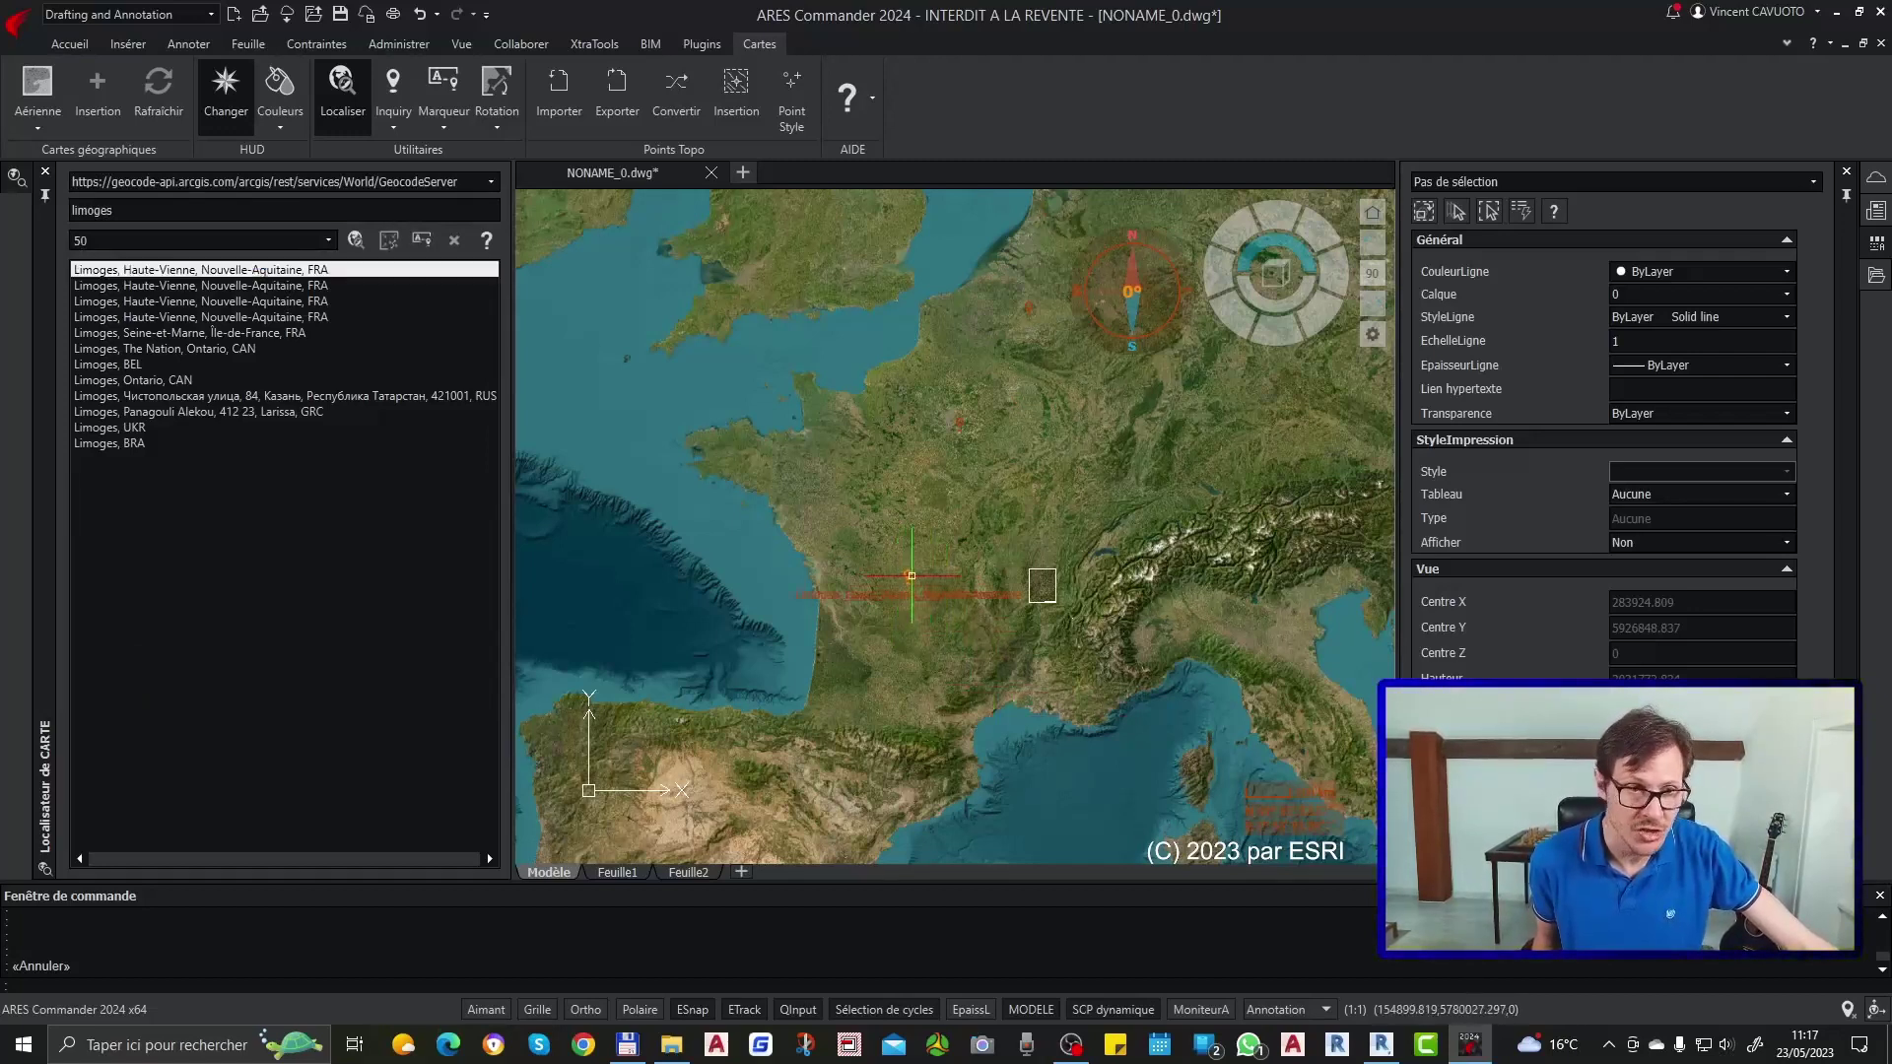
{"action": "left_click", "coordinate": [395, 236]}
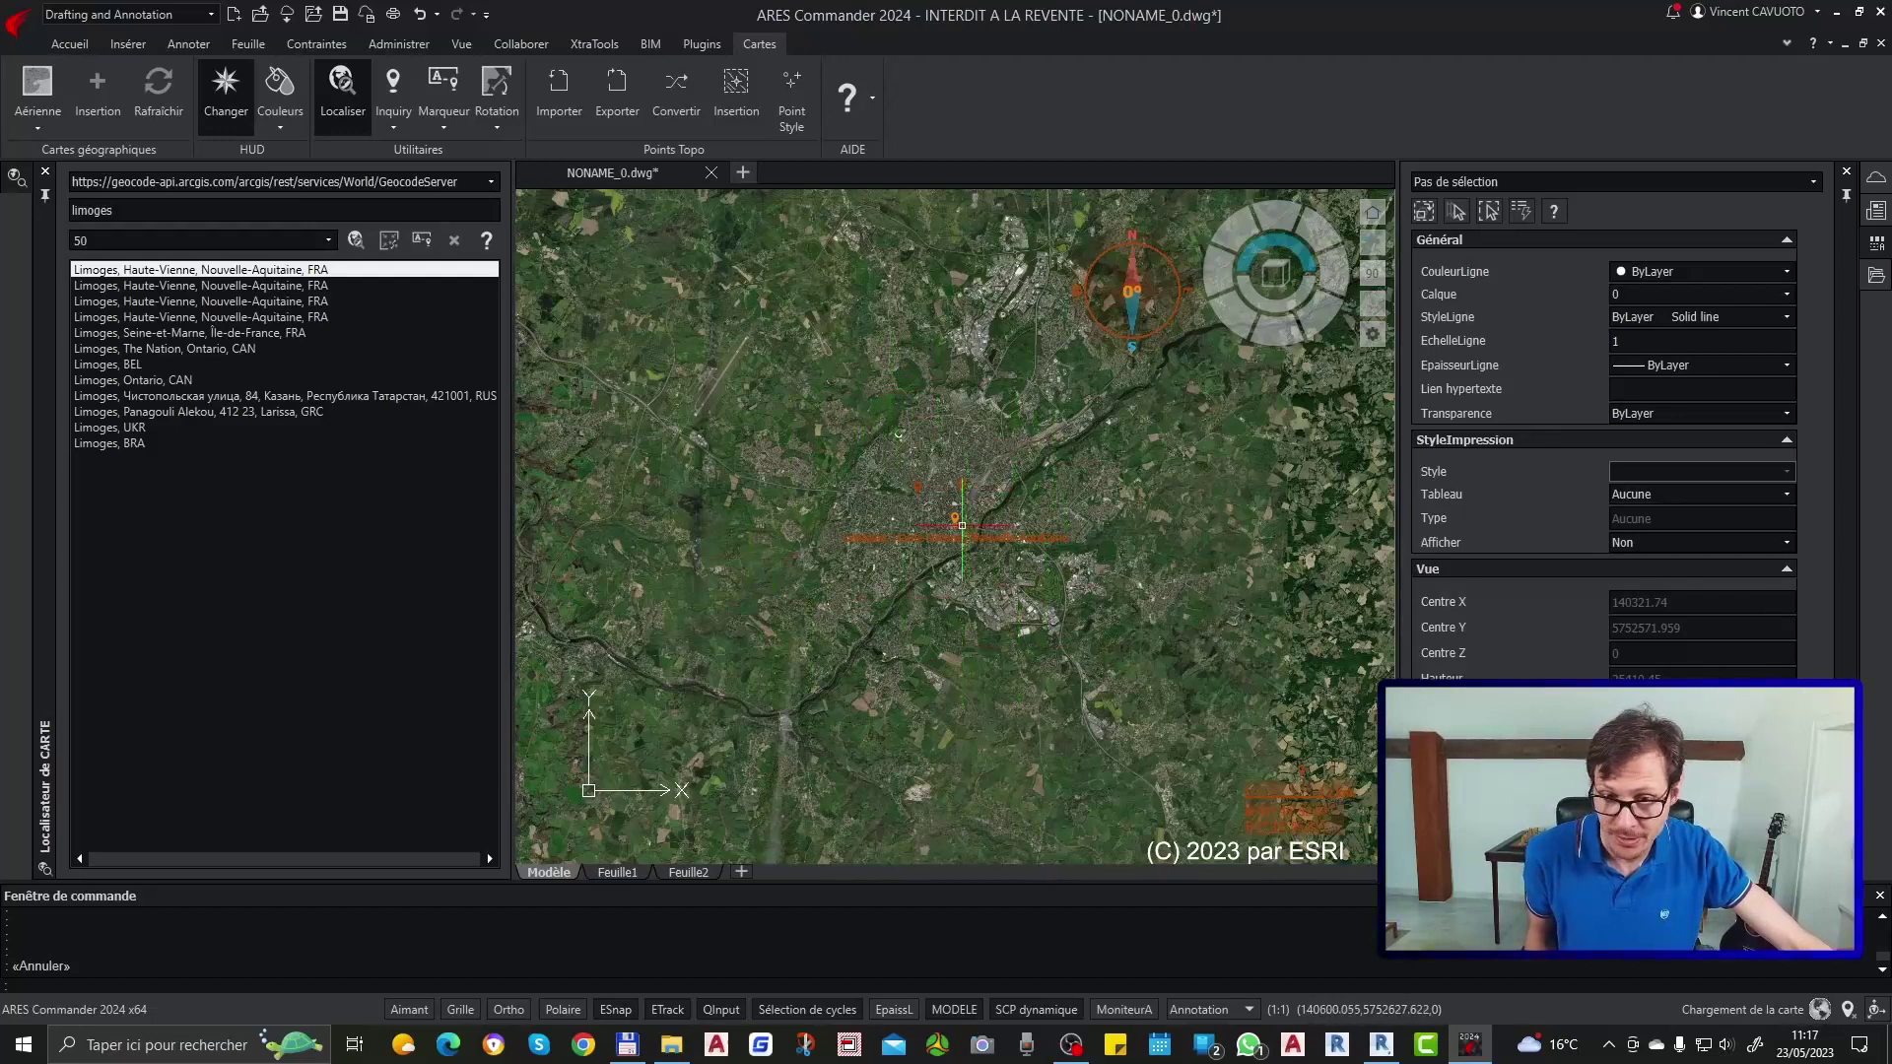
Step: Zoom the aerial view in to a building-level view of central Limoges streets
{"action": "scroll", "coordinate": [966, 527], "scroll_direction": "up", "scroll_amount": 5}
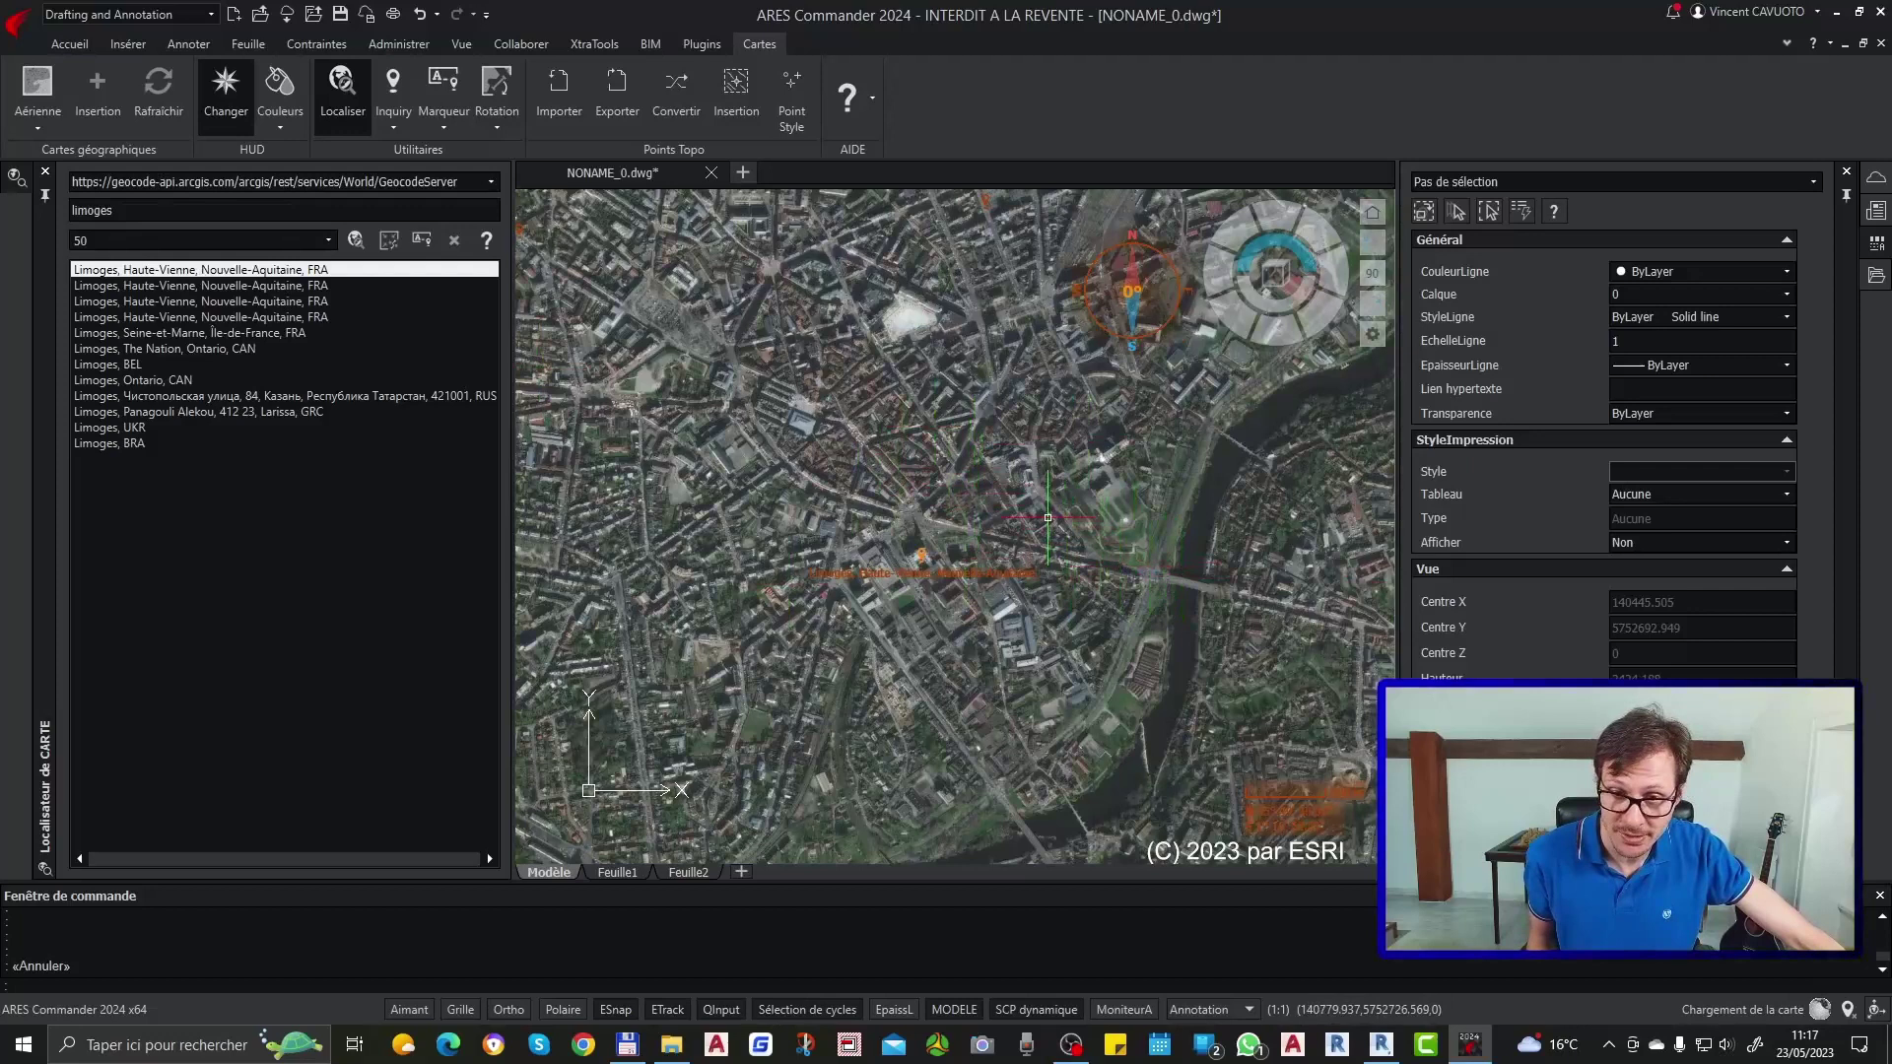
{"action": "scroll", "coordinate": [1048, 517], "scroll_direction": "up", "scroll_amount": 10}
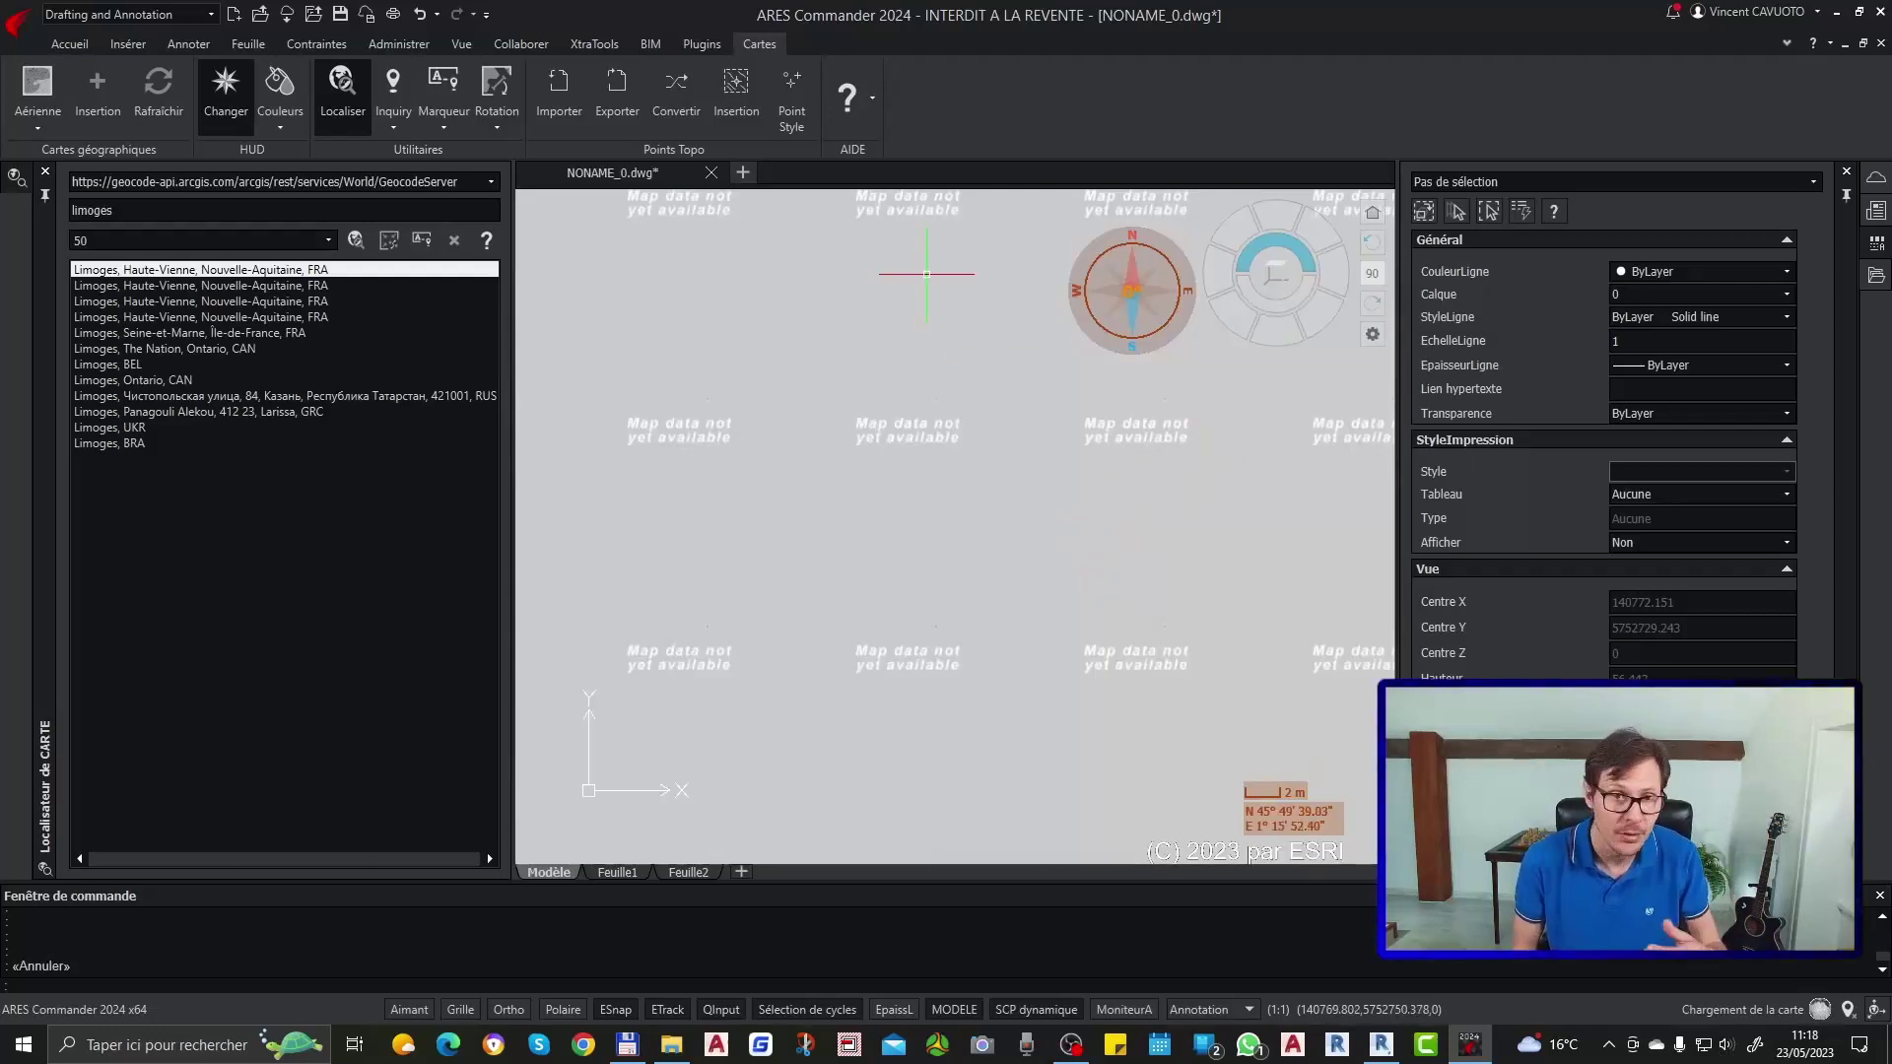
{"action": "scroll", "coordinate": [937, 455], "scroll_direction": "down", "scroll_amount": 5}
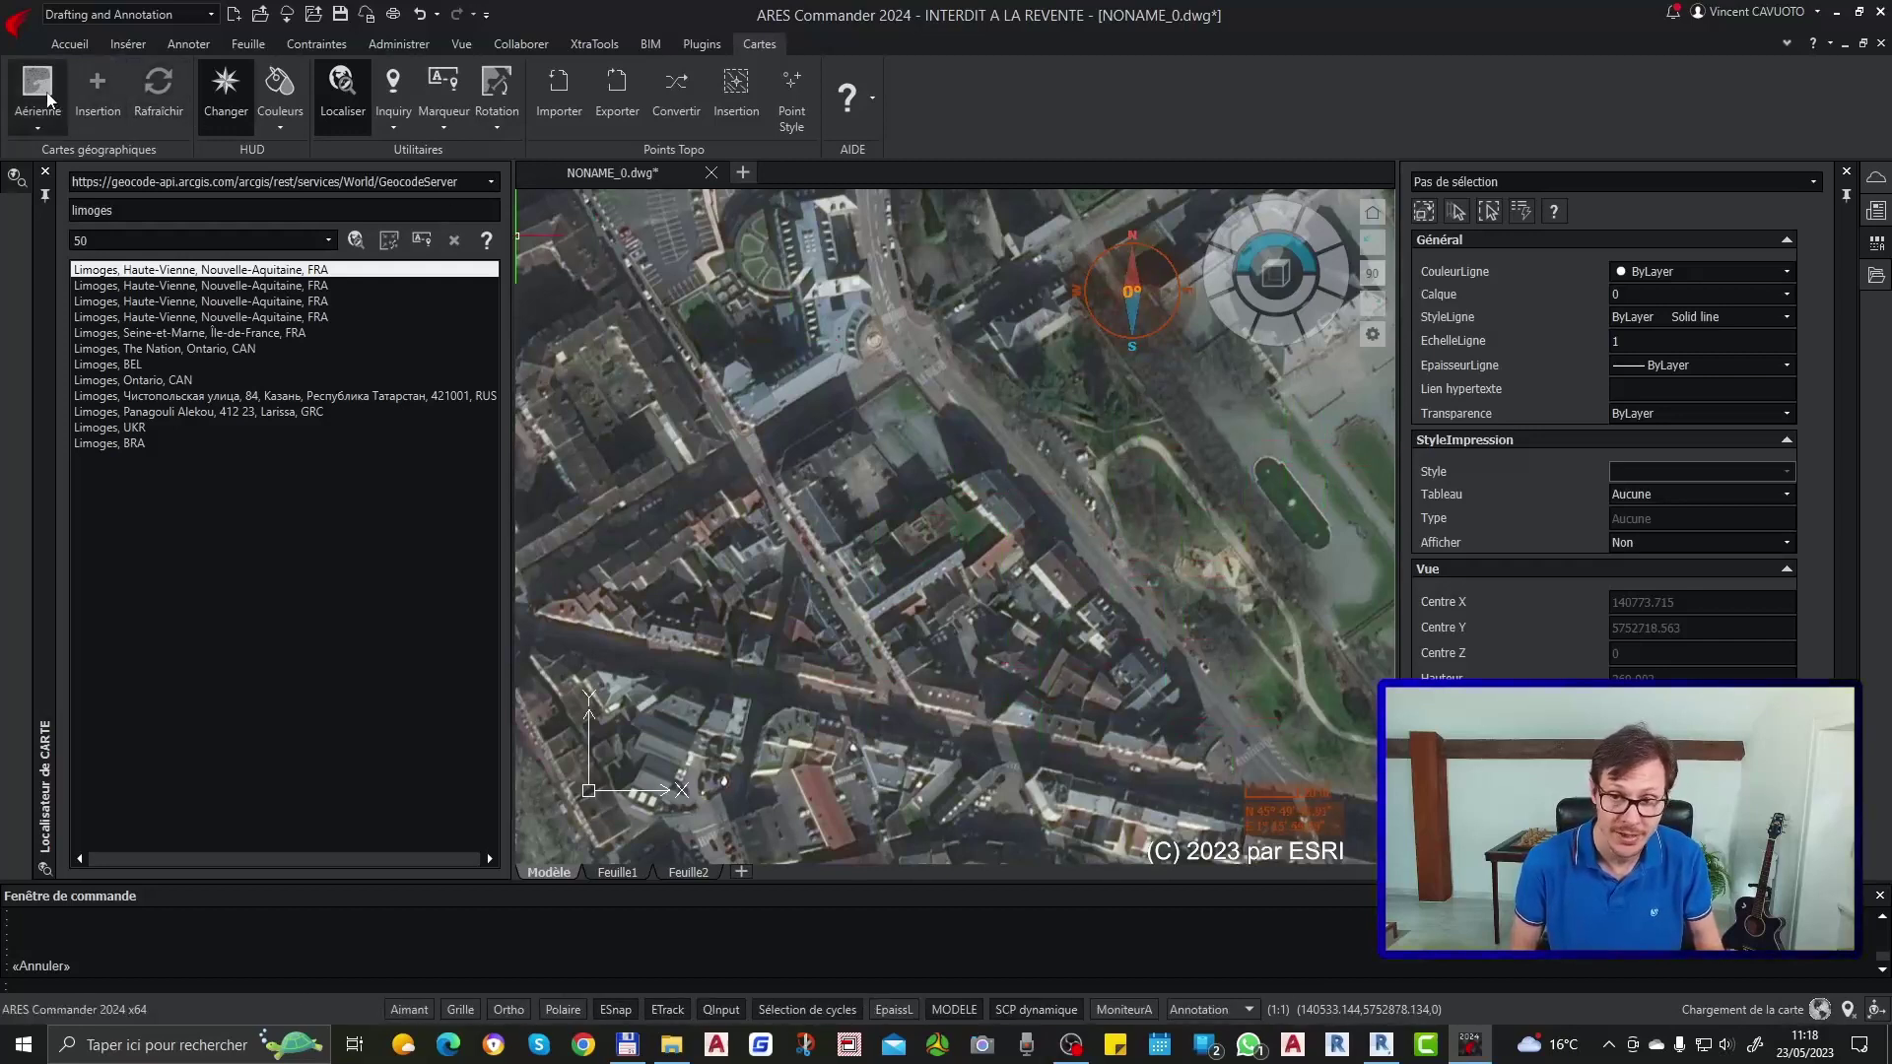
Step: Change the Limoges basemap from Aérienne to the Routière road map
{"action": "left_click", "coordinate": [44, 124]}
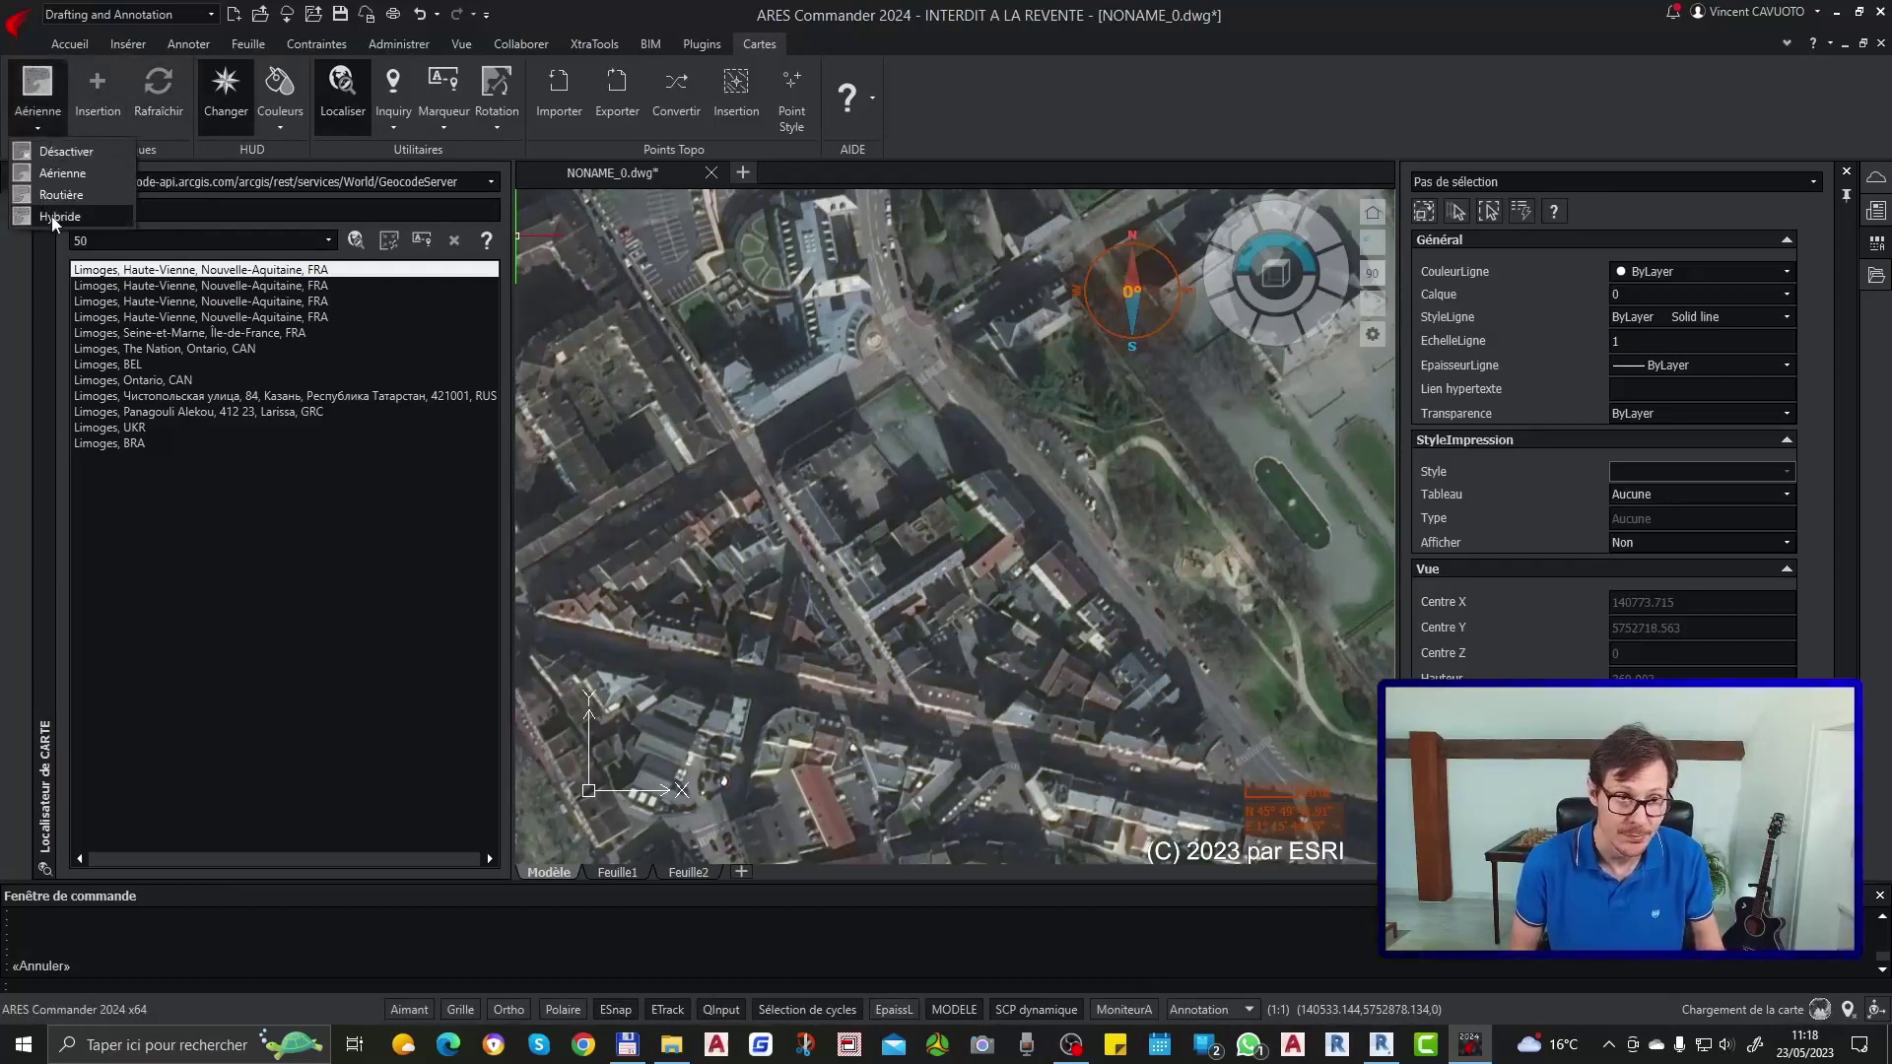
{"action": "left_click", "coordinate": [54, 203]}
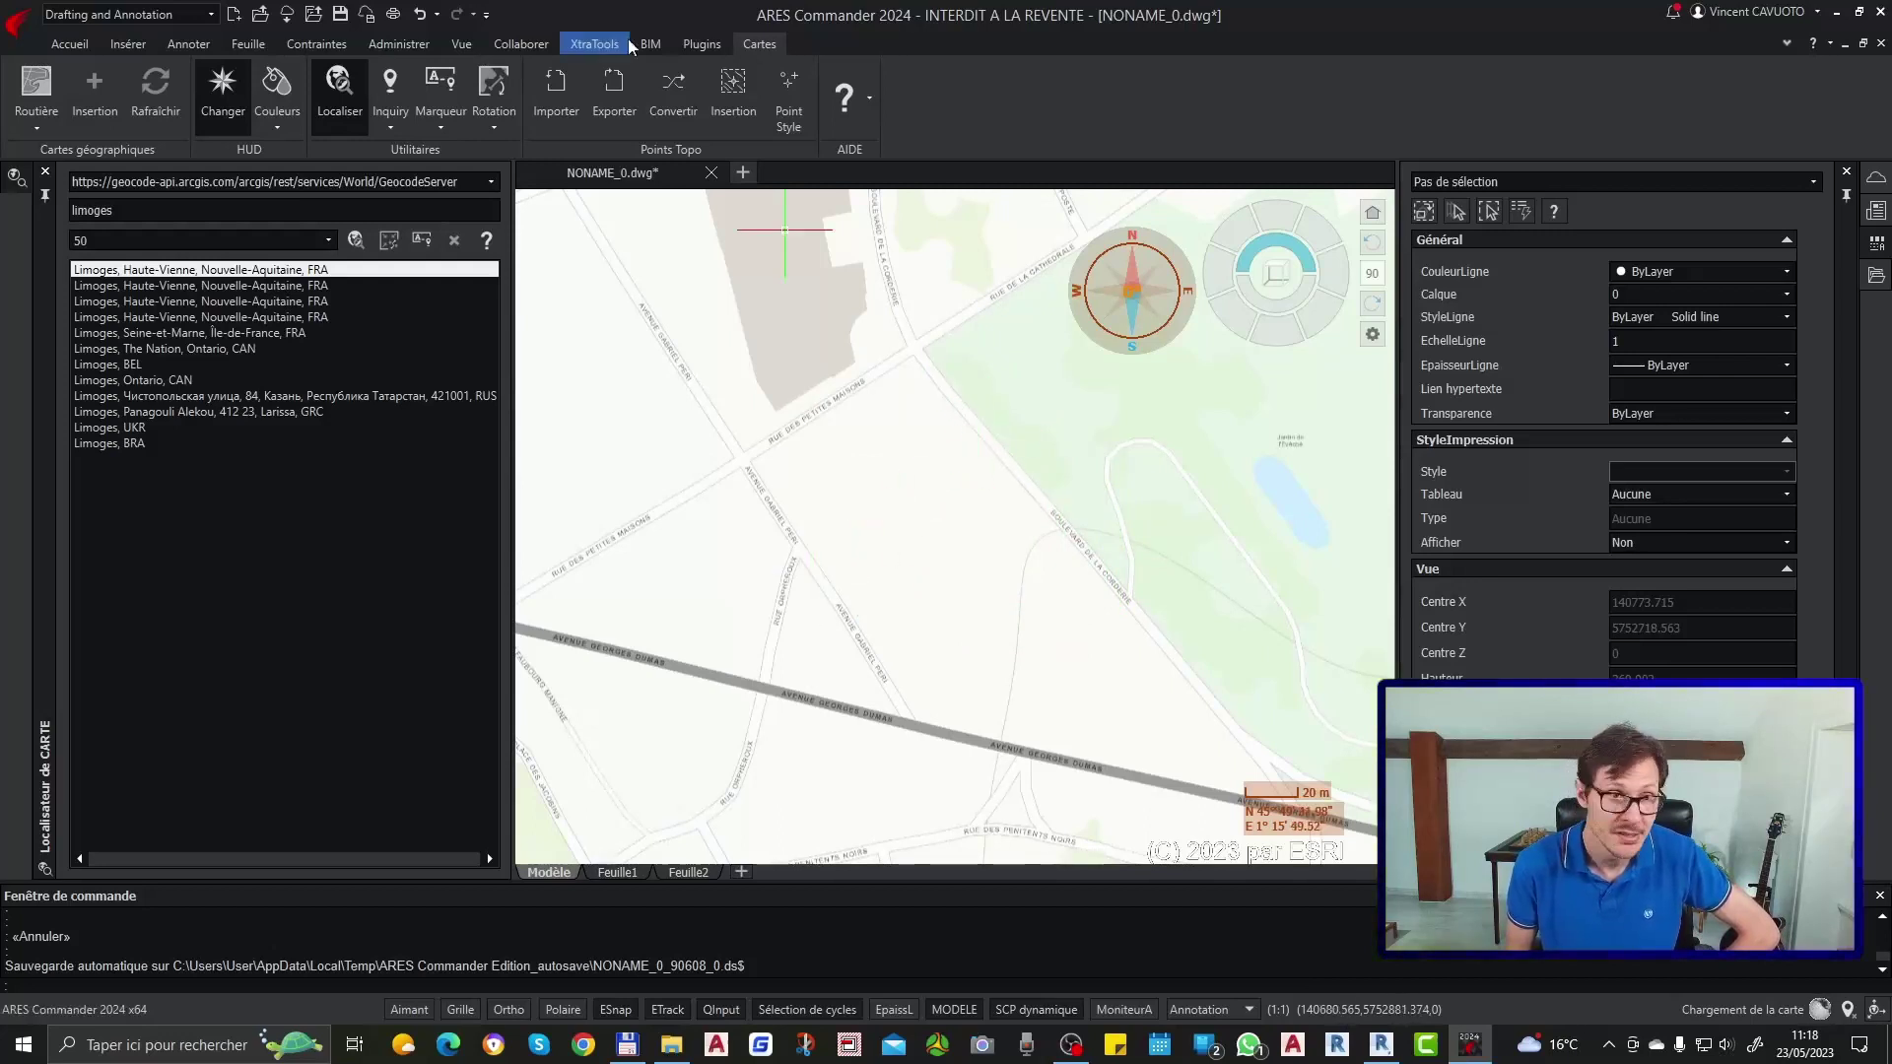
{"action": "left_click", "coordinate": [69, 47]}
Step: Draw diagonal line segments across the Limoges road map with Ligne
{"action": "left_click", "coordinate": [29, 86]}
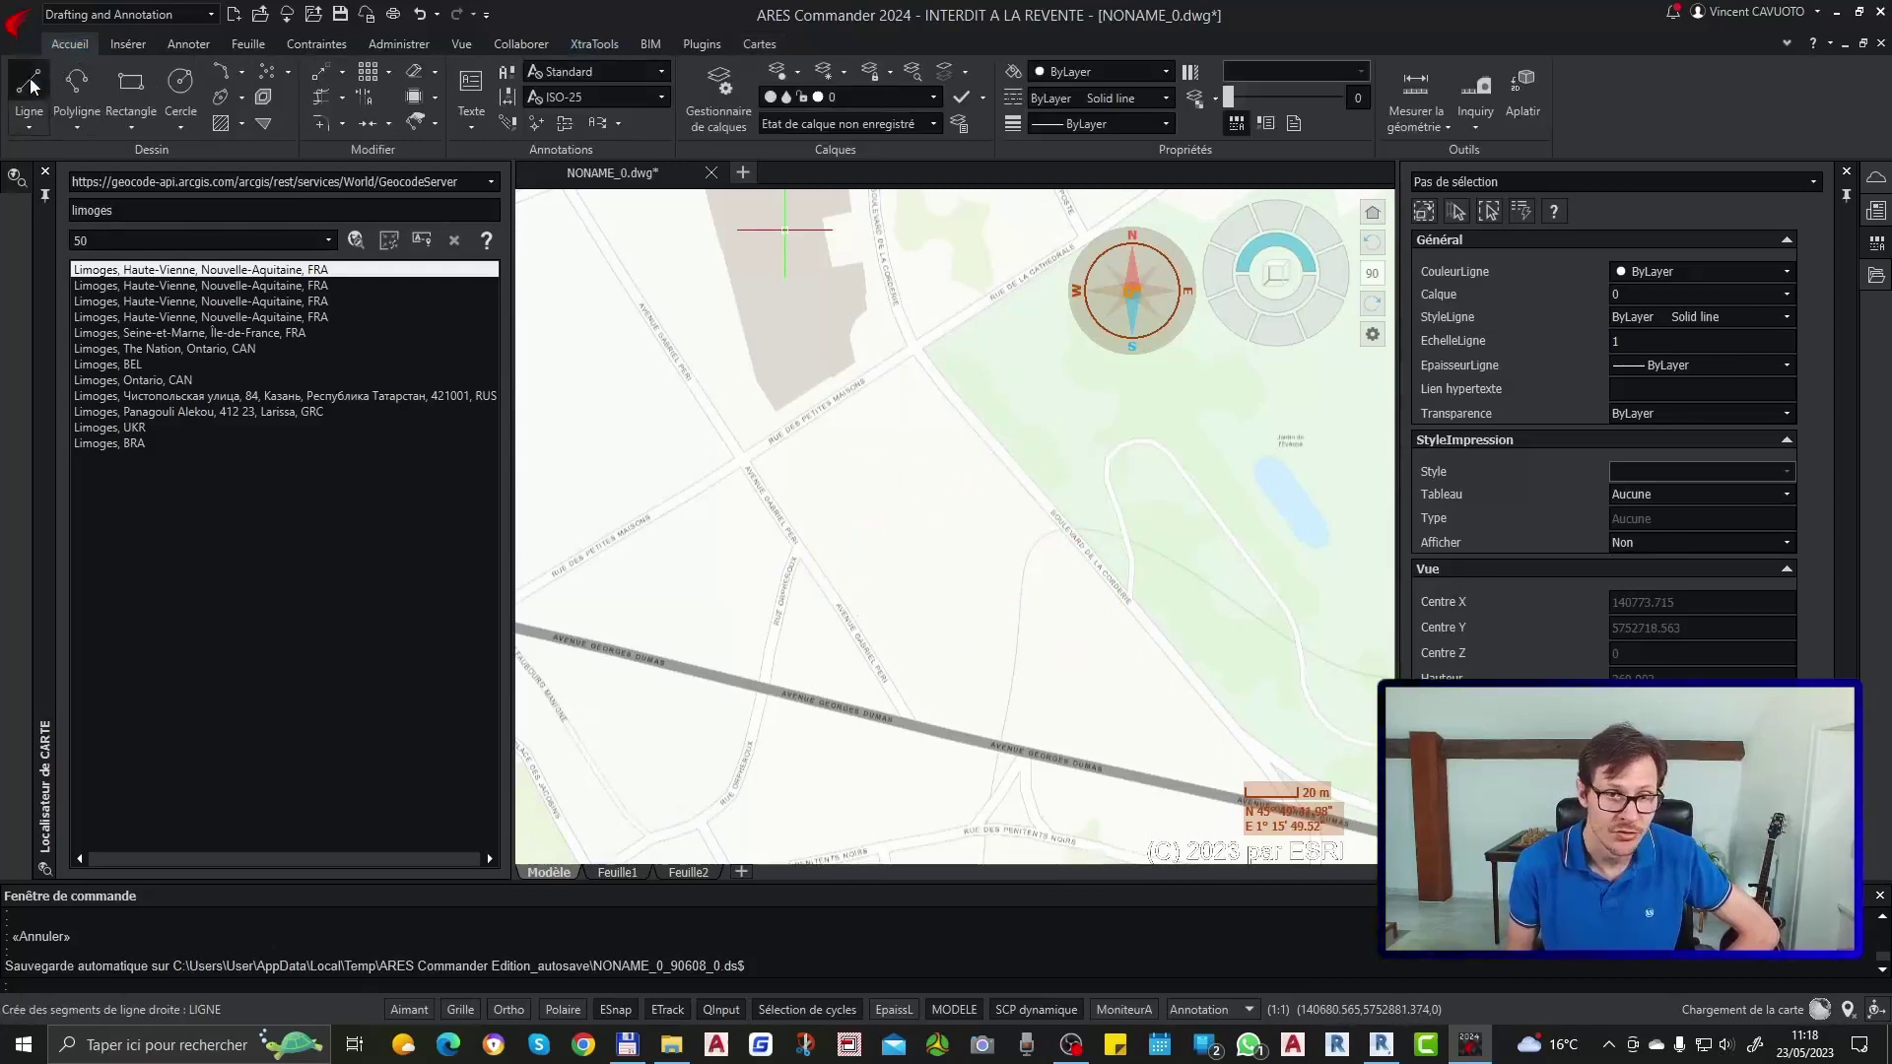
{"action": "left_click", "coordinate": [816, 559]}
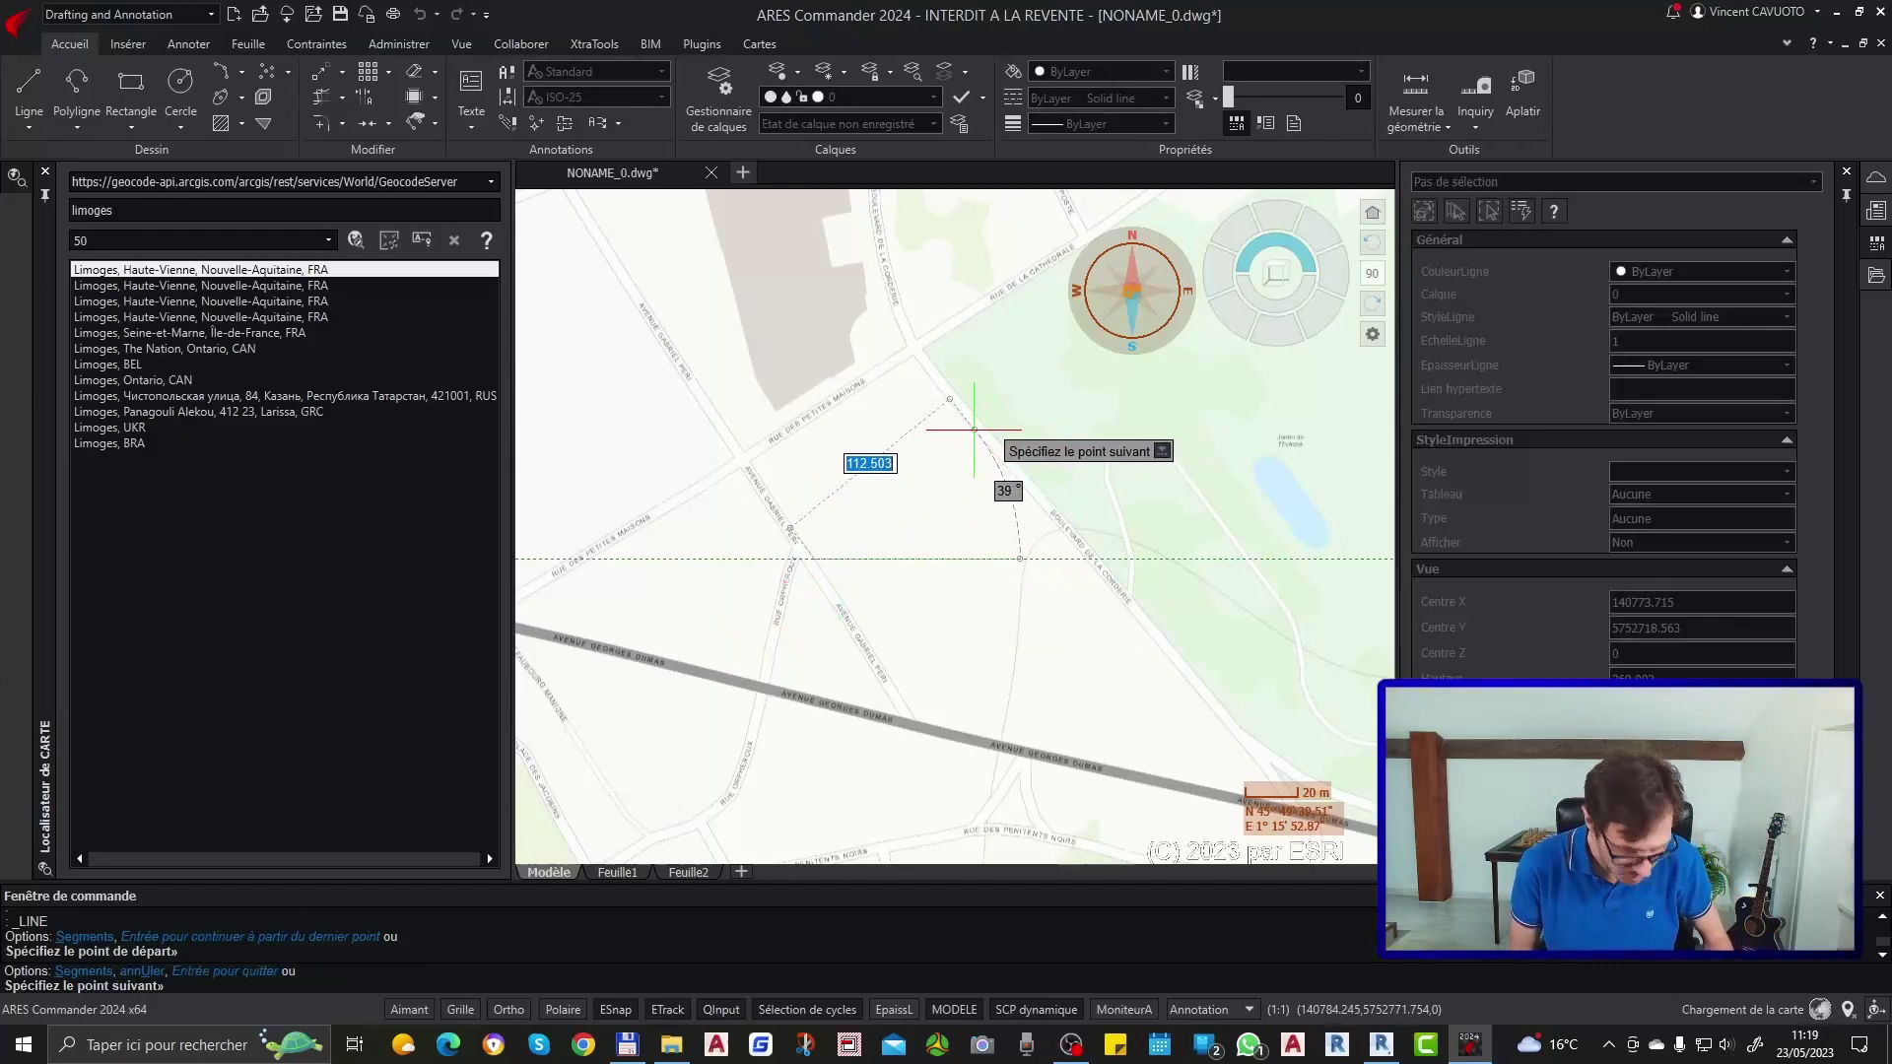
{"action": "key", "text": "F8"}
{"action": "key", "text": "F8"}
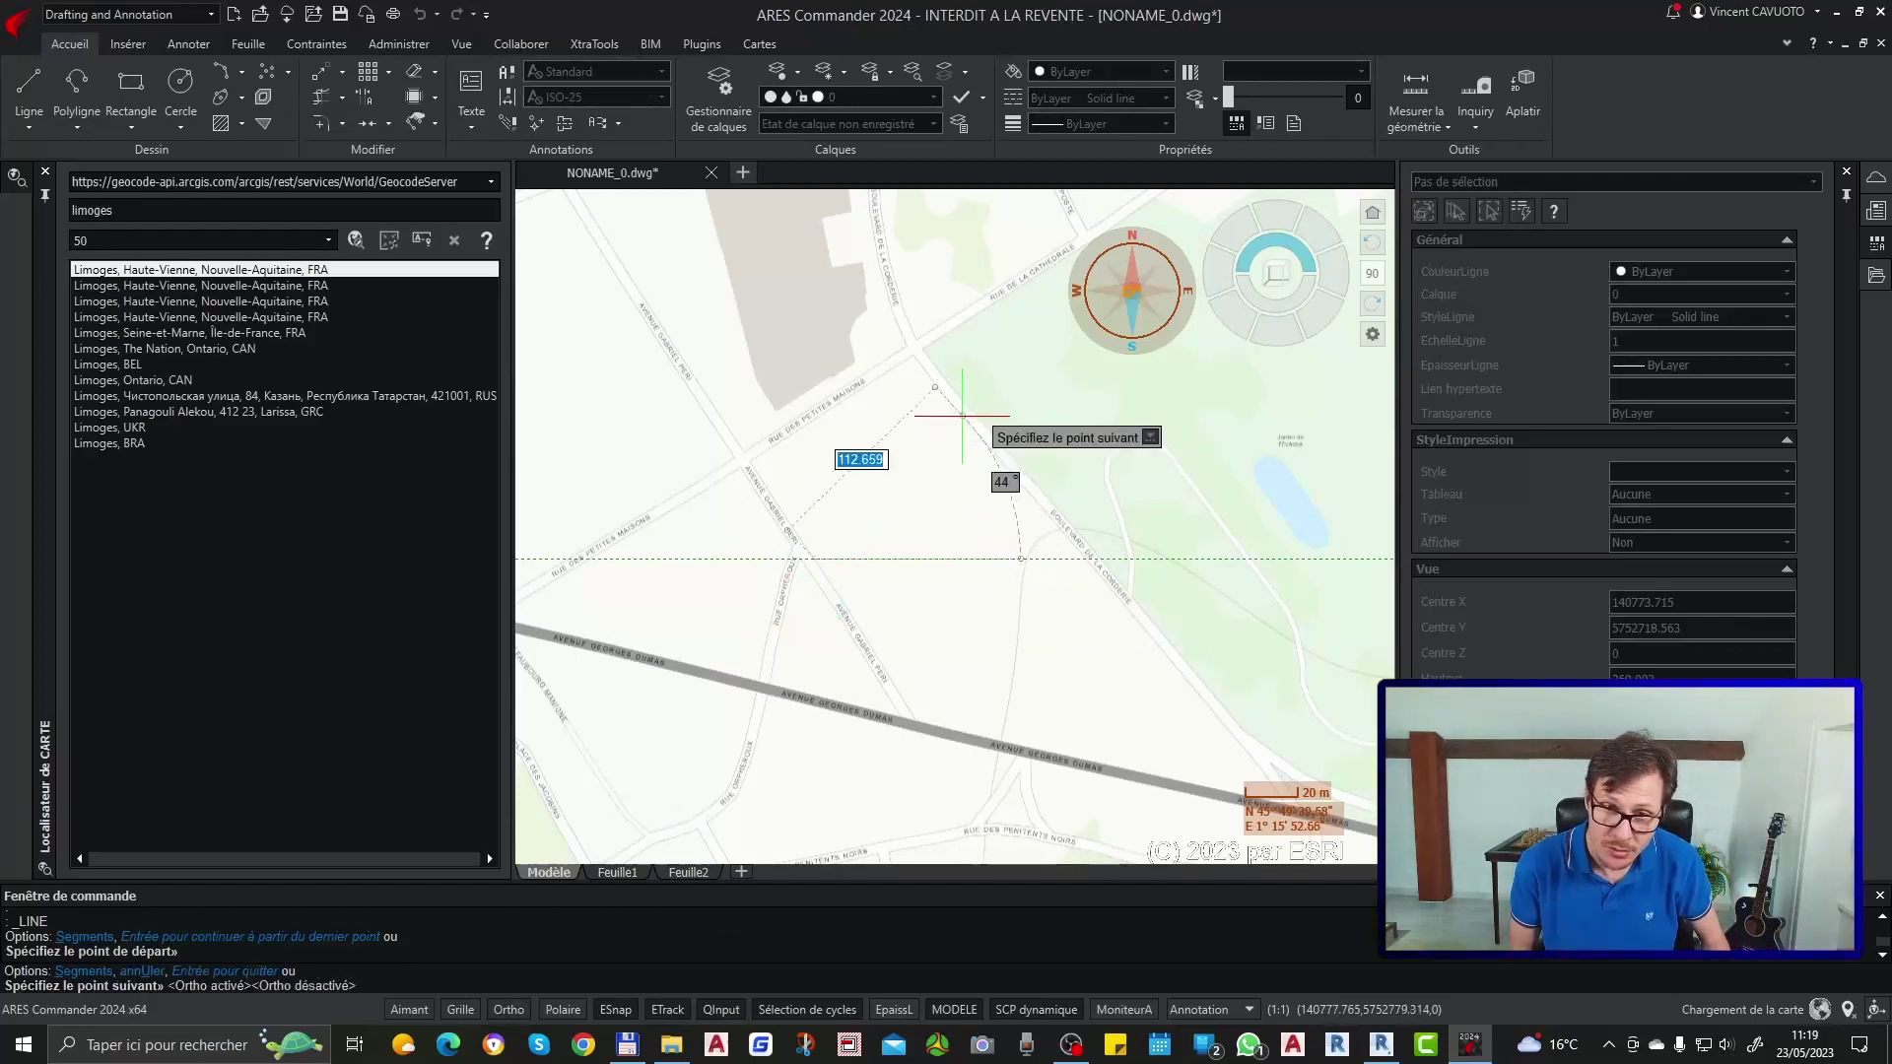
{"action": "left_click", "coordinate": [962, 415]}
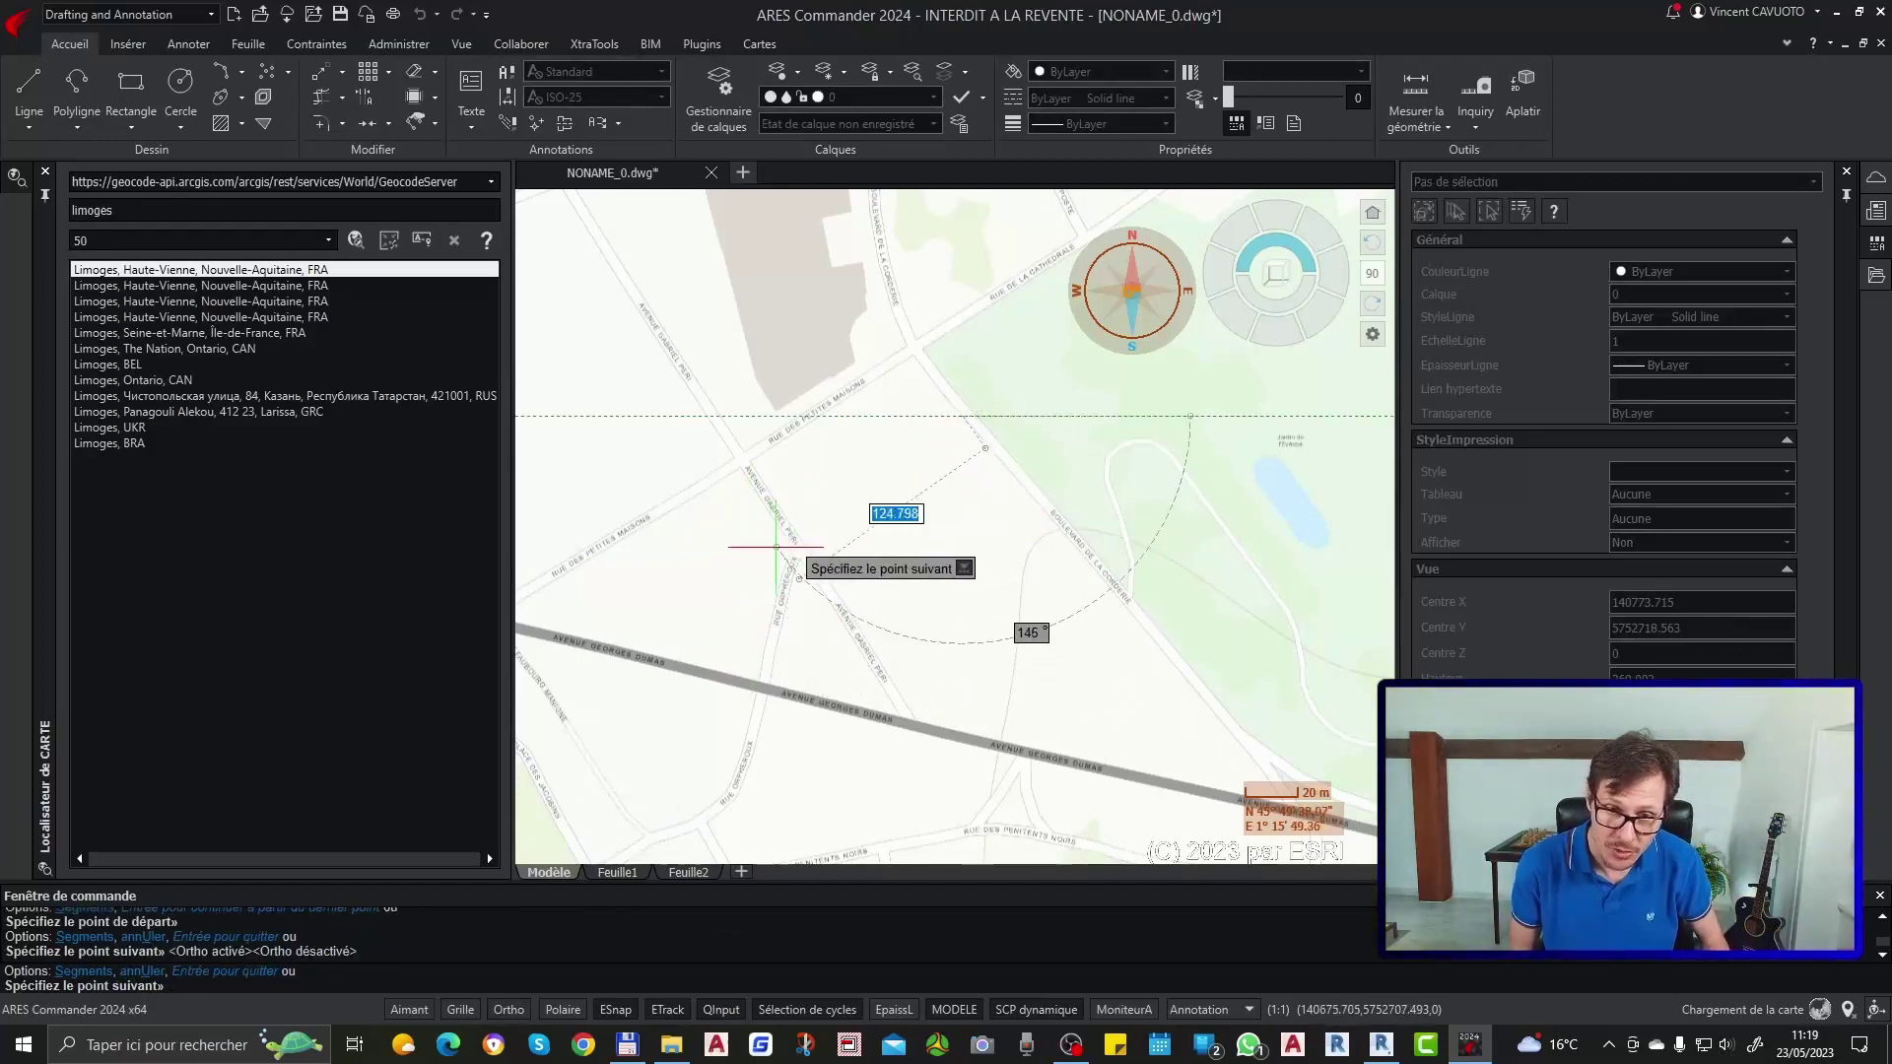
{"action": "left_click", "coordinate": [816, 540]}
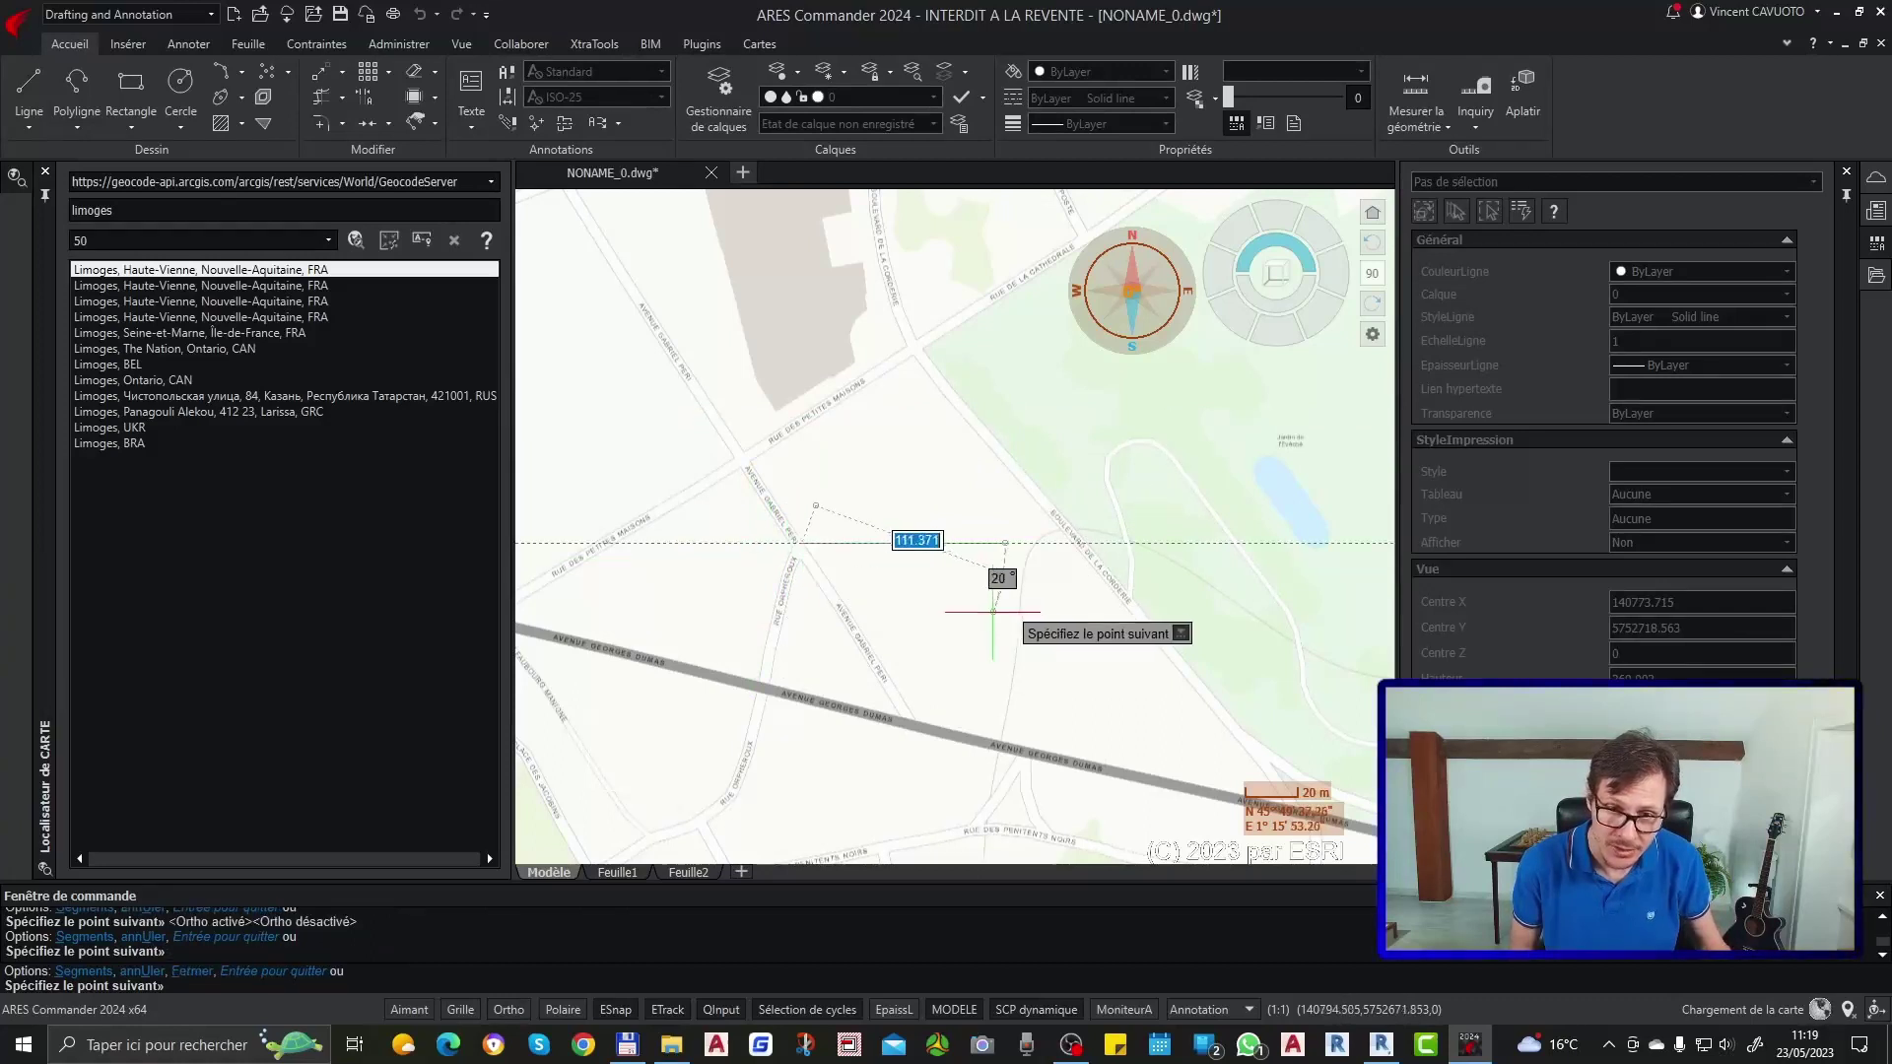
{"action": "key", "text": "Escape"}
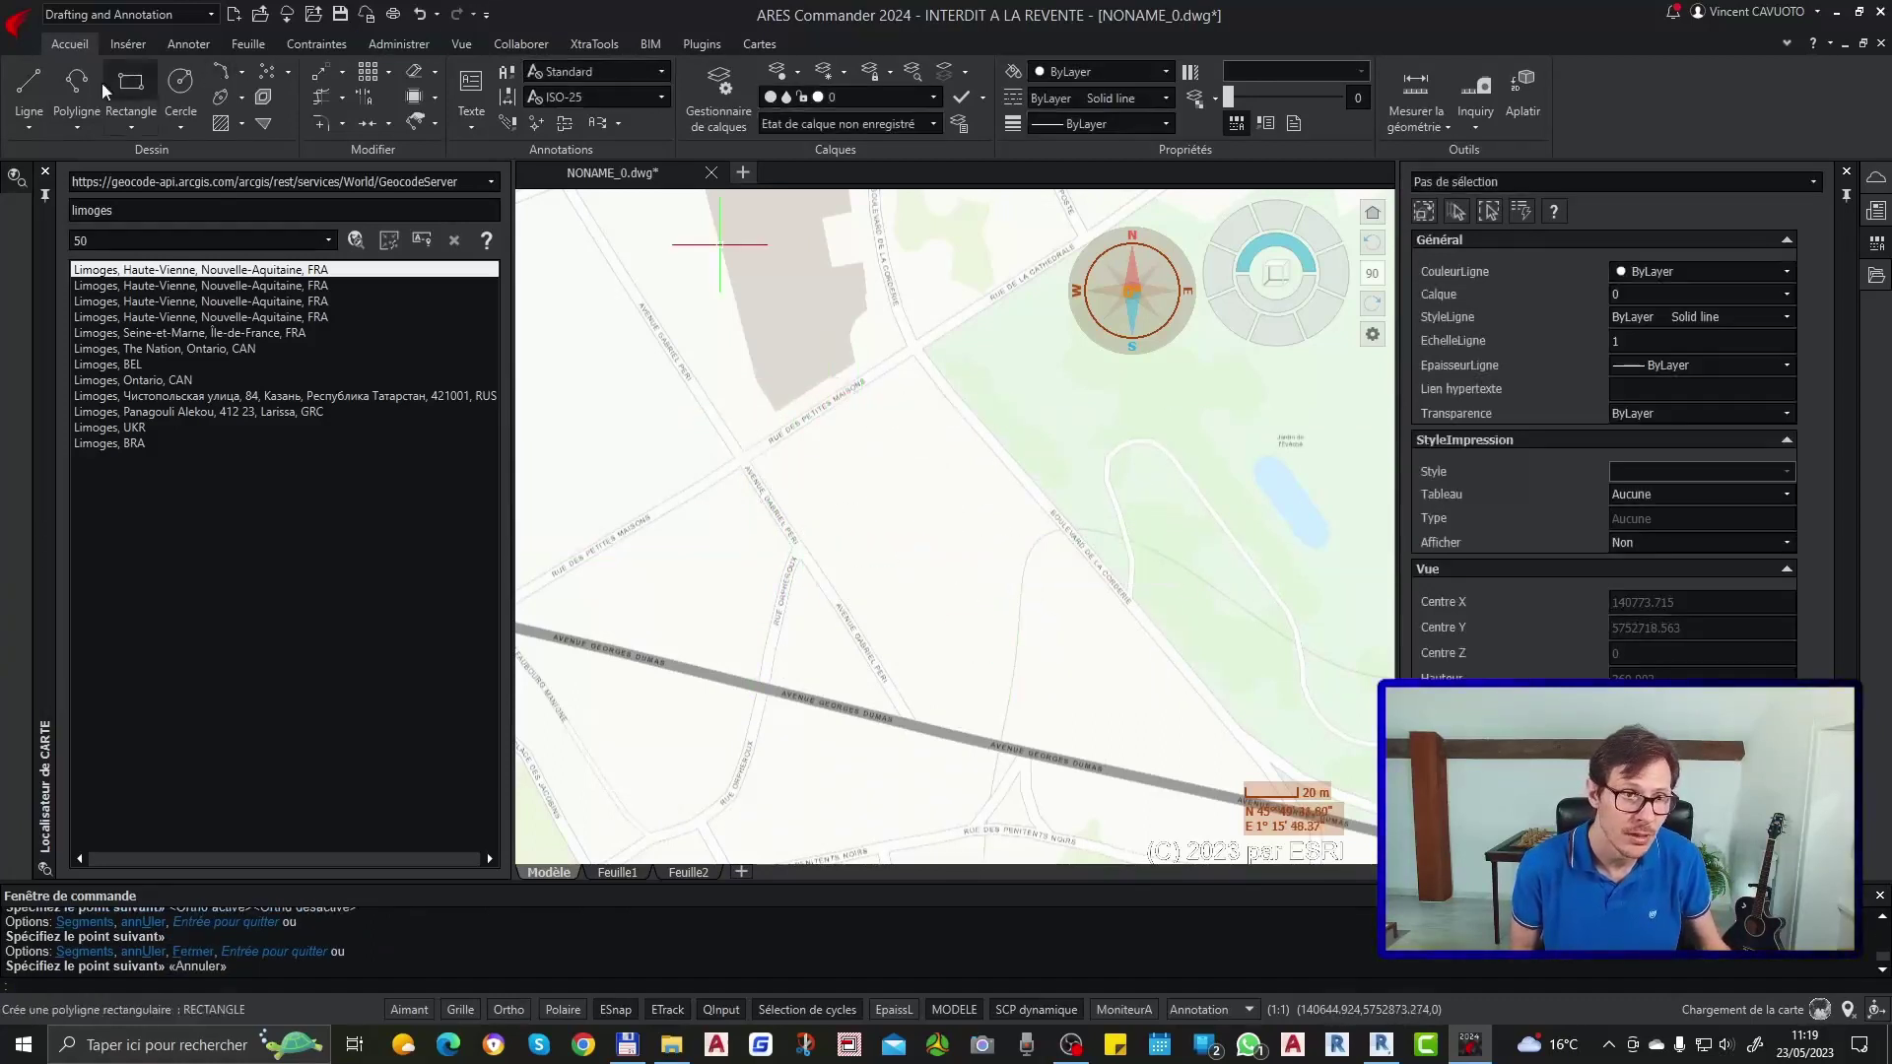
{"action": "left_click", "coordinate": [29, 83]}
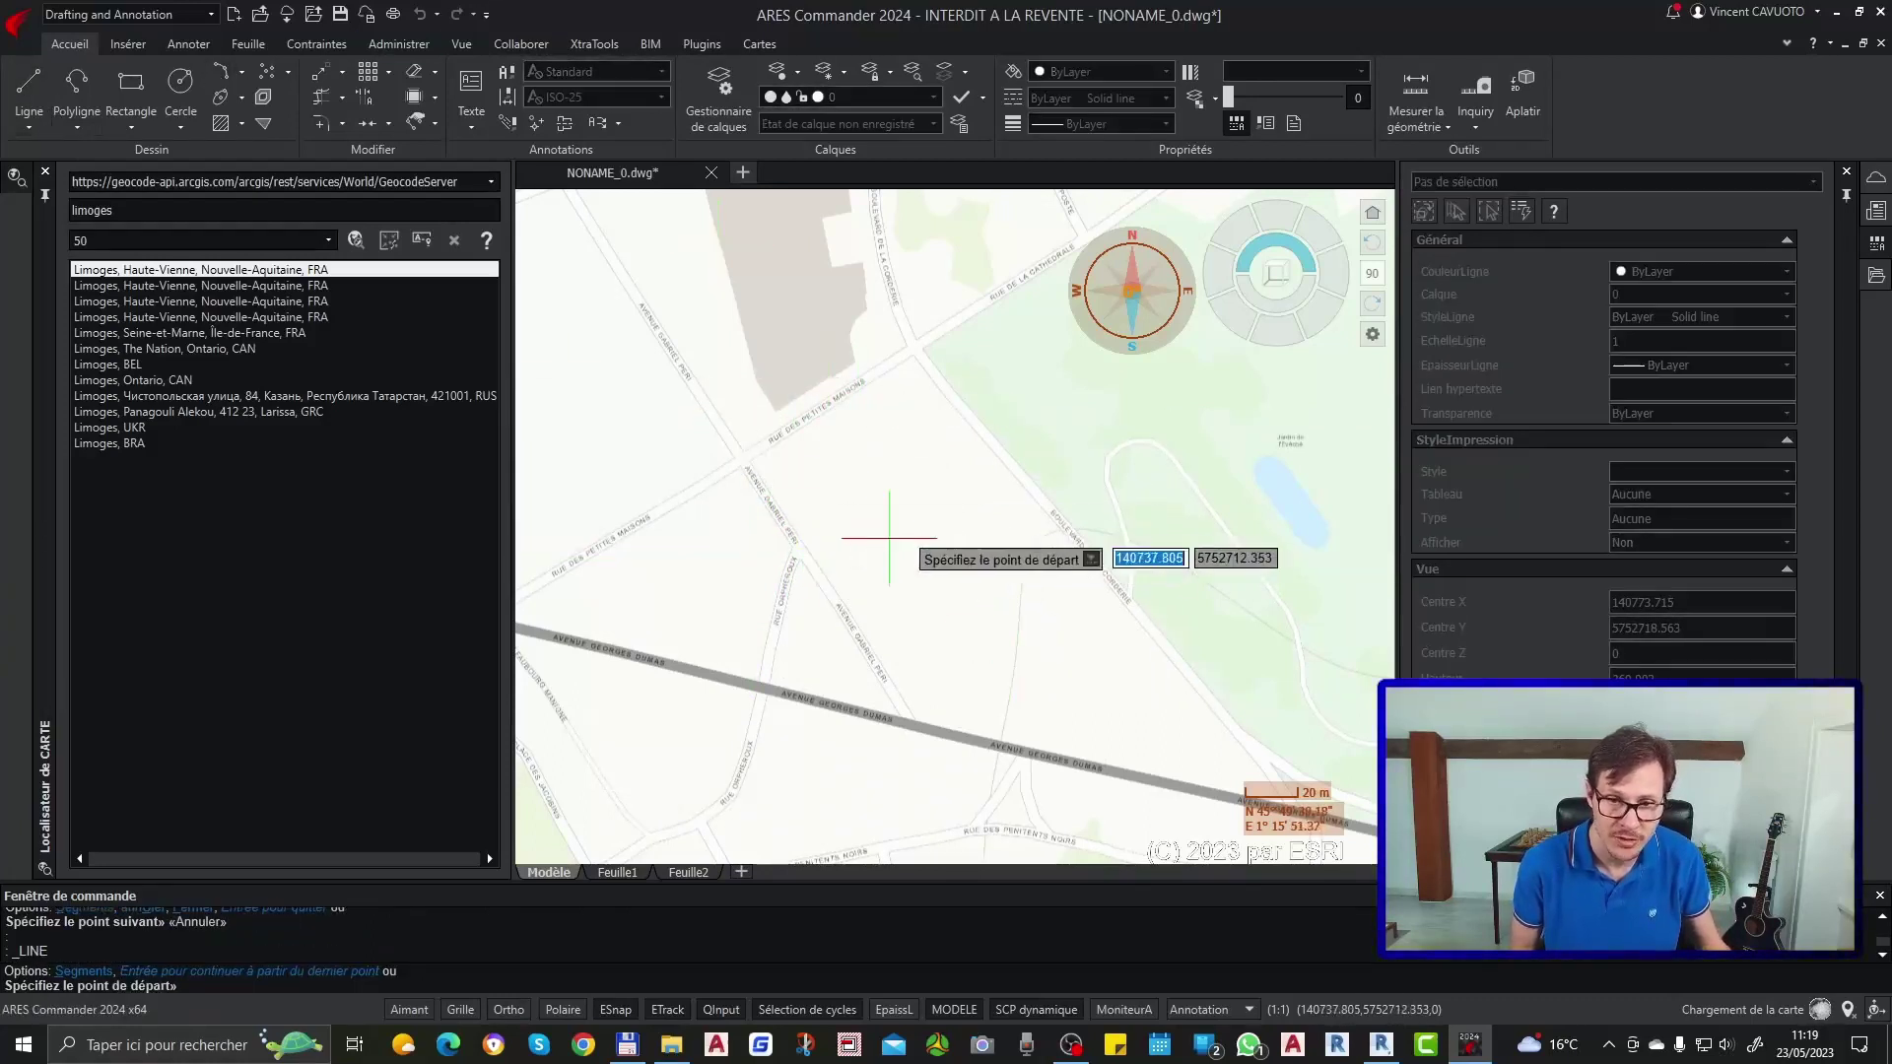
{"action": "left_click", "coordinate": [802, 550]}
{"action": "left_click", "coordinate": [966, 429]}
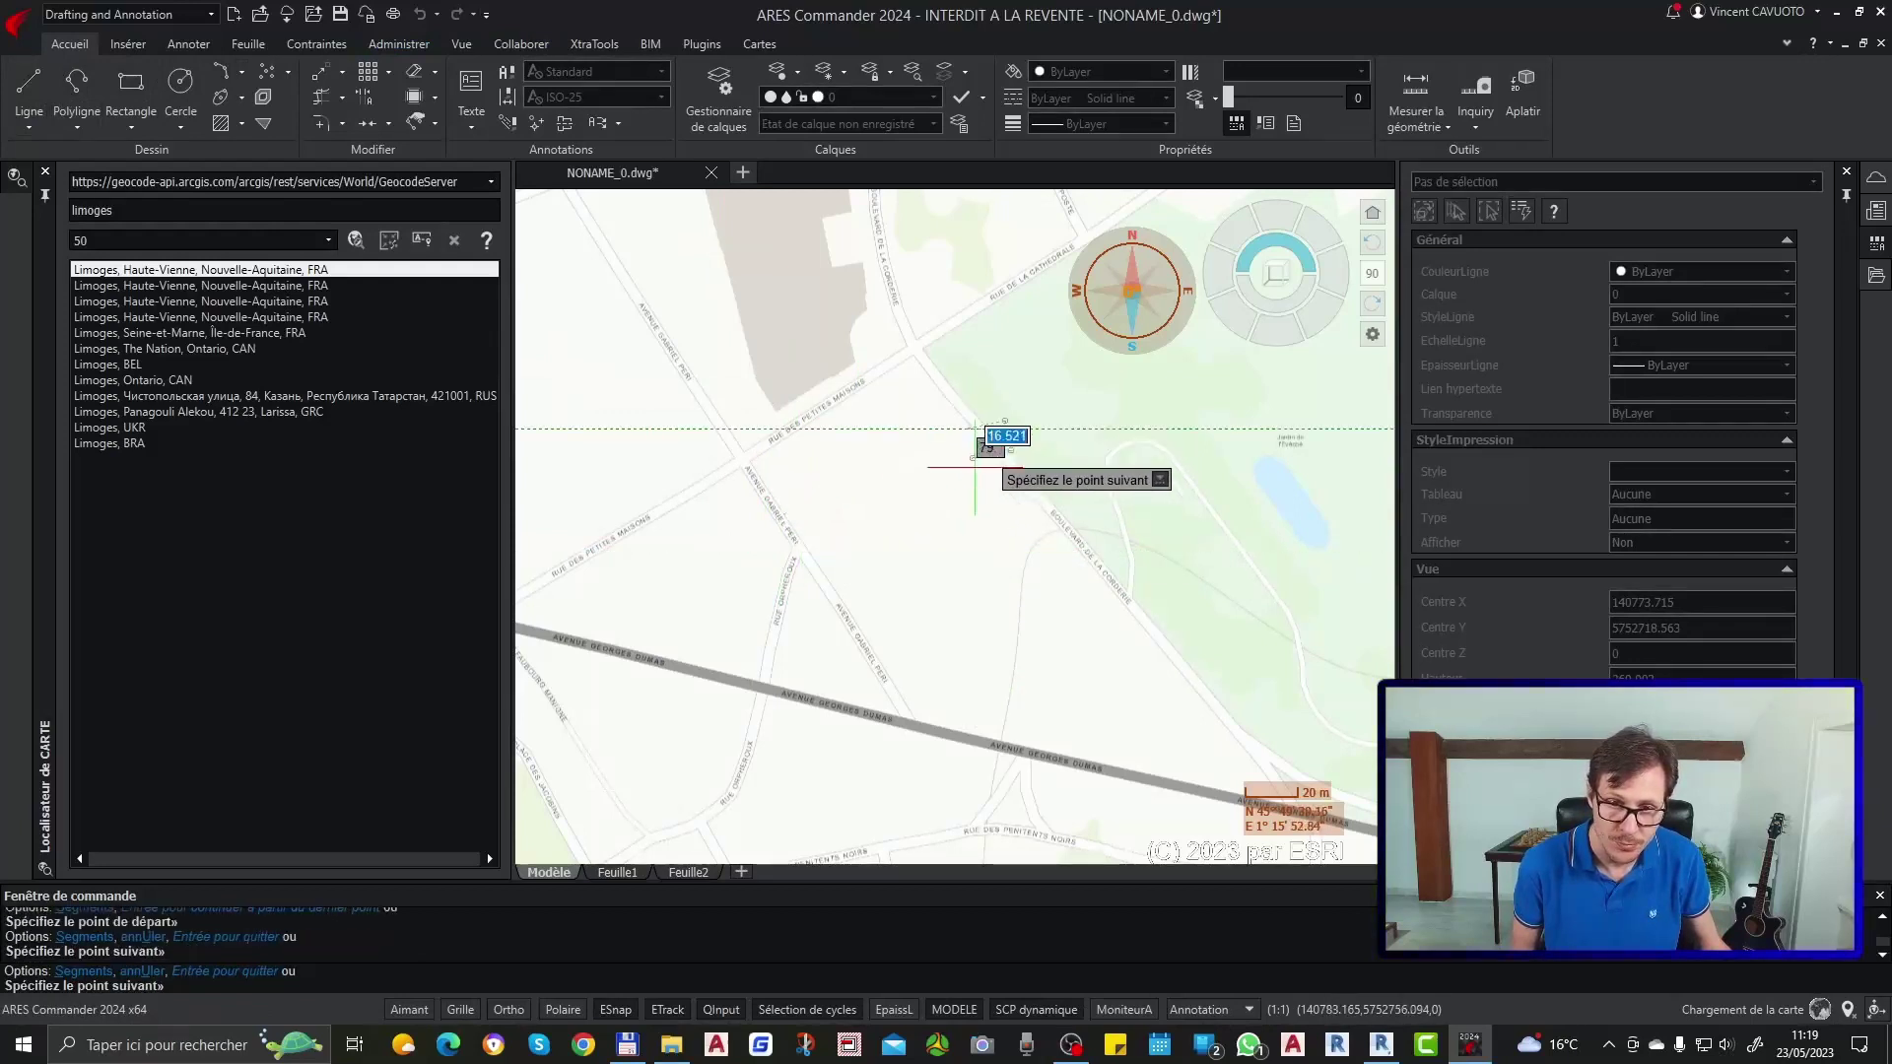
{"action": "key", "text": "Escape"}
Step: Select the overlapping diagonal lines and delete them with Supprimer
{"action": "left_click", "coordinate": [961, 434]}
{"action": "left_click", "coordinate": [912, 496]}
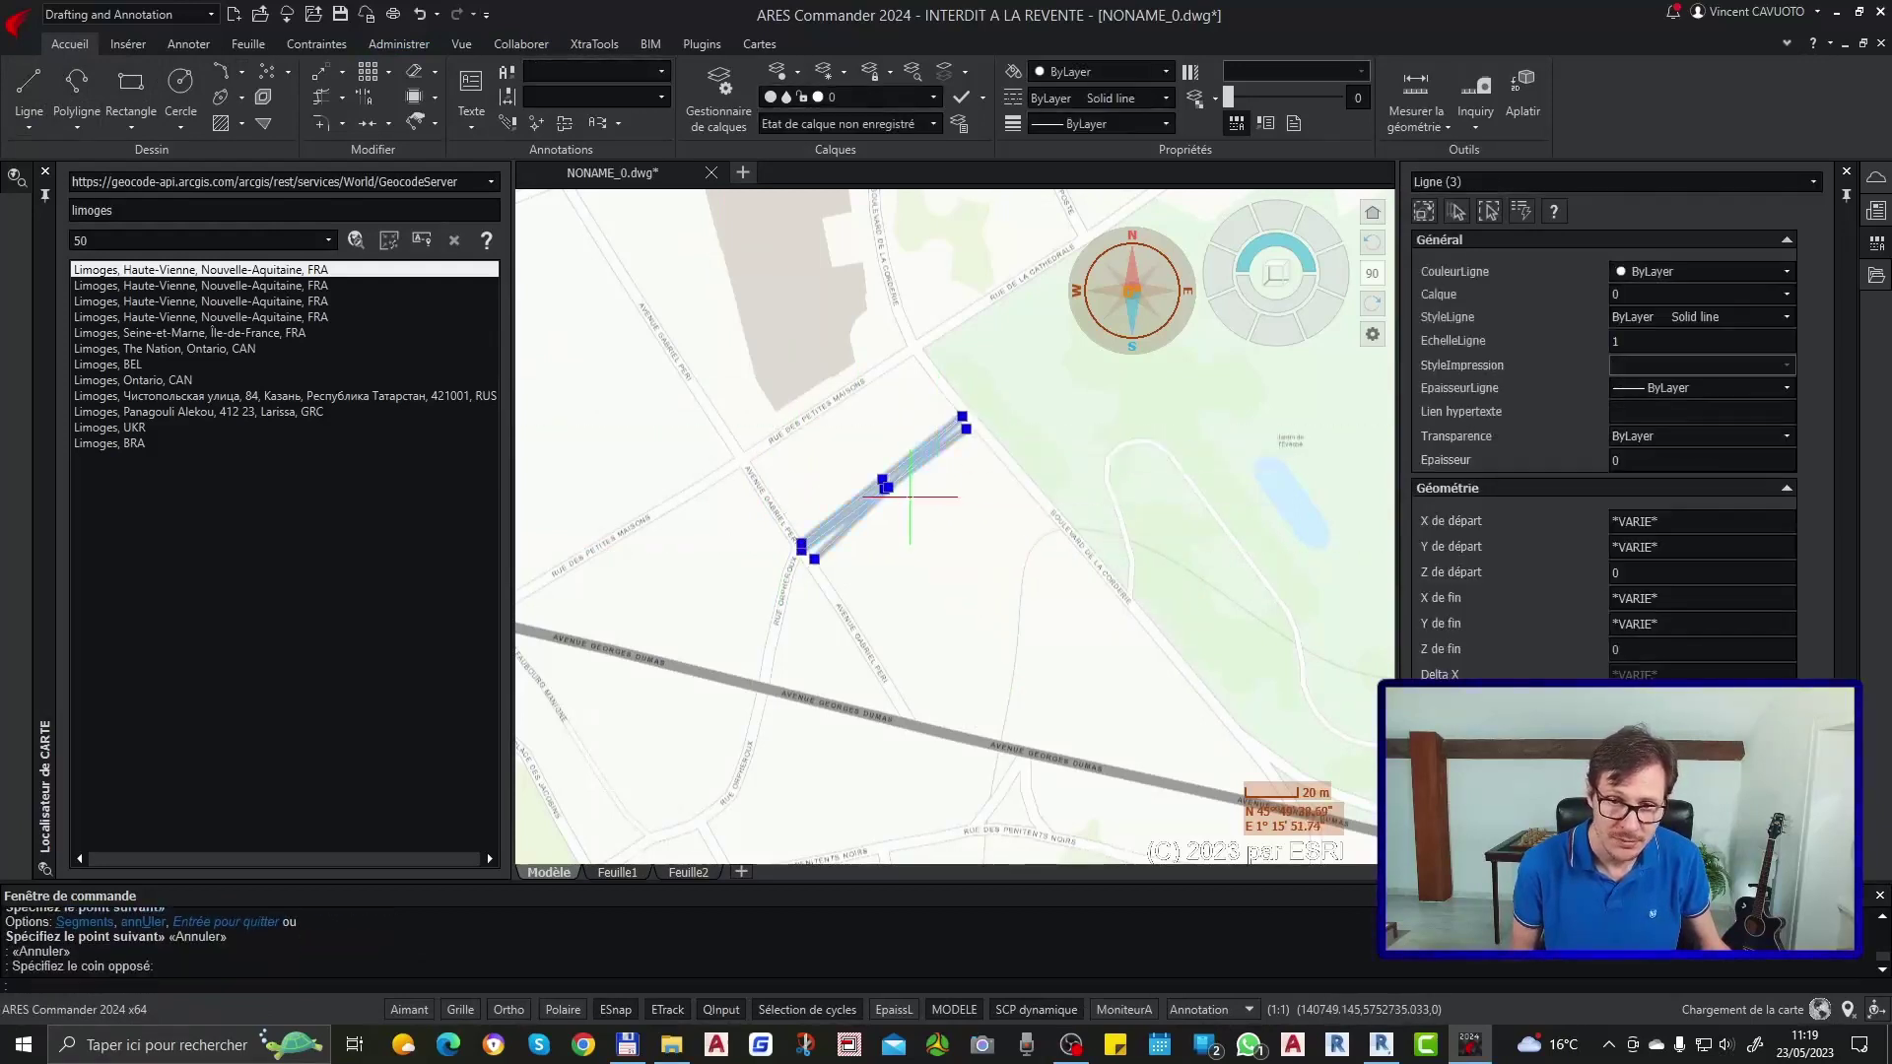
{"action": "right_click", "coordinate": [934, 438]}
{"action": "left_click", "coordinate": [971, 521]}
{"action": "key", "text": "Escape"}
{"action": "left_click", "coordinate": [901, 461]}
{"action": "right_click", "coordinate": [942, 486]}
{"action": "left_click", "coordinate": [971, 522]}
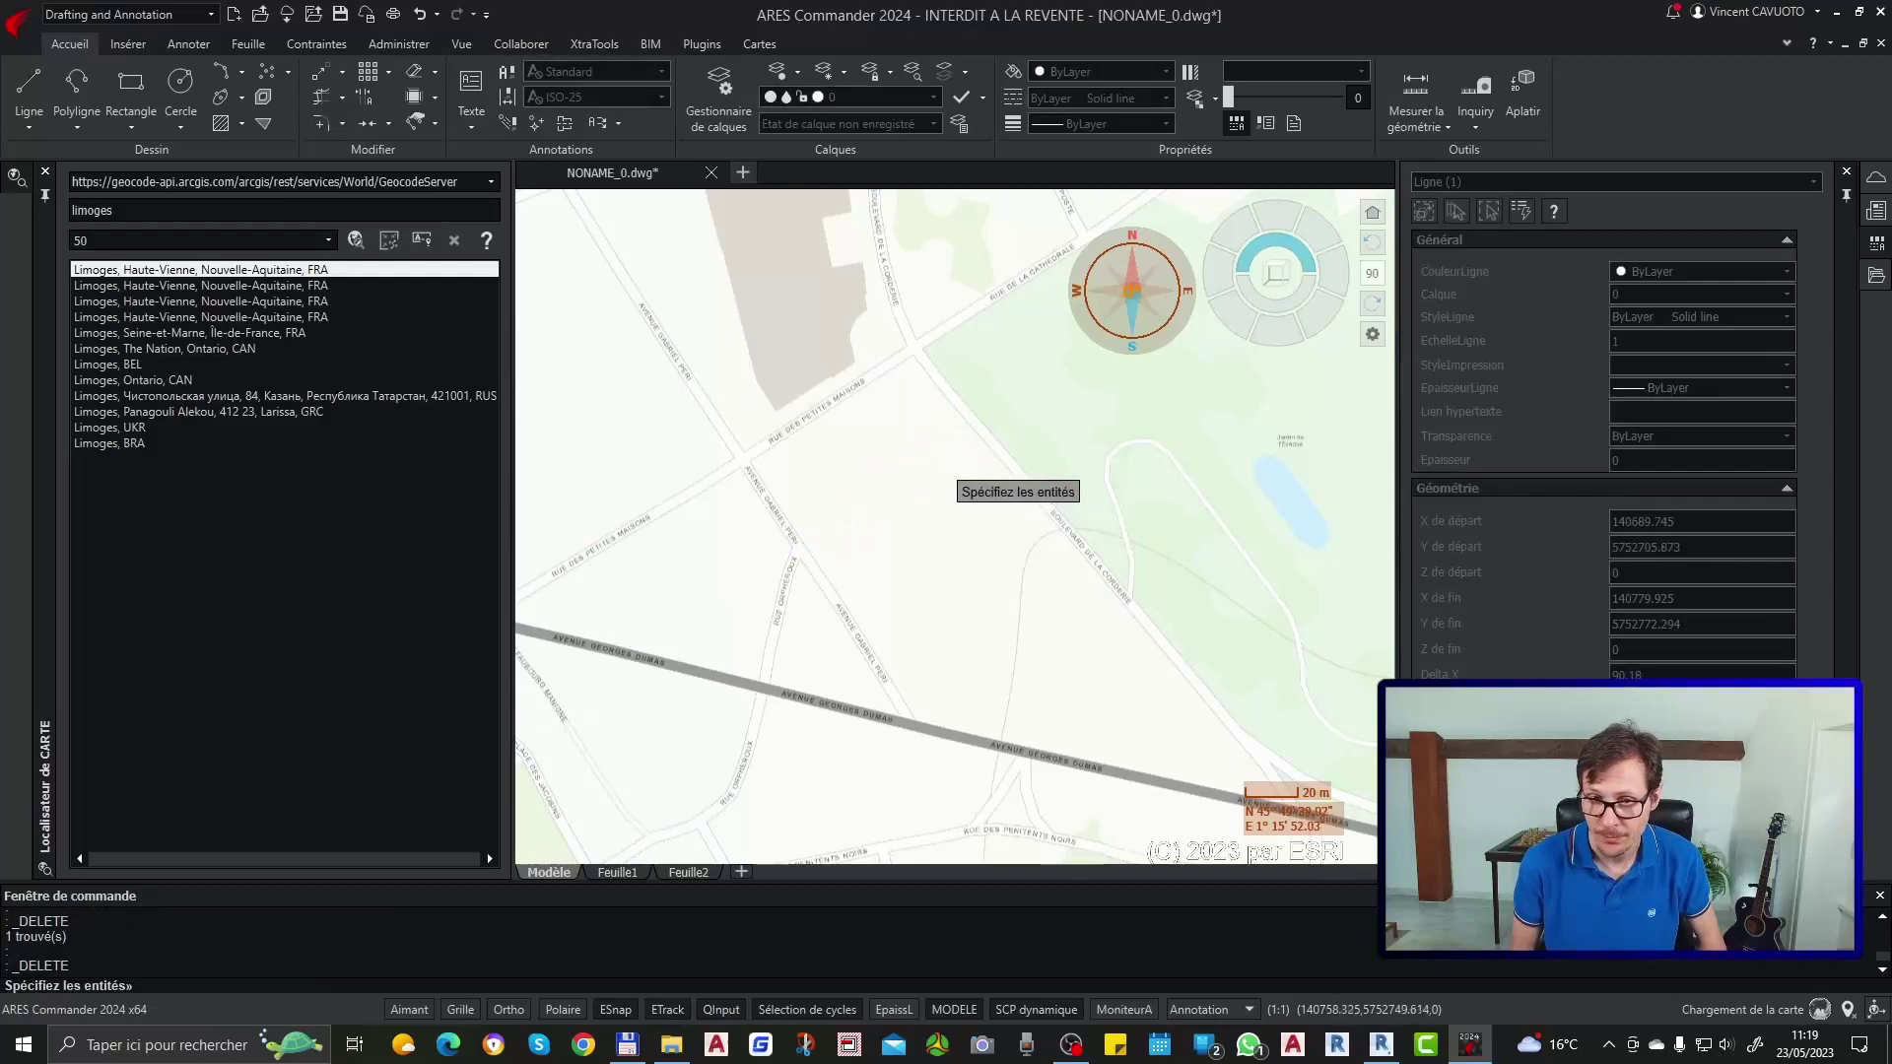
{"action": "key", "text": "Escape"}
{"action": "left_click", "coordinate": [927, 456]}
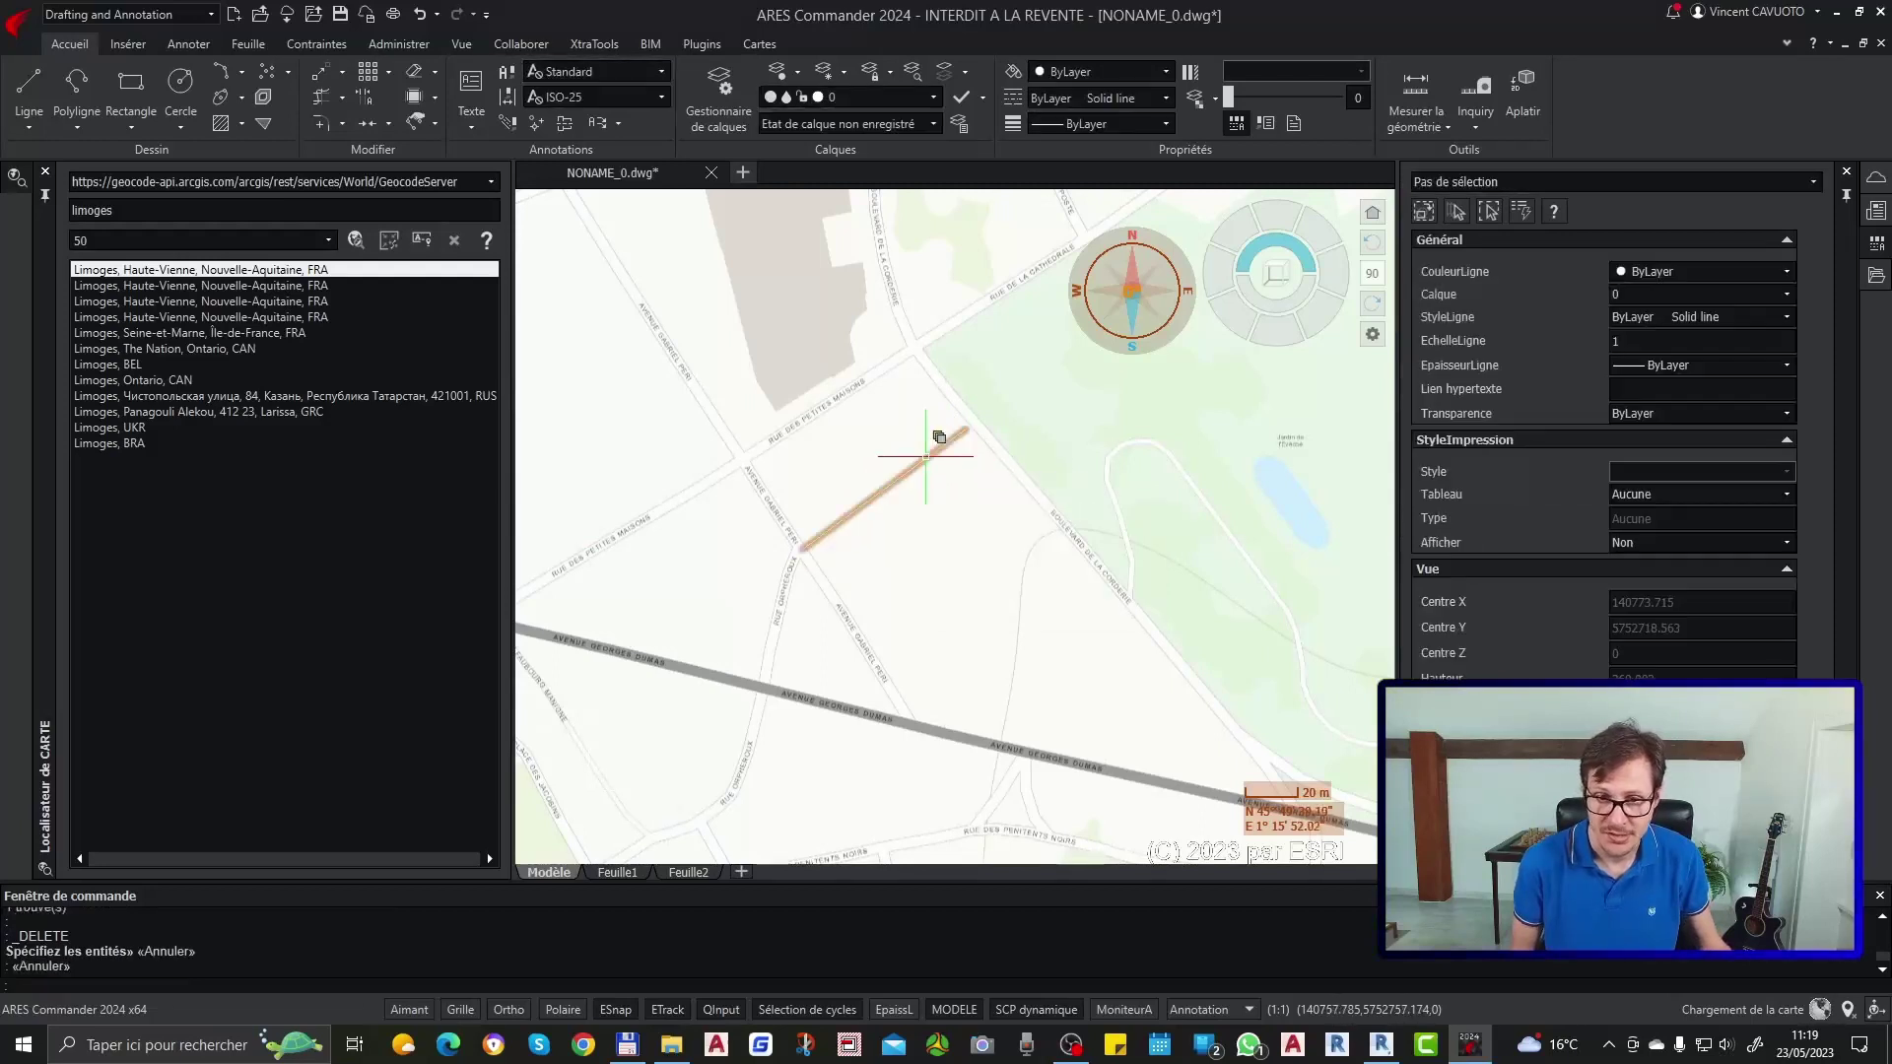
{"action": "right_click", "coordinate": [926, 455]}
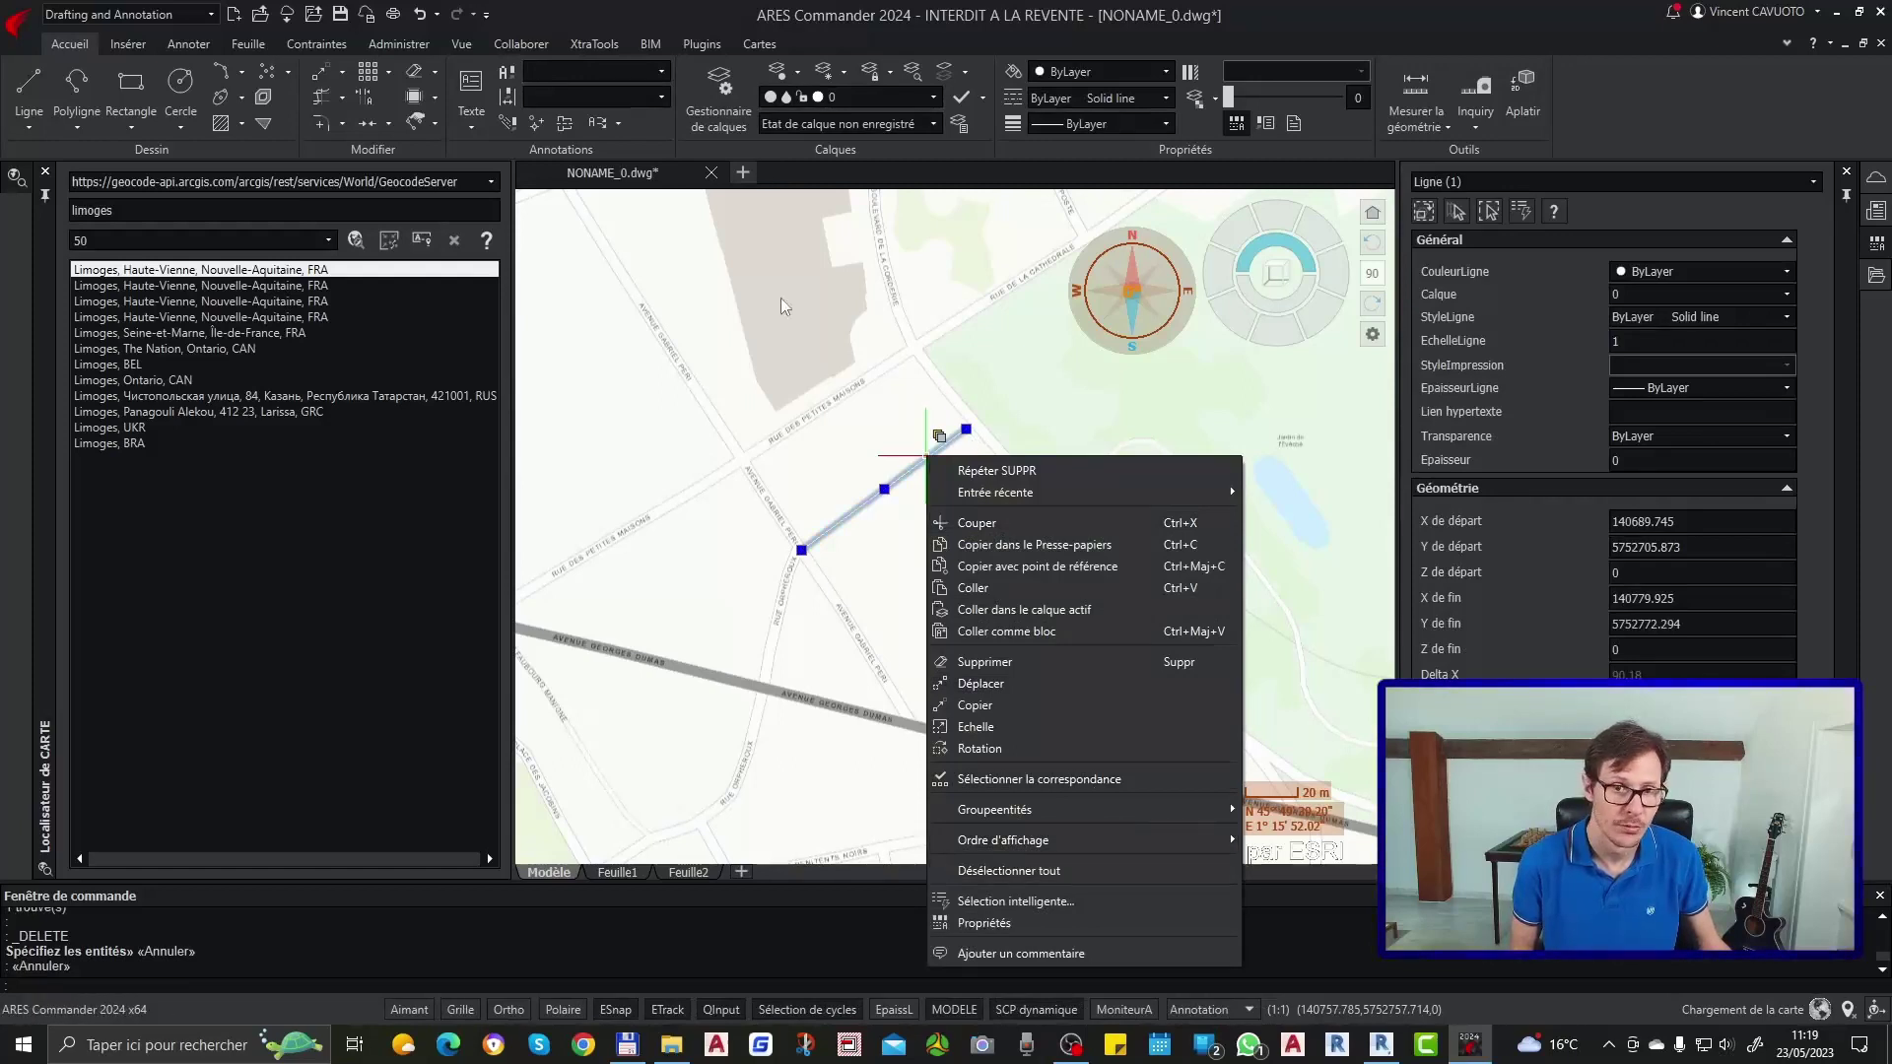
{"action": "key", "text": "Escape"}
{"action": "key", "text": "Escape"}
{"action": "key", "text": "Return"}
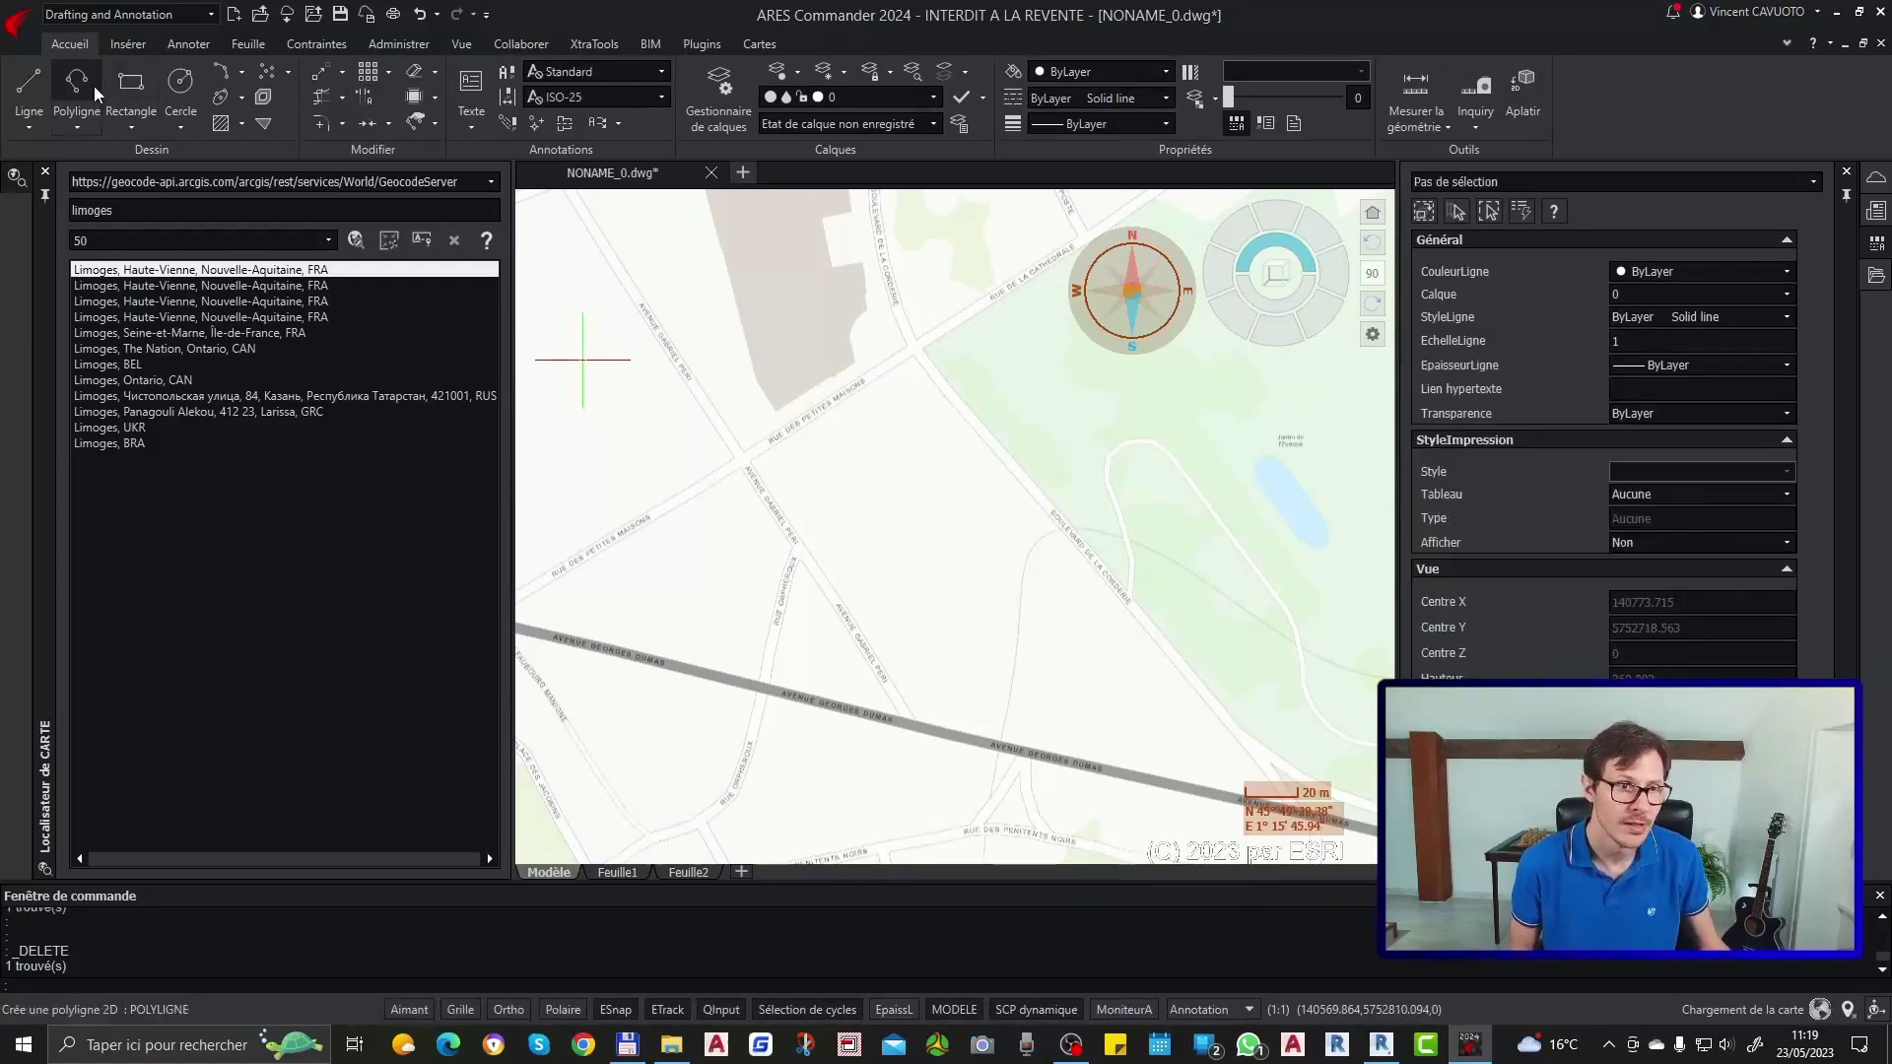
Step: Draw a two-point diagonal polyline from left of centre toward the upper right
{"action": "left_click", "coordinate": [95, 92]}
{"action": "left_click", "coordinate": [812, 542]}
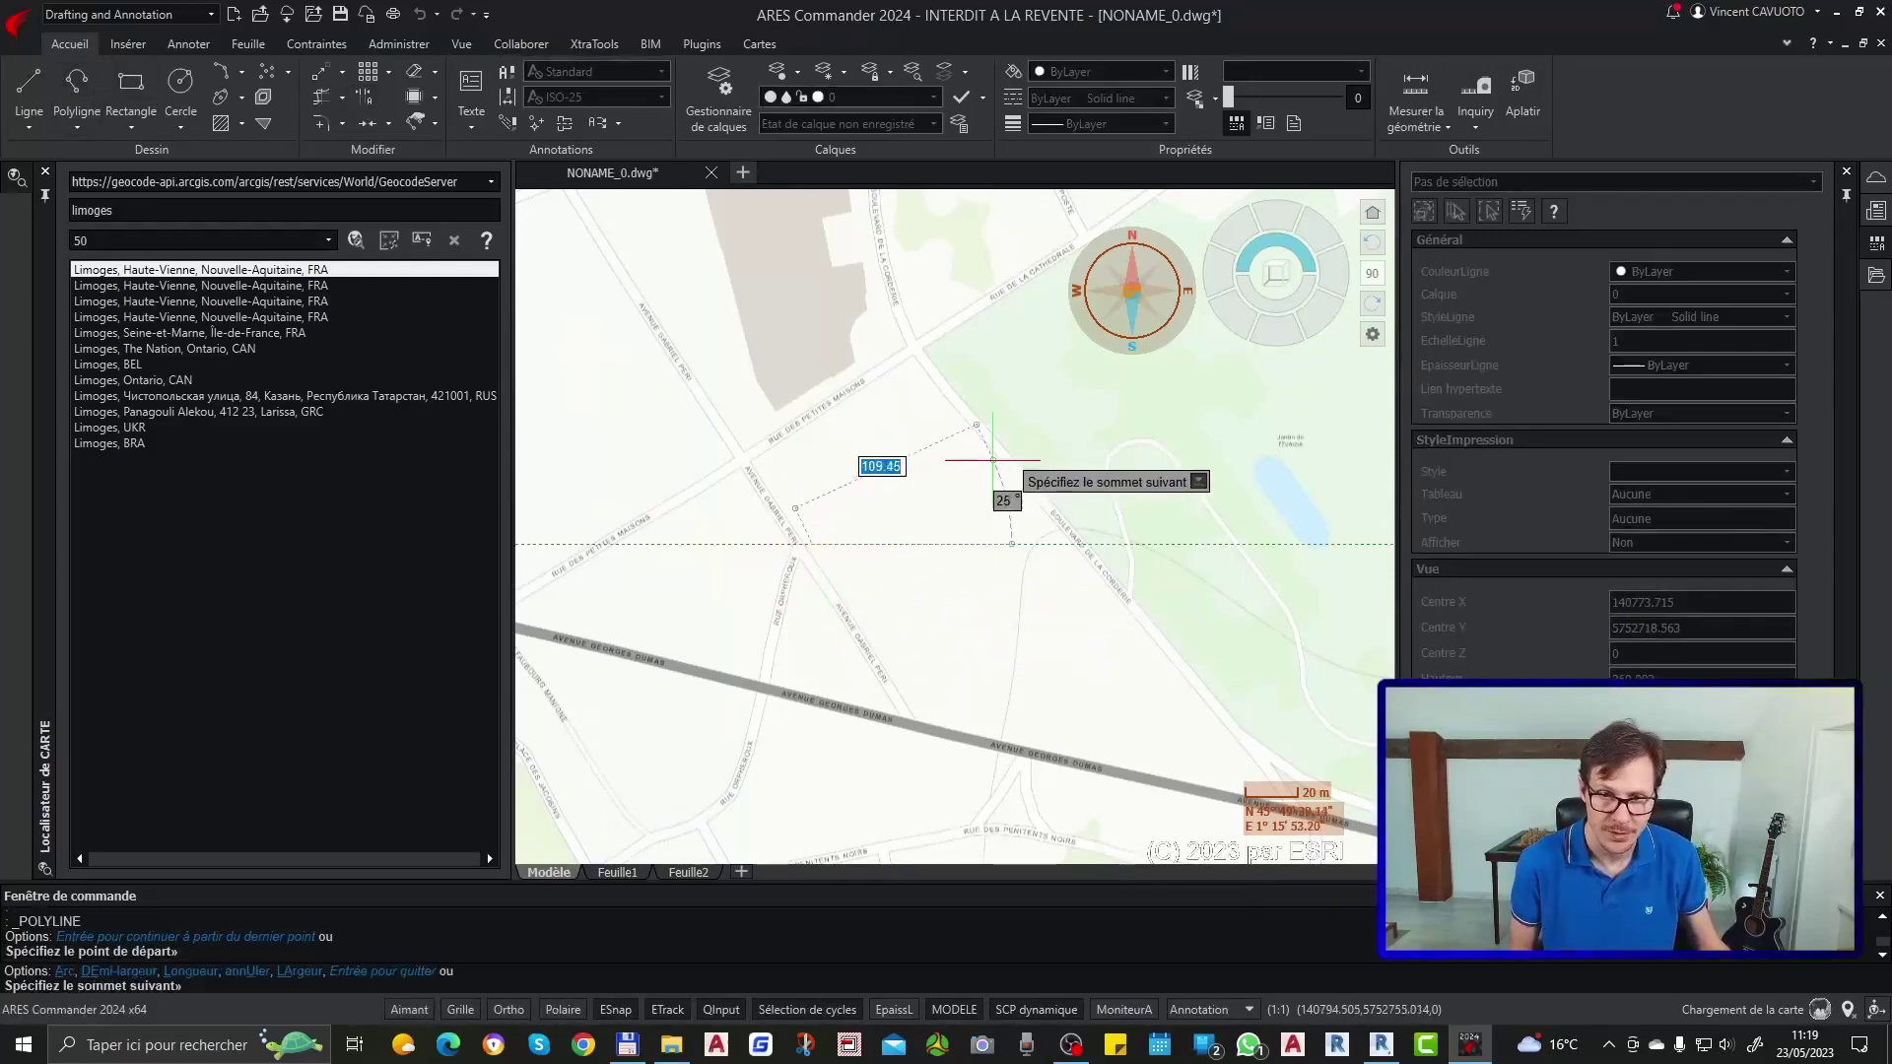
{"action": "left_click", "coordinate": [971, 435]}
{"action": "key", "text": "Return"}
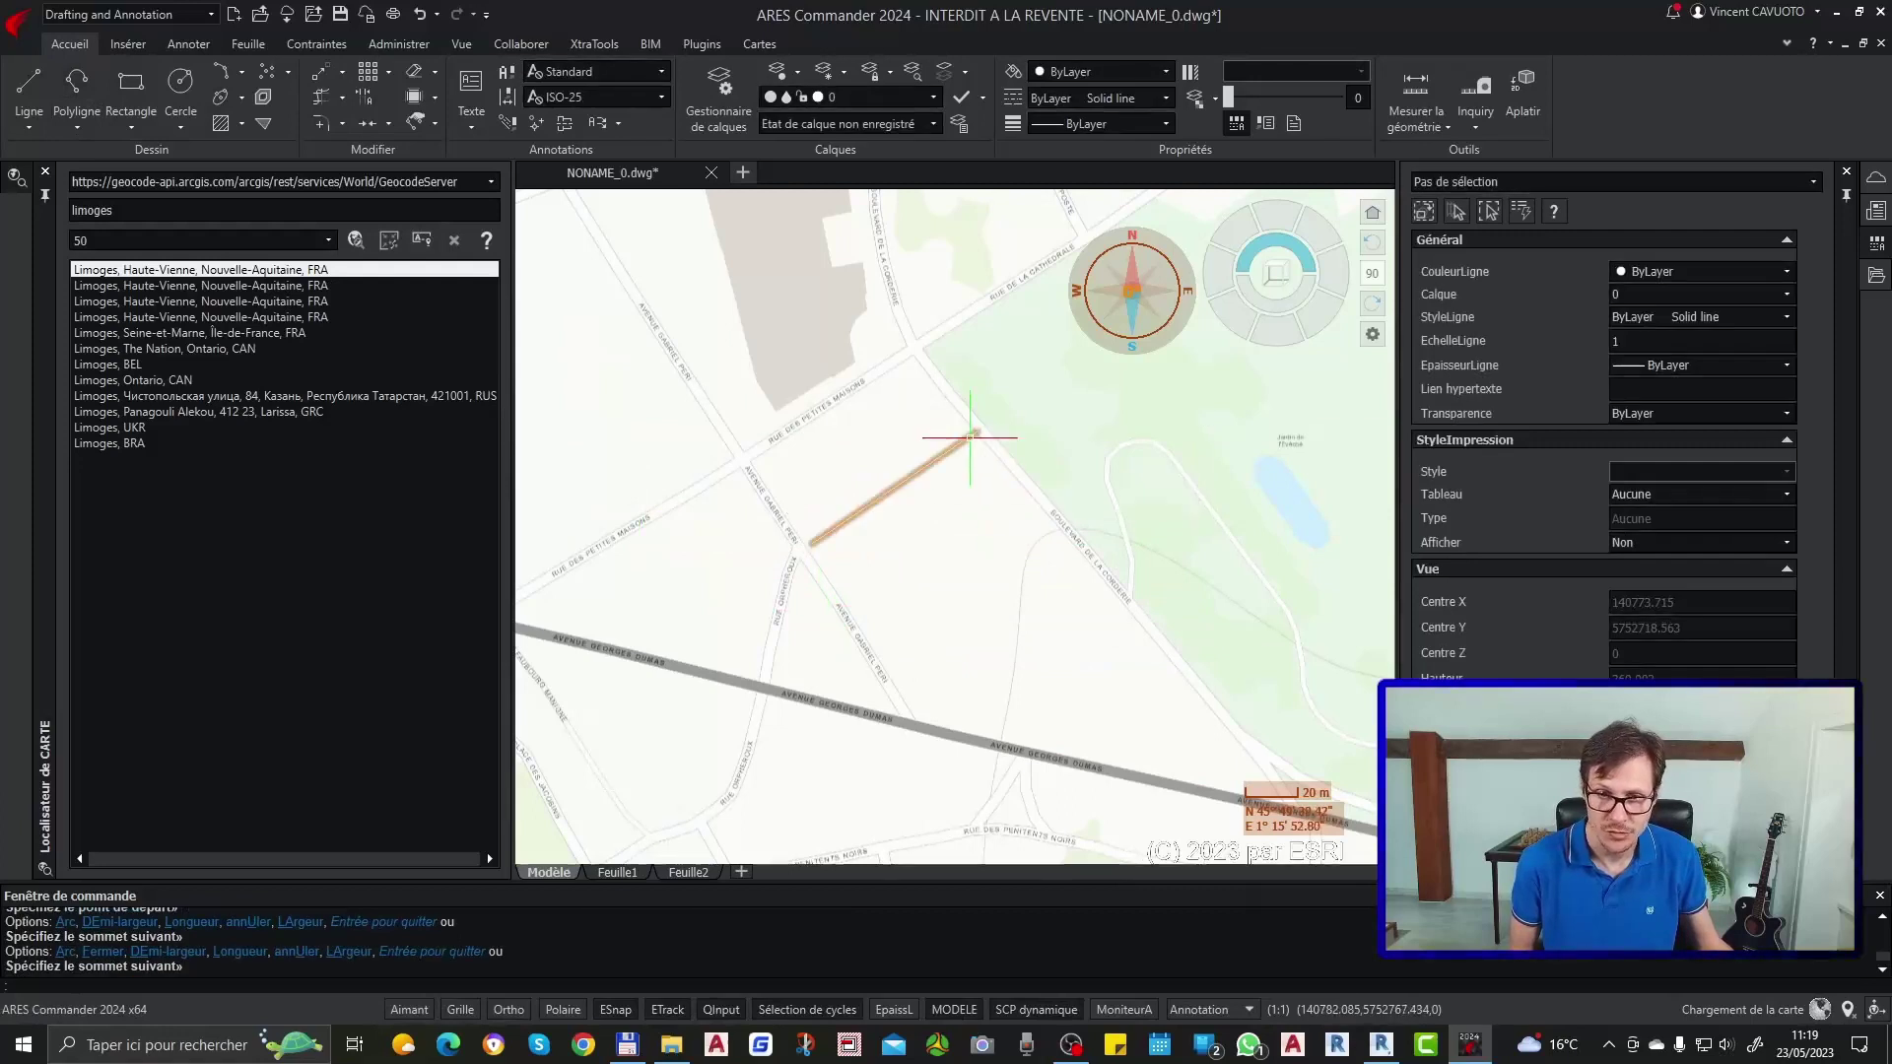
Step: Bring the polyline in front of the map with ORDREAFFICHAGE_AVANT and REGEN the display
{"action": "left_click", "coordinate": [971, 435]}
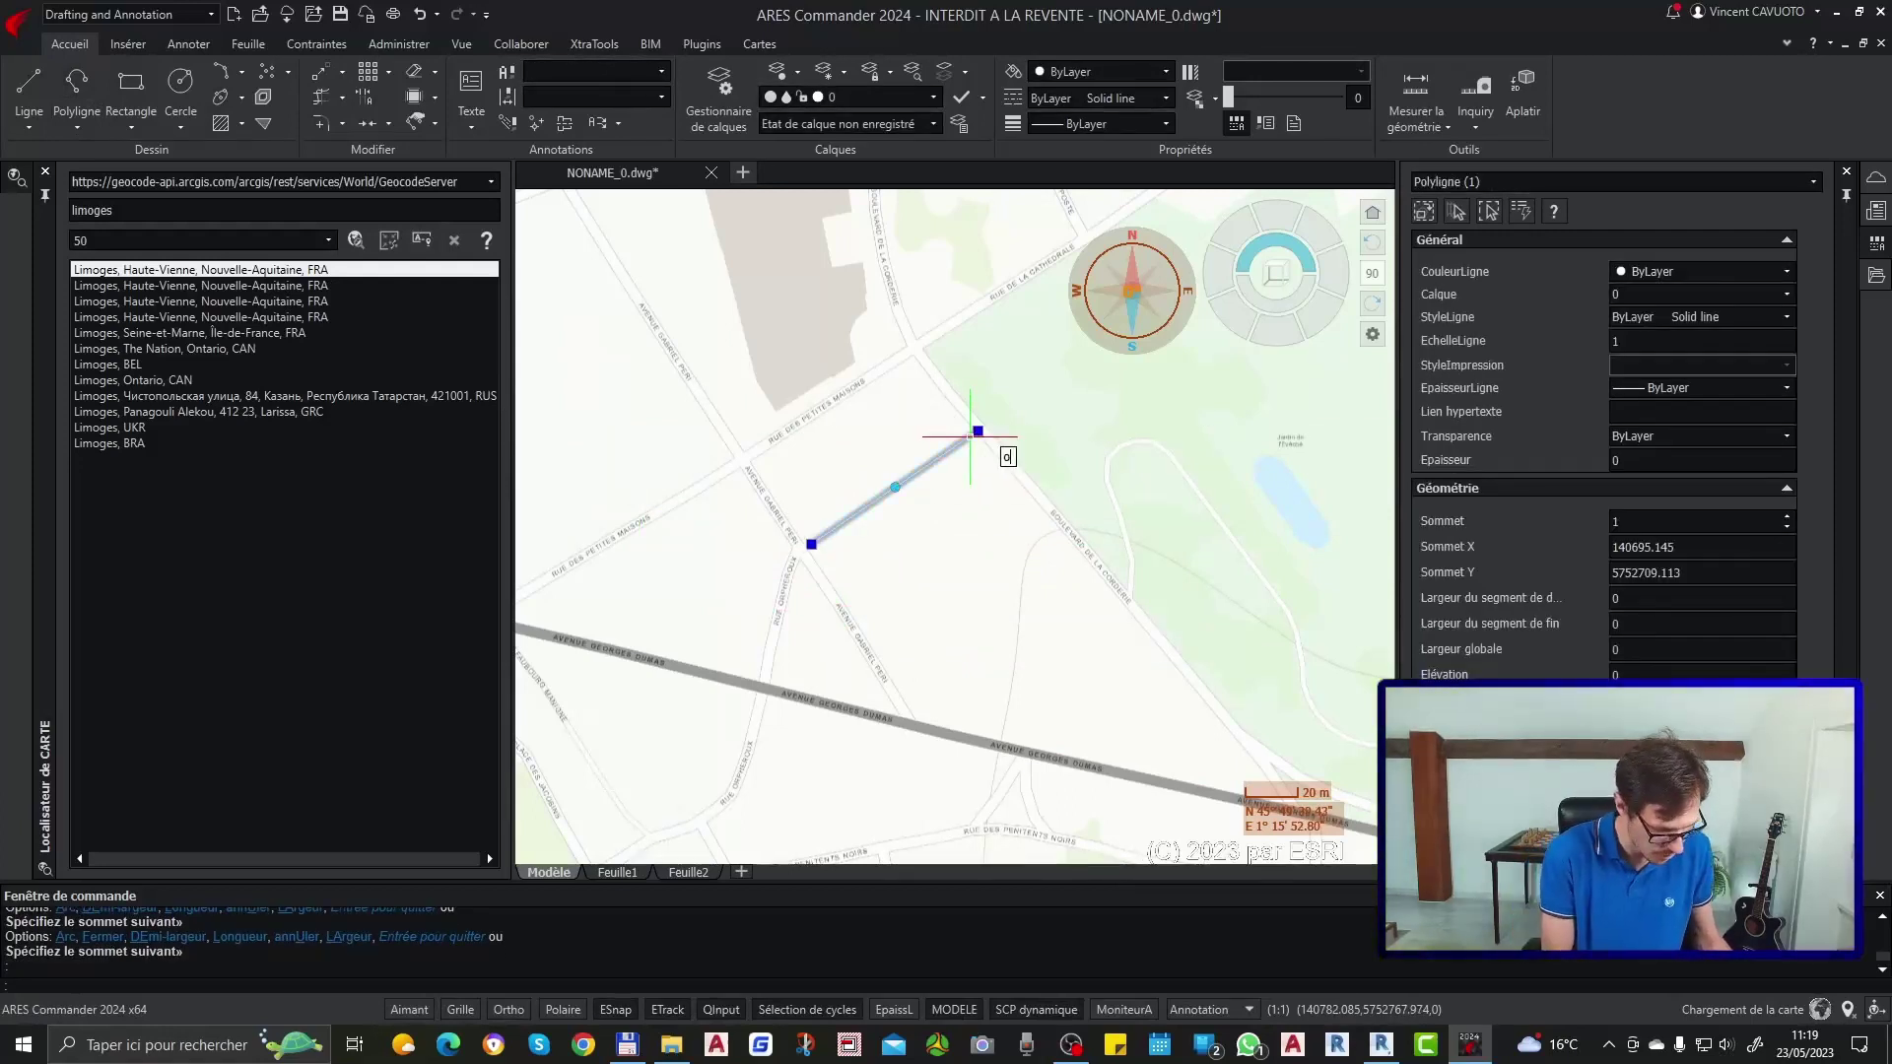
{"action": "type", "text": "rdre"}
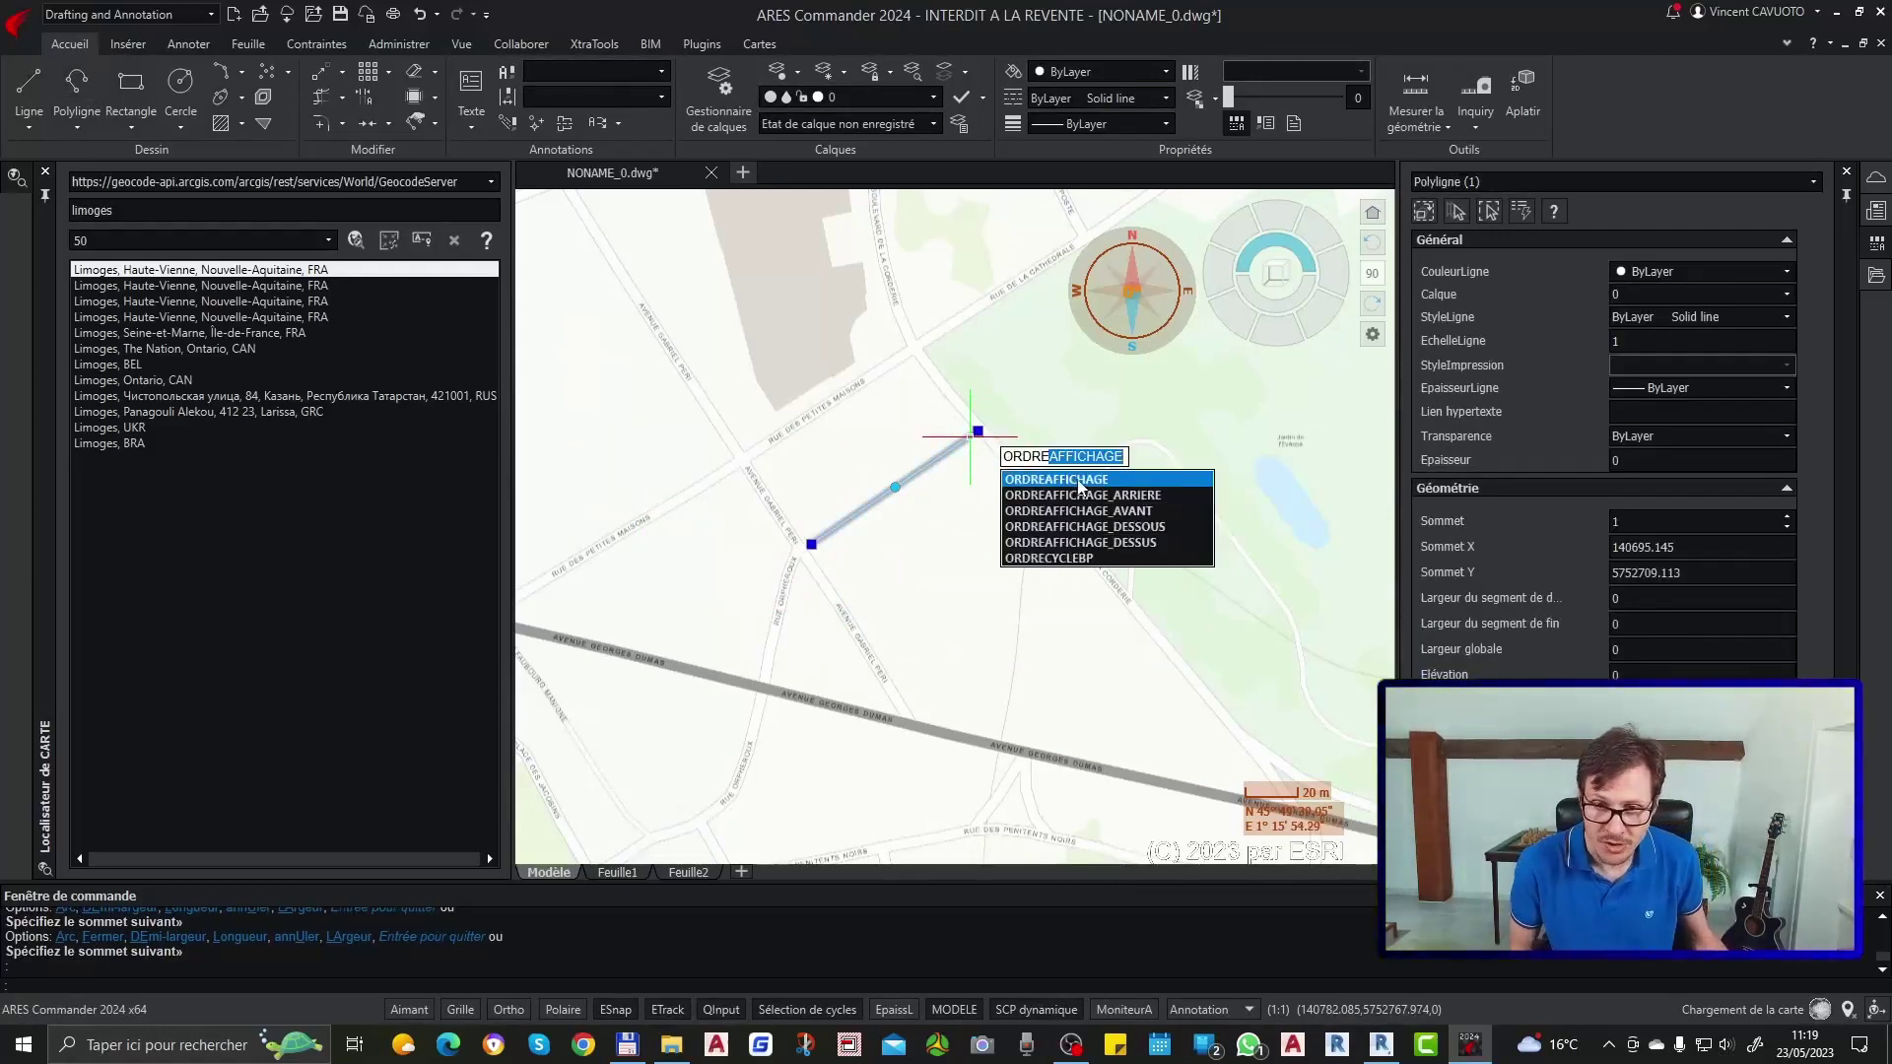
{"action": "left_click", "coordinate": [1143, 510]}
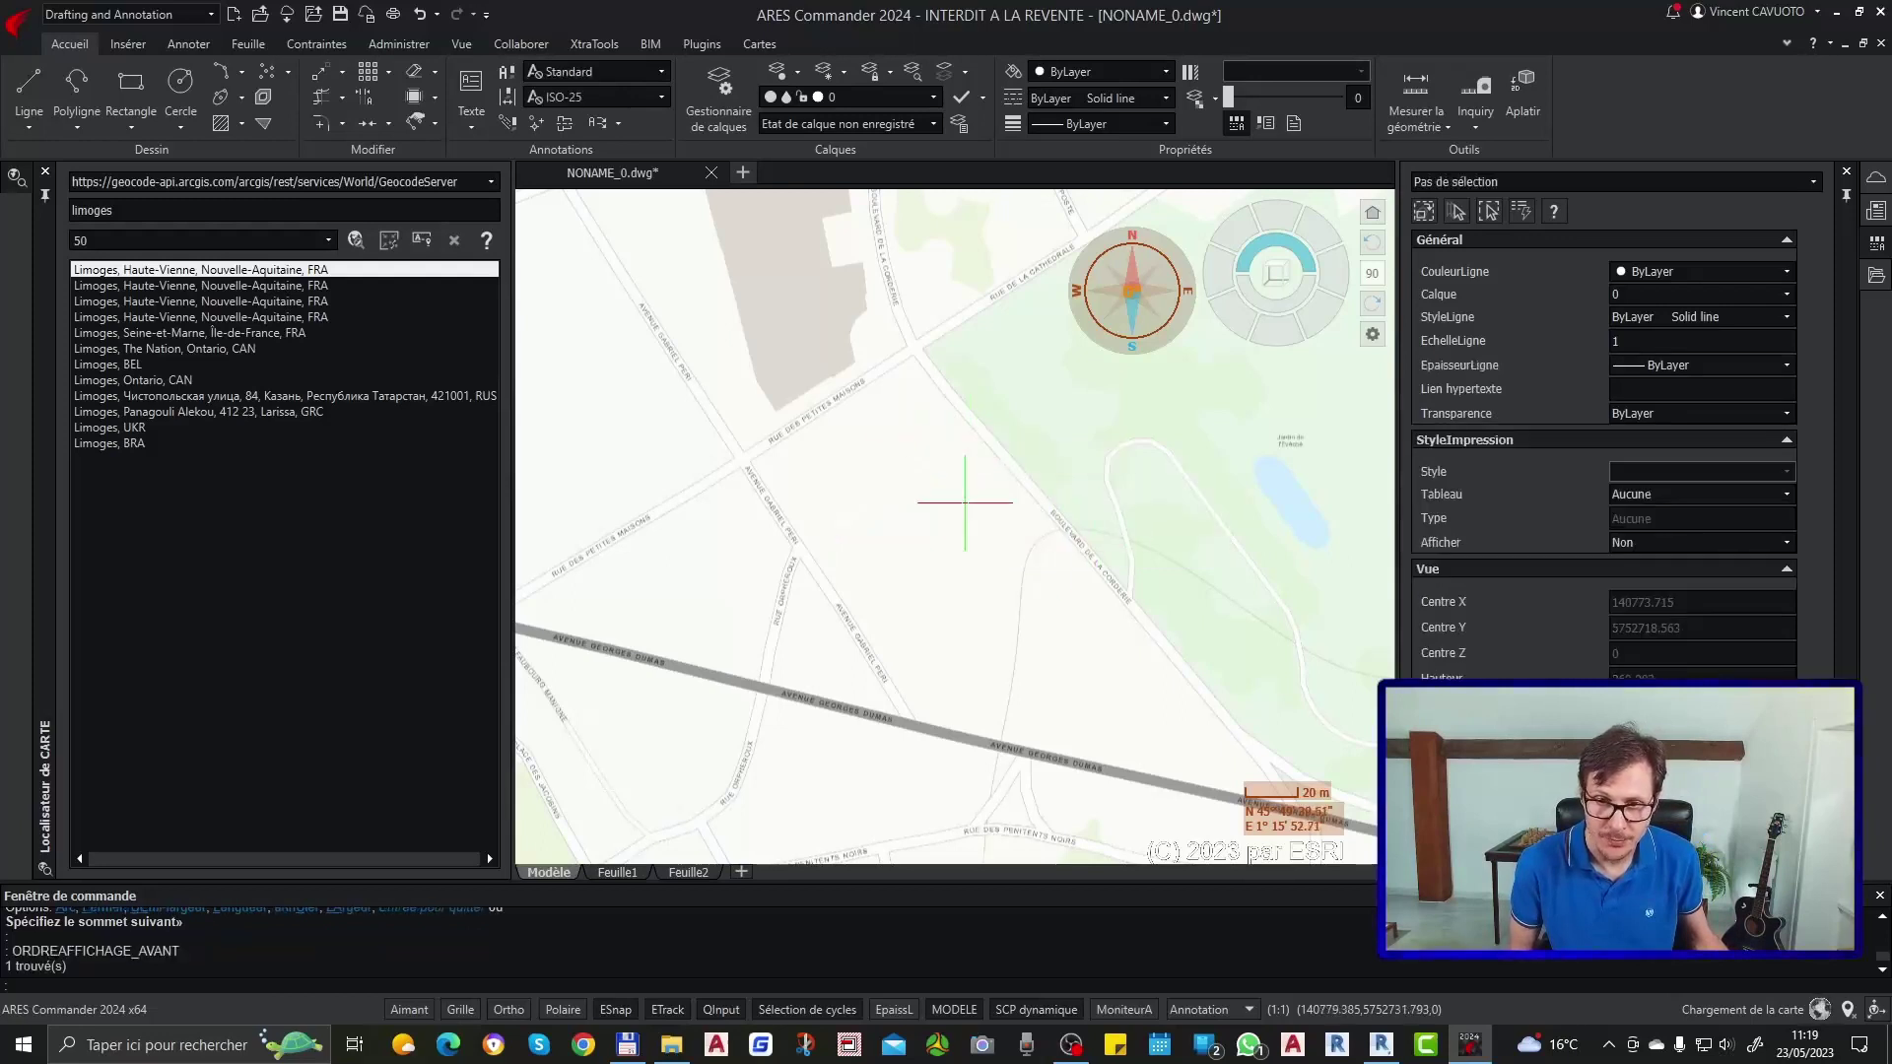
{"action": "type", "text": "rg"}
{"action": "key", "text": "Return"}
{"action": "type", "text": "re"}
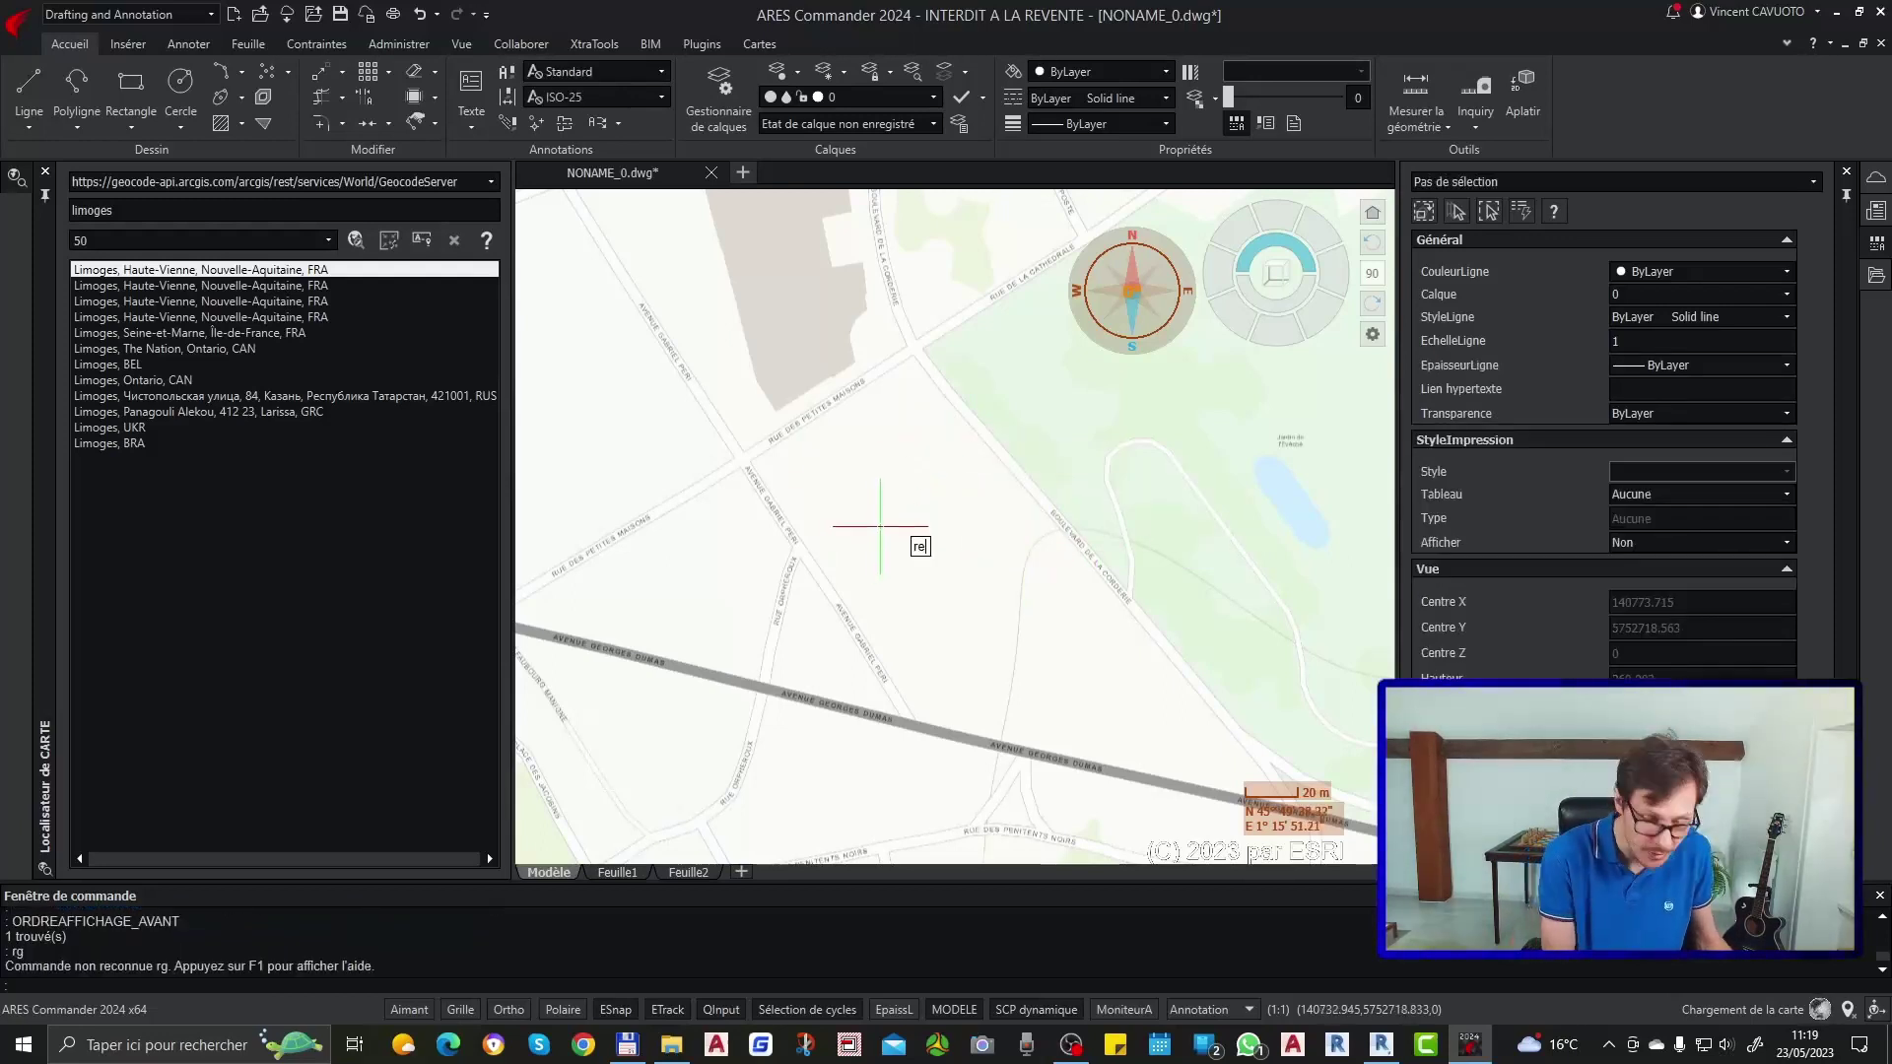
{"action": "key", "text": "Return"}
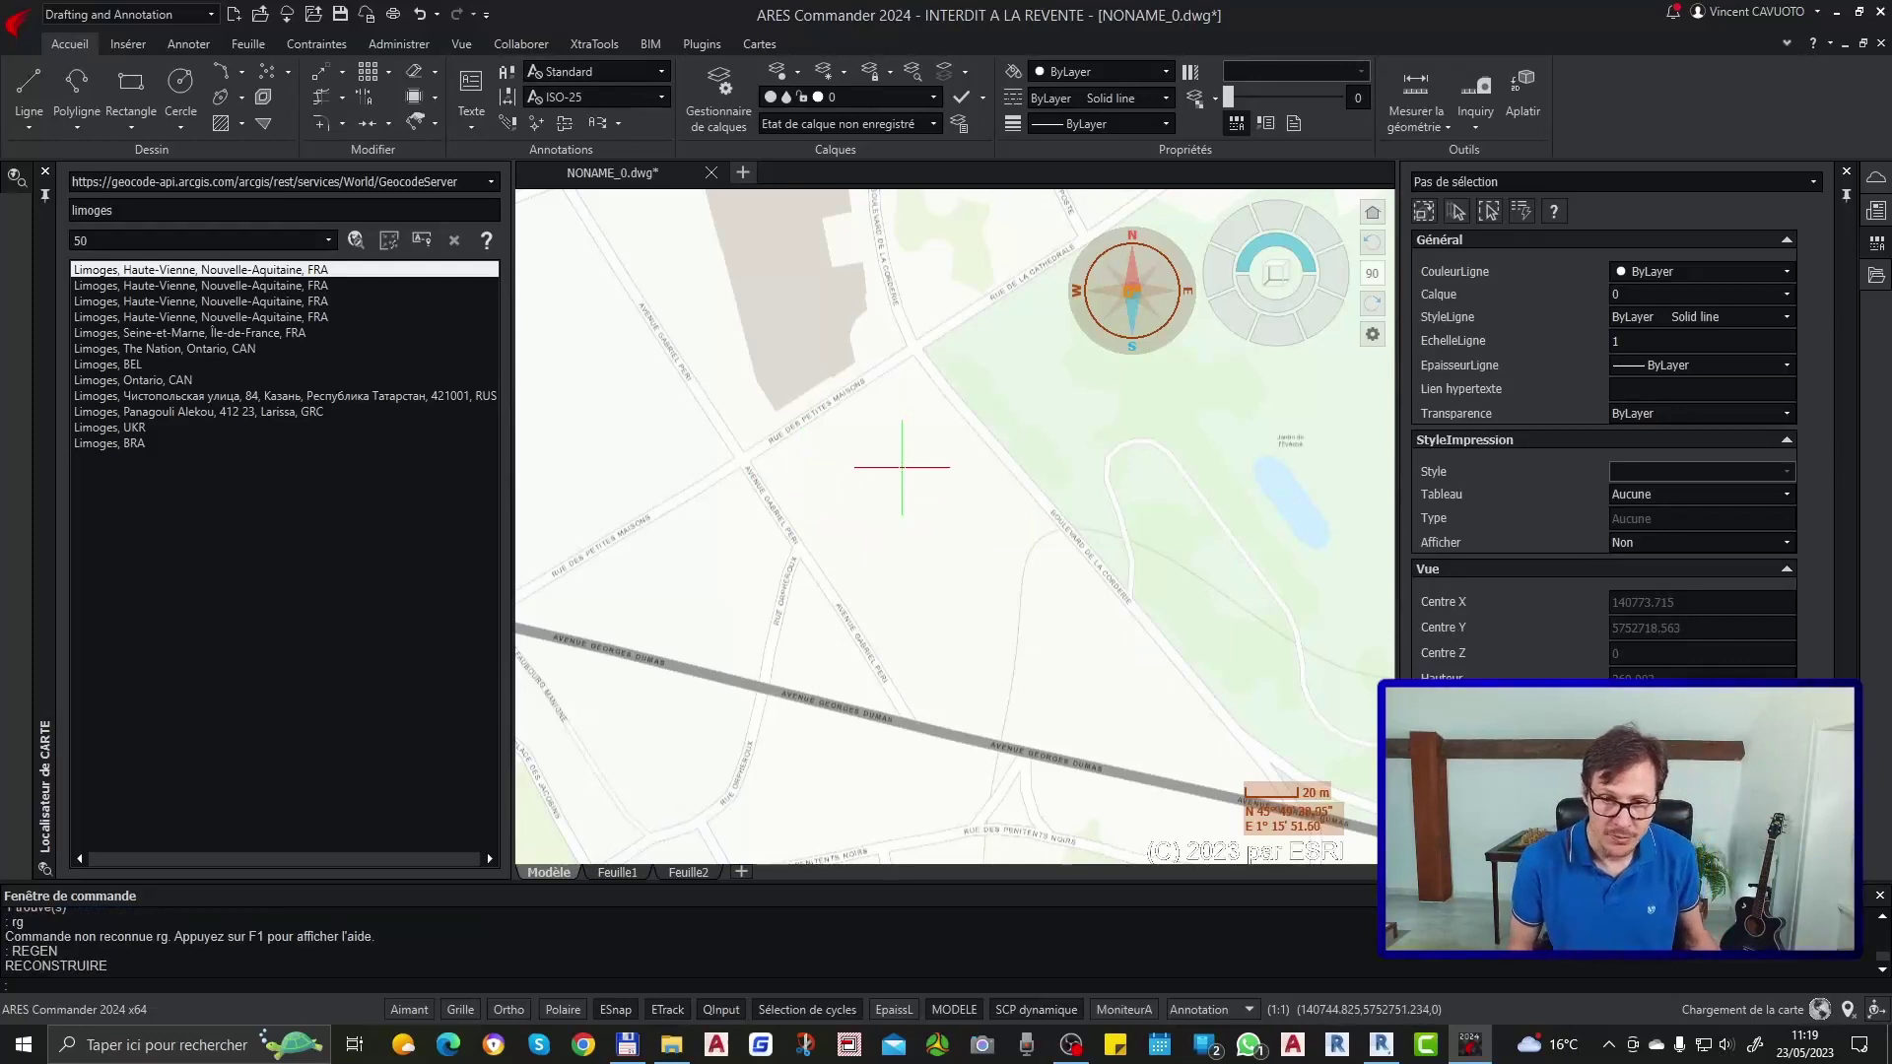
{"action": "left_click", "coordinate": [907, 478]}
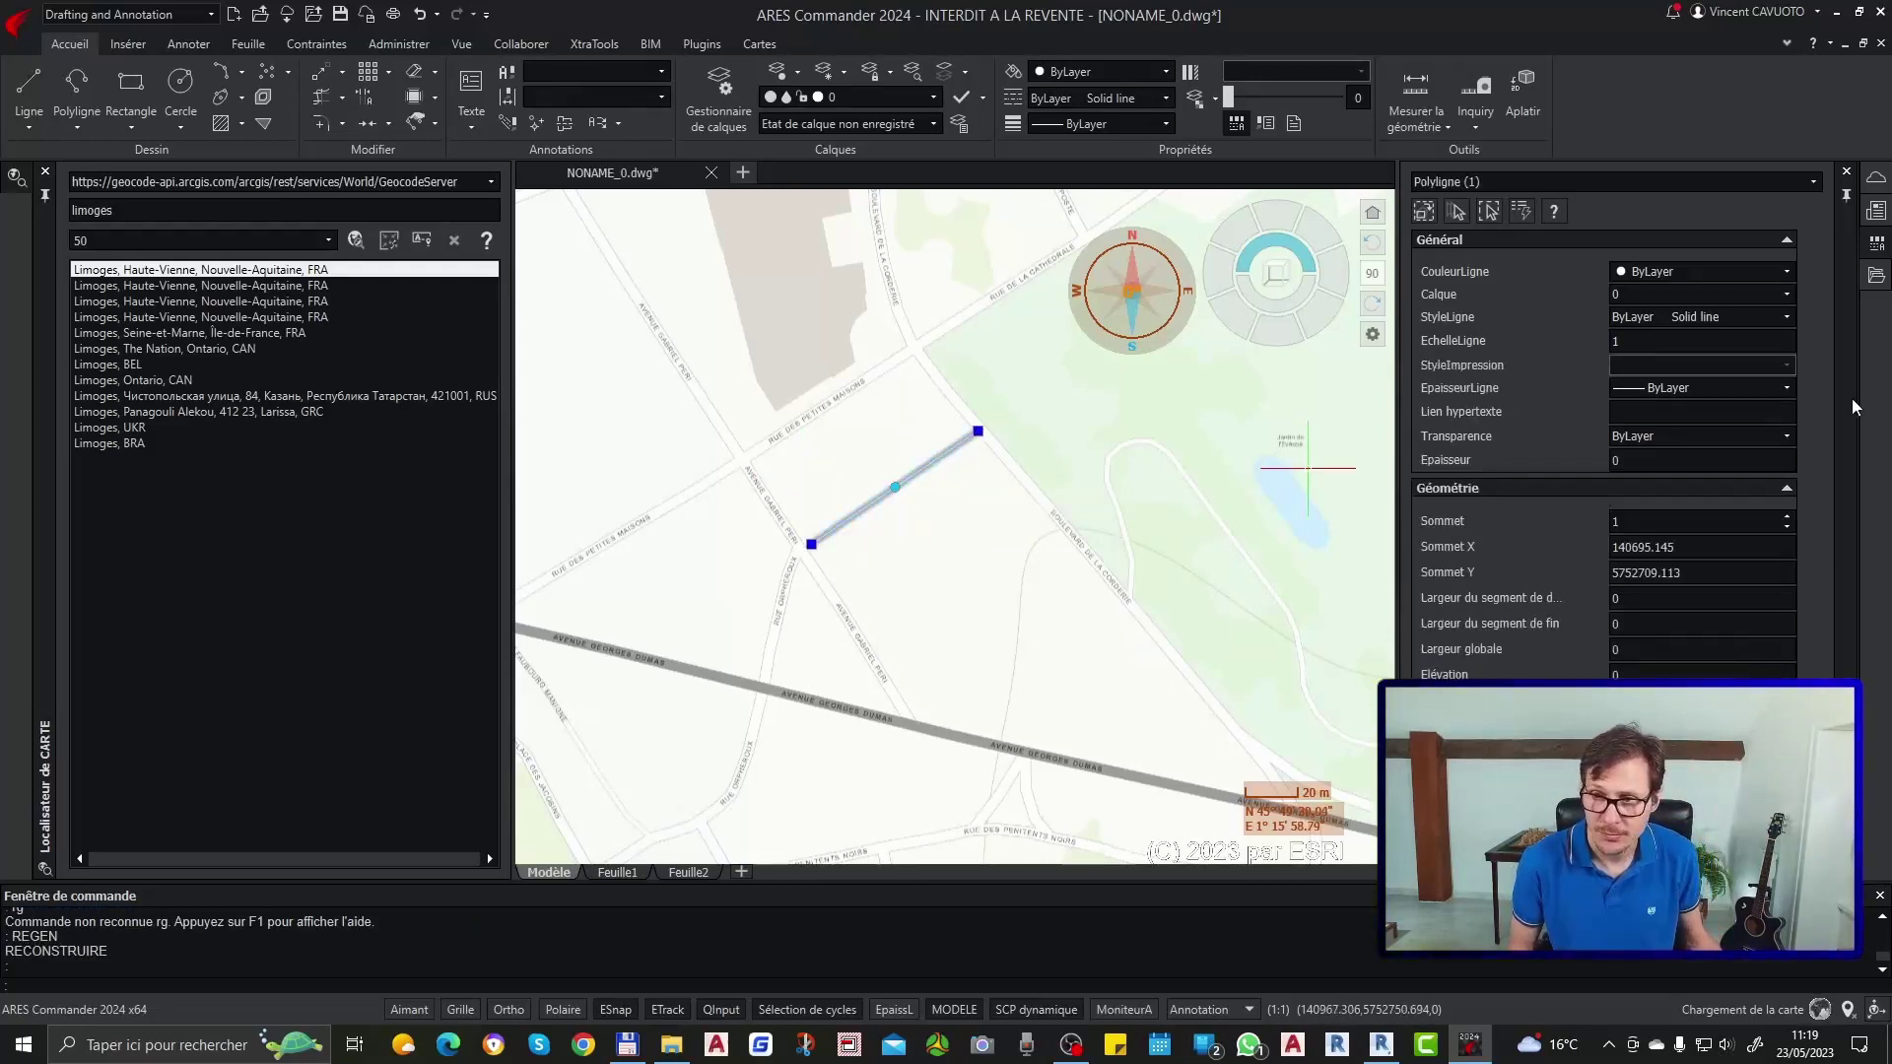
Step: Set the polyline's Largeur globale to 2 and bring it in front of the map
{"action": "left_click", "coordinate": [1664, 644]}
{"action": "type", "text": "2"}
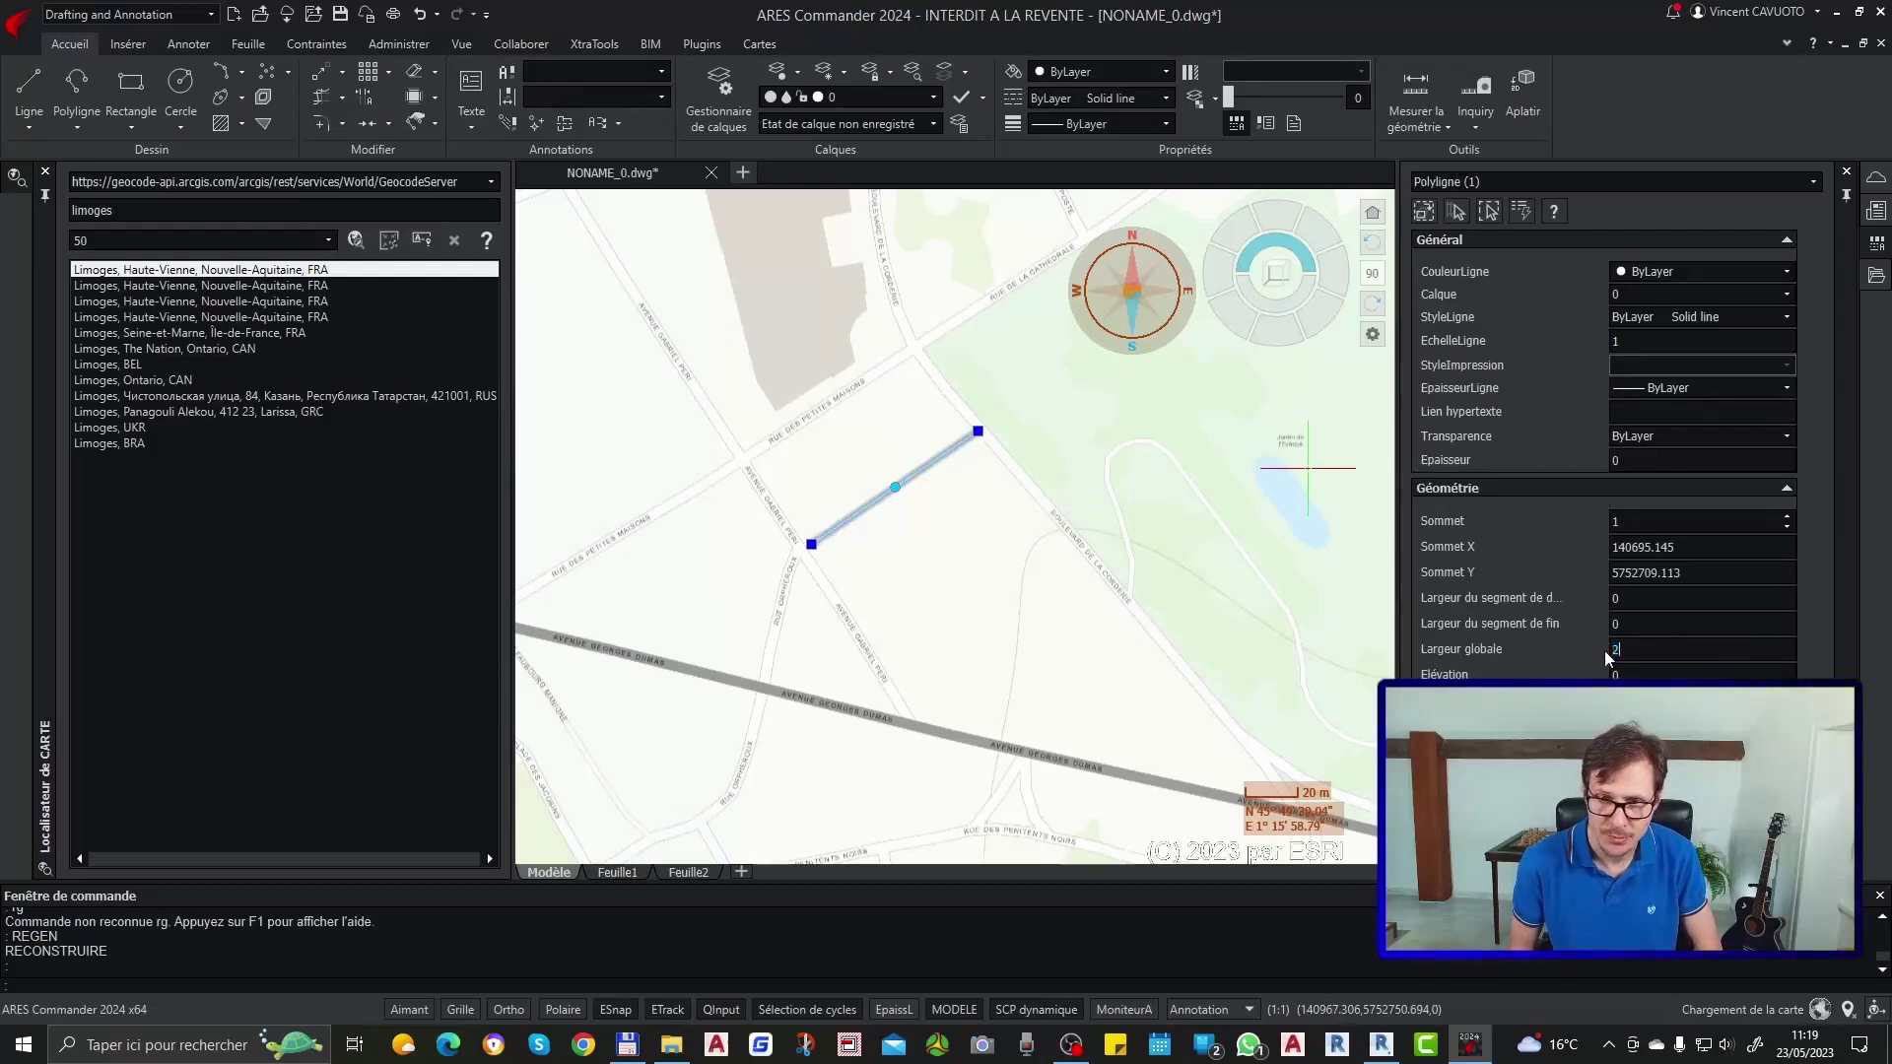
{"action": "key", "text": "Escape"}
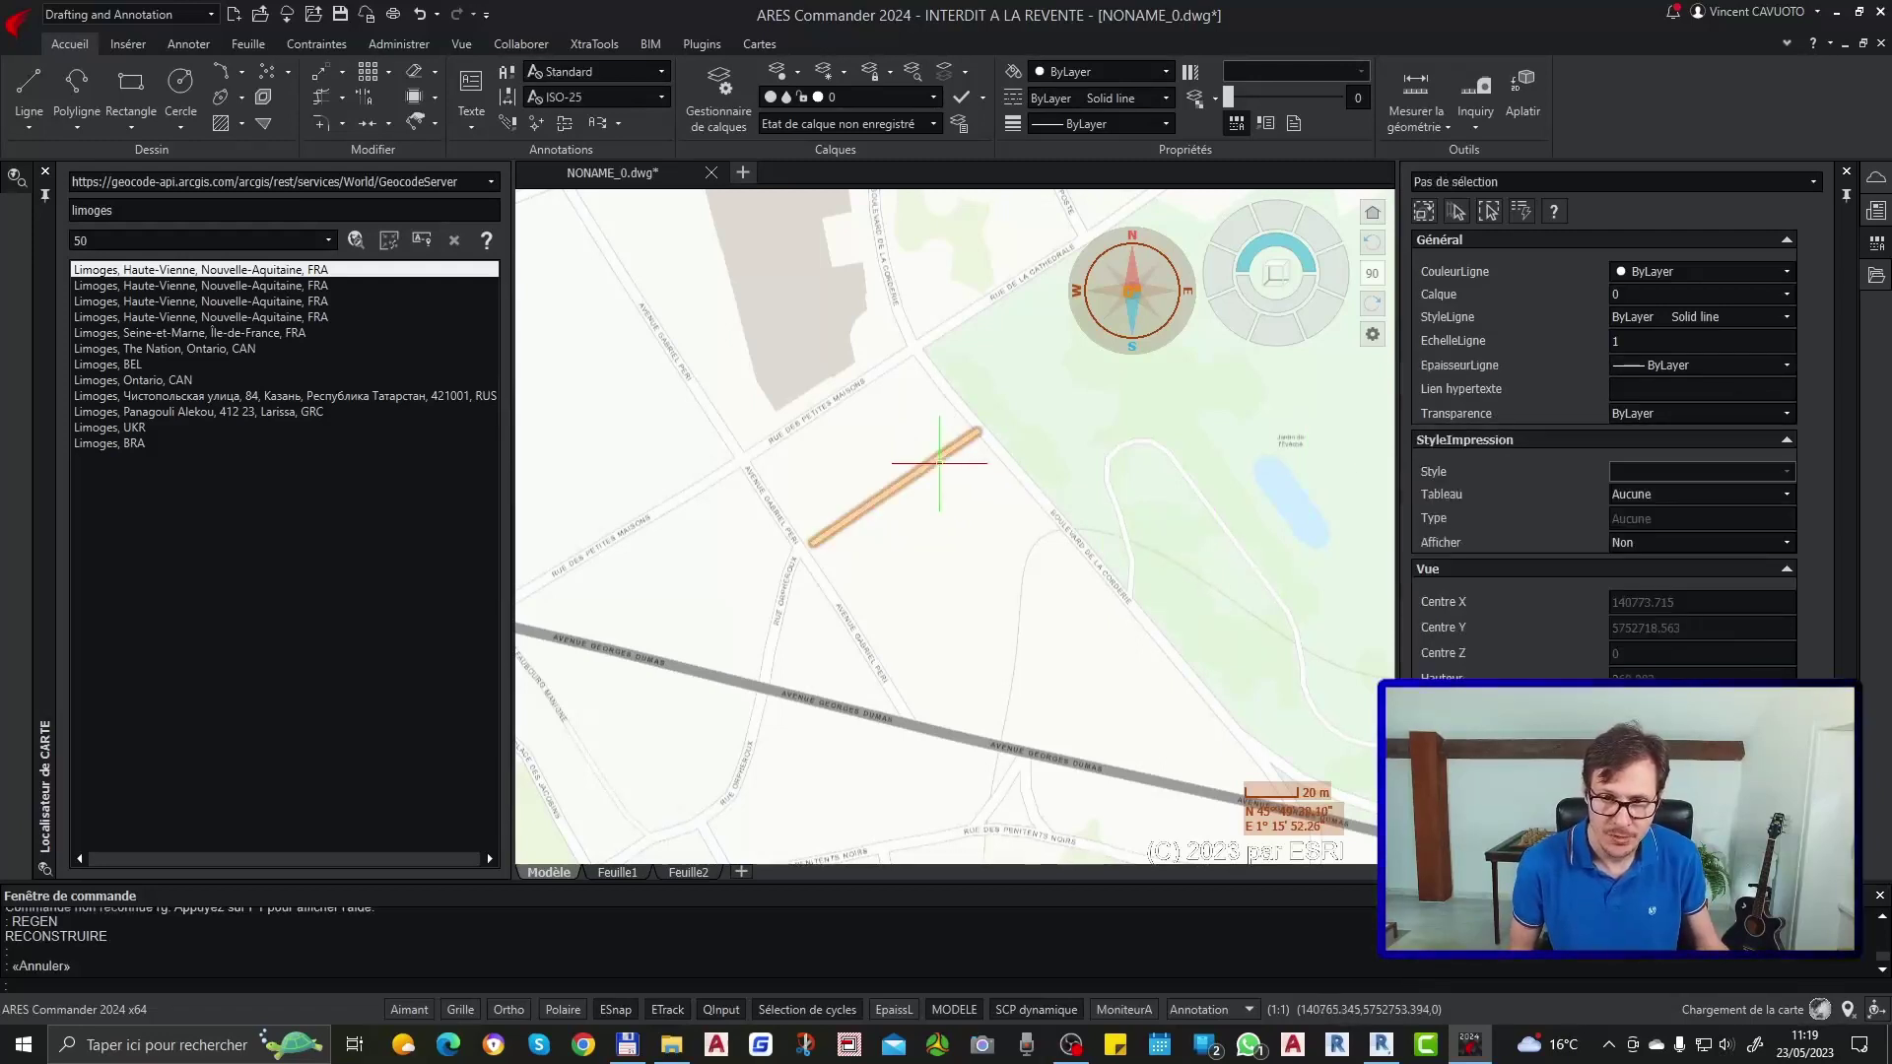
{"action": "left_click", "coordinate": [942, 460]}
{"action": "type", "text": "ORDDIM"}
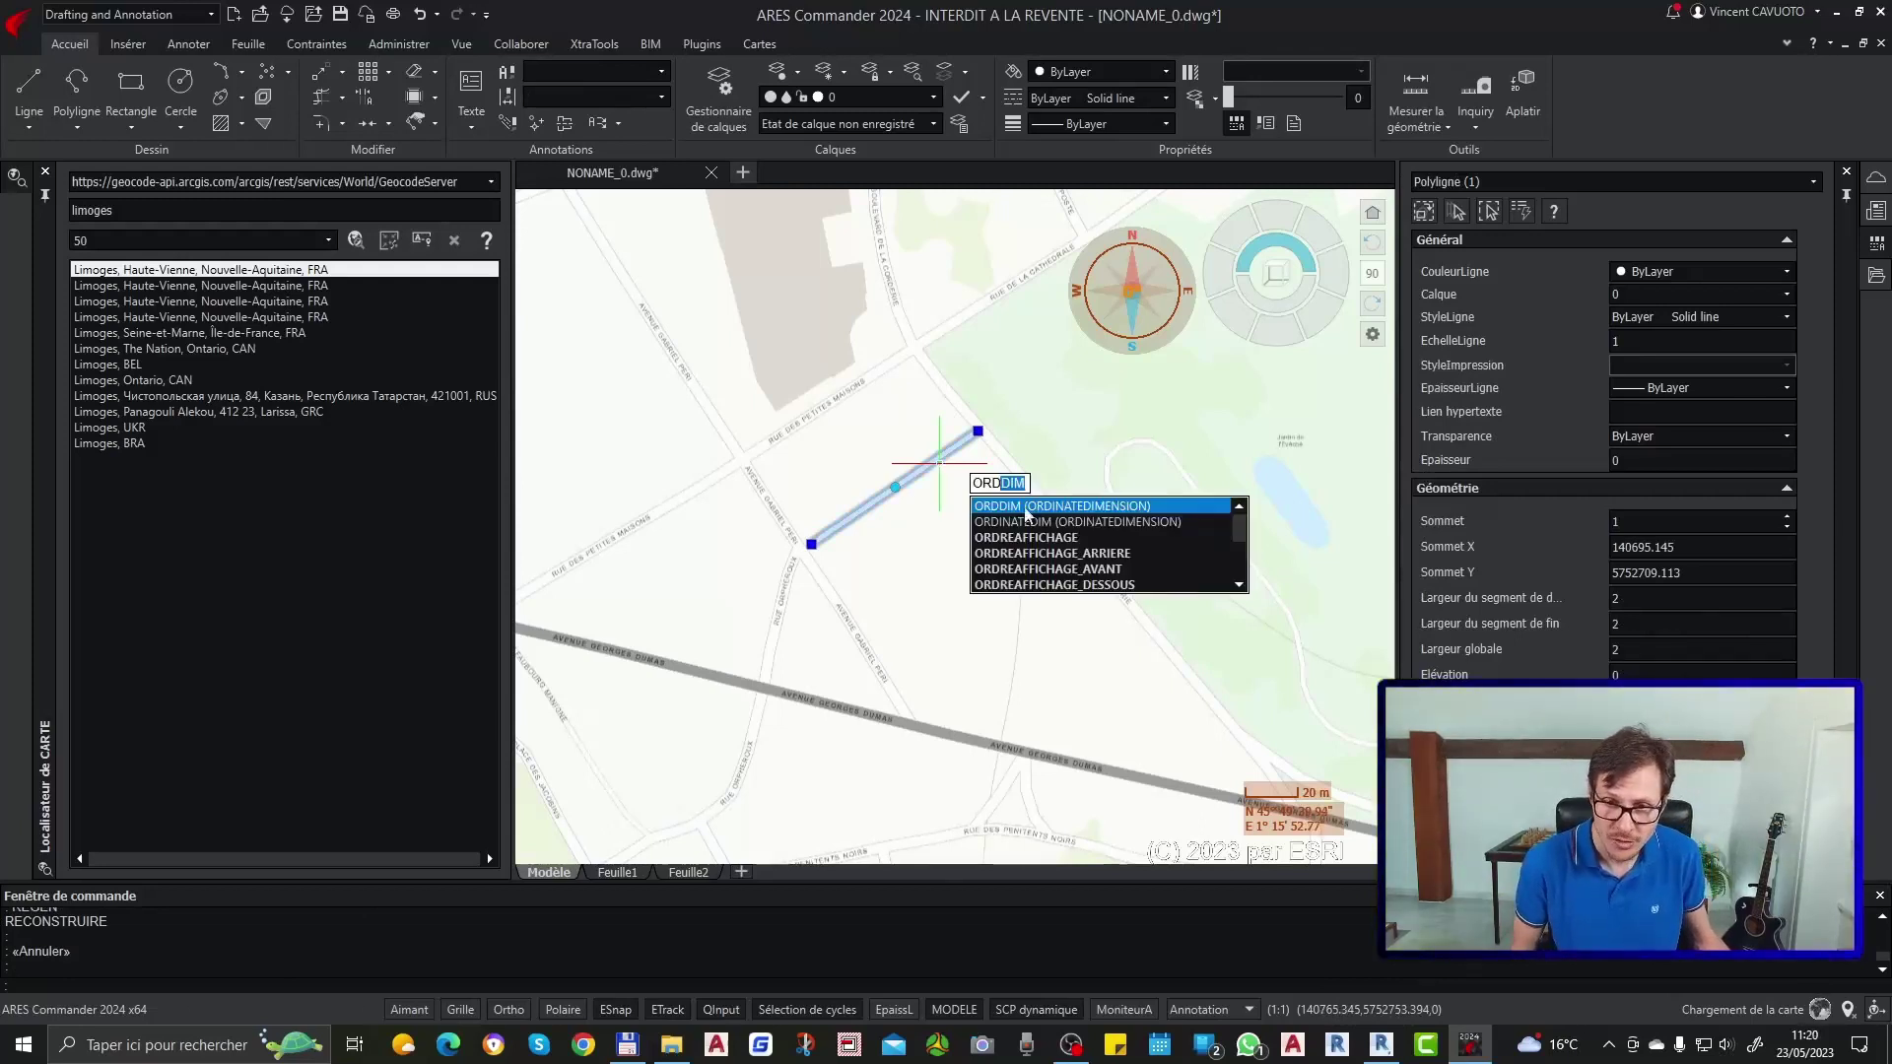
{"action": "left_click", "coordinate": [1120, 569]}
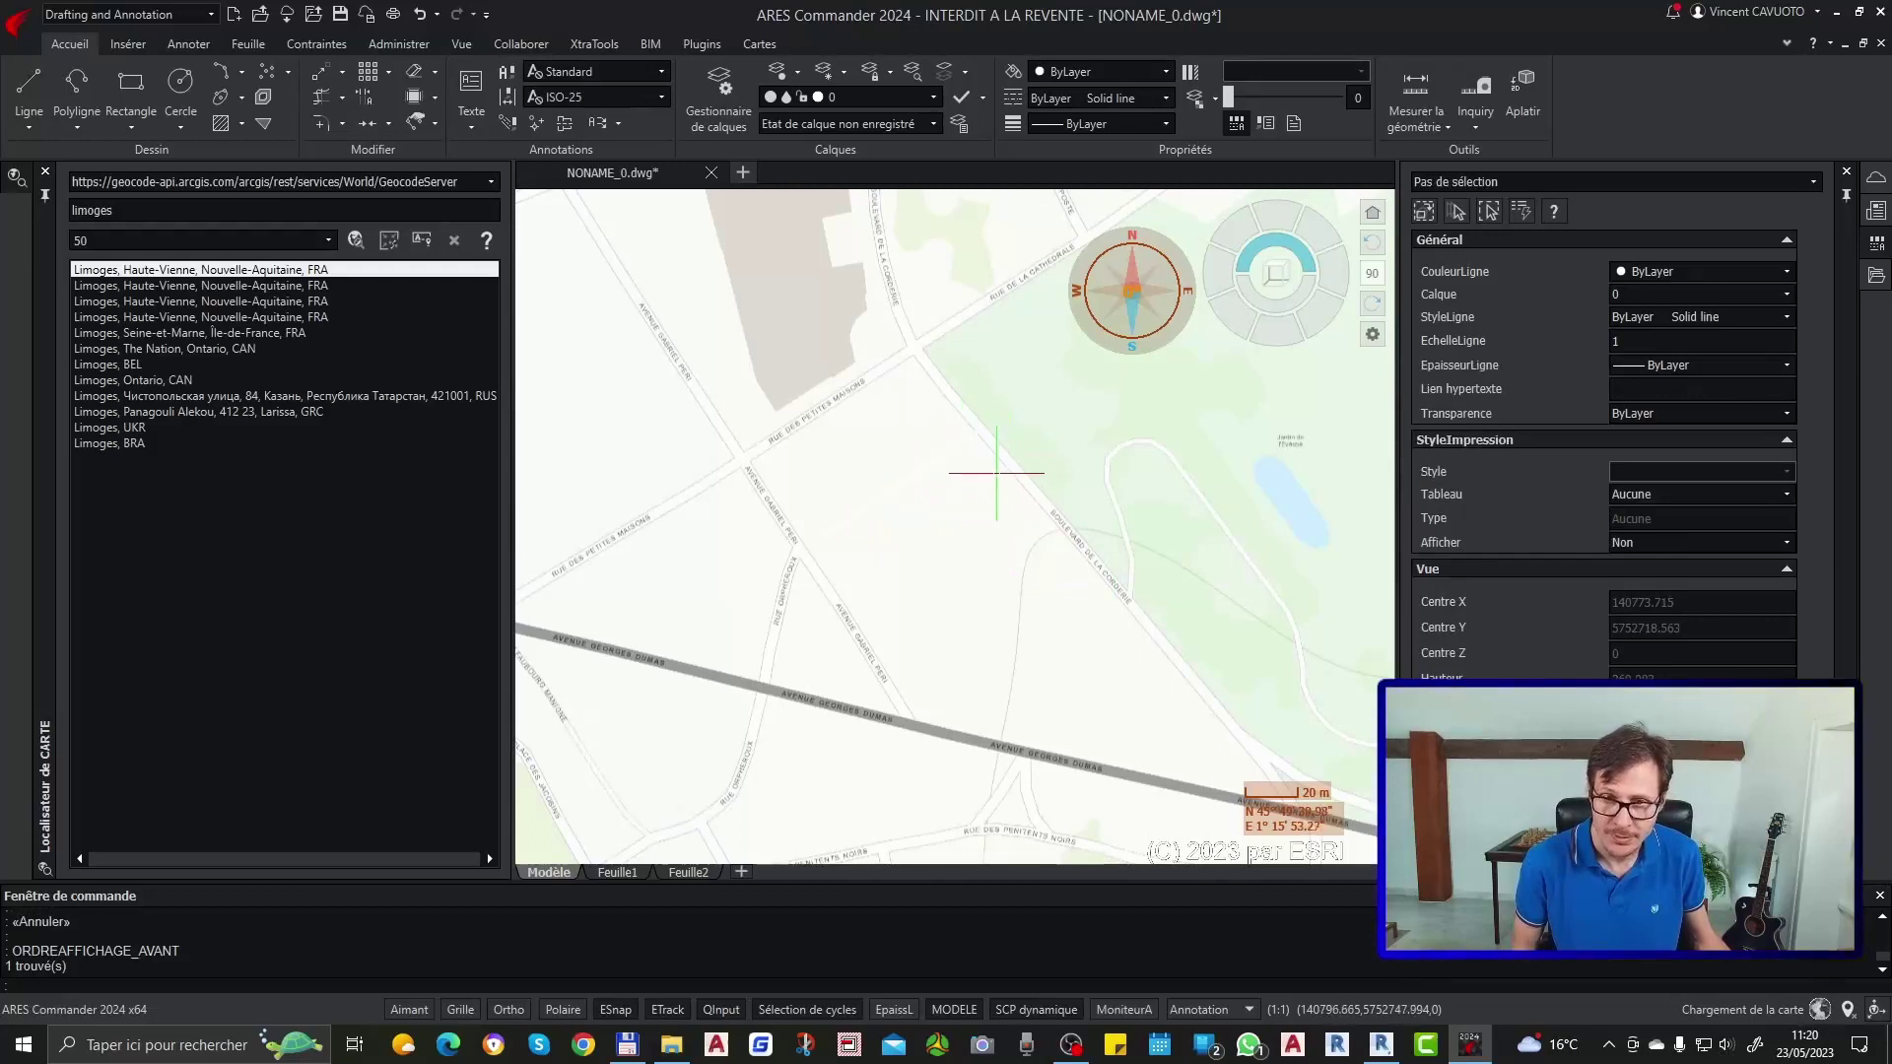
Step: Set the polyline's CouleurLigne to Rouge
{"action": "left_click", "coordinate": [1015, 467]}
{"action": "left_click", "coordinate": [990, 504]}
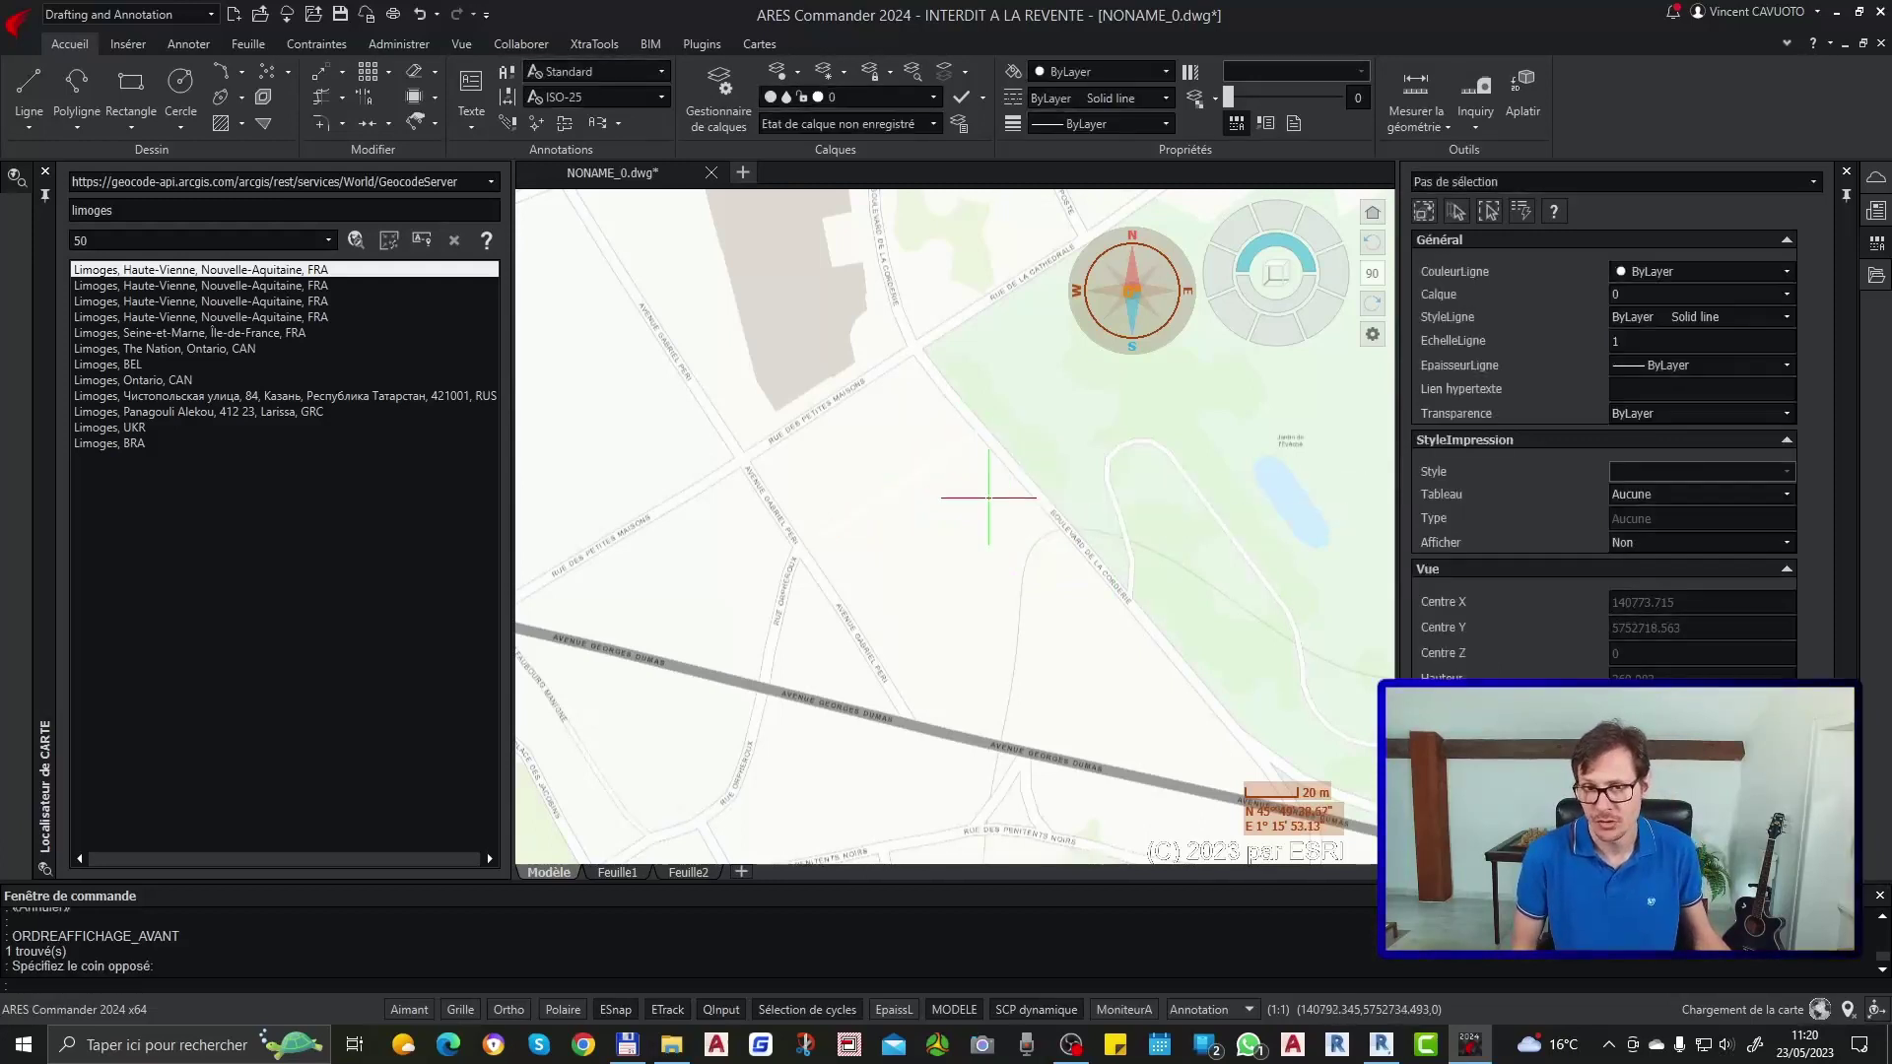
{"action": "left_click", "coordinate": [953, 452]}
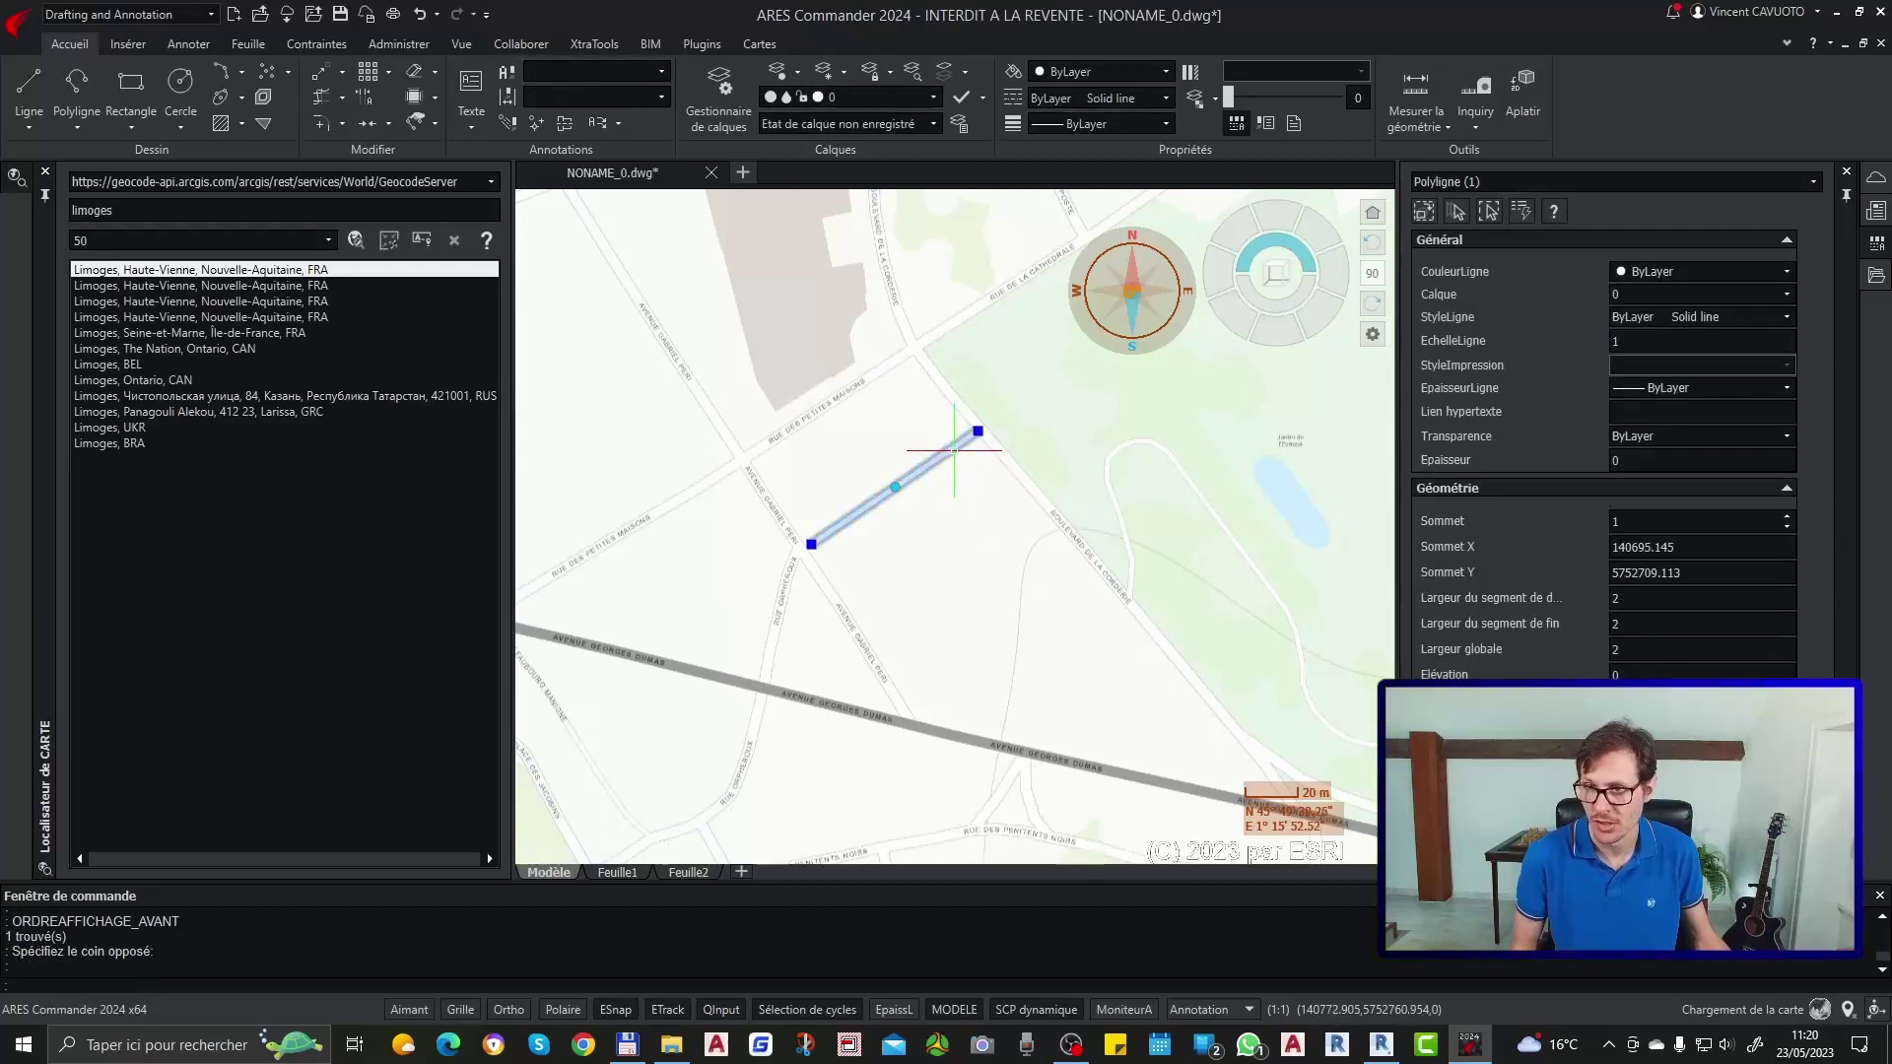
{"action": "left_click", "coordinate": [1674, 274]}
{"action": "left_click", "coordinate": [1676, 321]}
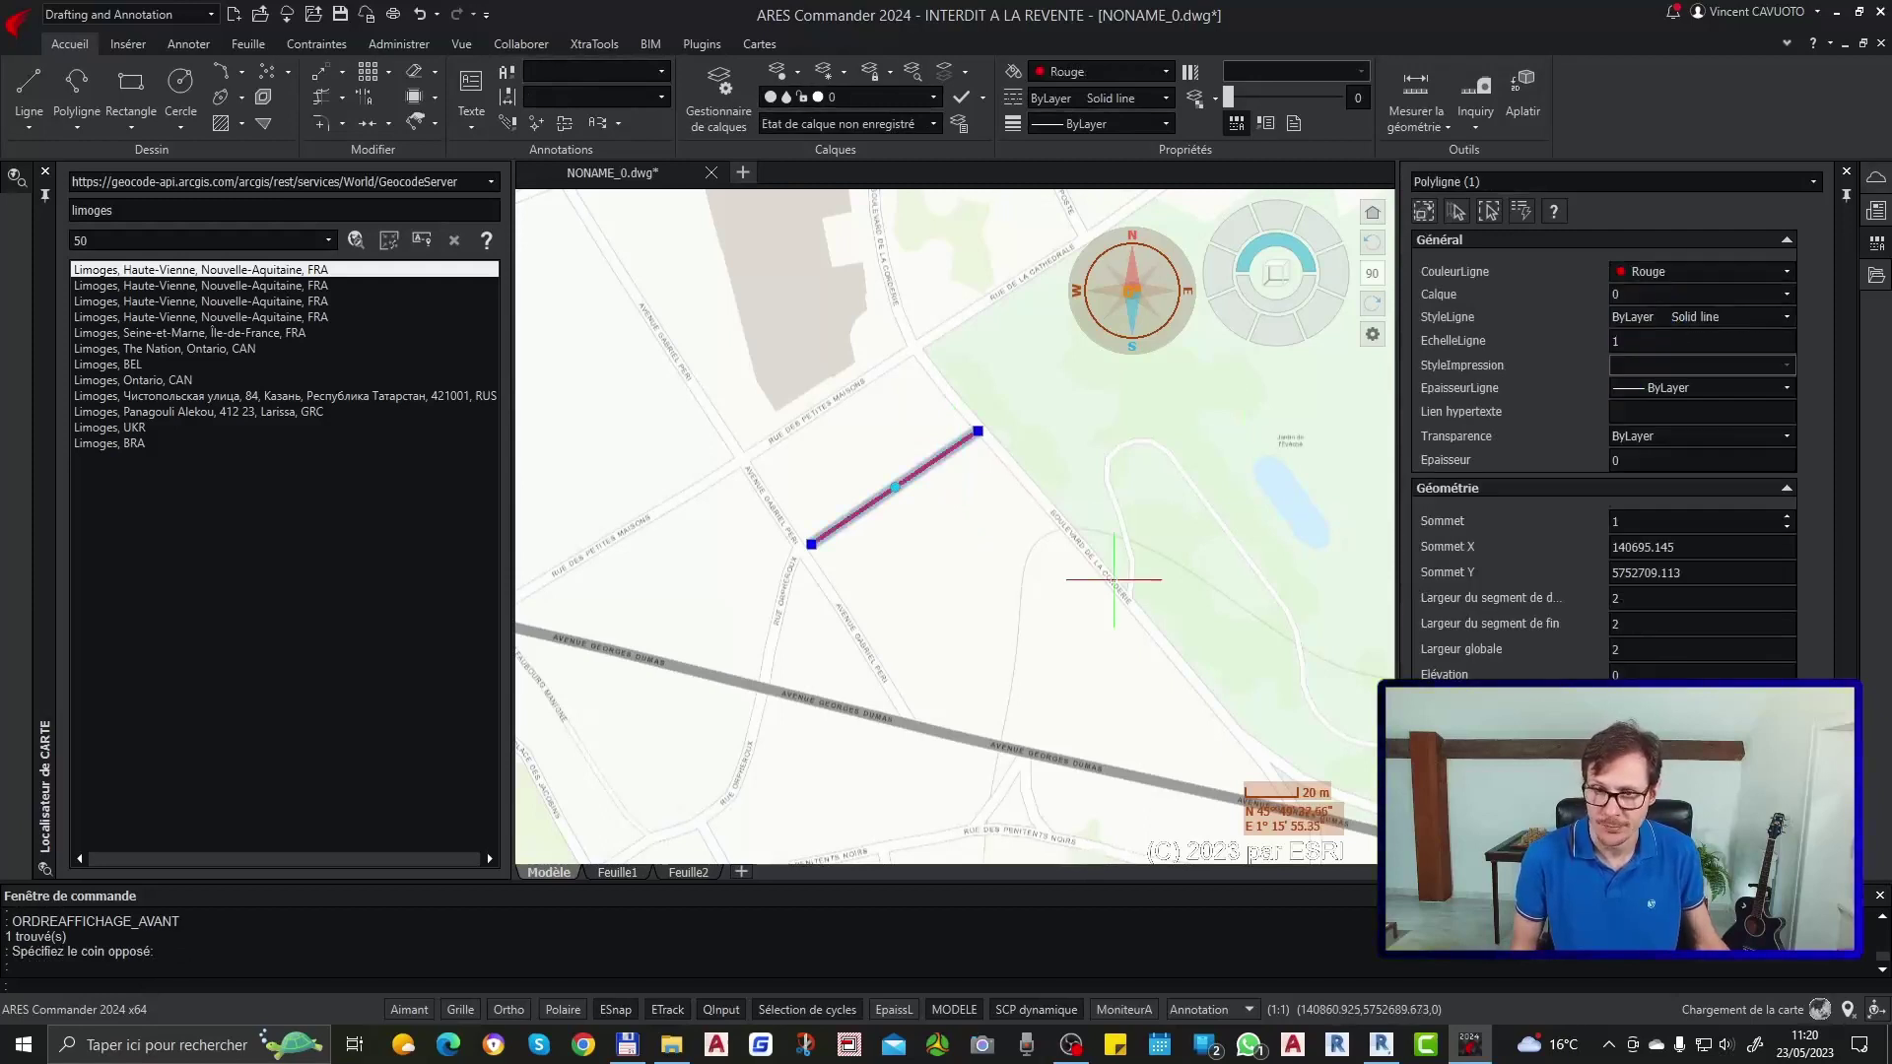
{"action": "key", "text": "Escape"}
{"action": "left_click", "coordinate": [966, 451]}
{"action": "type", "text": "DC"}
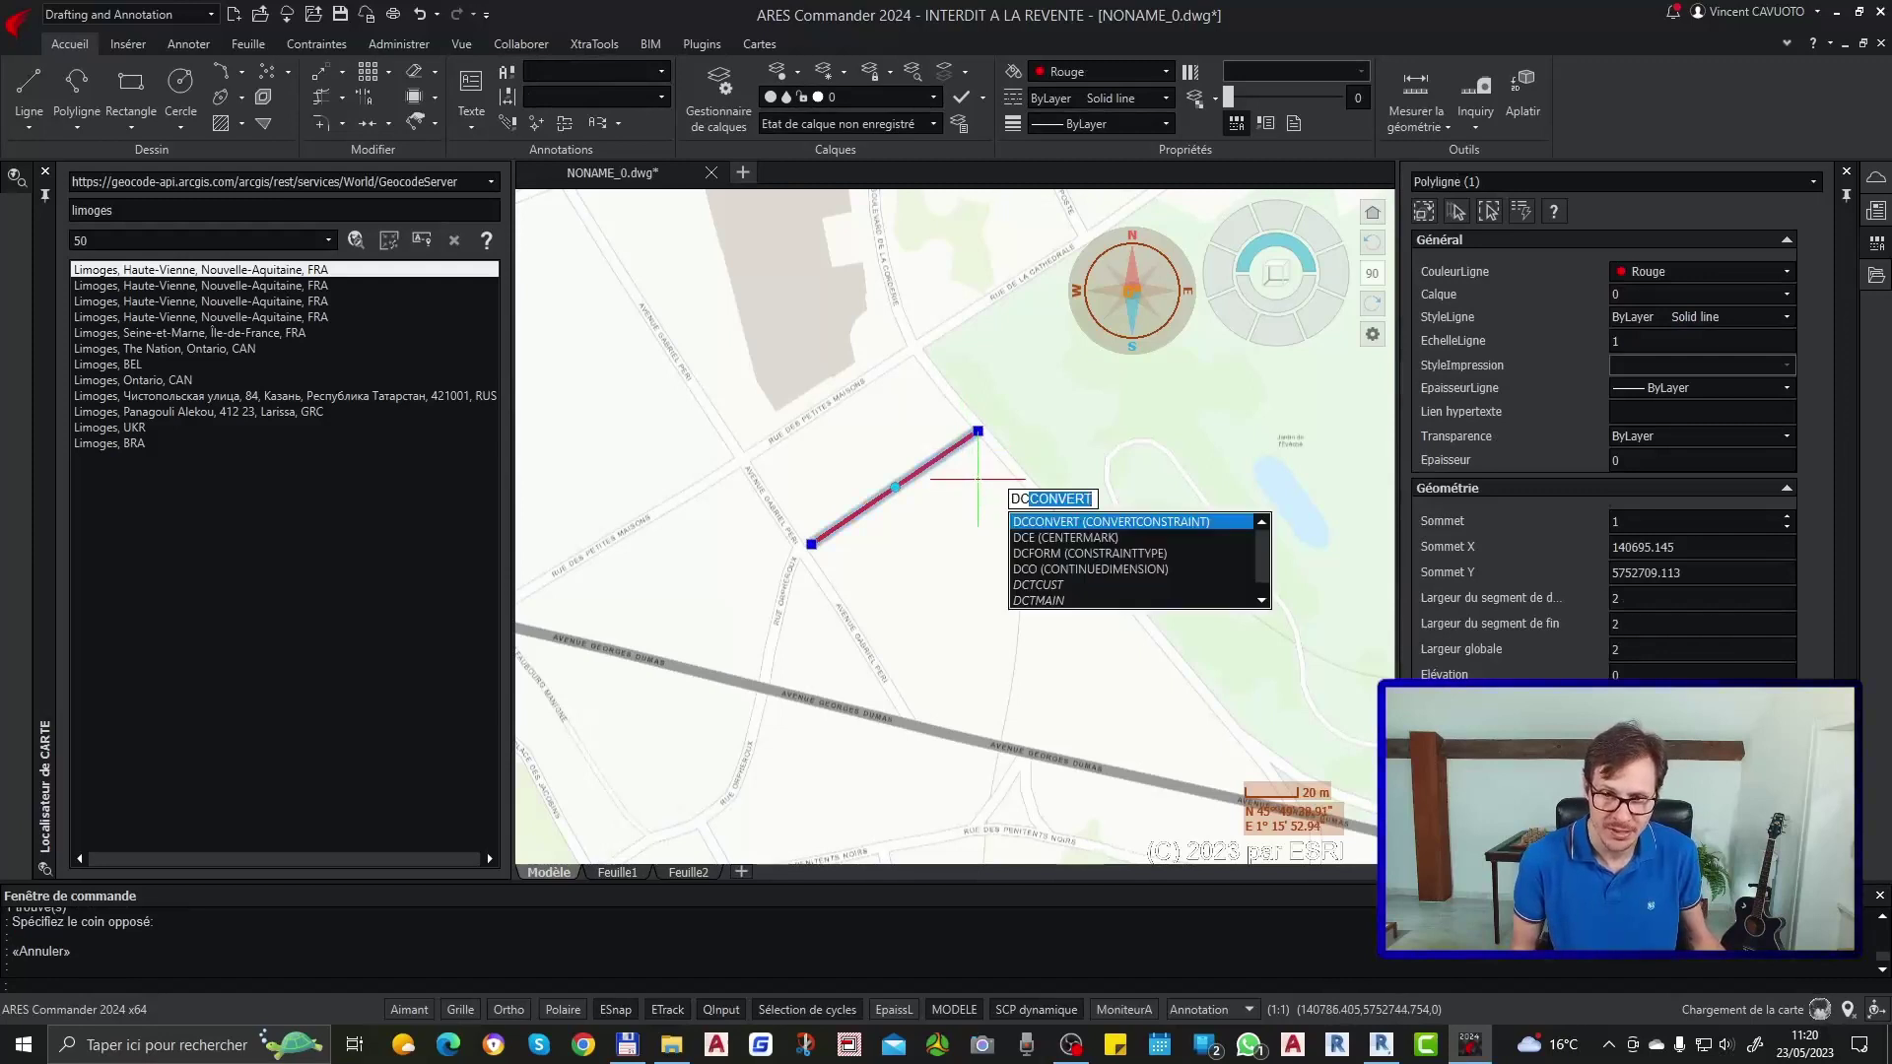
Step: Copy the red polyline with COPIER, placing the duplicate just beside the original
{"action": "key", "text": "BackSpace"}
{"action": "key", "text": "BackSpace"}
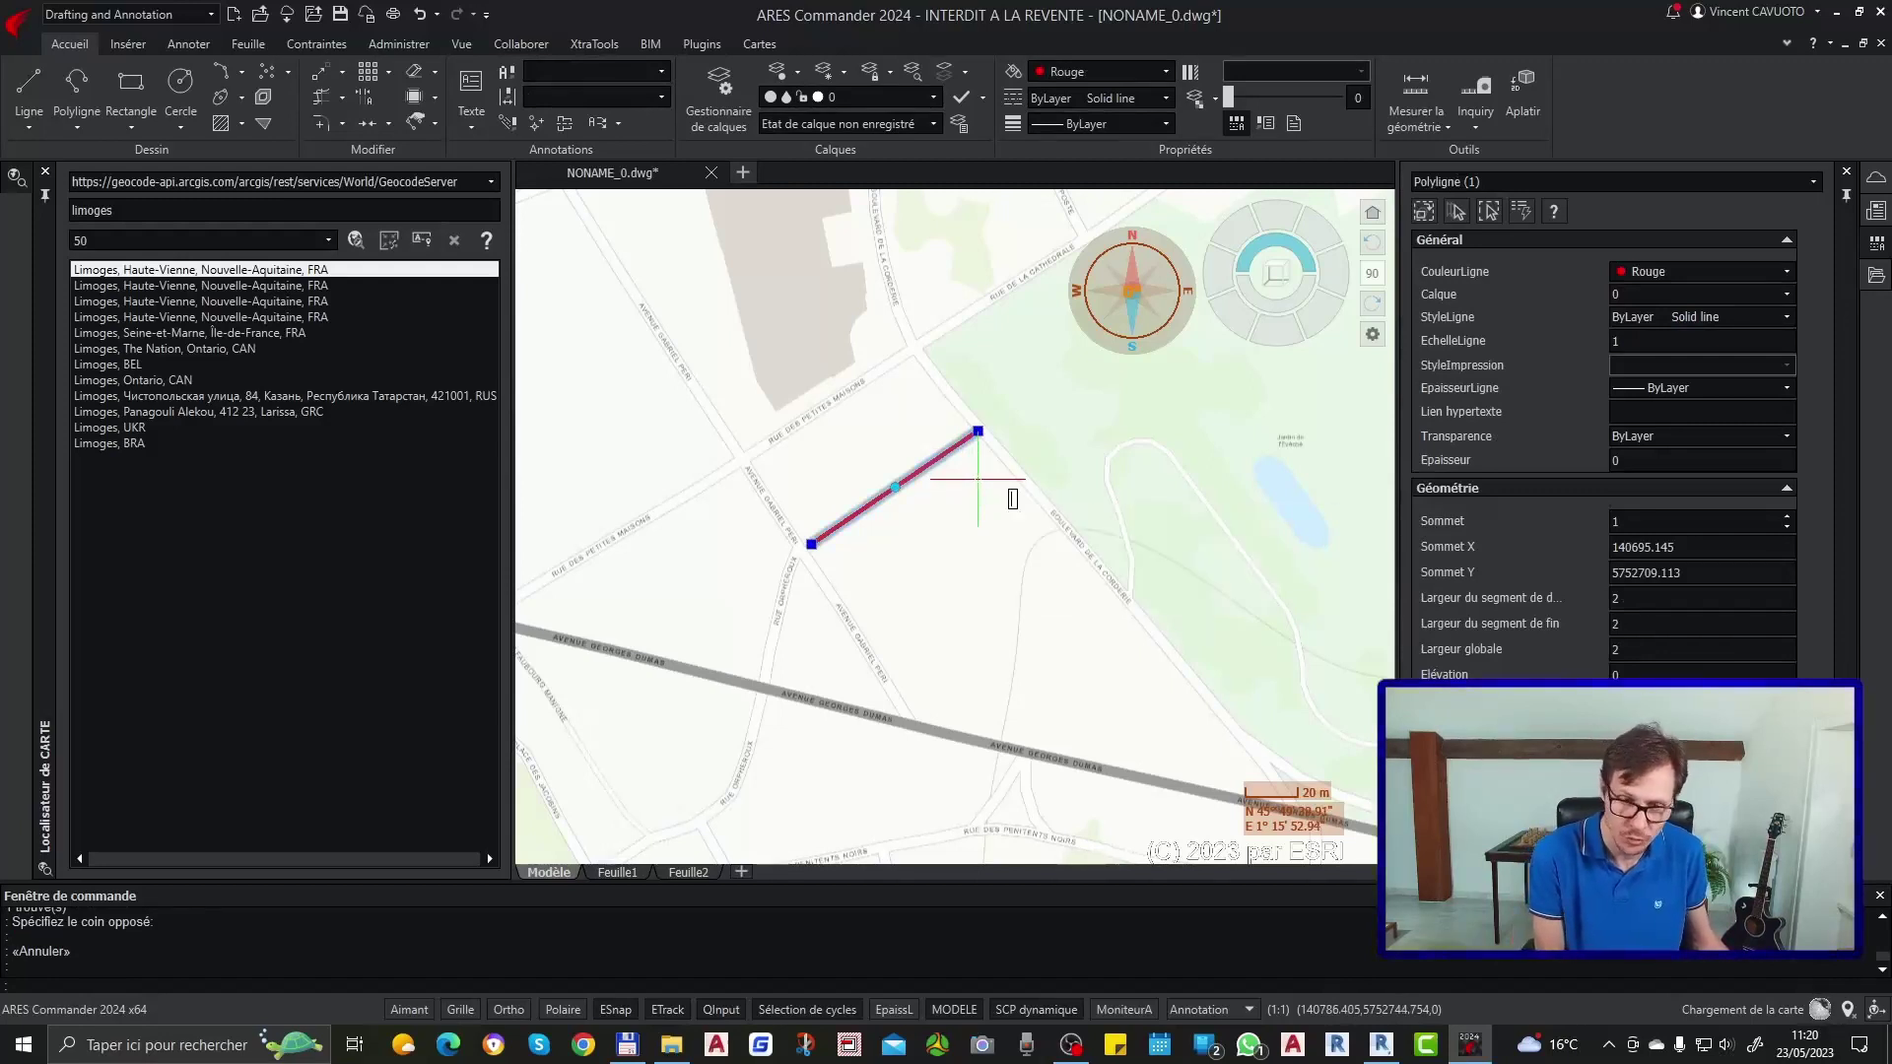
{"action": "type", "text": "copi"}
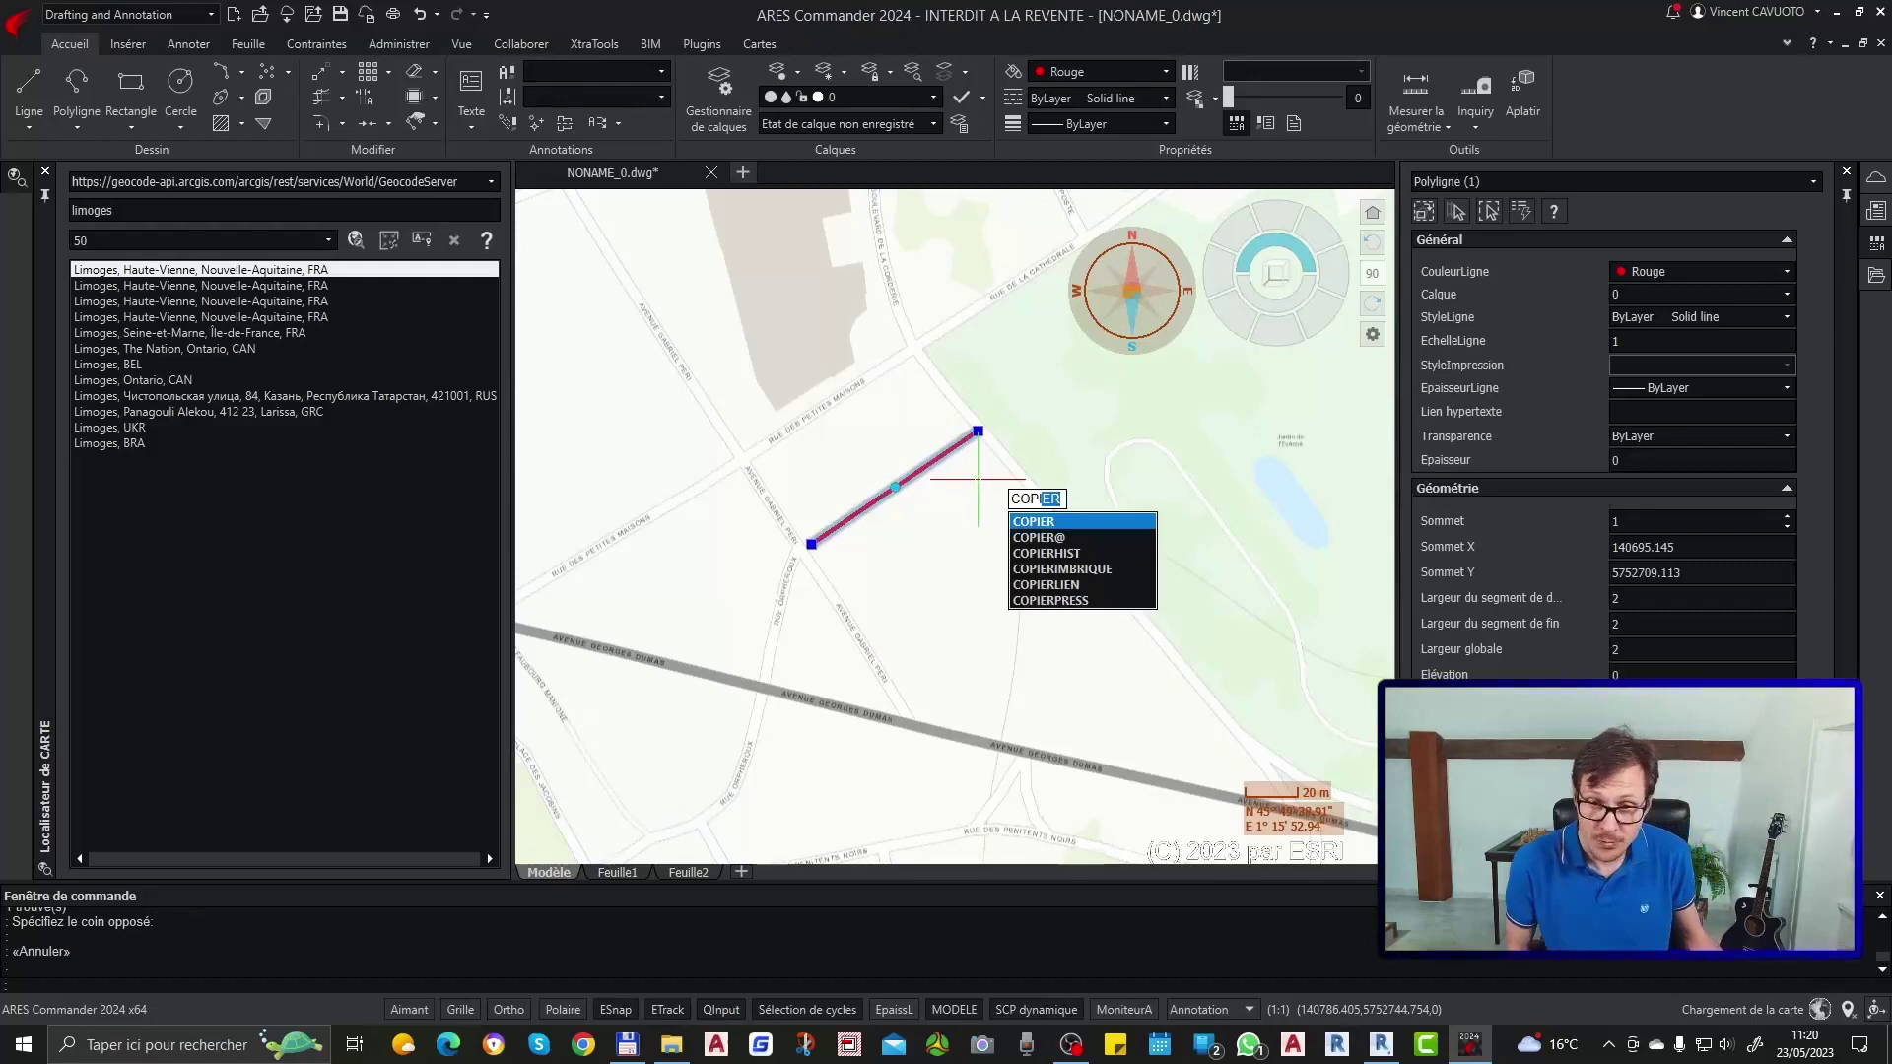
{"action": "key", "text": "Return"}
{"action": "left_click", "coordinate": [979, 492]}
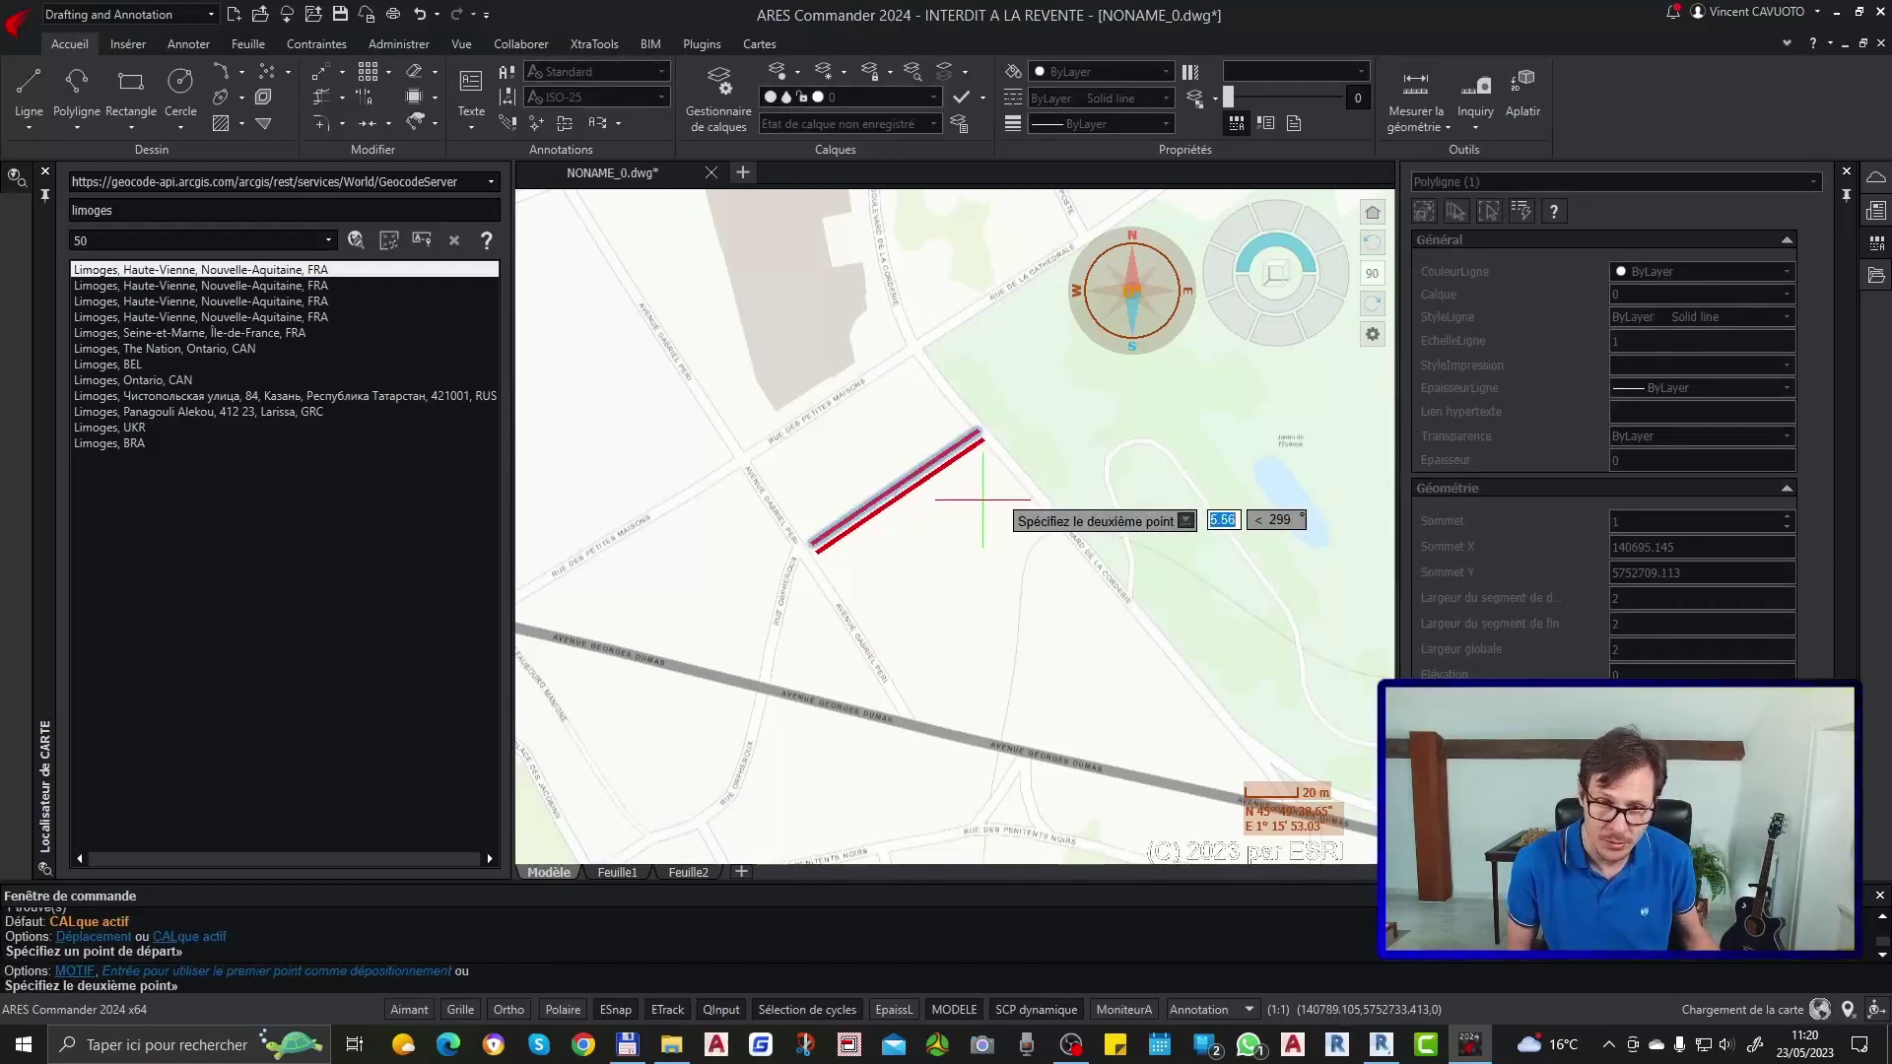
{"action": "left_click", "coordinate": [983, 501]}
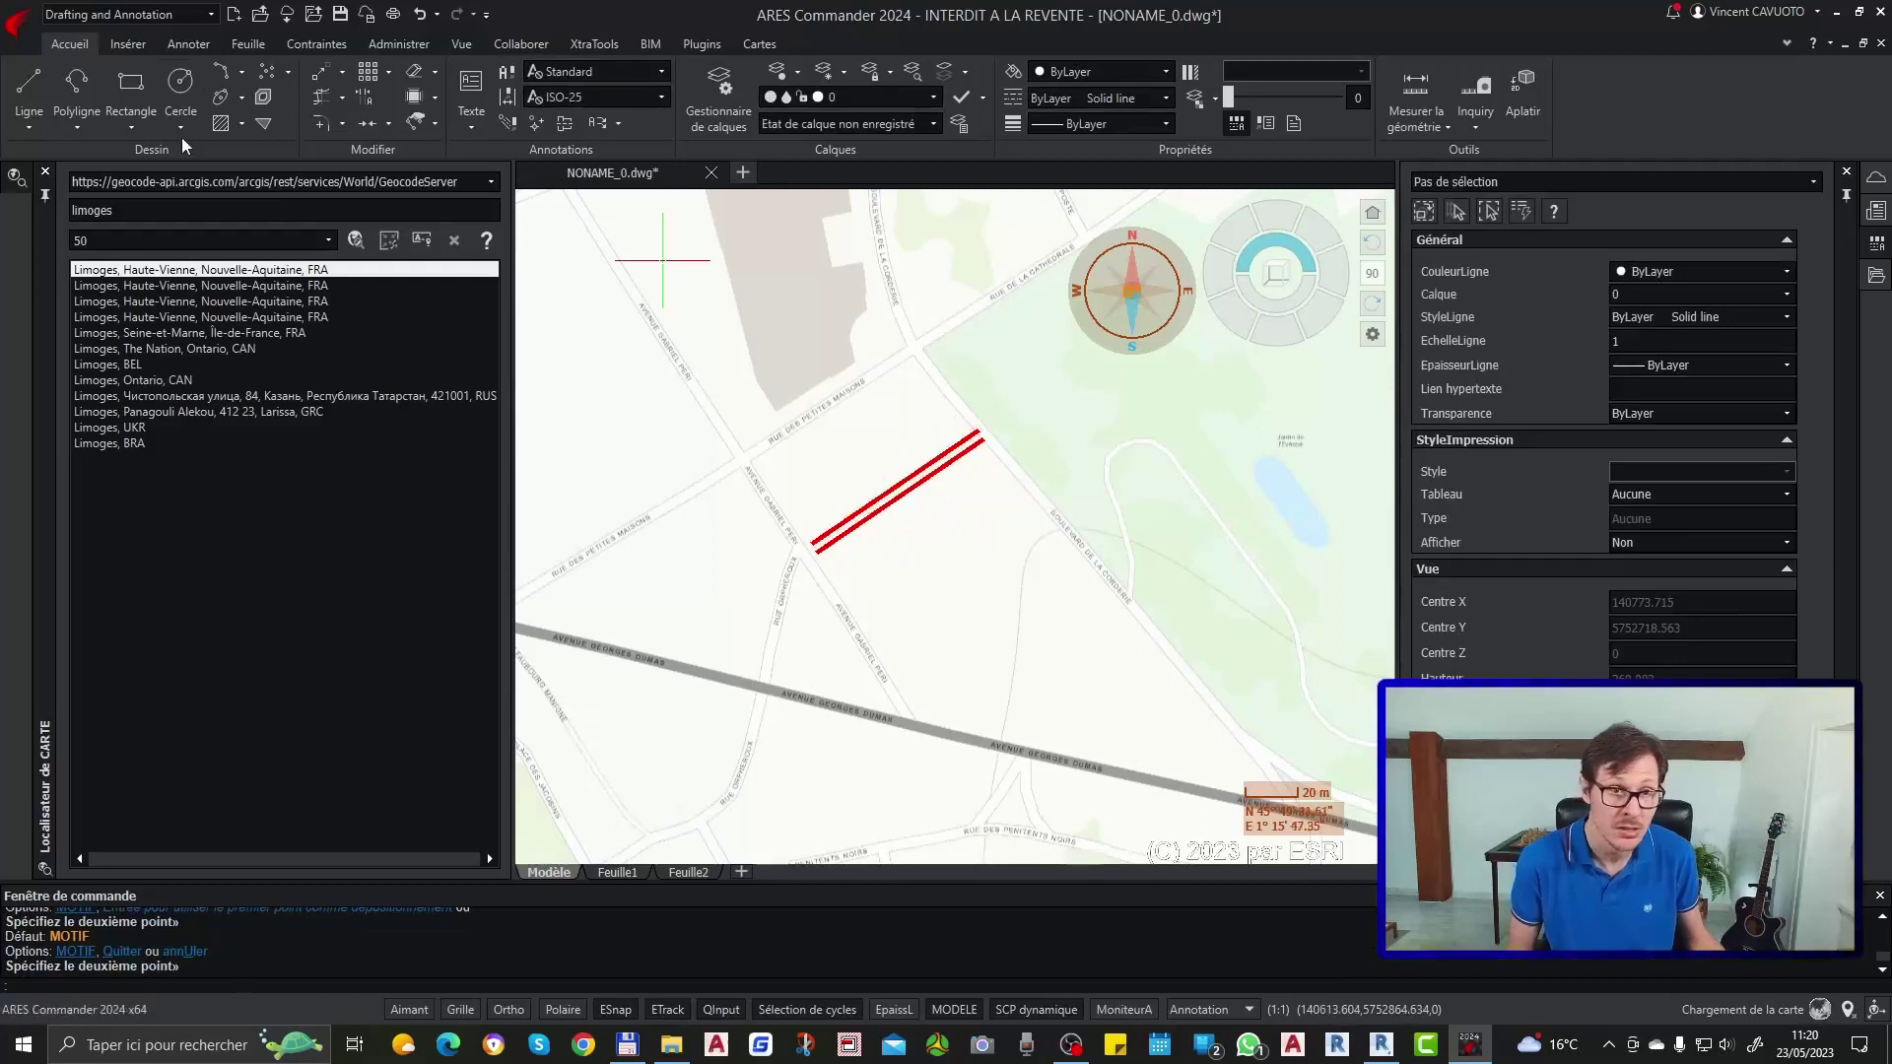
{"action": "left_click", "coordinate": [130, 87]}
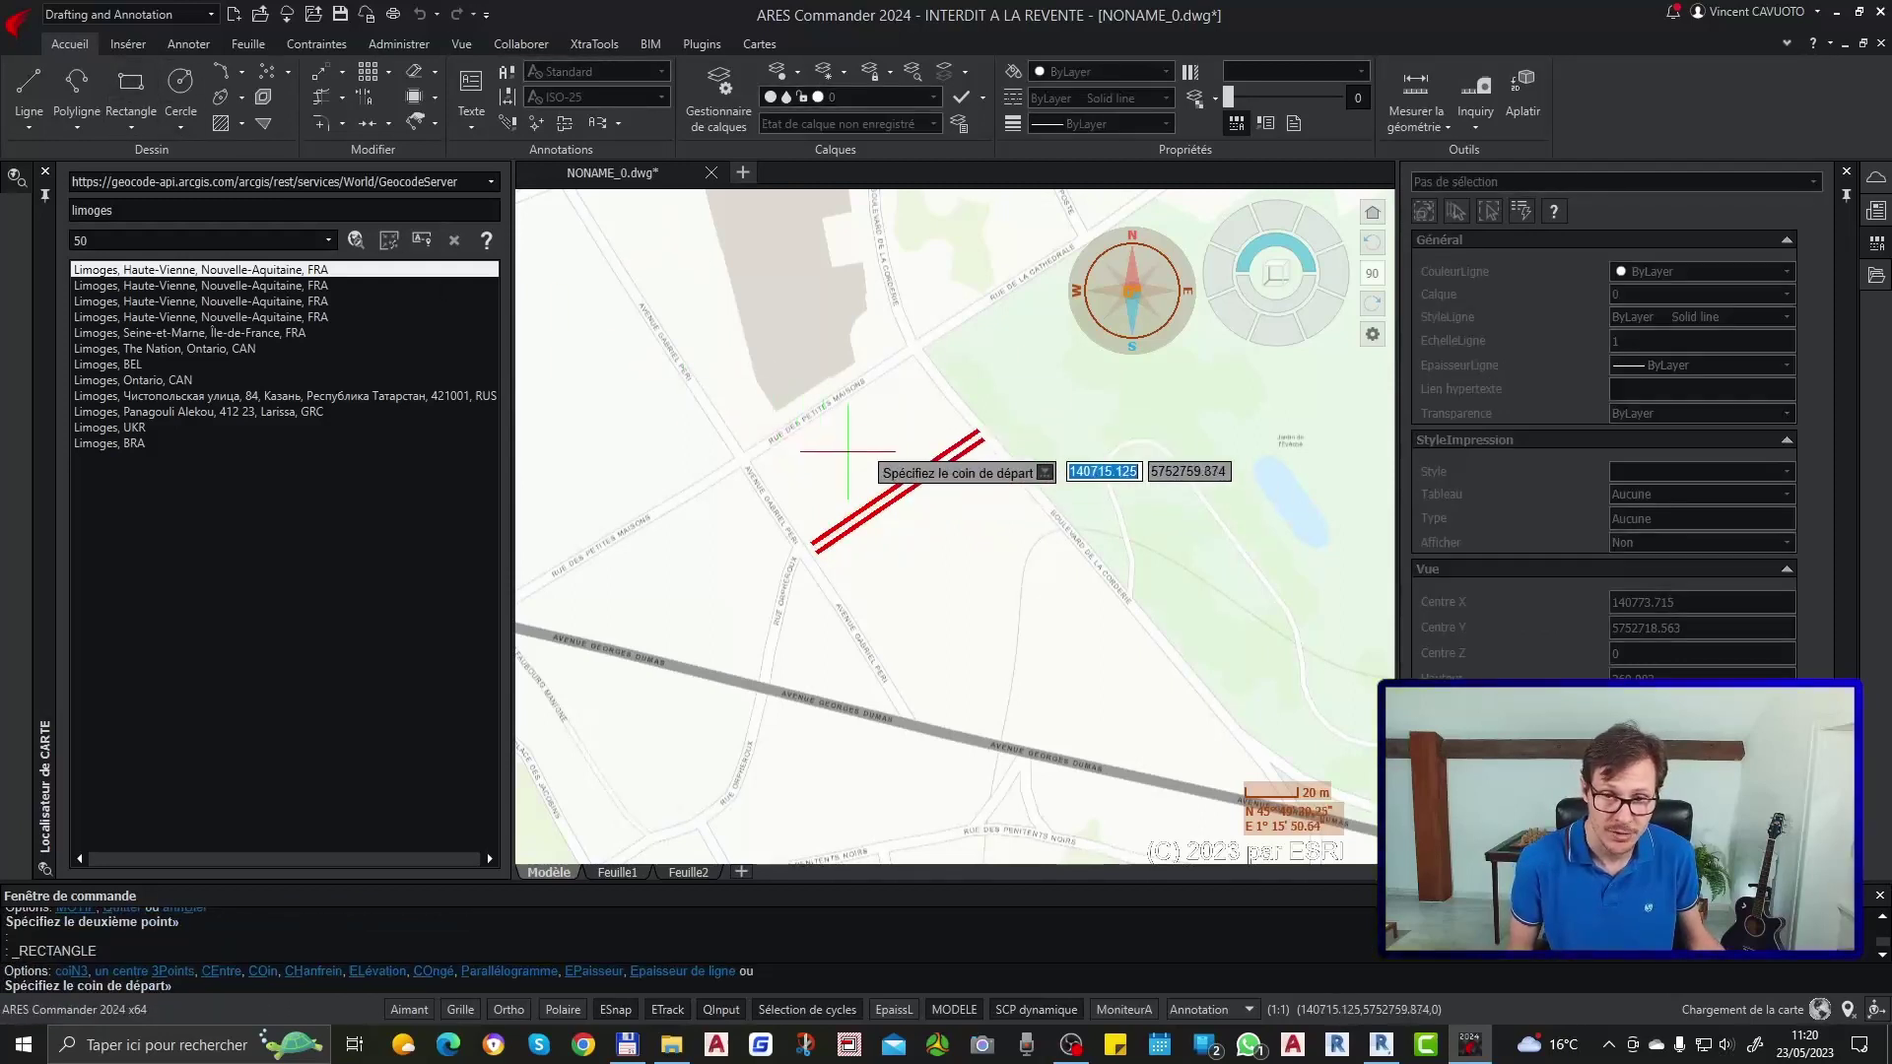
Step: Draw a small rectangle beside the red lines and set its line colour to Vert
{"action": "left_click", "coordinate": [844, 441]}
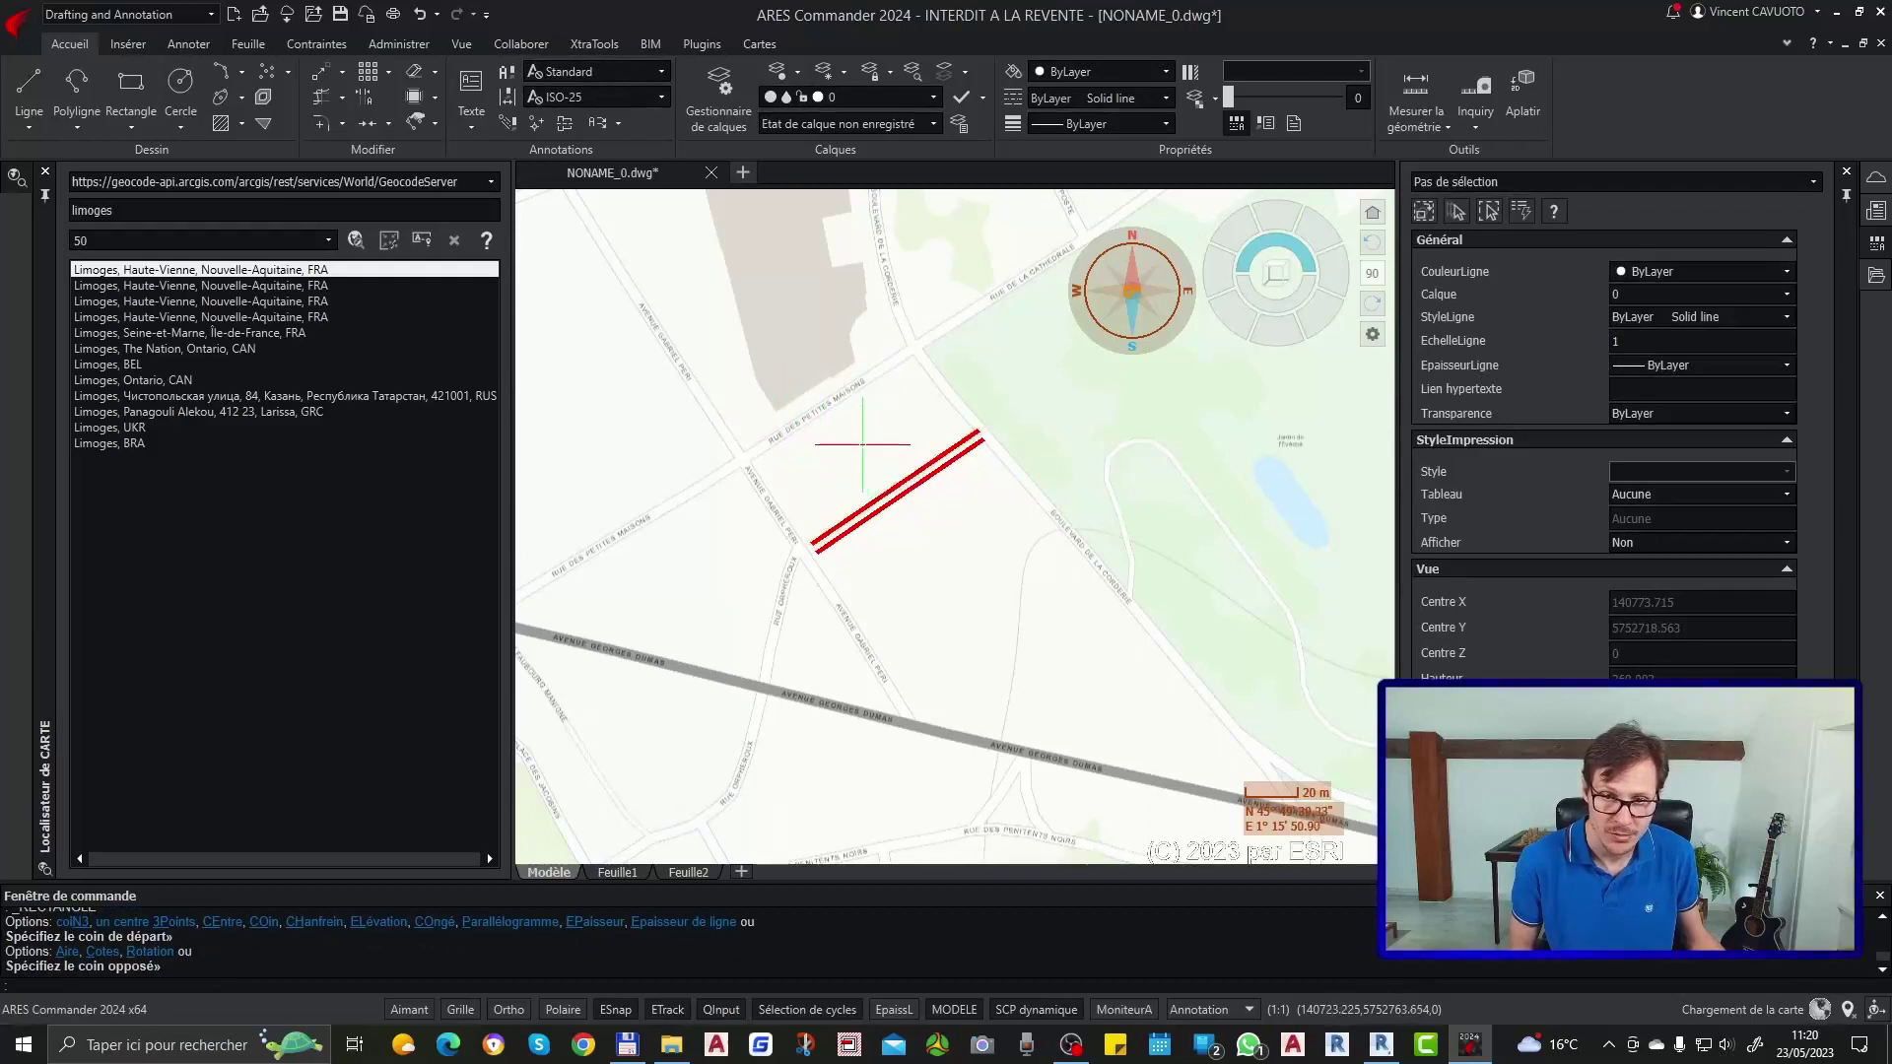
{"action": "left_click", "coordinate": [862, 485]}
{"action": "left_click", "coordinate": [1716, 272]}
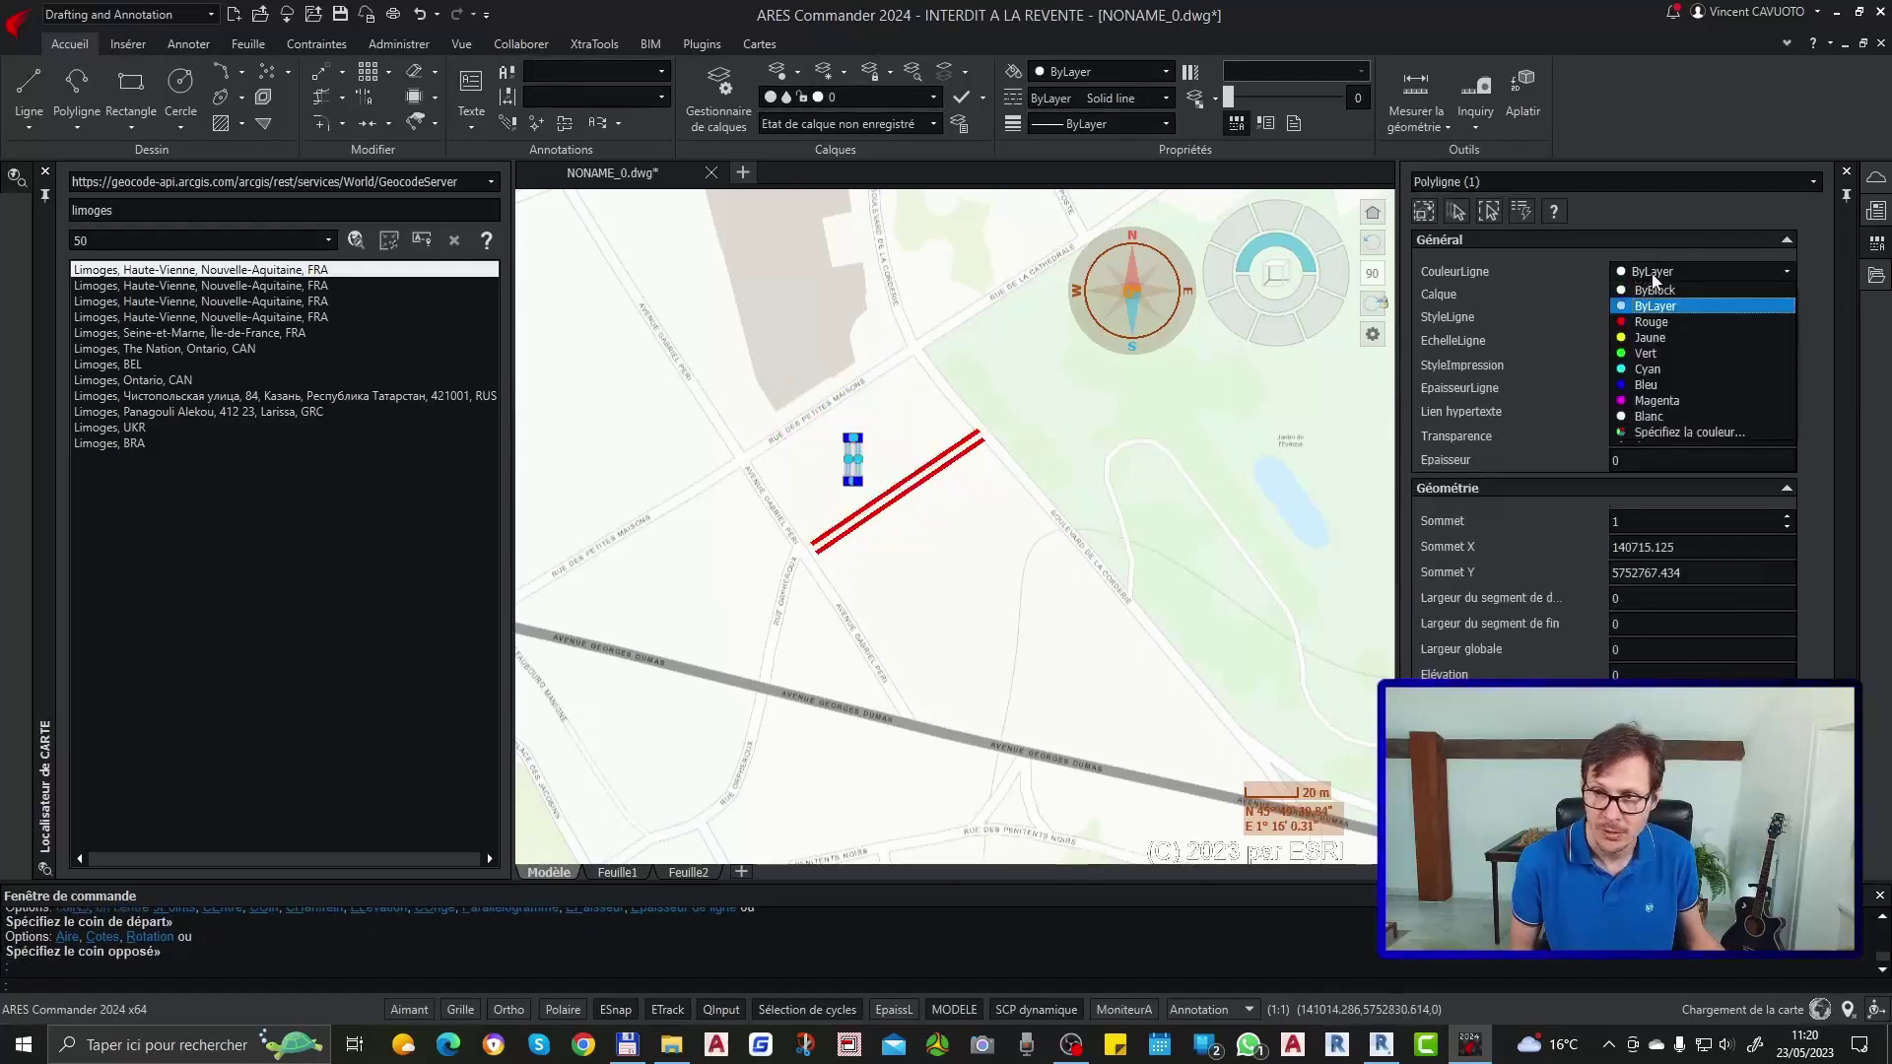
{"action": "left_click", "coordinate": [1666, 355]}
{"action": "key", "text": "Escape"}
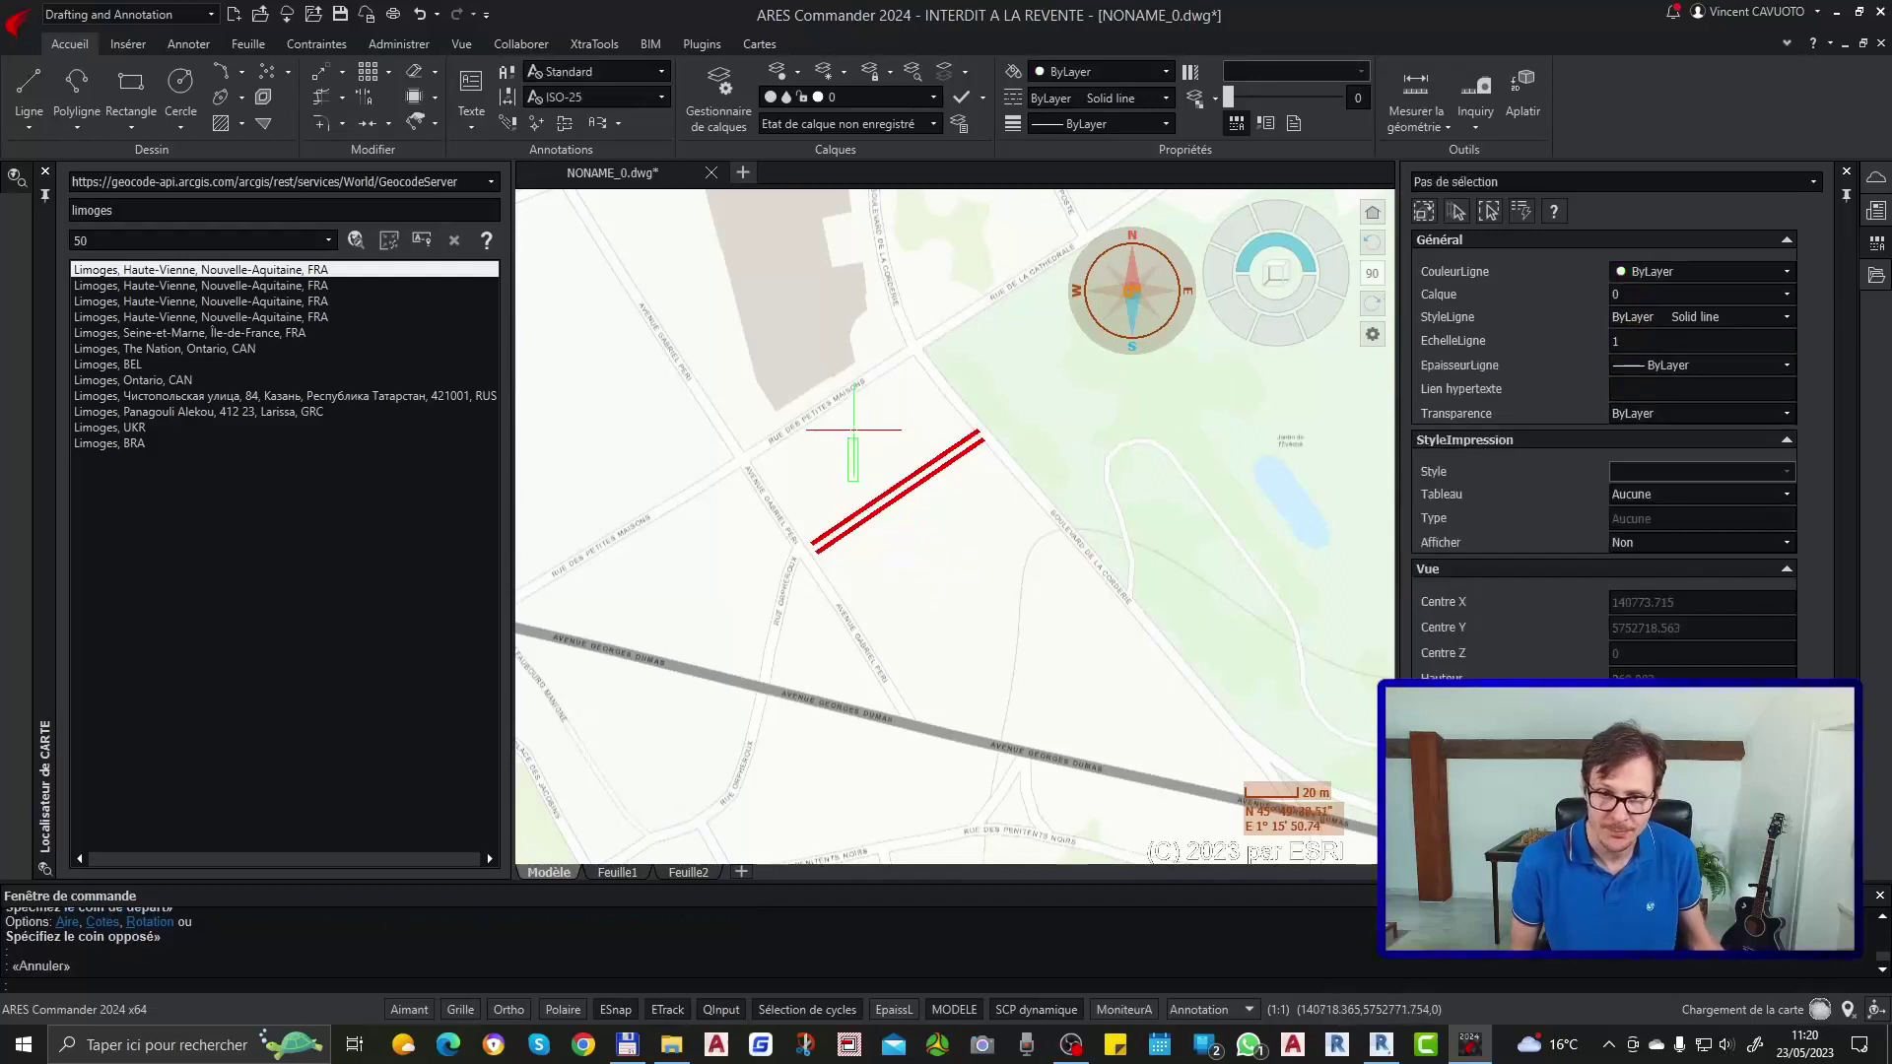
Step: Rotate the green rectangle with ROTATION to align it with the red lines
{"action": "left_click", "coordinate": [857, 446]}
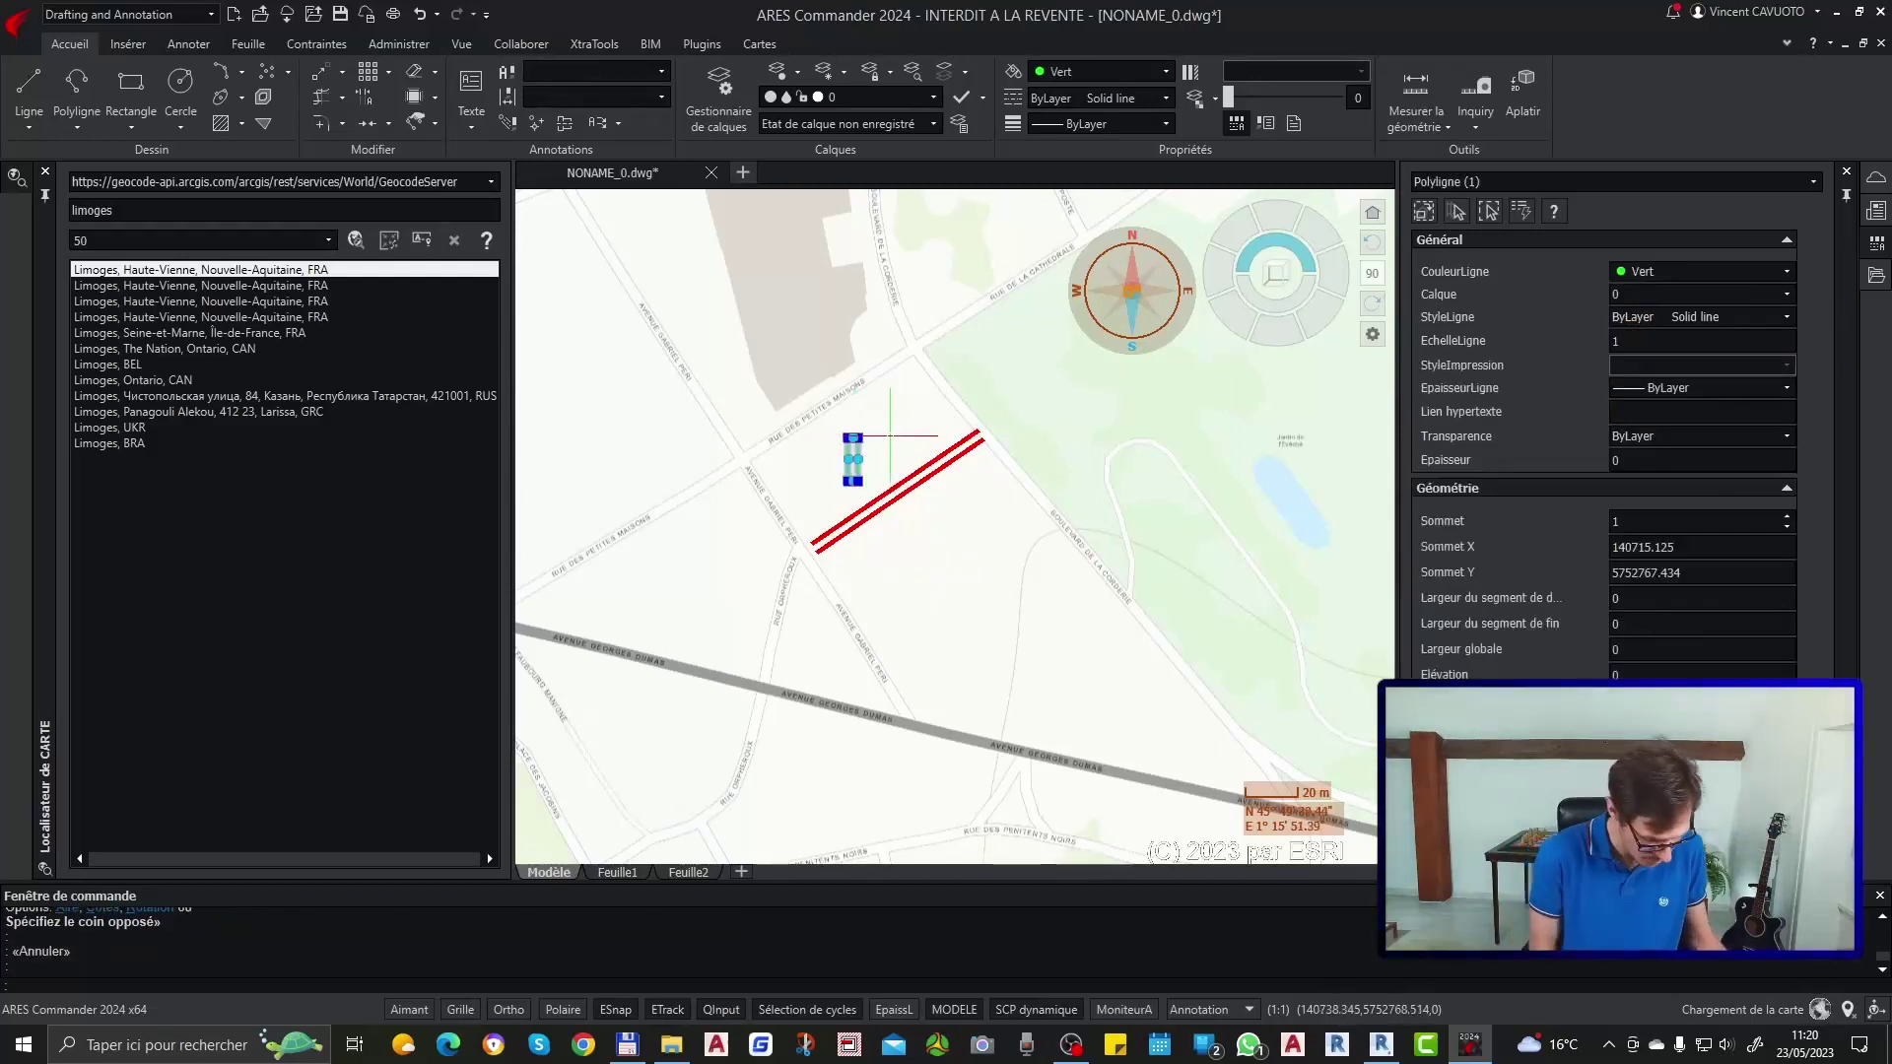
{"action": "type", "text": "rot"}
{"action": "key", "text": "Down"}
{"action": "key", "text": "Return"}
{"action": "left_click", "coordinate": [872, 412]}
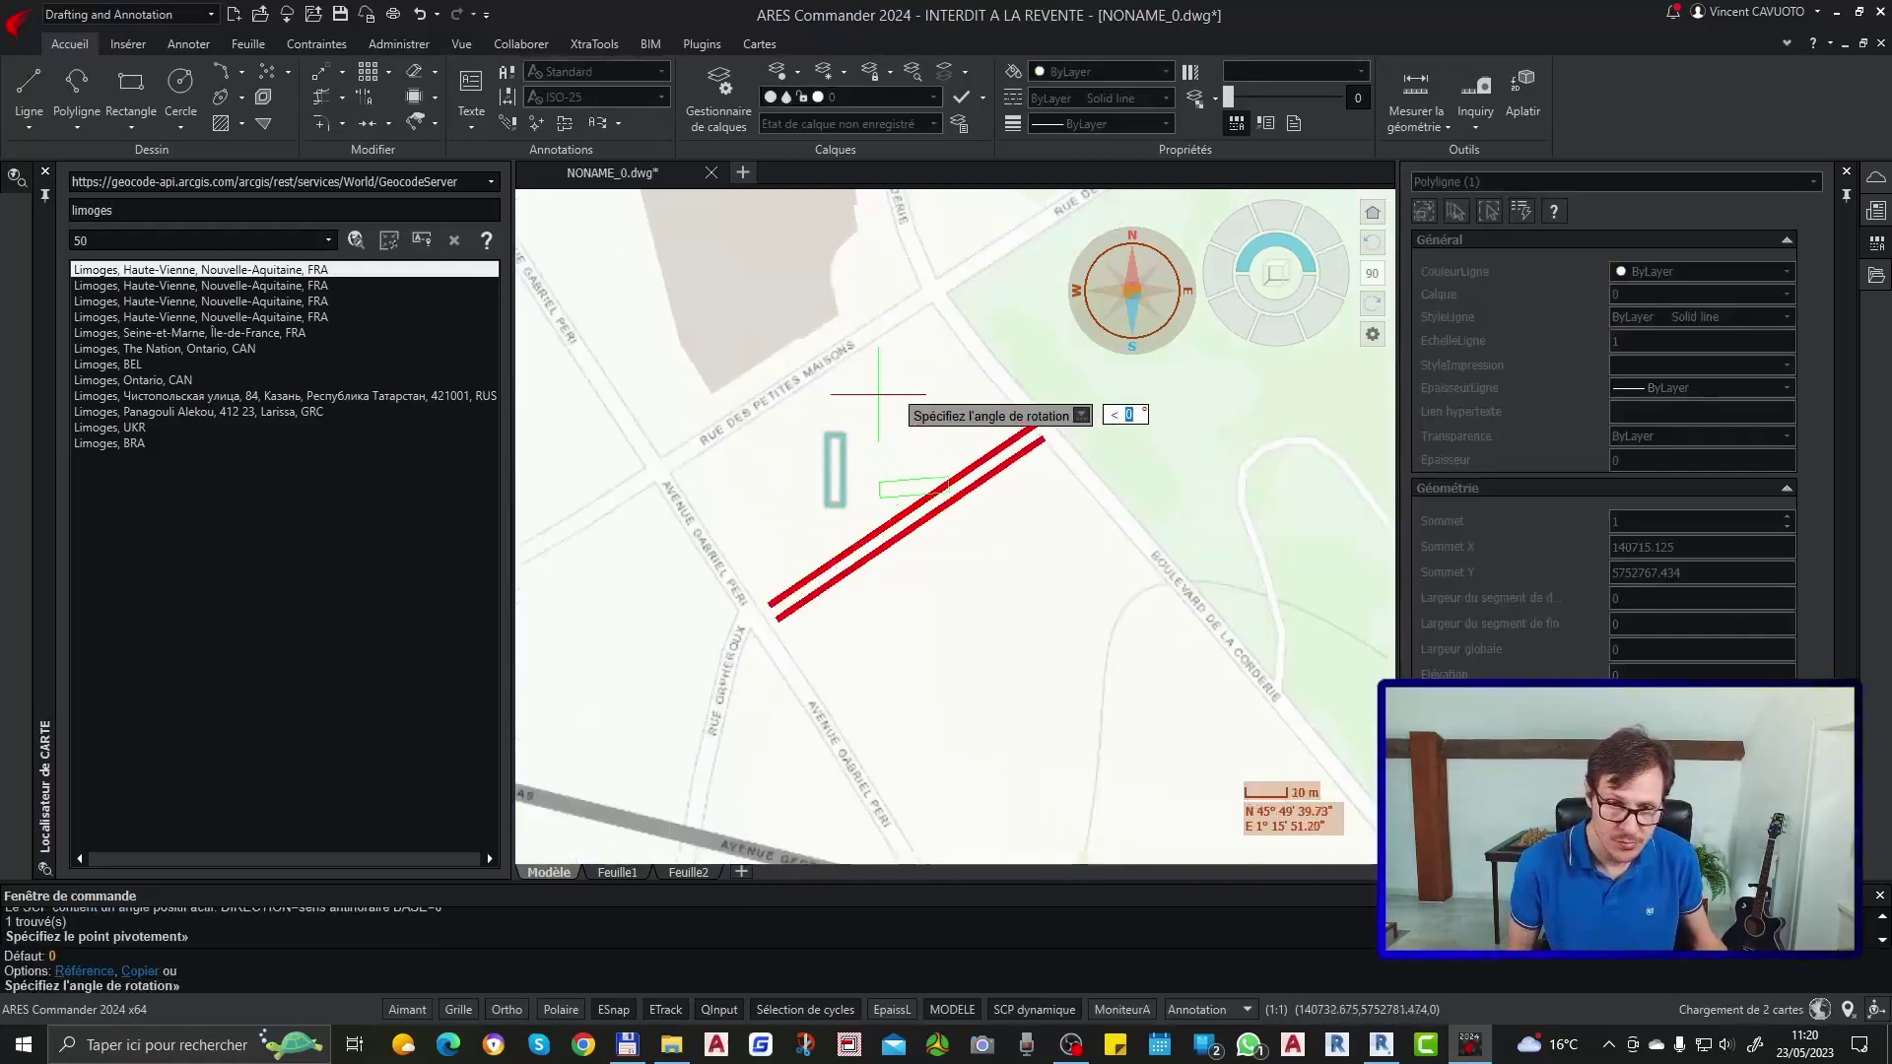
{"action": "left_click", "coordinate": [839, 363]}
Step: Convert one edge of the green rectangle into an arc with Convertir en arc
{"action": "left_click", "coordinate": [938, 453]}
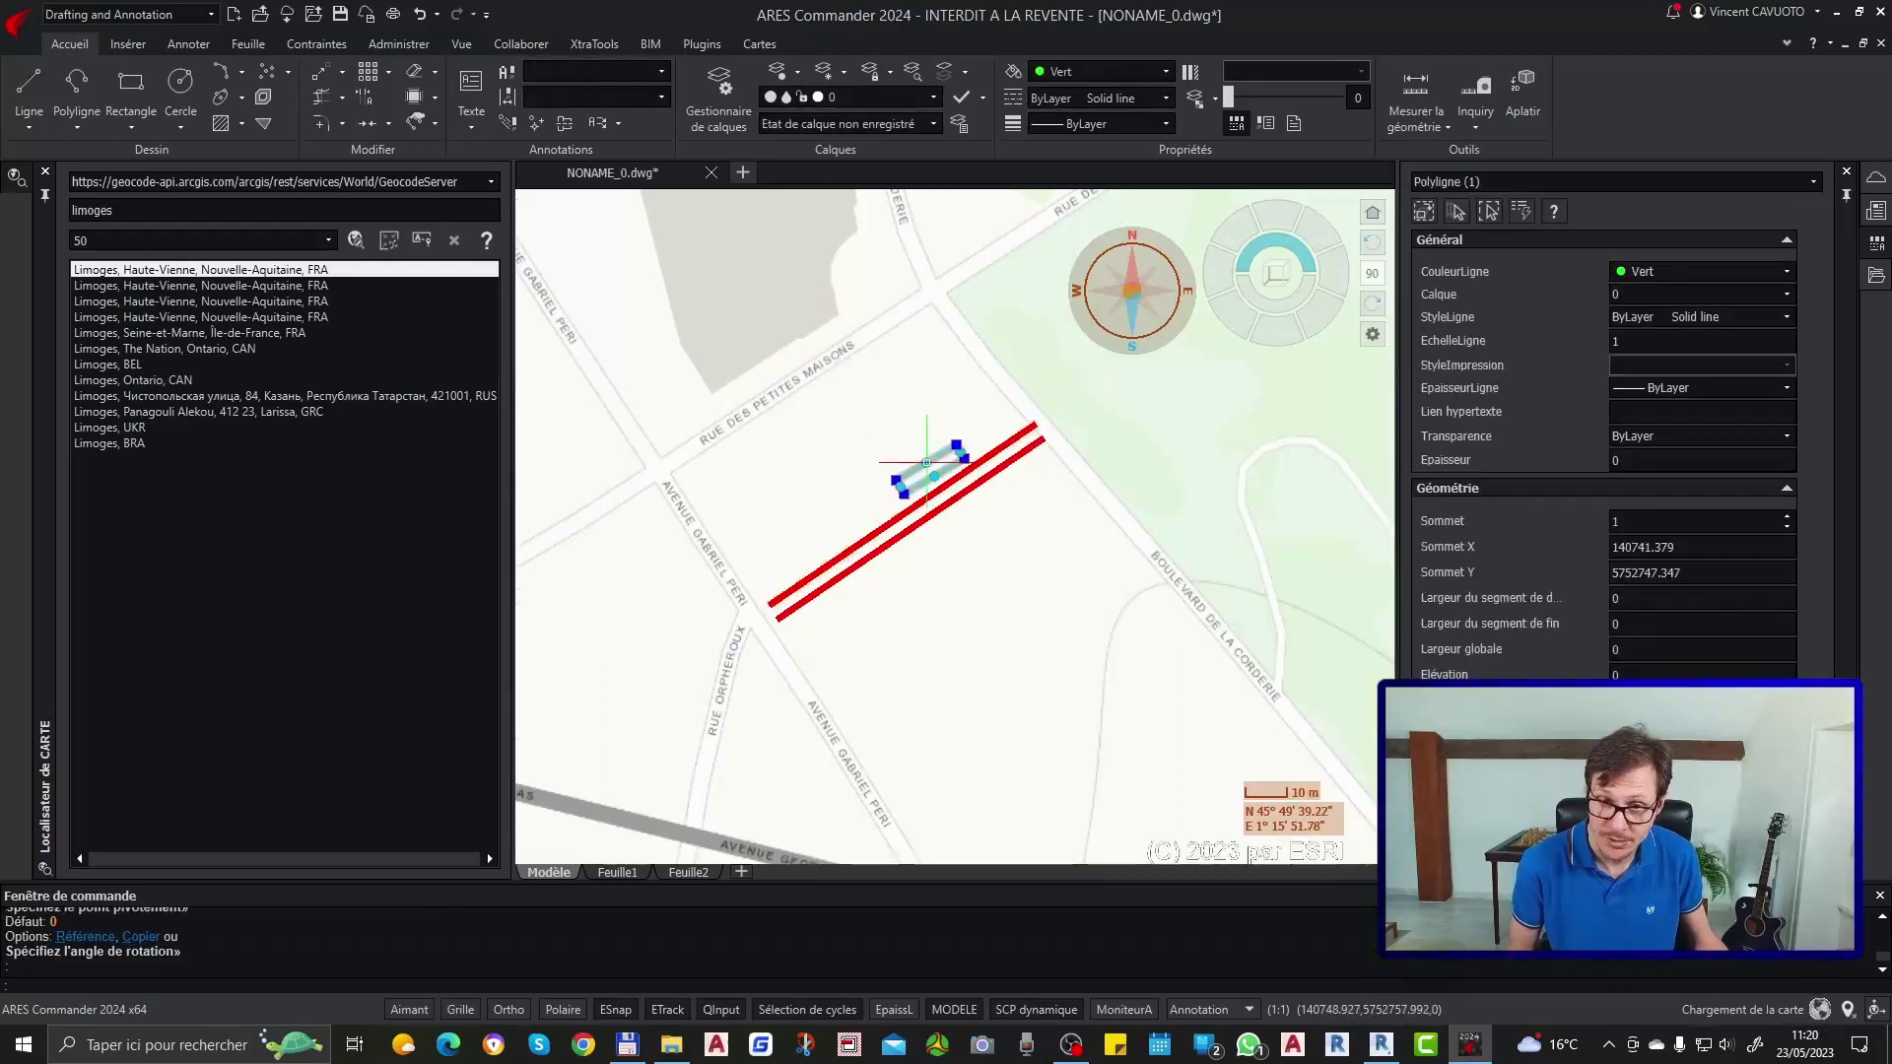
{"action": "mouse_move", "coordinate": [927, 464]}
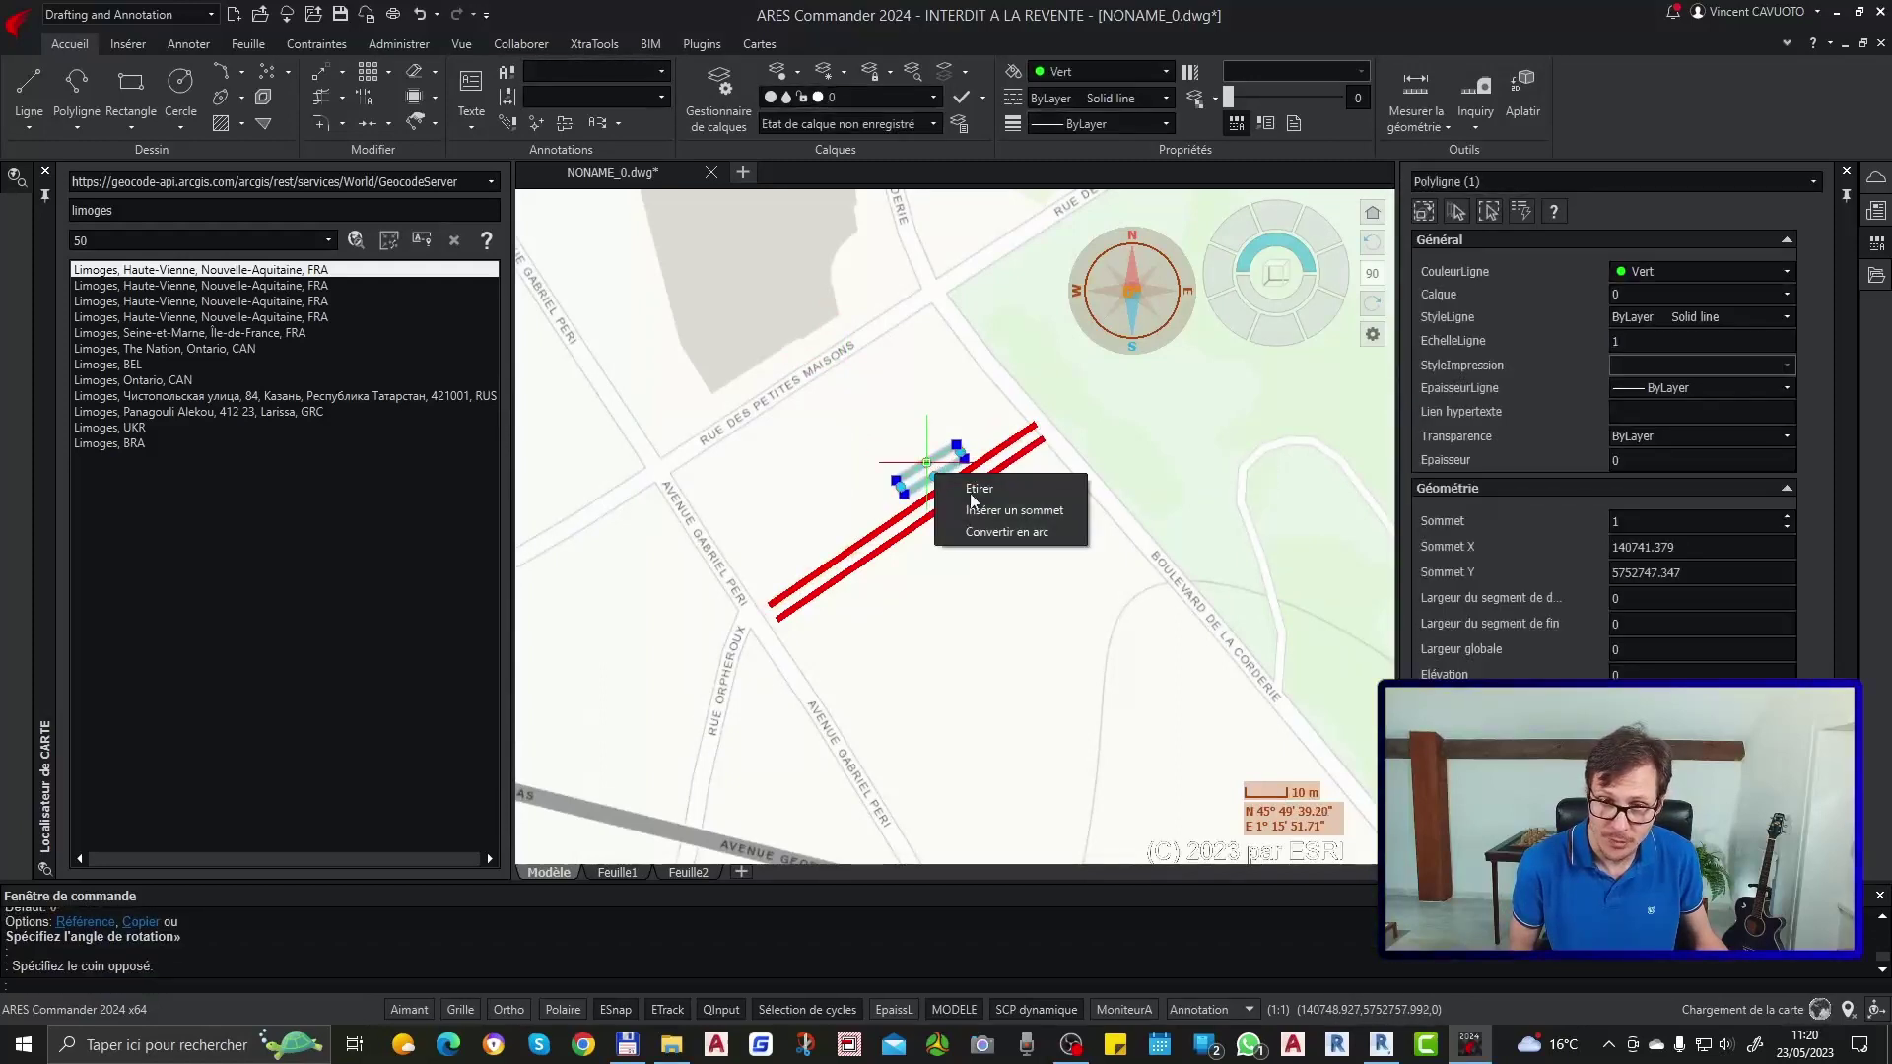
{"action": "left_click", "coordinate": [995, 532]}
{"action": "left_click", "coordinate": [927, 445]}
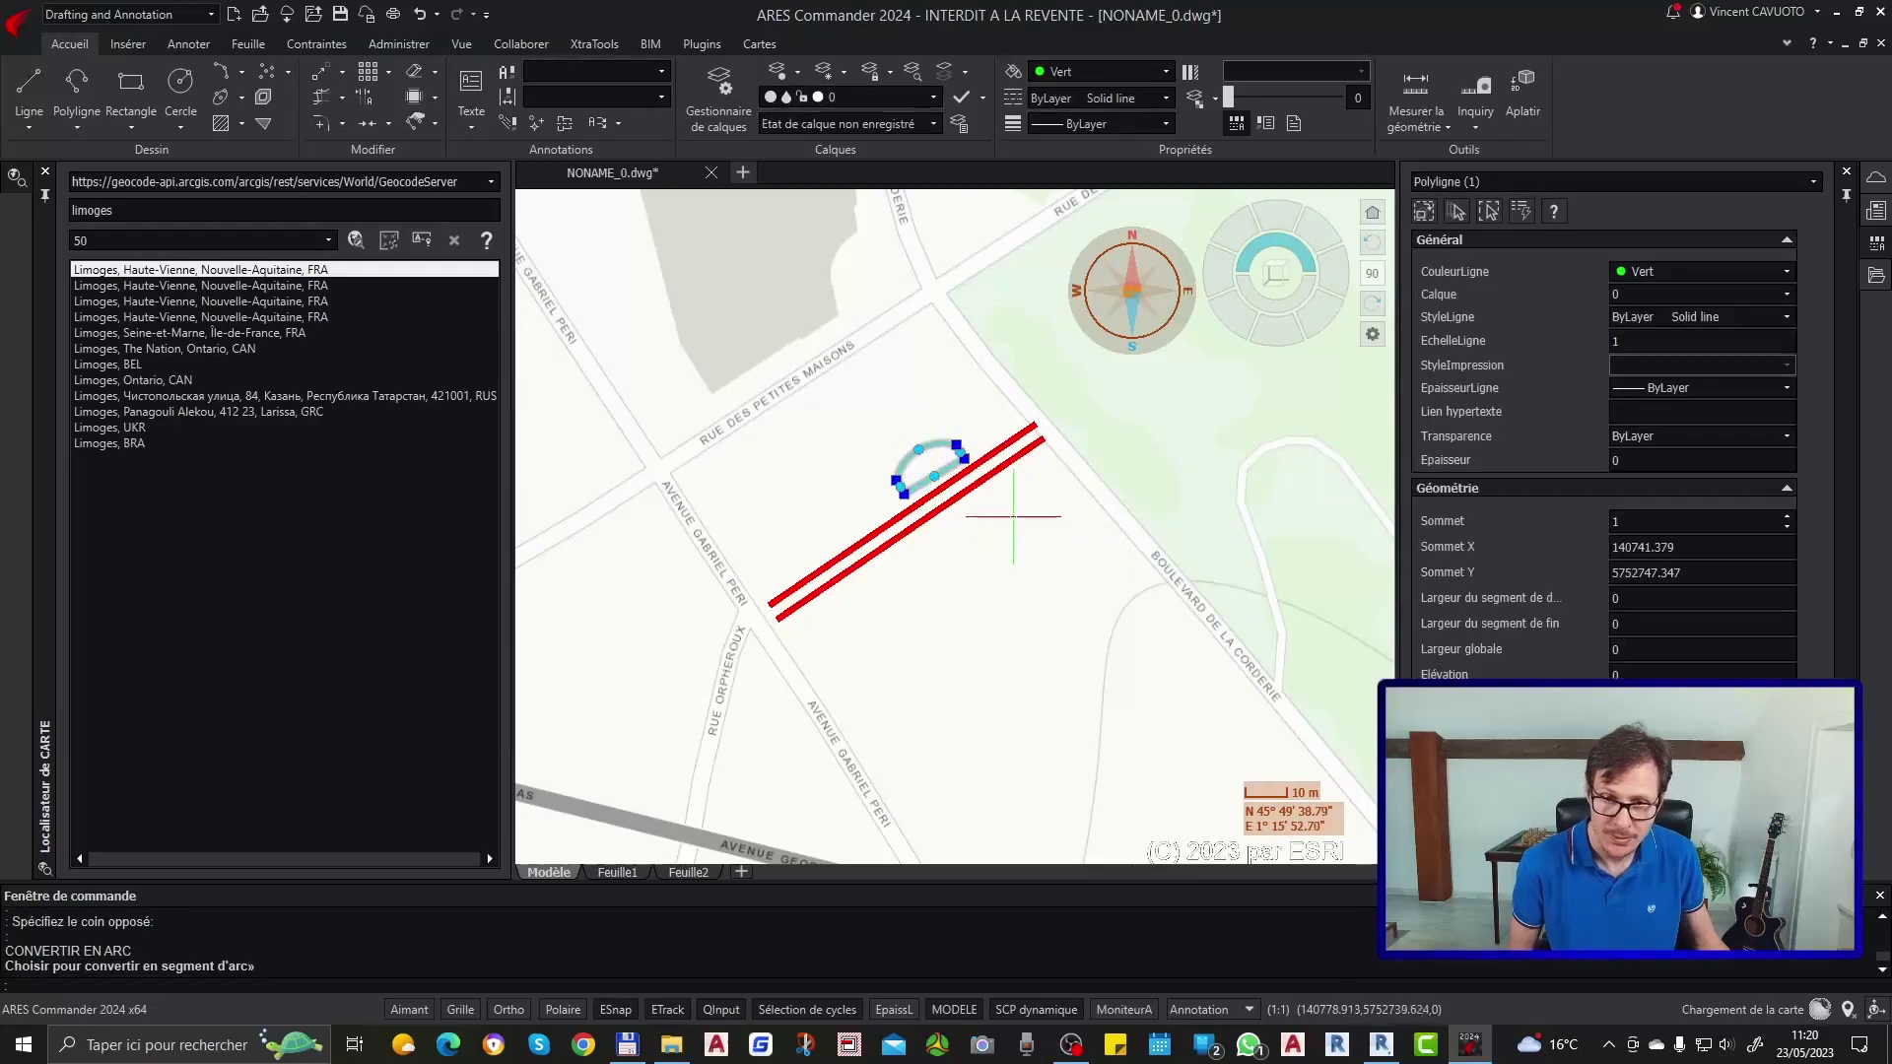
{"action": "key", "text": "Escape"}
{"action": "scroll", "coordinate": [993, 483], "scroll_direction": "down", "scroll_amount": 2}
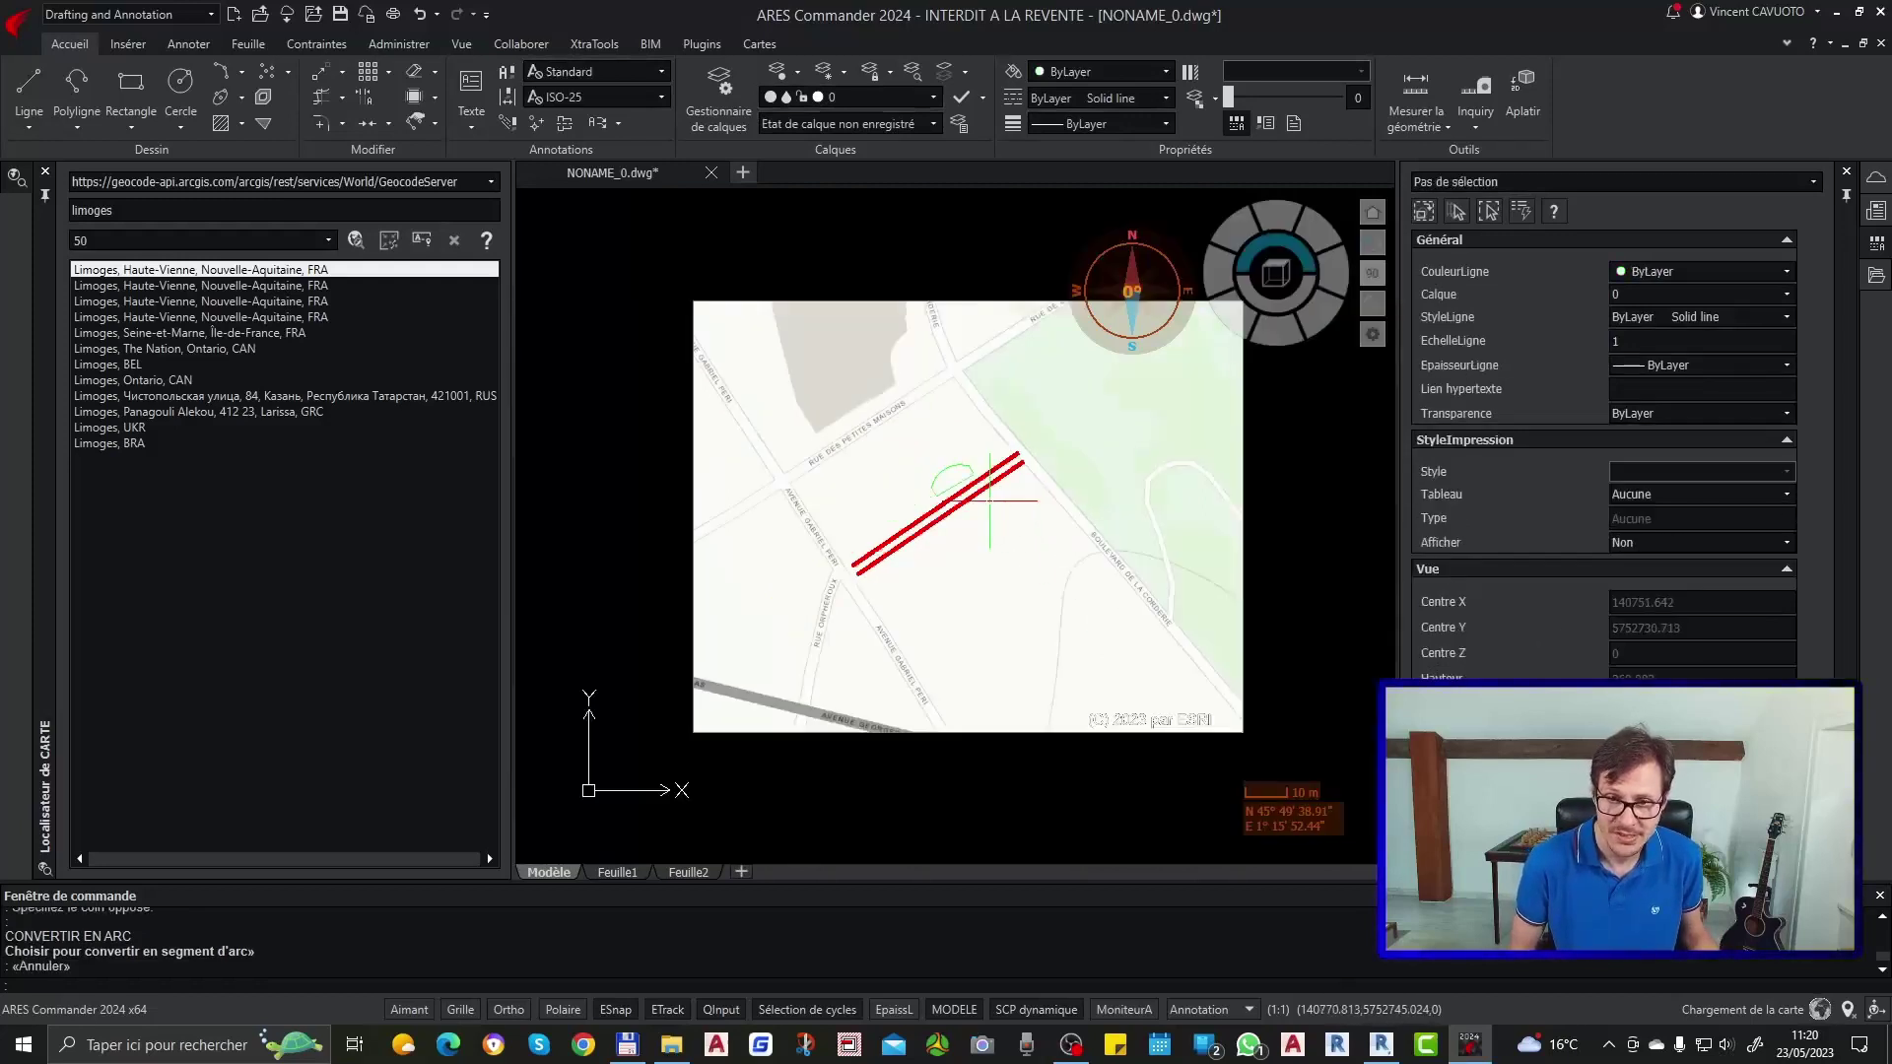